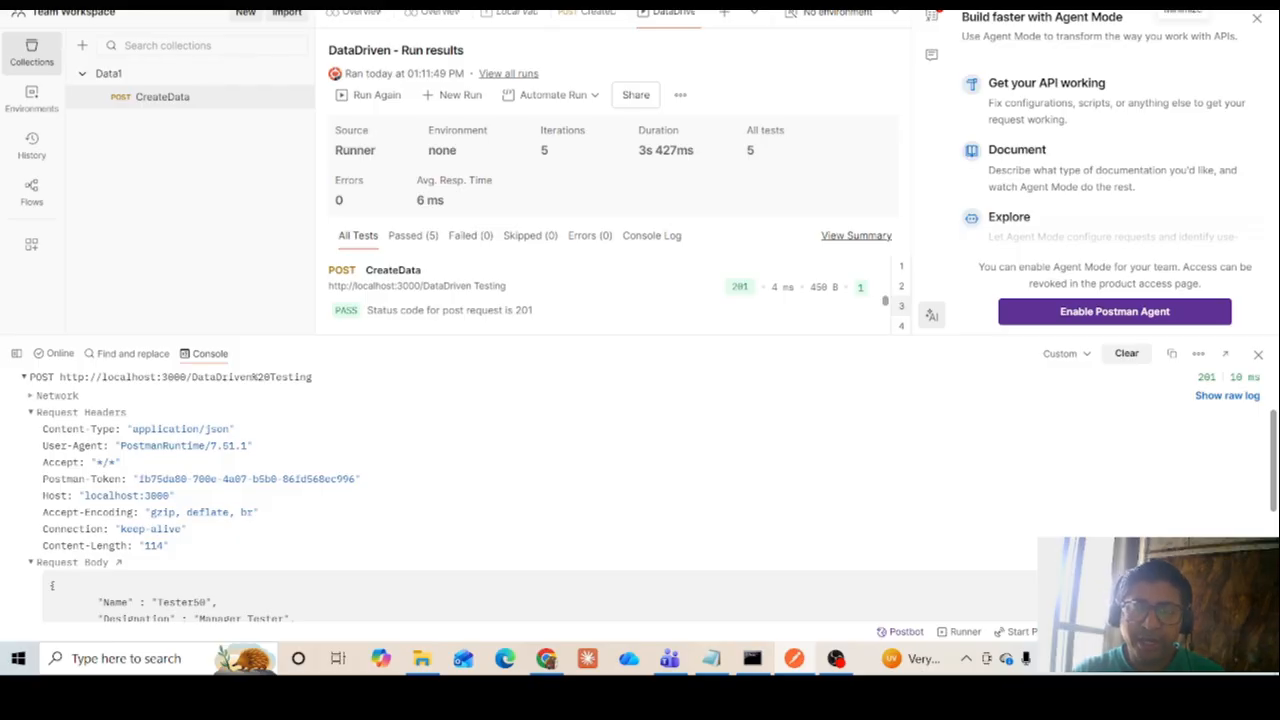
Switch to the browser and review the DataDrivenTesting notes in the Postman document down to the raw JSON example
{"action": "left_click", "coordinate": [545, 658]}
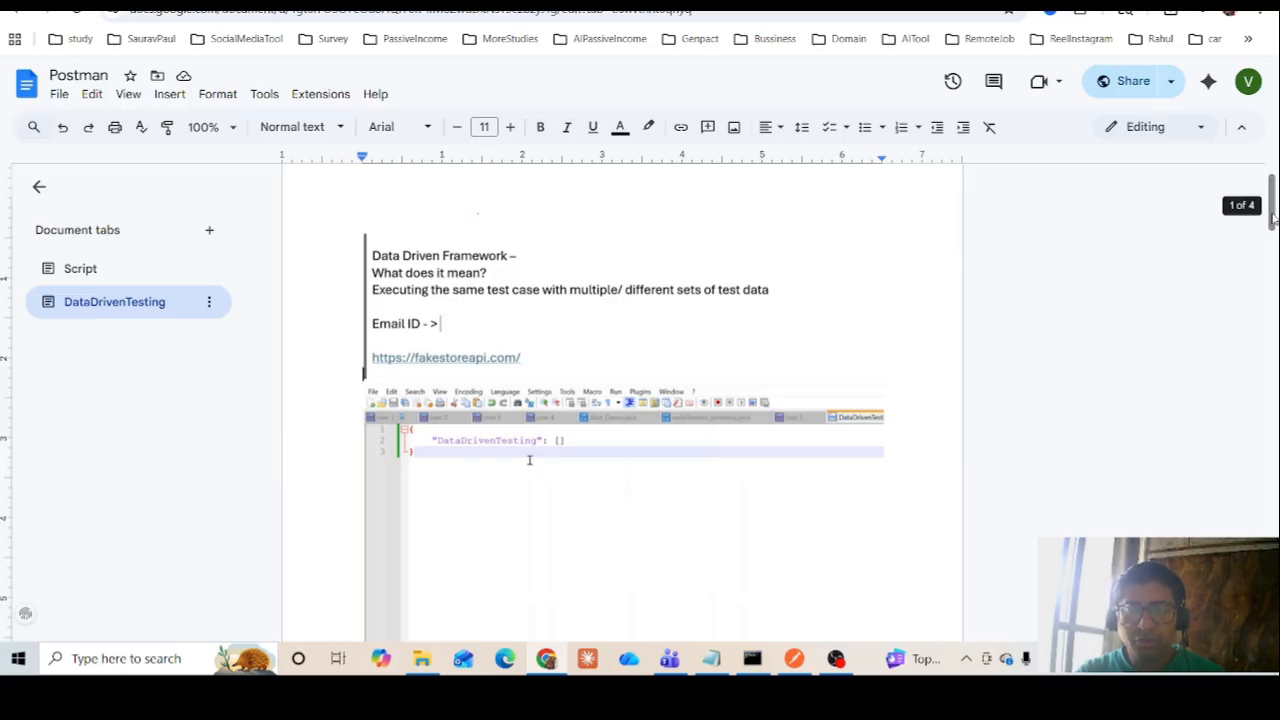
{"action": "left_click_drag", "start_coordinate": [1273, 218], "coordinate": [1274, 481]}
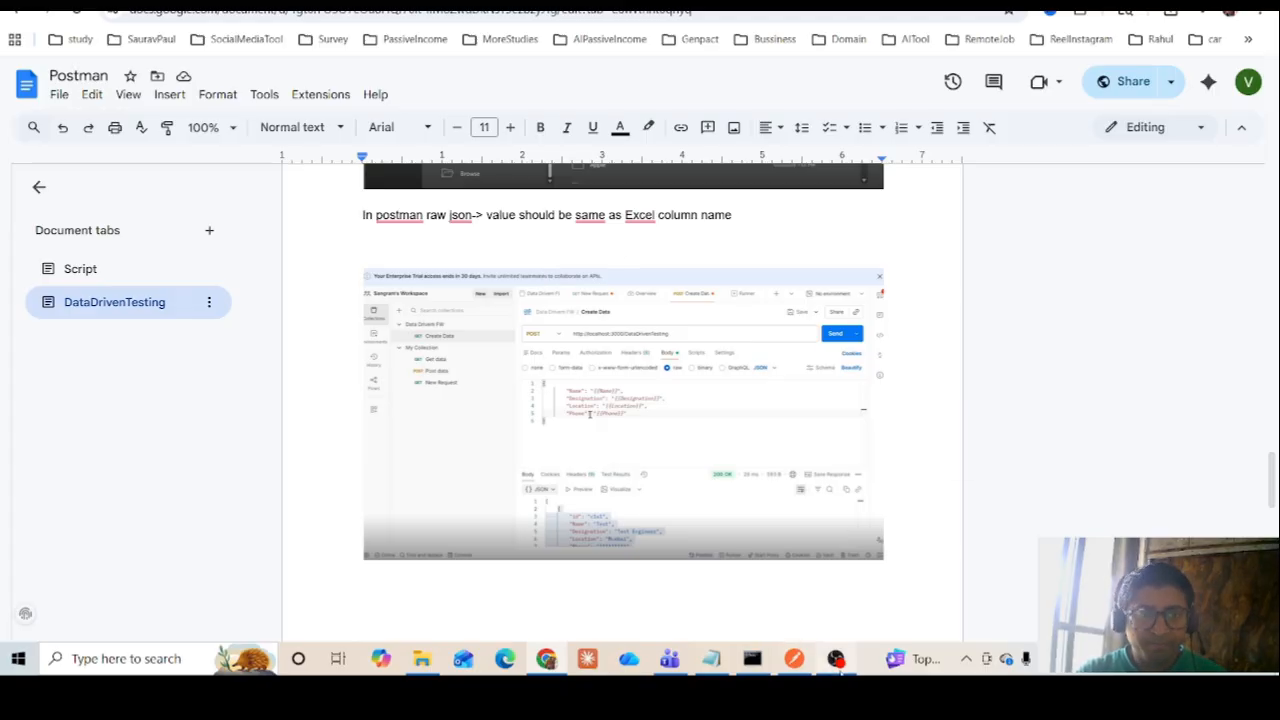
{"action": "mouse_move", "coordinate": [840, 674]}
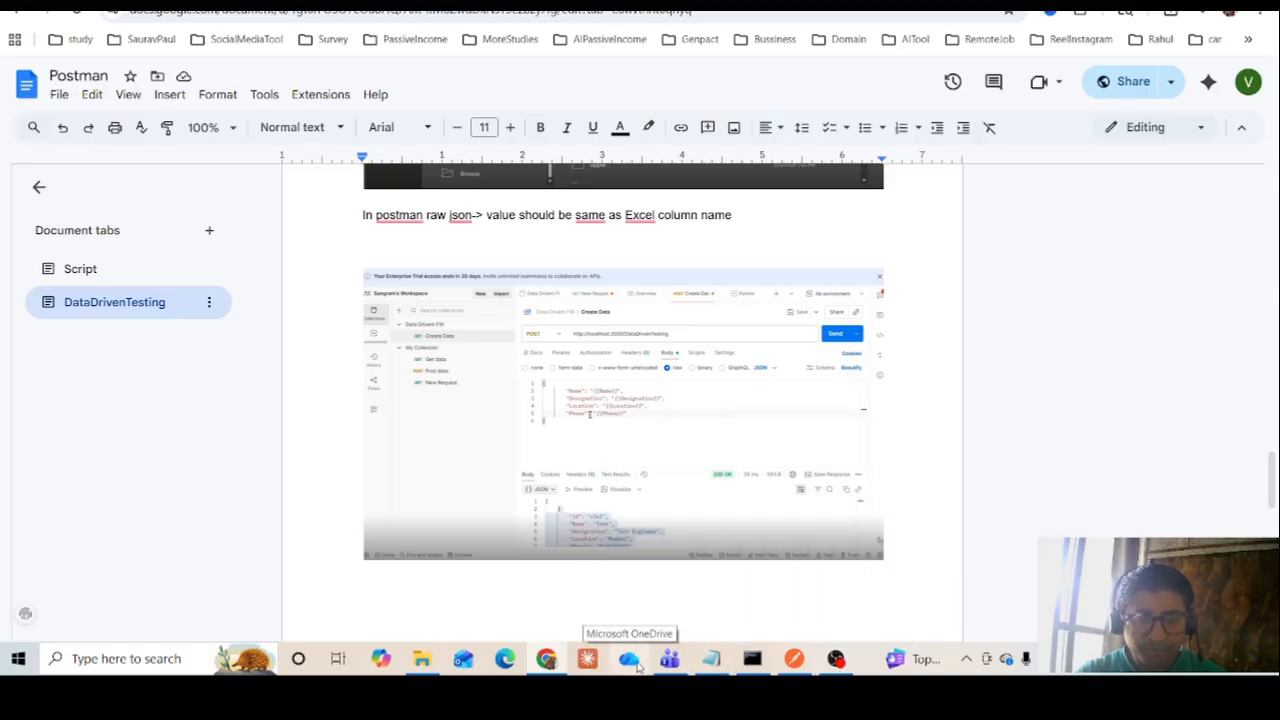
Switch to Postman, create a blank collection and rename it DataDrivenTesting
{"action": "left_click", "coordinate": [794, 662]}
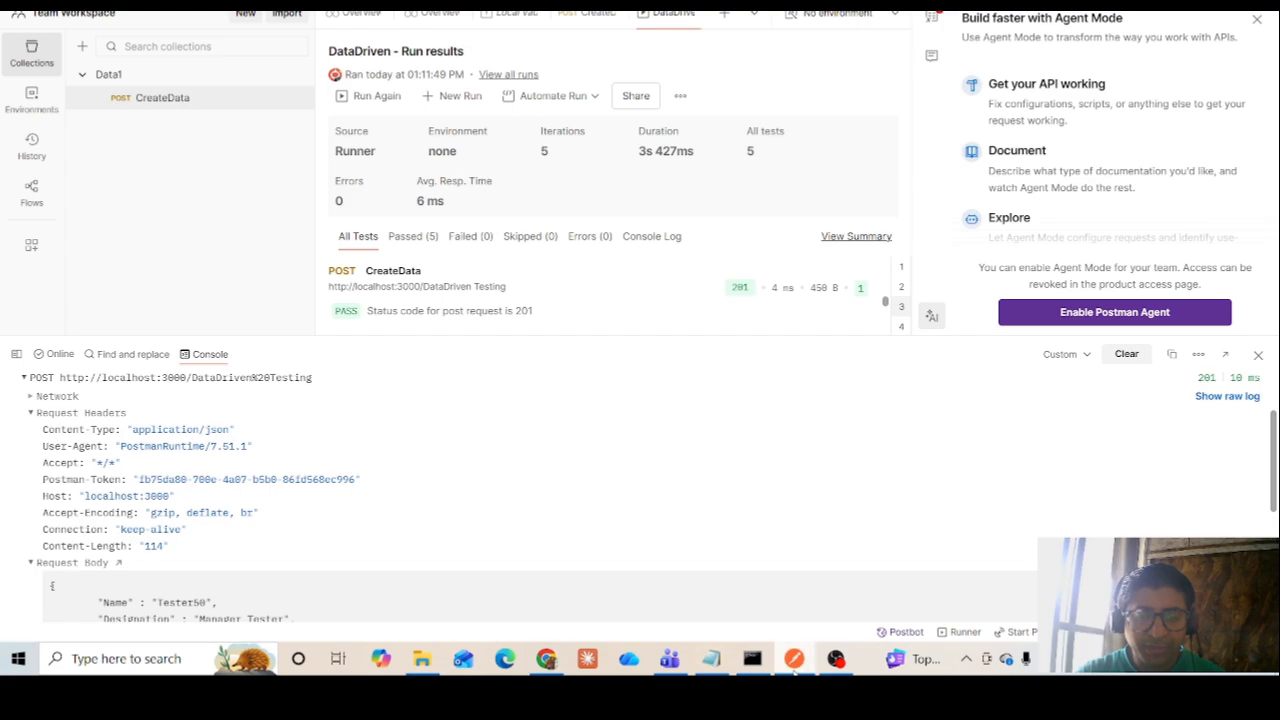
{"action": "left_click", "coordinate": [82, 47]}
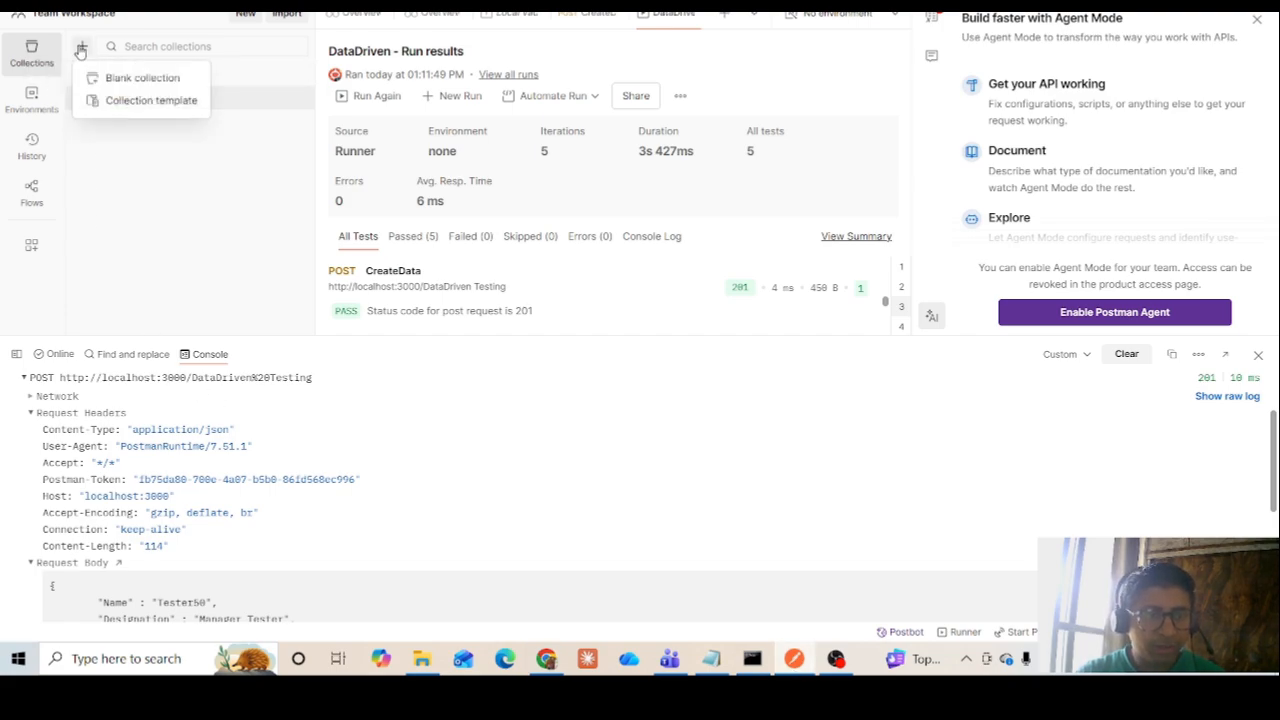
{"action": "left_click", "coordinate": [120, 78]}
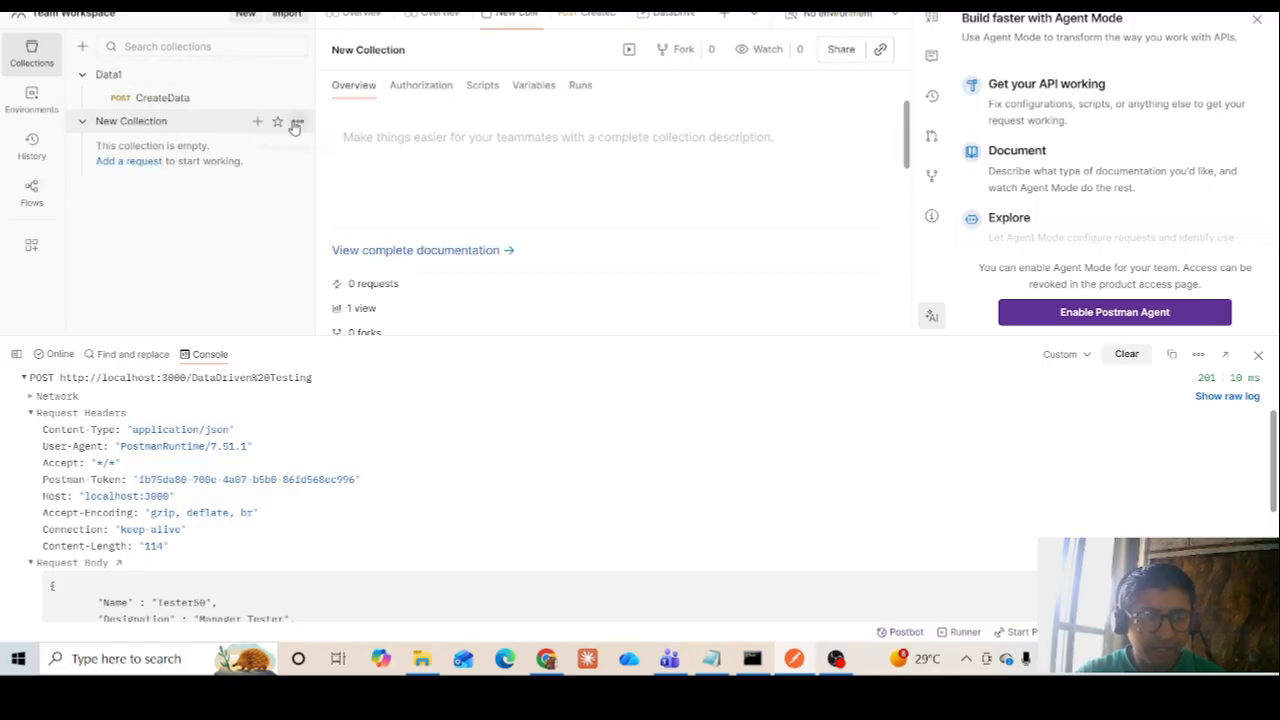
{"action": "left_click", "coordinate": [297, 122]}
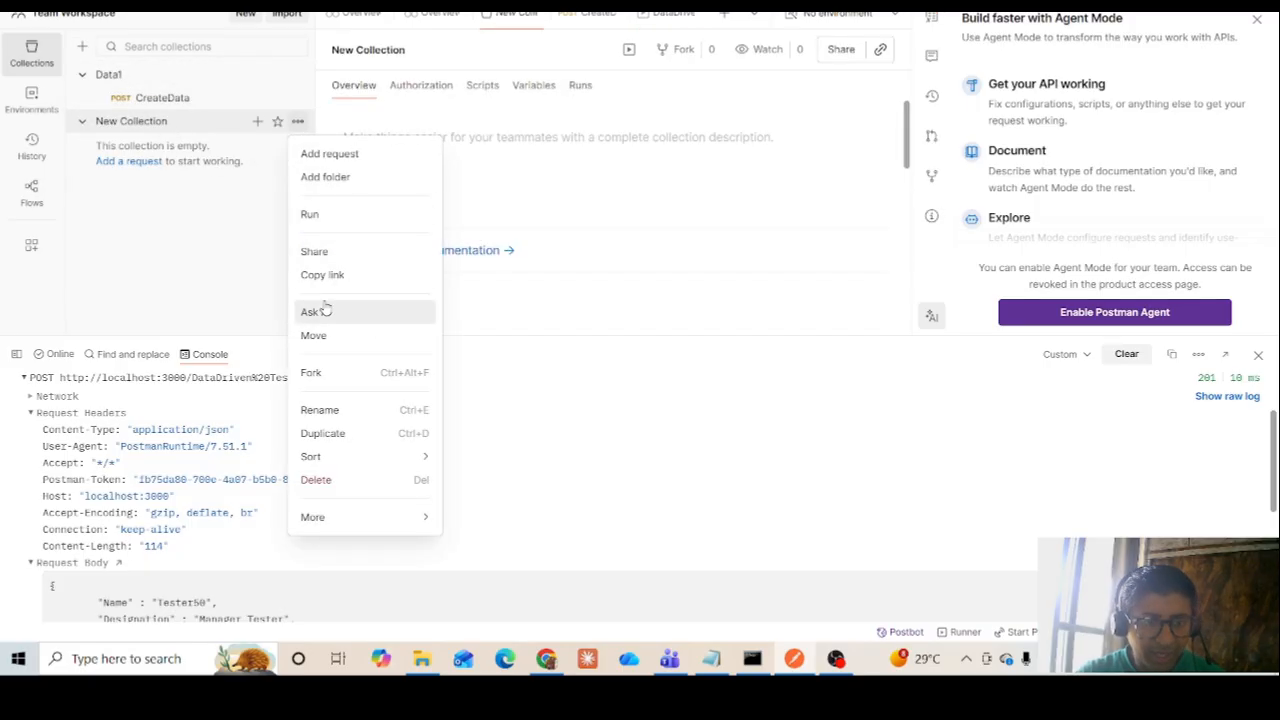
{"action": "left_click", "coordinate": [322, 410]}
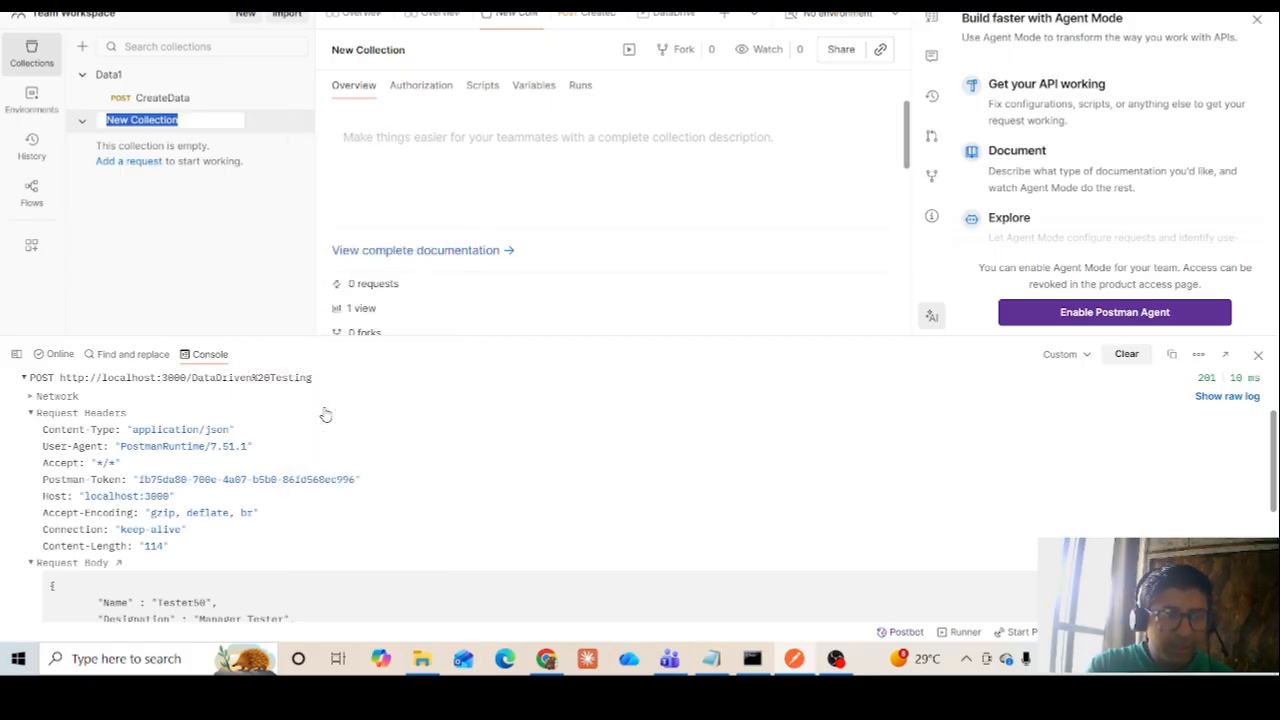
{"action": "type", "text": "DataD"}
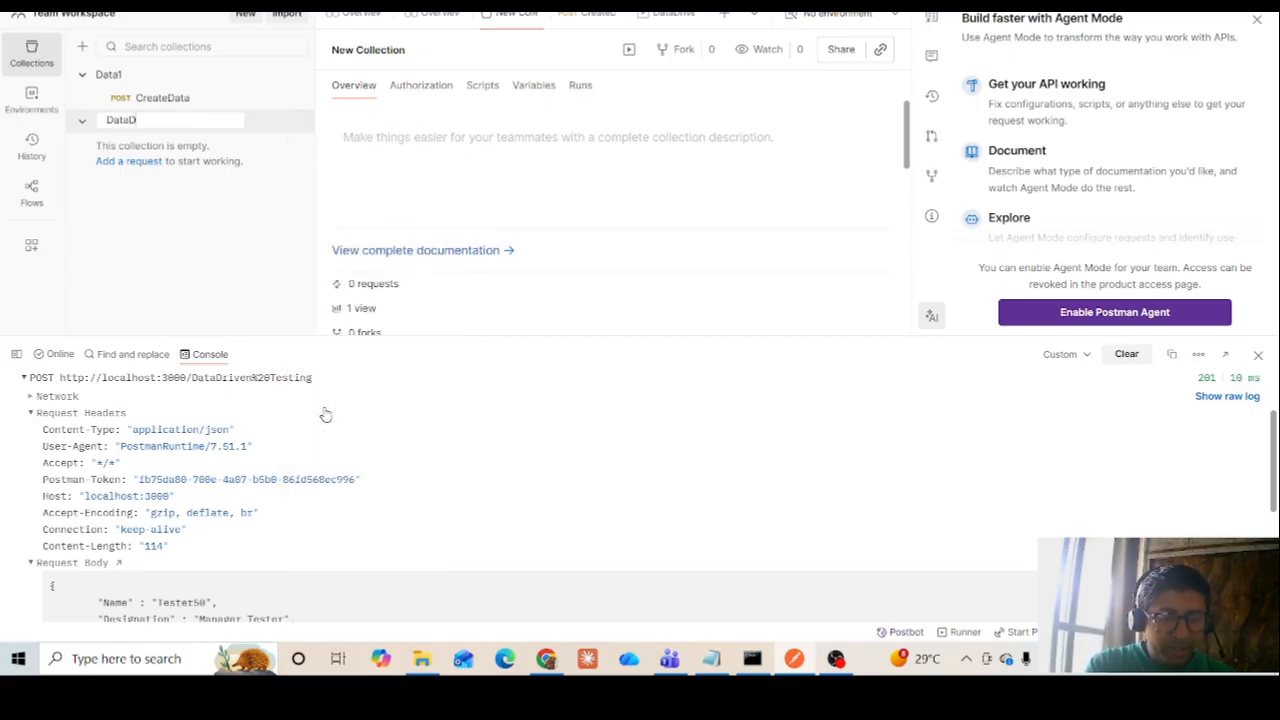
{"action": "type", "text": "rivenTes"}
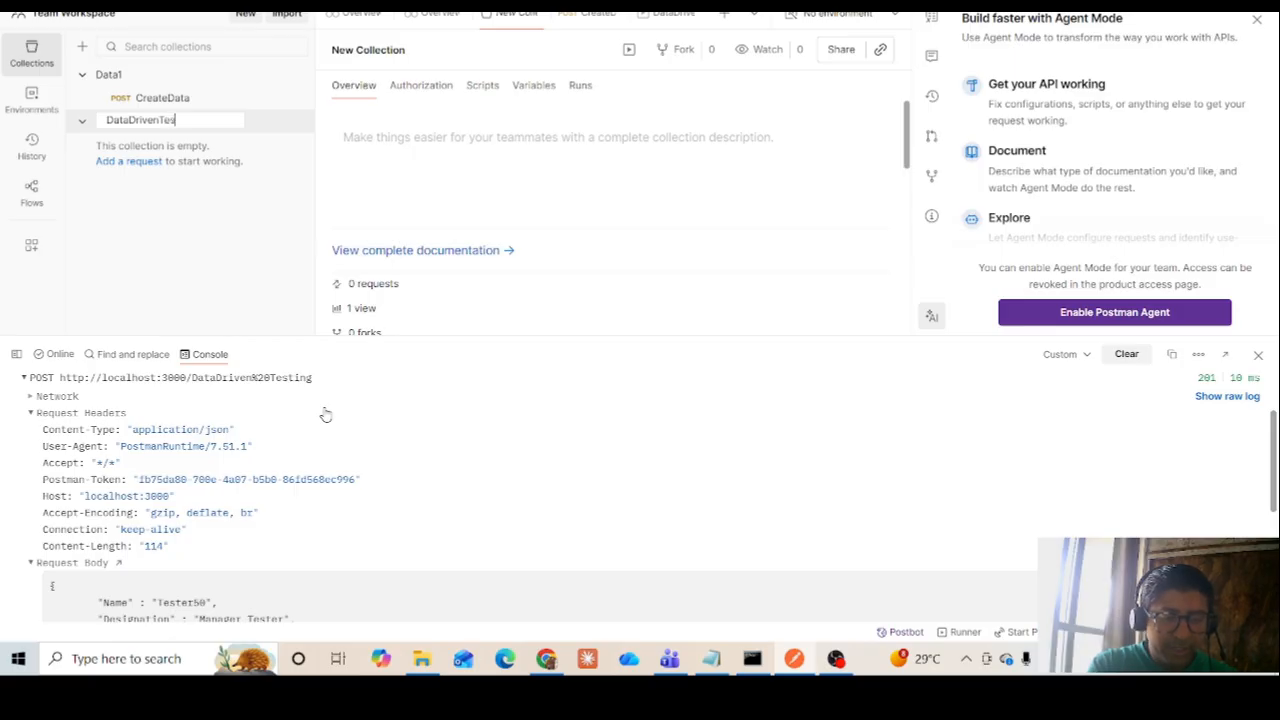
{"action": "type", "text": "ting"}
{"action": "key", "text": "Return"}
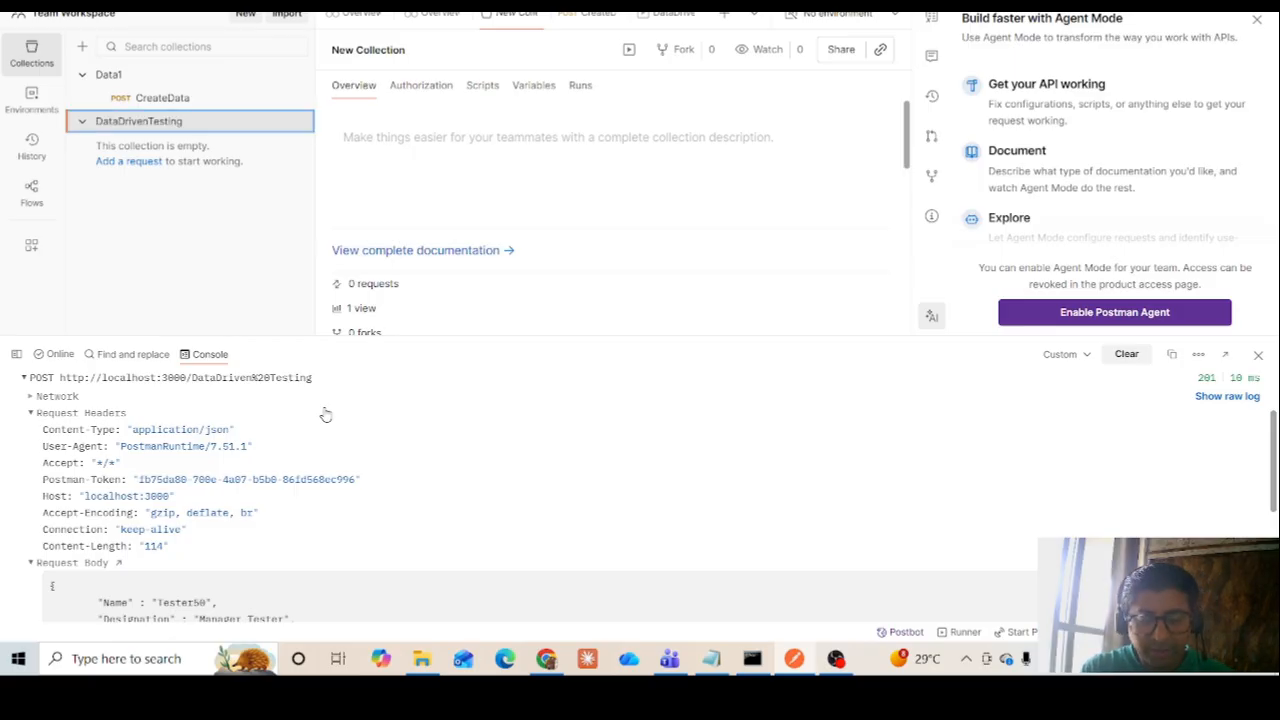
Add a request named CreateReq to the DataDrivenTesting collection
{"action": "left_click", "coordinate": [300, 121]}
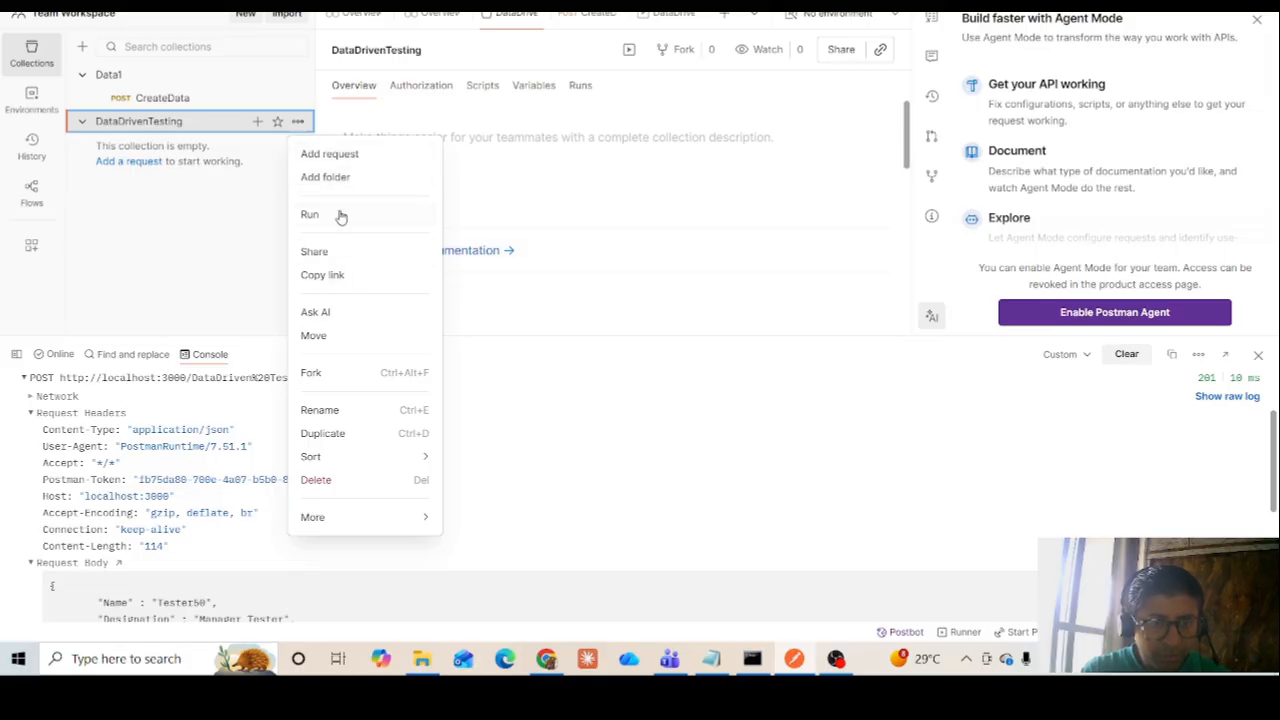
{"action": "left_click", "coordinate": [339, 158]}
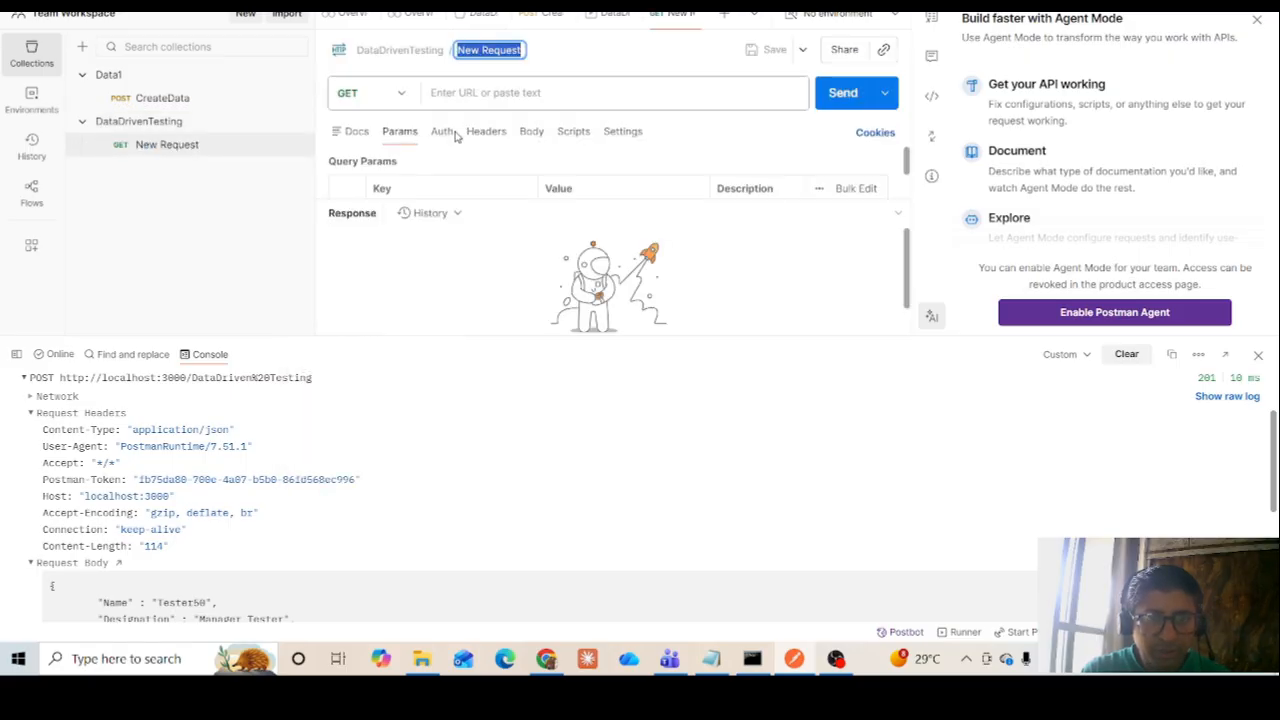
{"action": "type", "text": "Crea"}
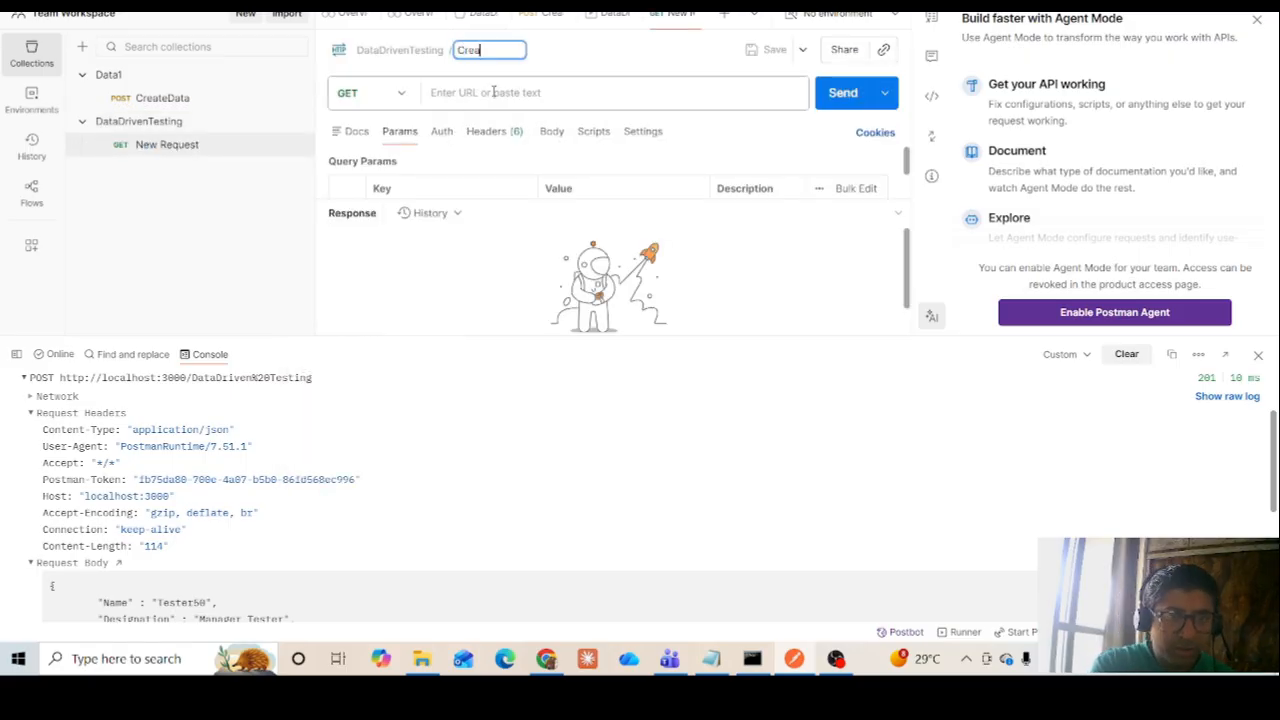
{"action": "type", "text": "teRe"}
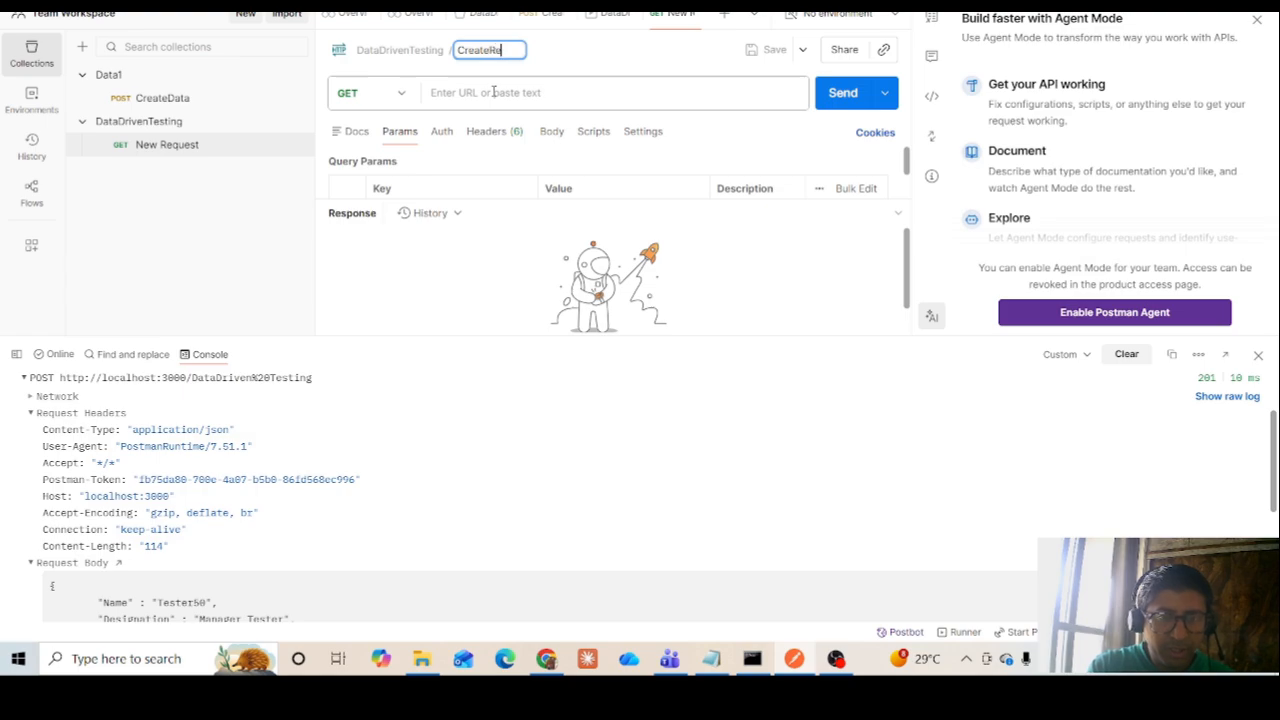
{"action": "type", "text": "s"}
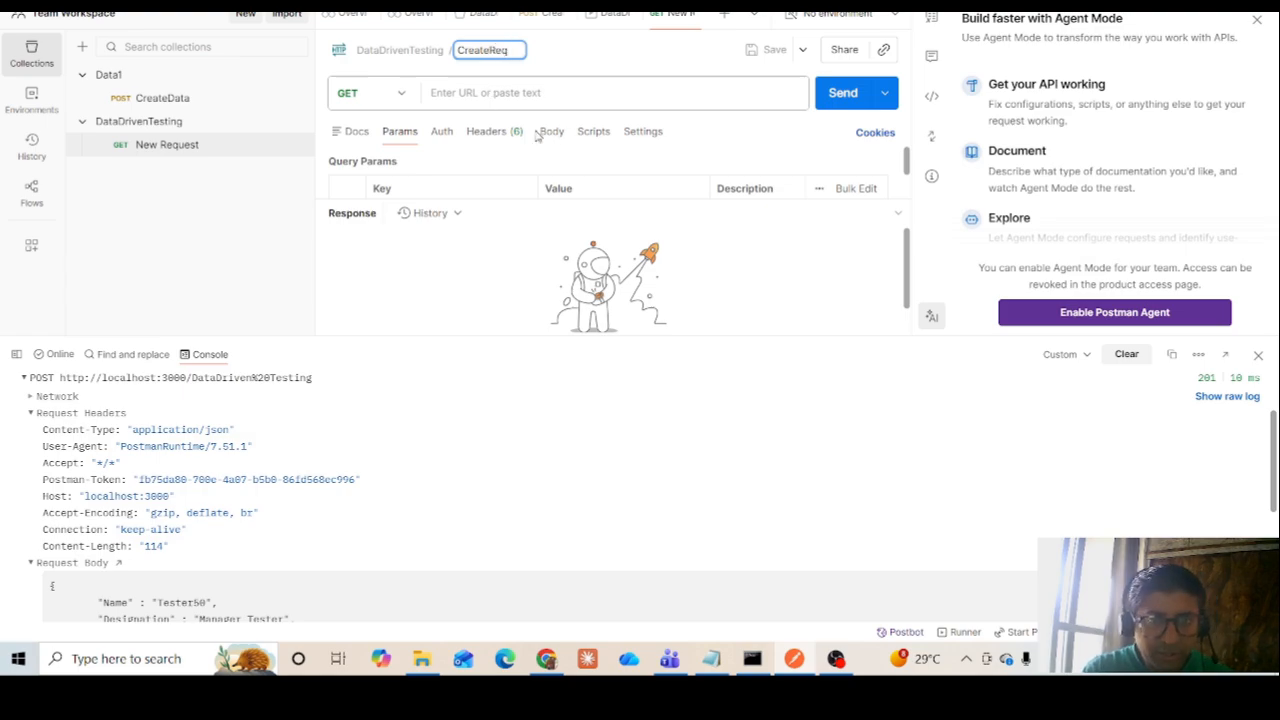
{"action": "key", "text": "BackSpace"}
{"action": "type", "text": "q"}
{"action": "key", "text": "Return"}
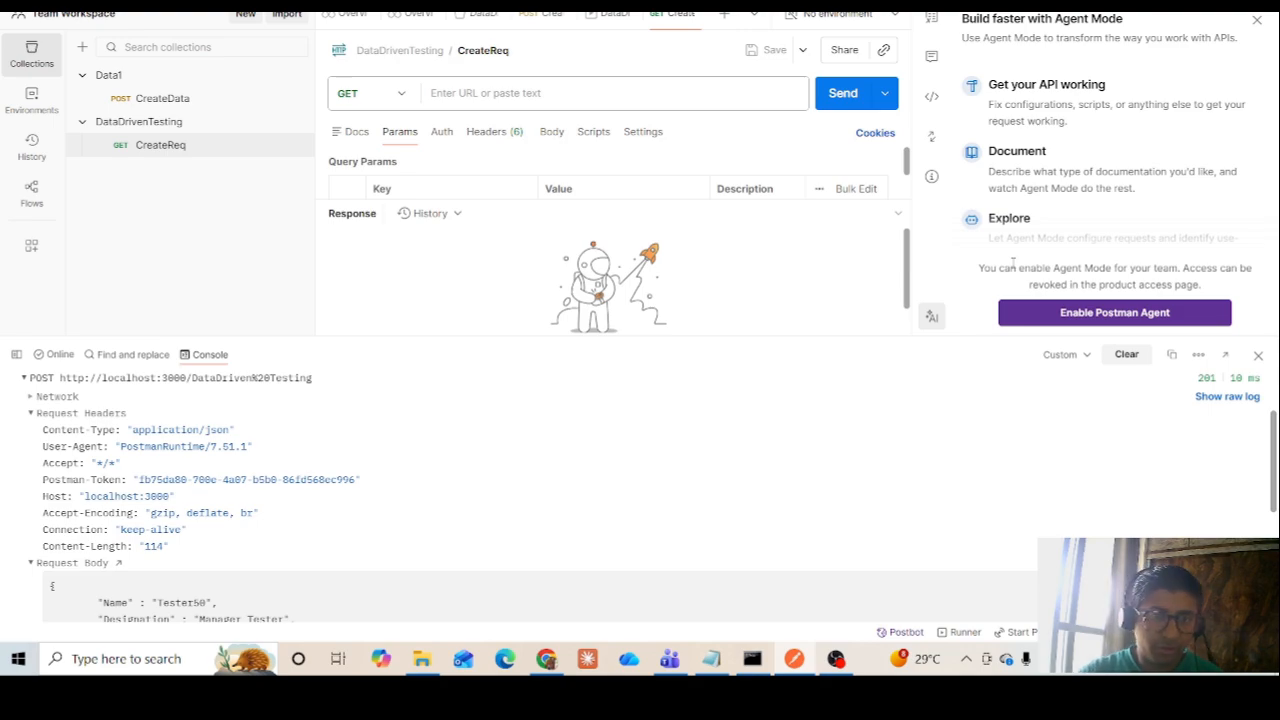
Switch to the untitled Notepad draft and move its window so the whole JSON text is in clear view
{"action": "left_click", "coordinate": [709, 660]}
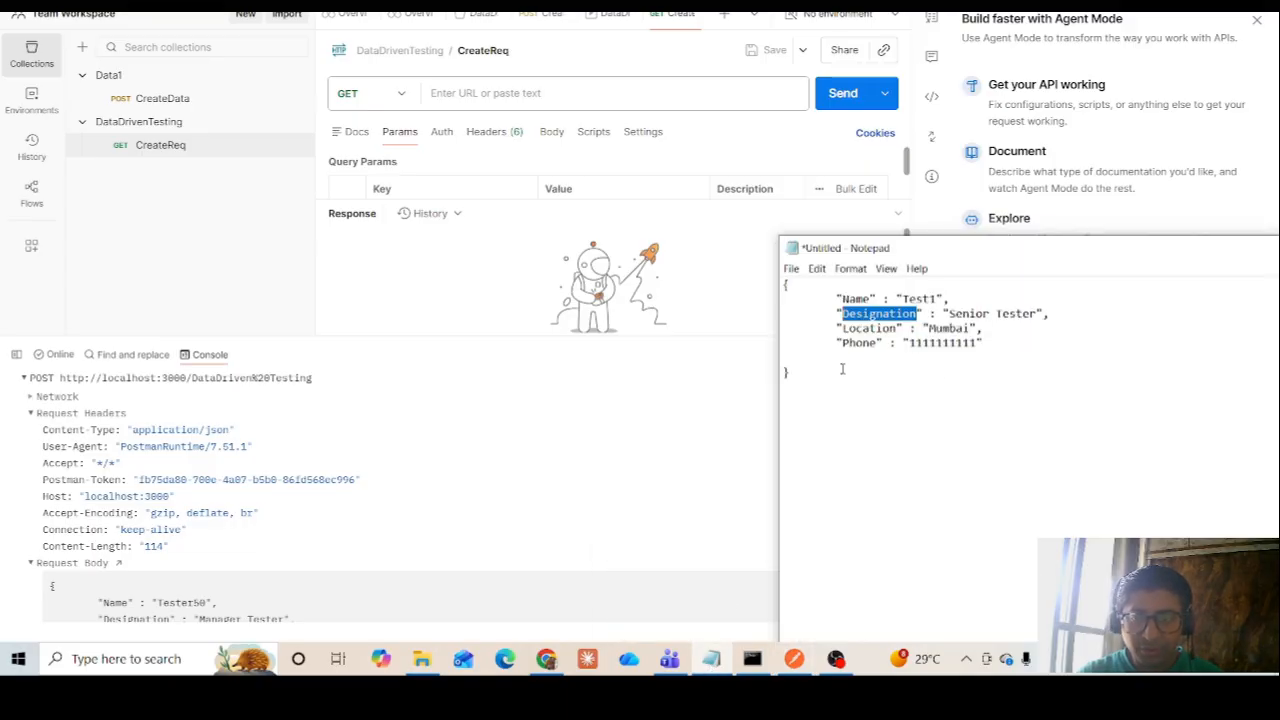
{"action": "left_click_drag", "start_coordinate": [983, 258], "coordinate": [665, 194]}
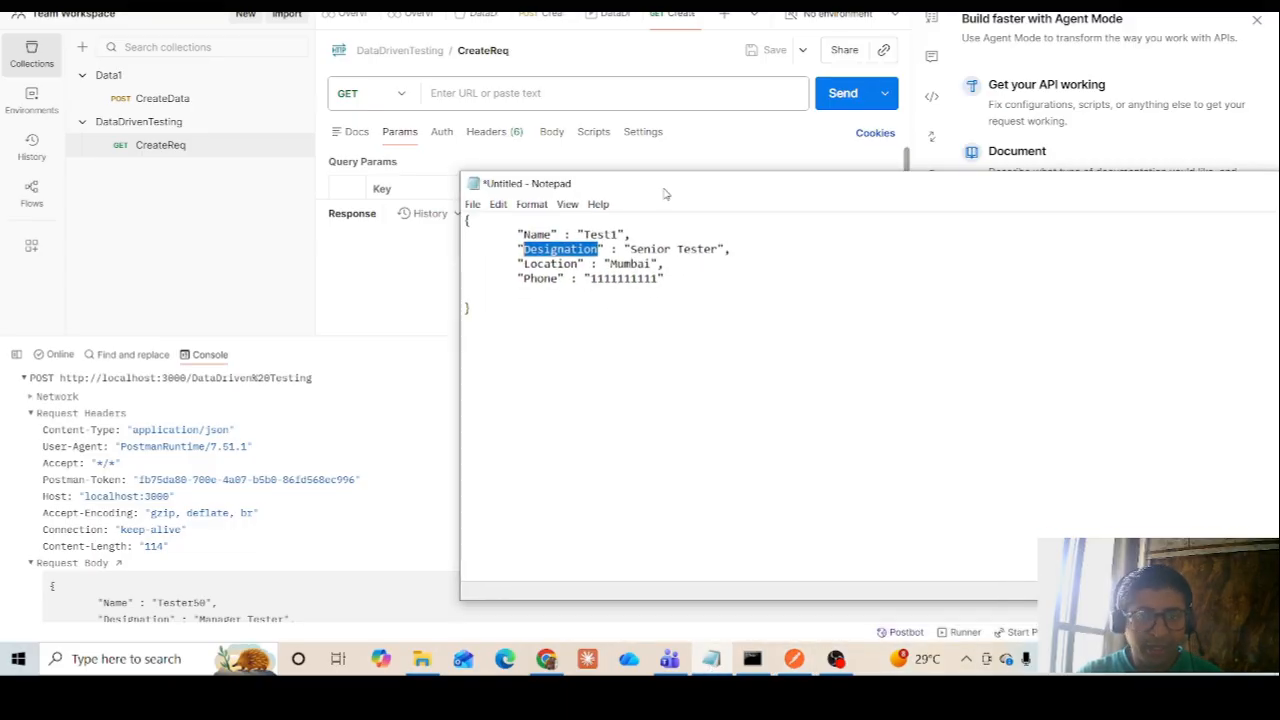
{"action": "left_click_drag", "start_coordinate": [471, 308], "coordinate": [466, 219]}
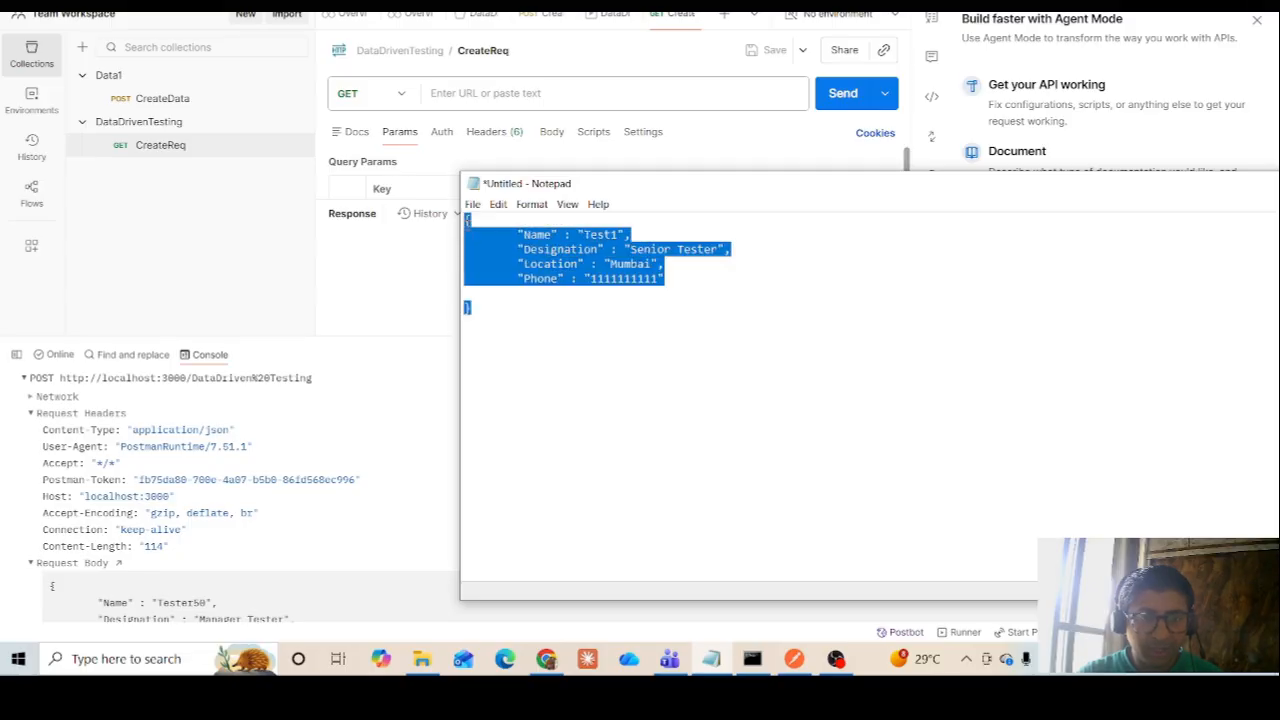
{"action": "left_click", "coordinate": [472, 205]}
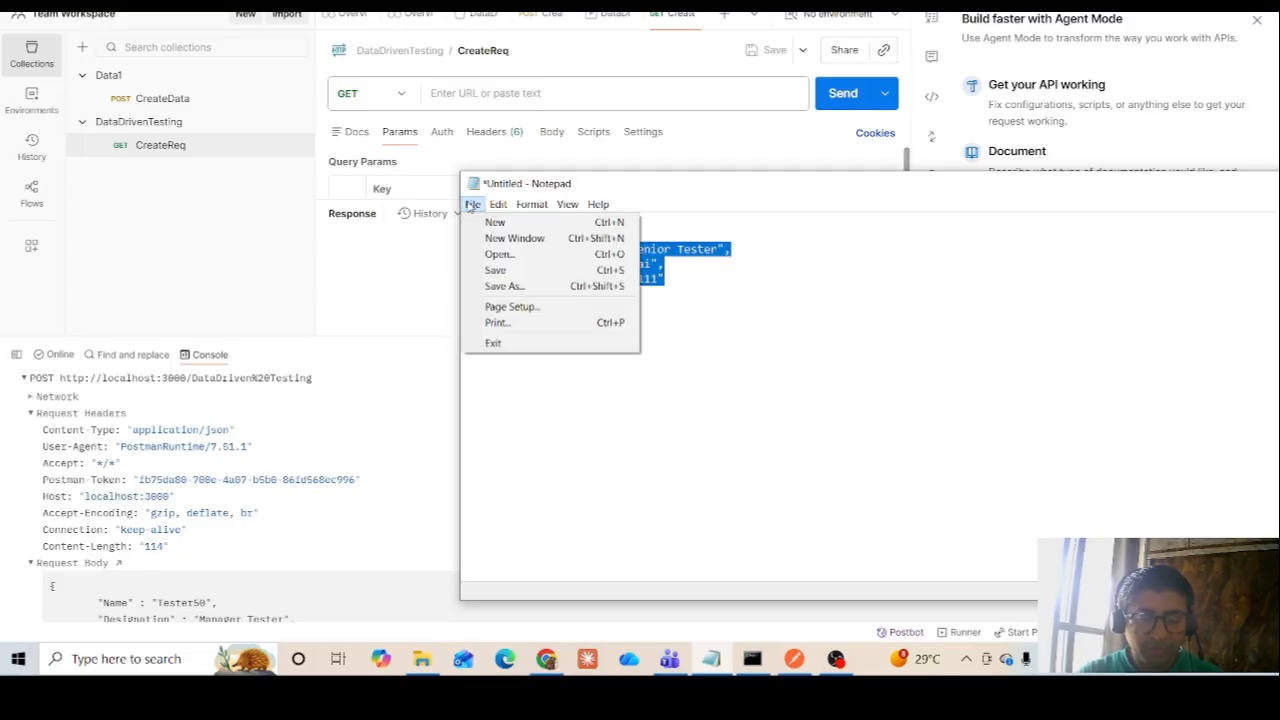
{"action": "left_click", "coordinate": [742, 340]}
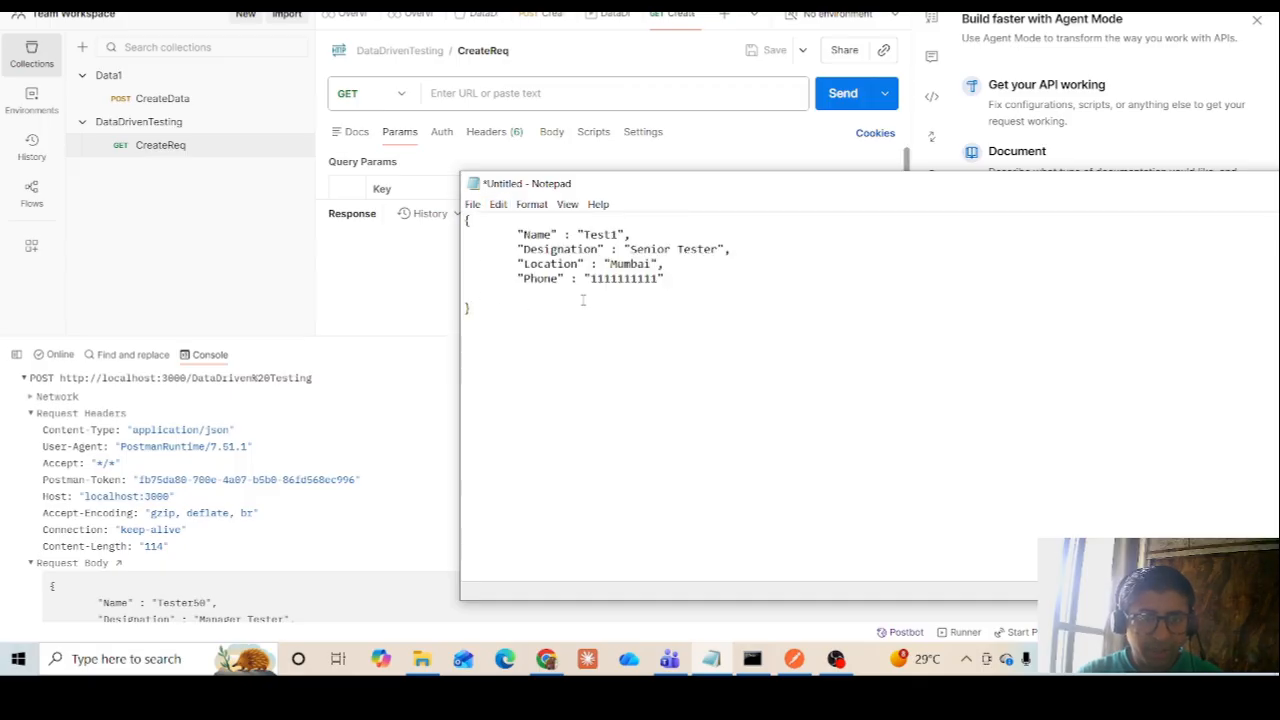
Replace the Name, Designation, Location and Phone lines inside the braces with "DataDrivenTesting" : []
{"action": "left_click_drag", "start_coordinate": [675, 279], "coordinate": [519, 234]}
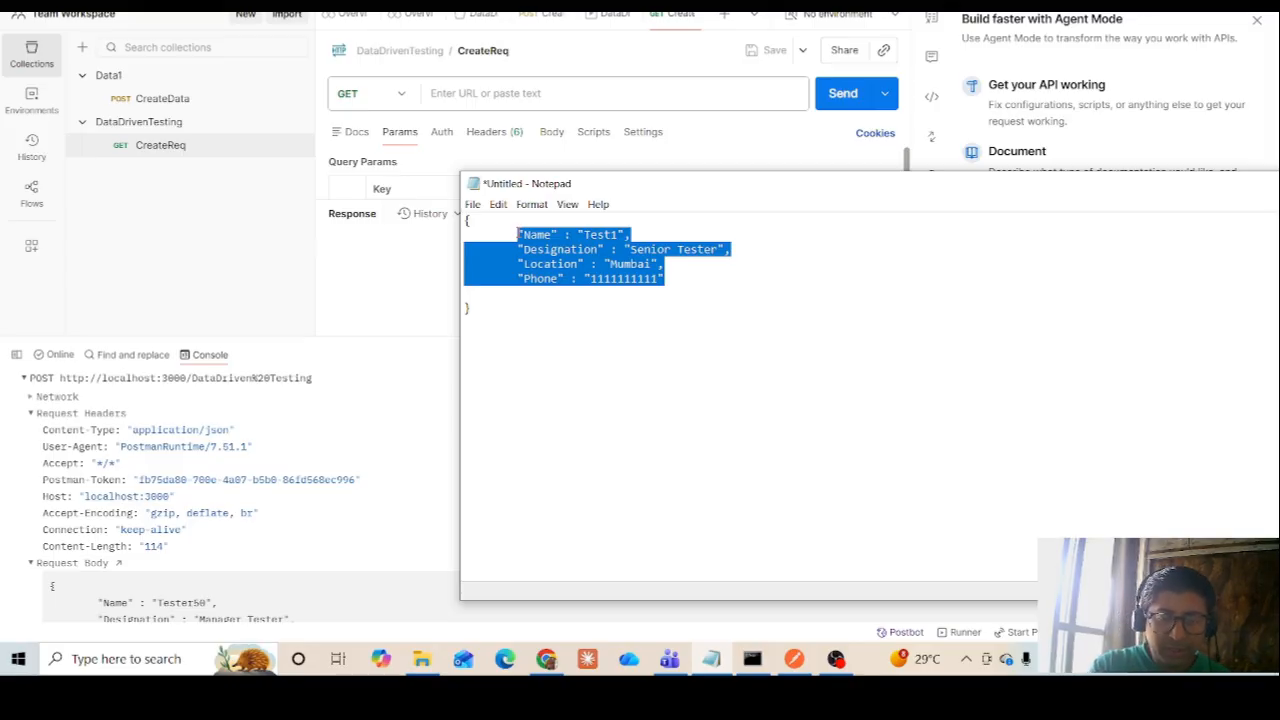
{"action": "type", "text": "\"\""}
{"action": "key", "text": "Left"}
{"action": "type", "text": "Dat"}
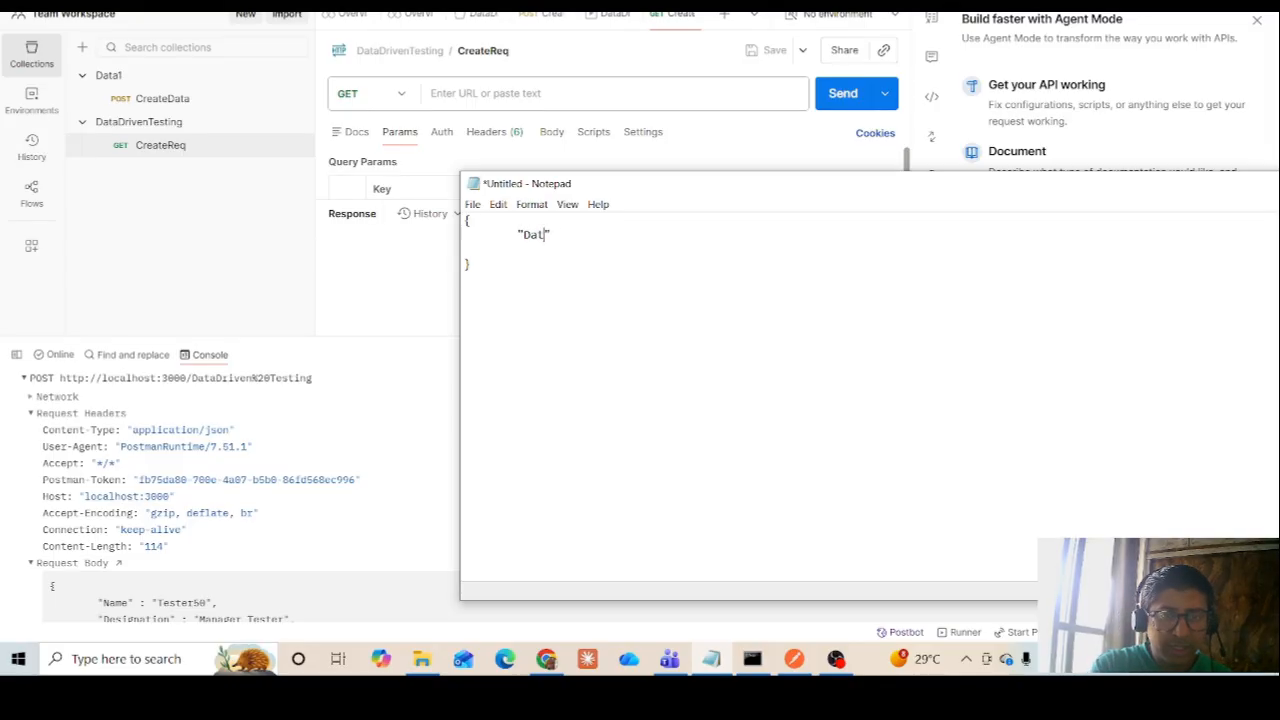
{"action": "type", "text": "a"}
{"action": "type", "text": "DrivenTe"}
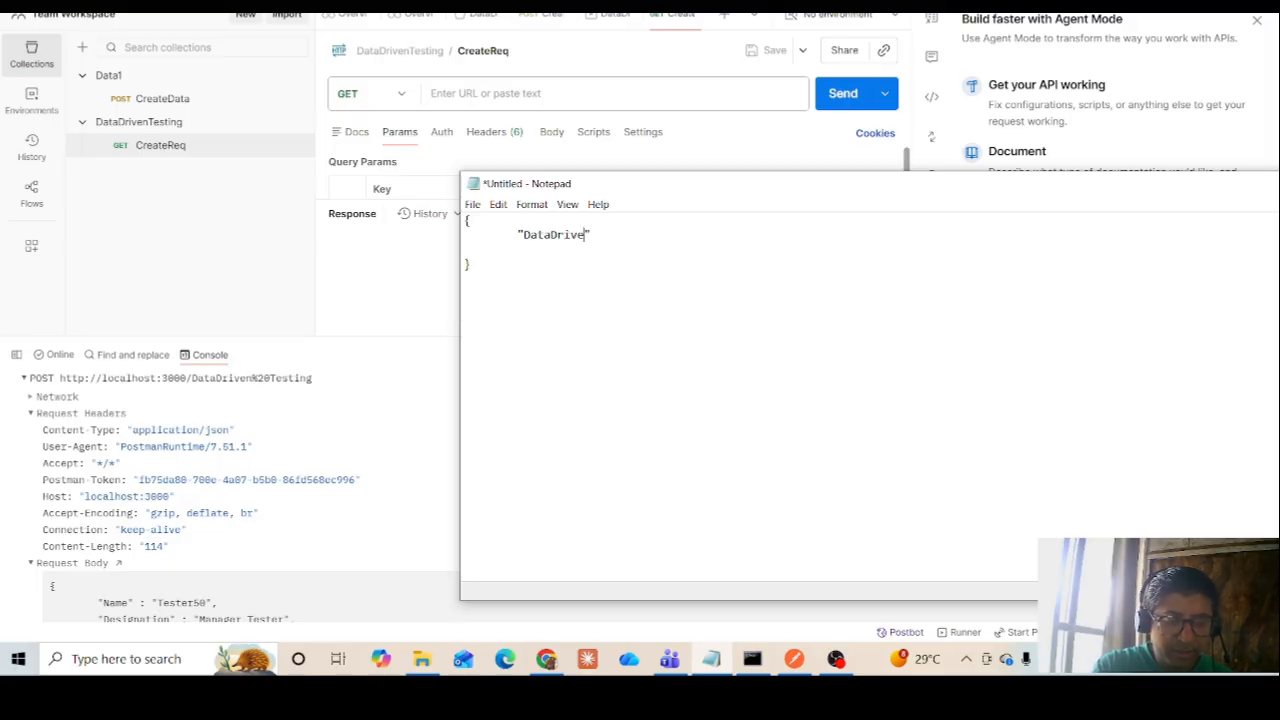
{"action": "type", "text": "sting"}
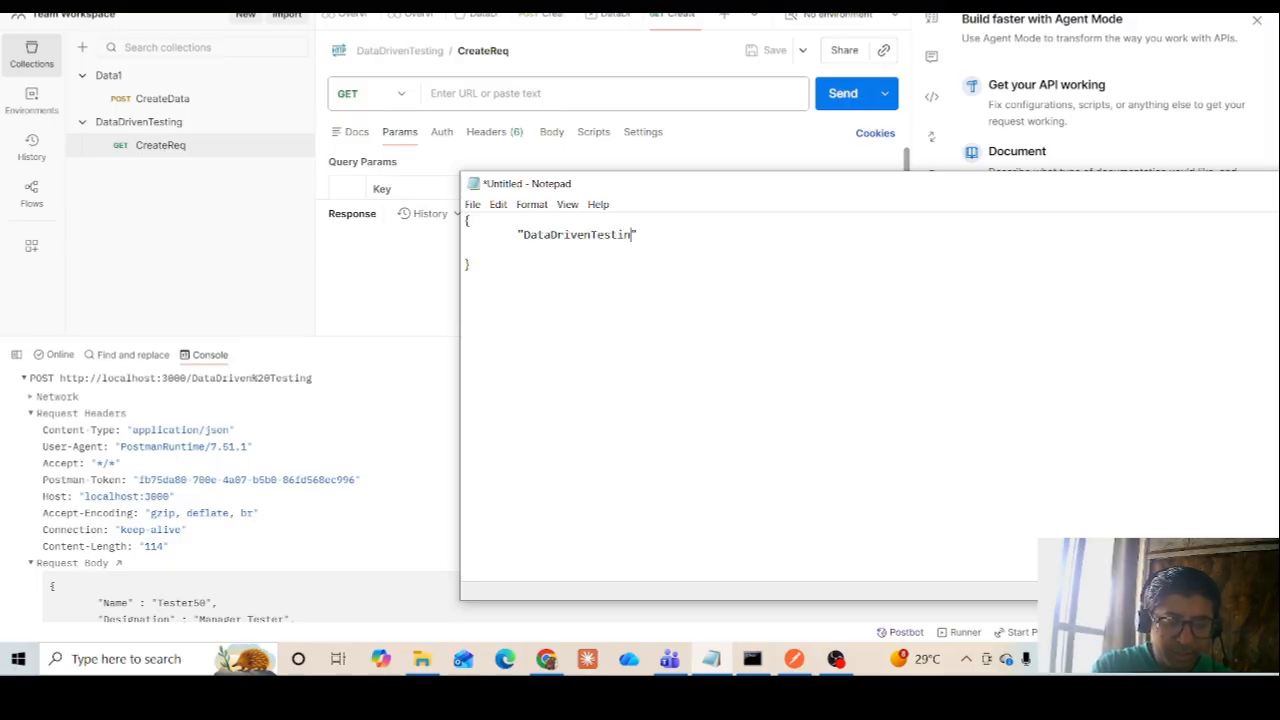
{"action": "key", "text": "Right"}
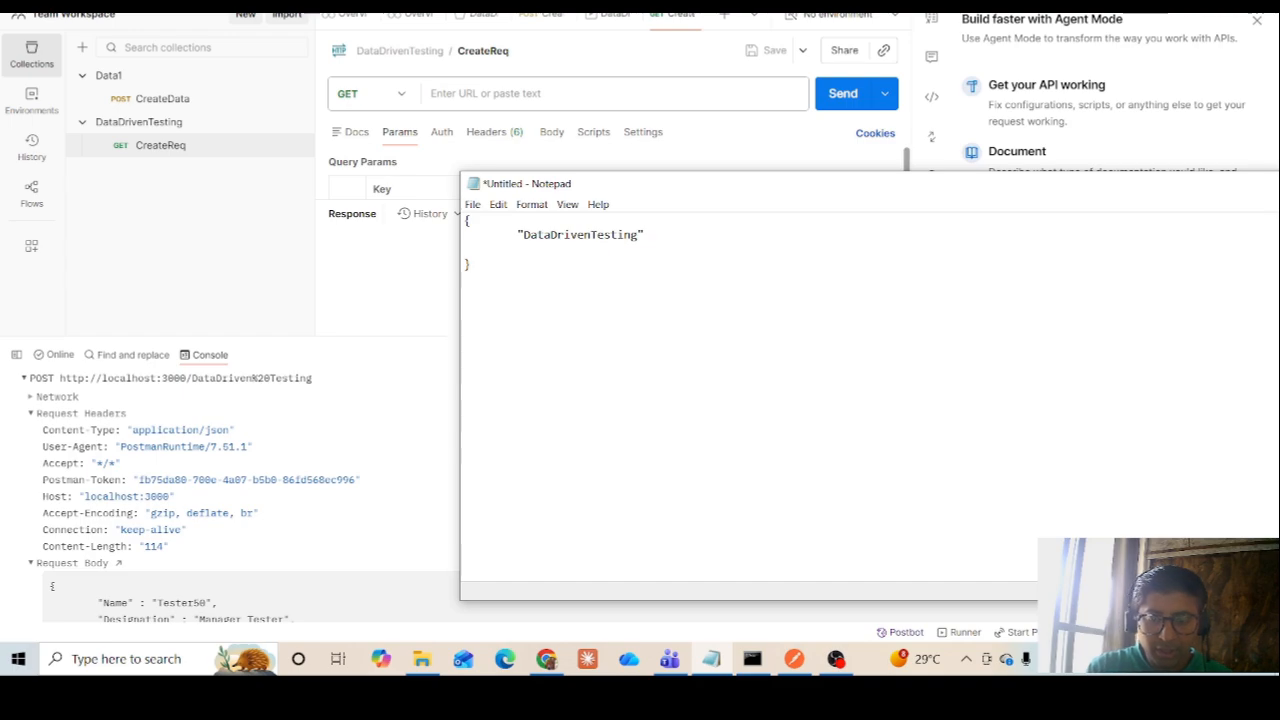
{"action": "type", "text": ":"}
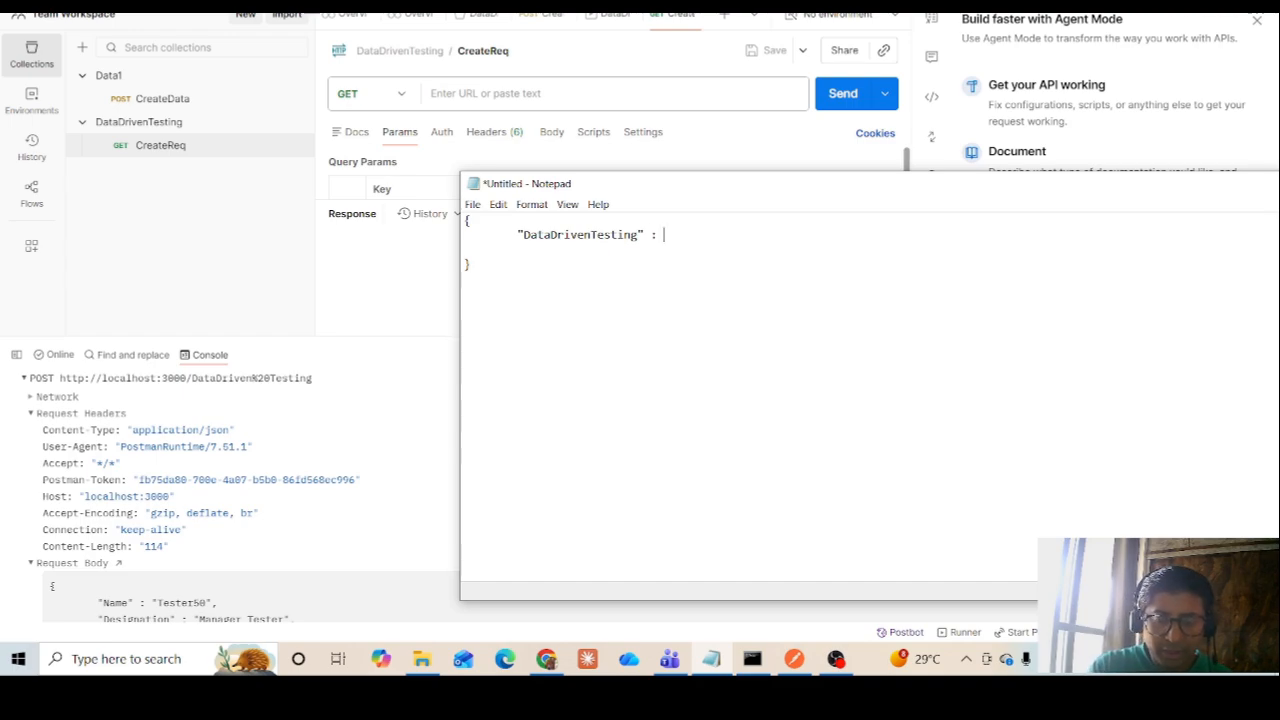
{"action": "type", "text": " []"}
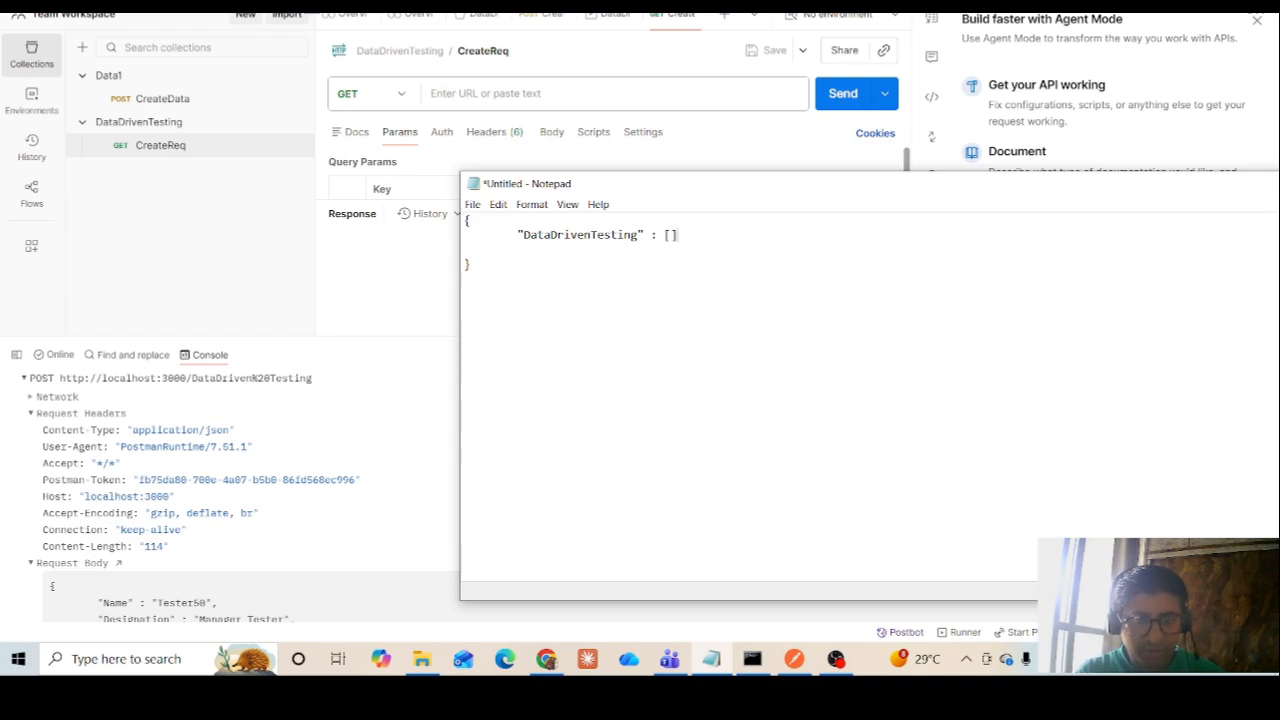
Save the Notepad draft as DataDrivenTesting.json in the Psotman folder on drive D
{"action": "left_click", "coordinate": [472, 204]}
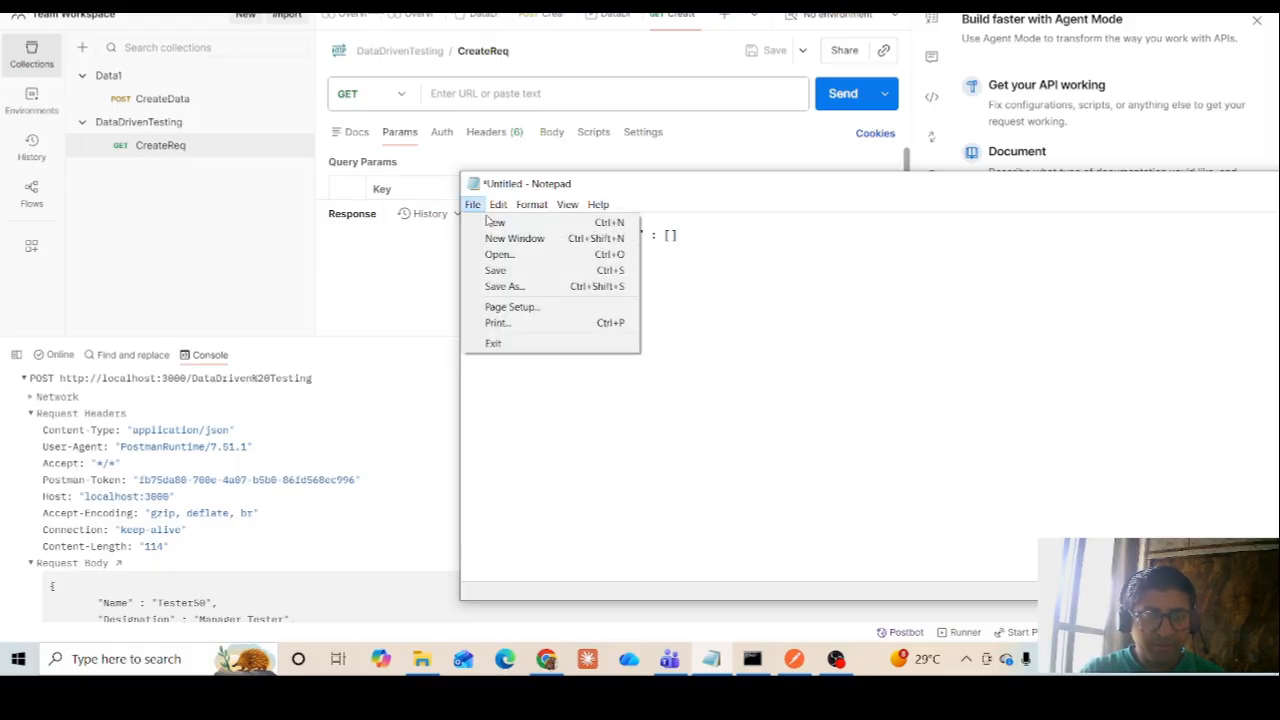
{"action": "left_click", "coordinate": [505, 287]}
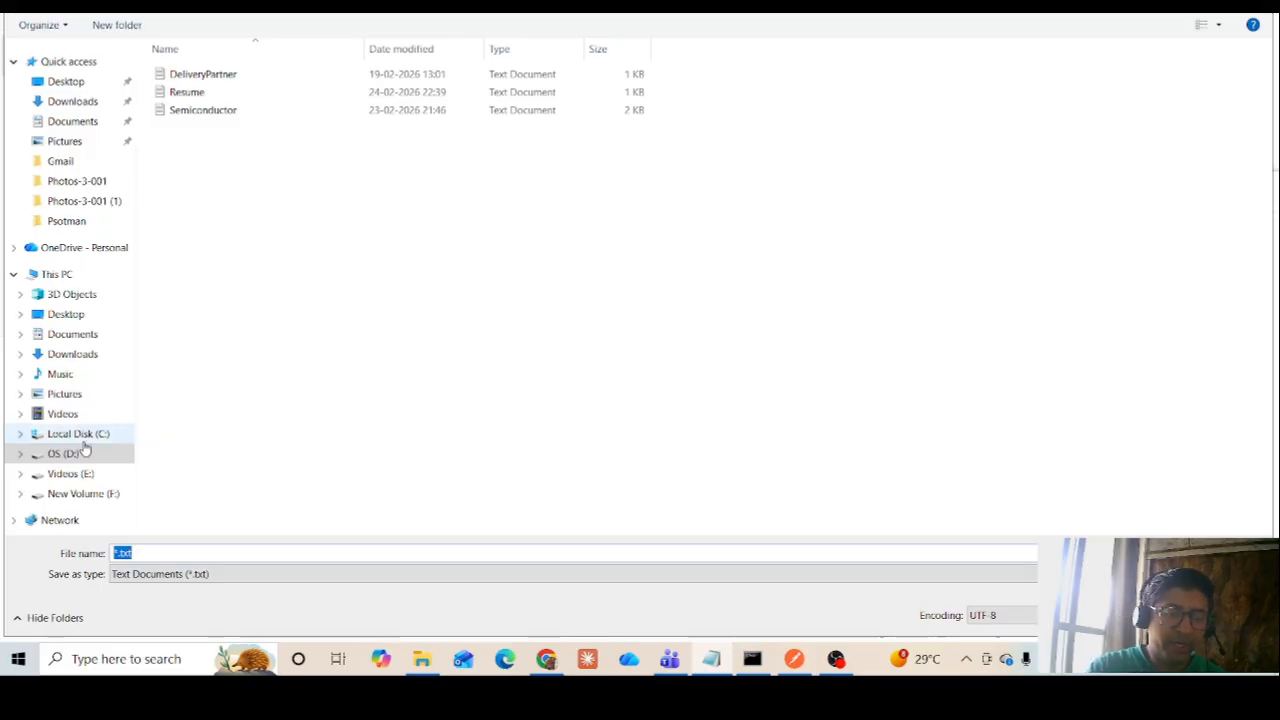
{"action": "type", "text": "DataDr"}
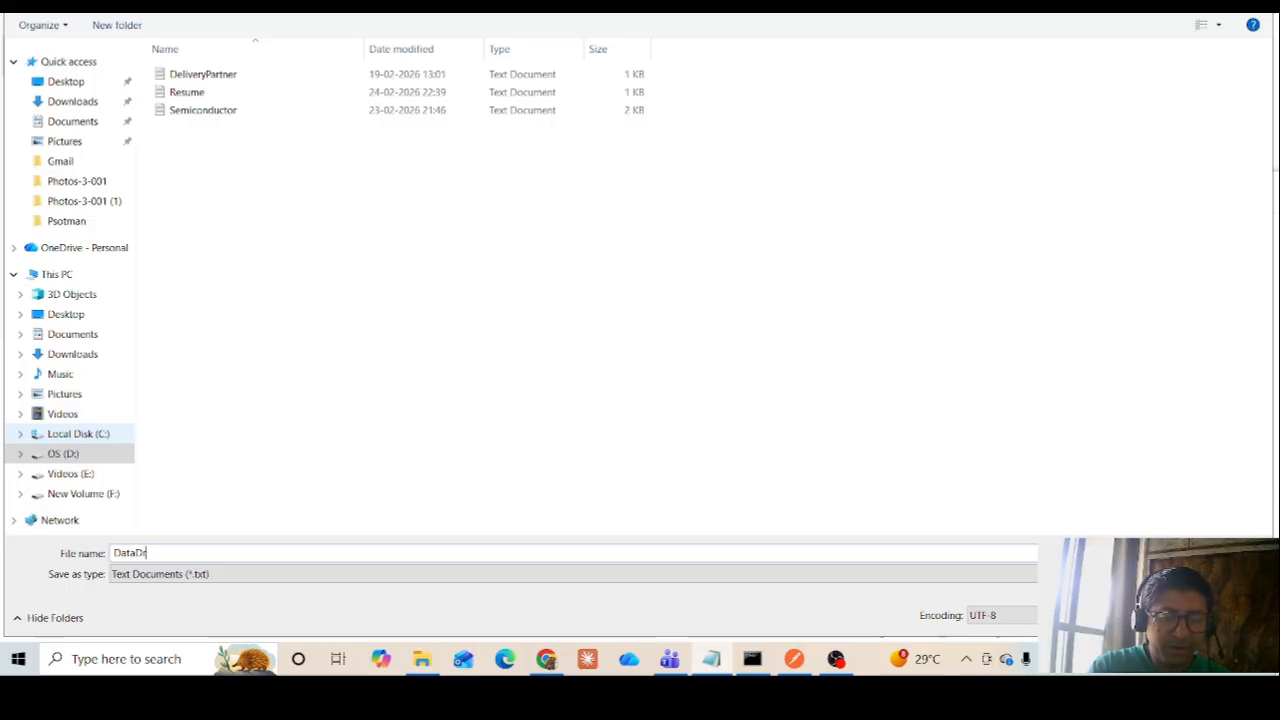
{"action": "type", "text": "ivenTest"}
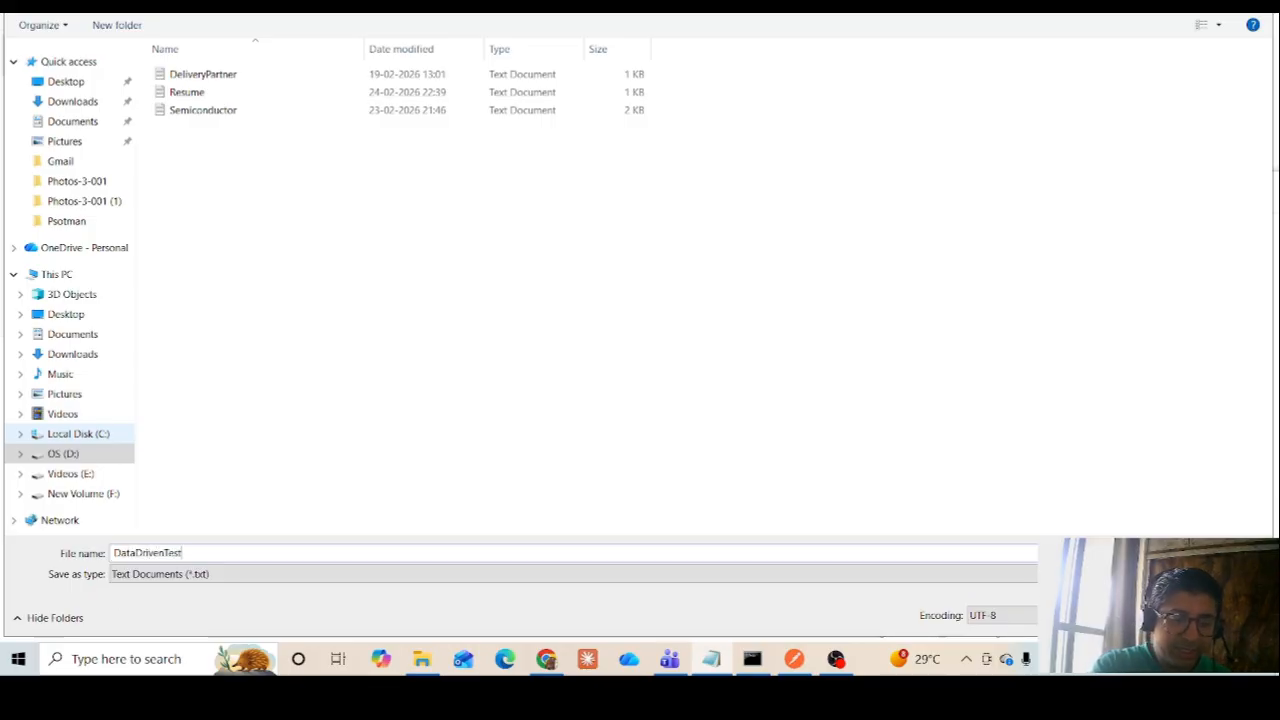
{"action": "type", "text": "ing"}
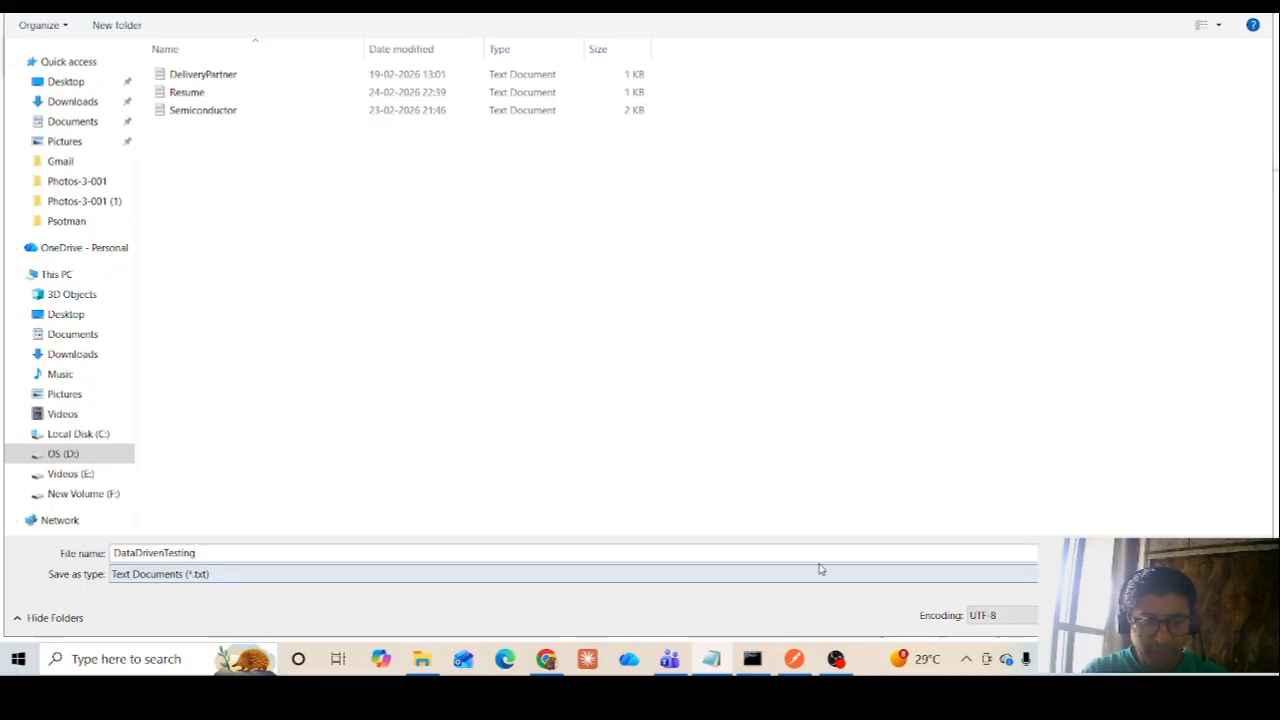
{"action": "type", "text": ".json"}
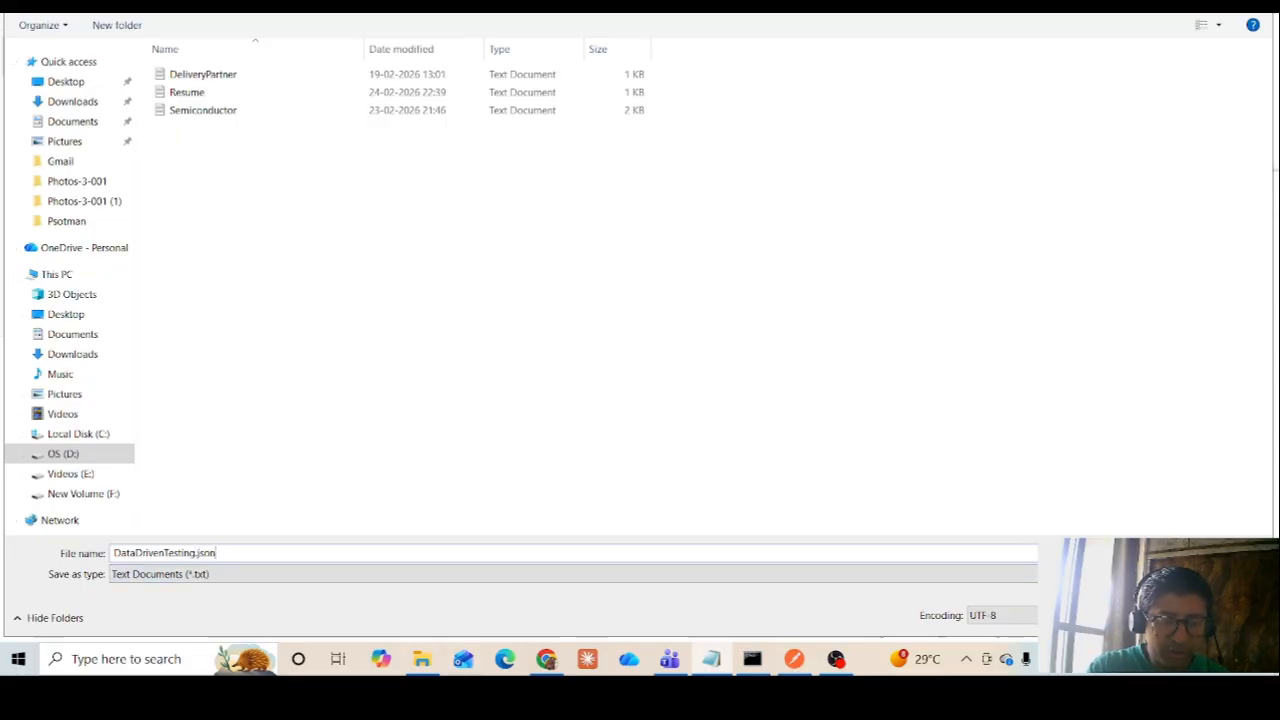
{"action": "key", "text": "Return"}
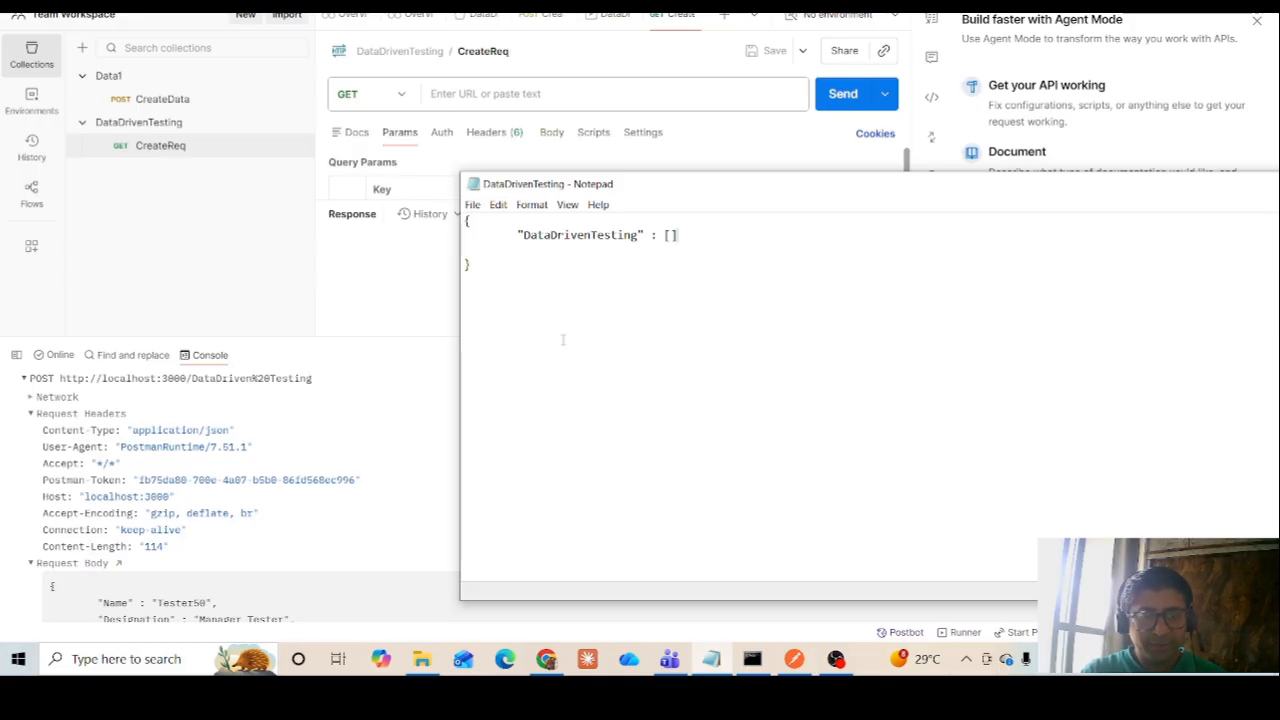
Check the Psotman folder in File Explorer and start the server from Command Prompt with json-server DataDrivenTesting.json
{"action": "mouse_move", "coordinate": [408, 673]}
{"action": "mouse_move", "coordinate": [770, 667]}
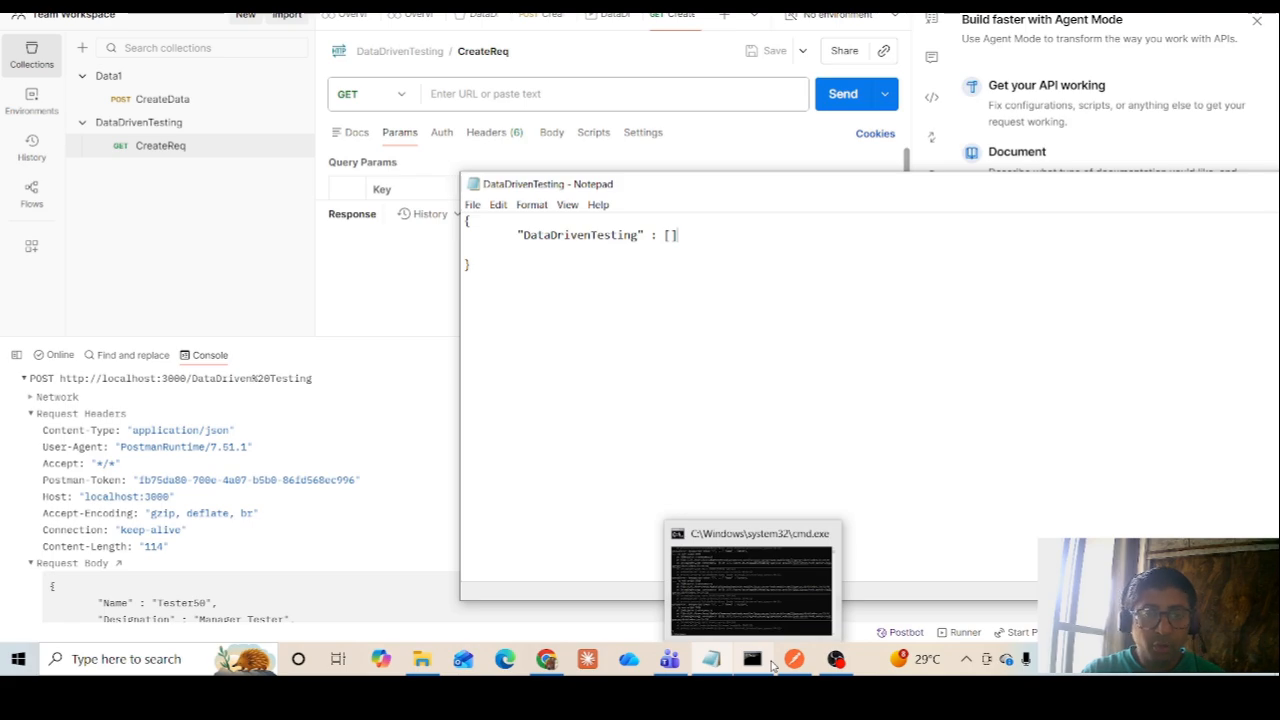
{"action": "left_click", "coordinate": [422, 660]}
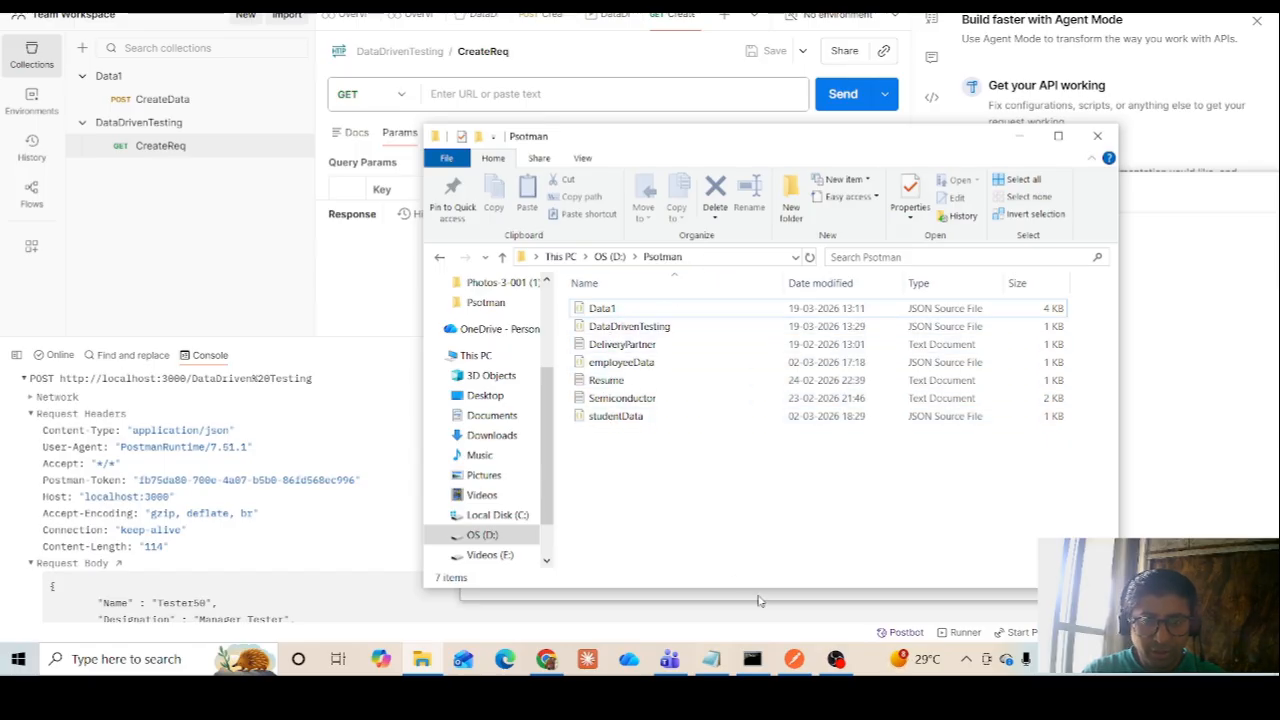
{"action": "left_click", "coordinate": [753, 660]}
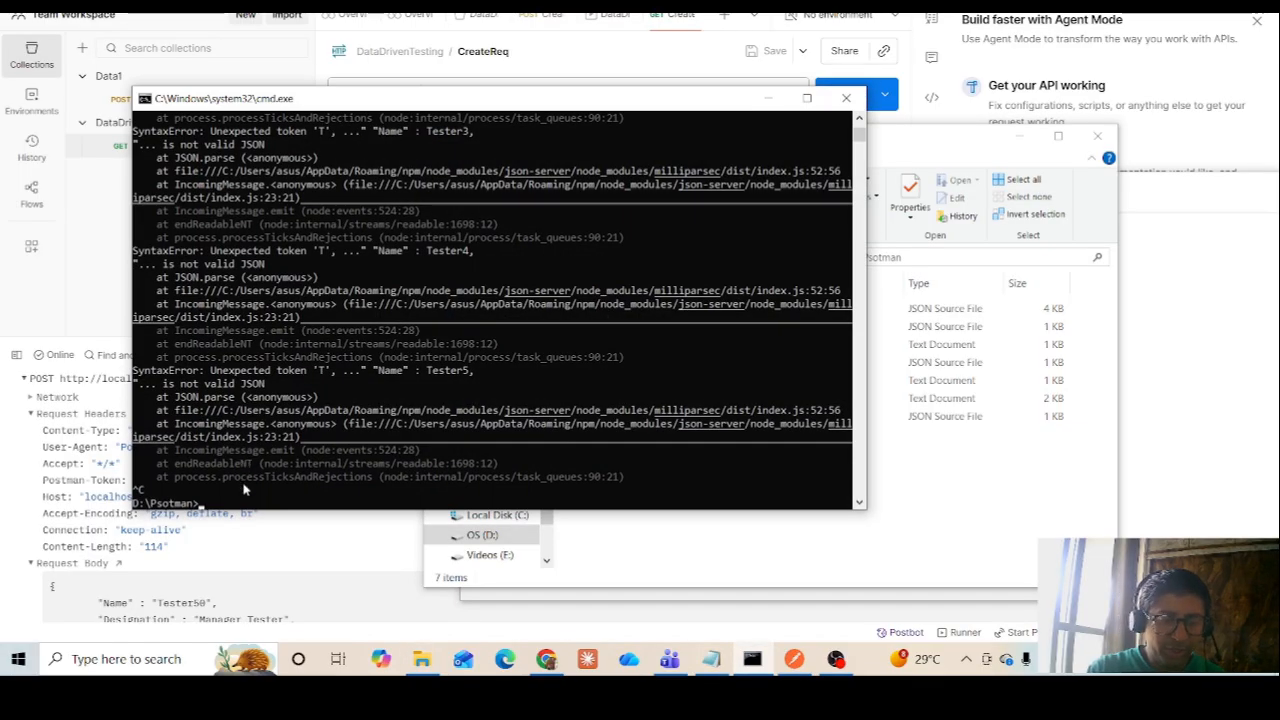
{"action": "key", "text": "Up"}
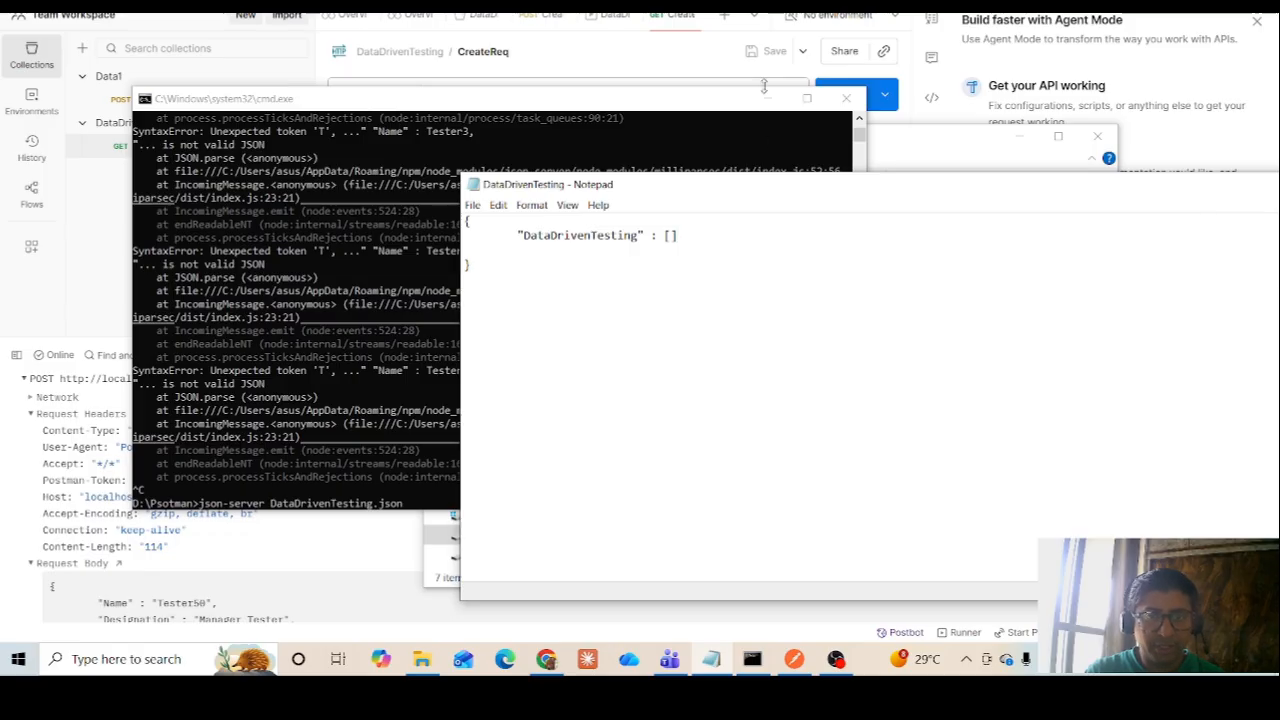
{"action": "left_click", "coordinate": [723, 106]}
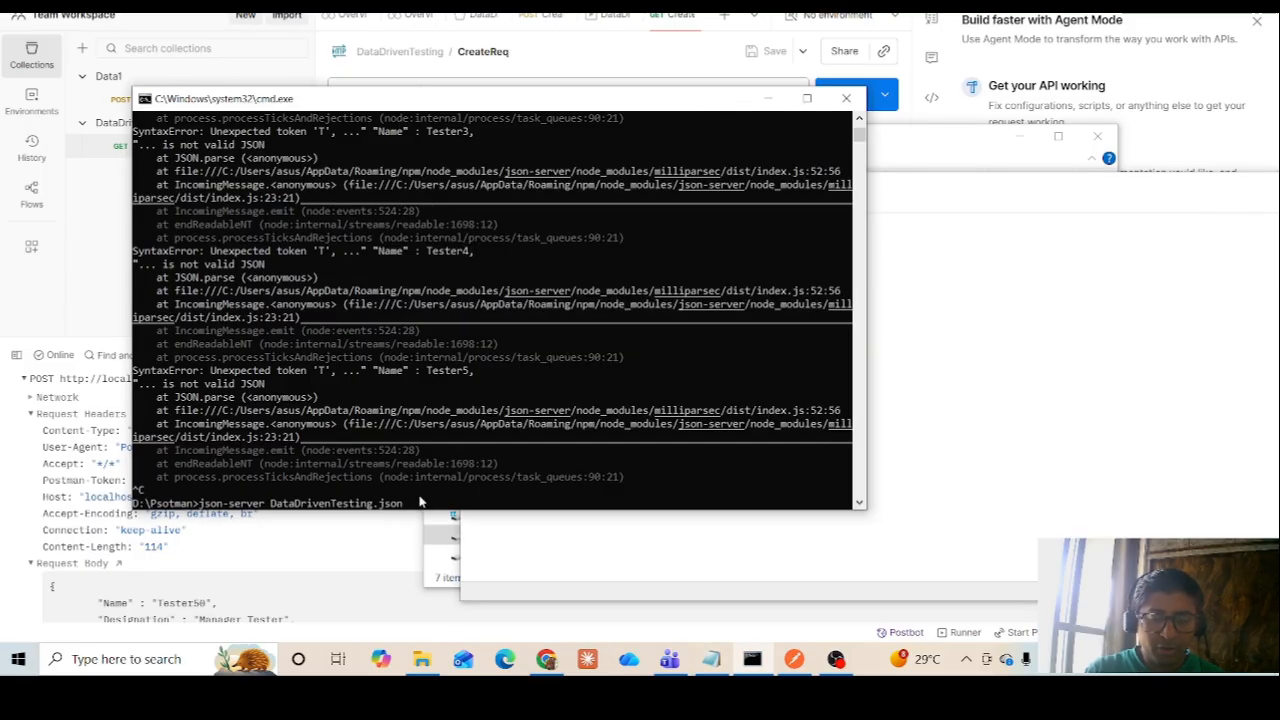
{"action": "key", "text": "Return"}
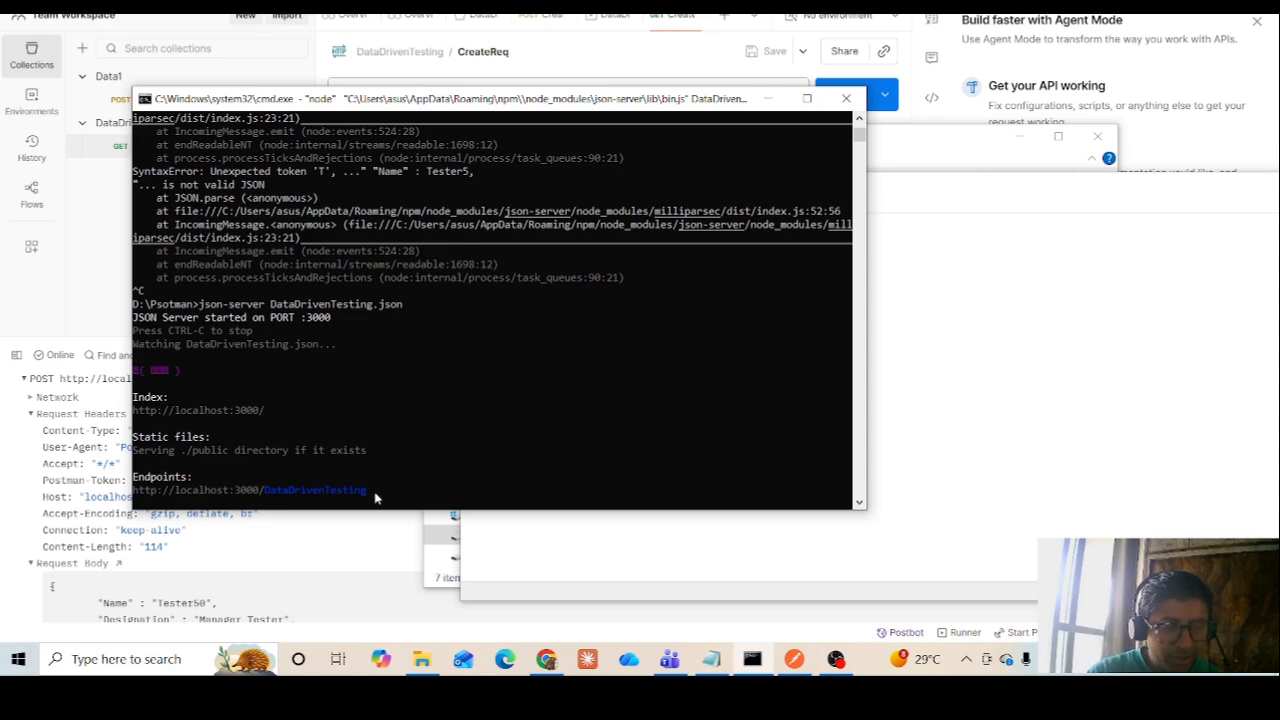
{"action": "left_click_drag", "start_coordinate": [372, 492], "coordinate": [137, 492]}
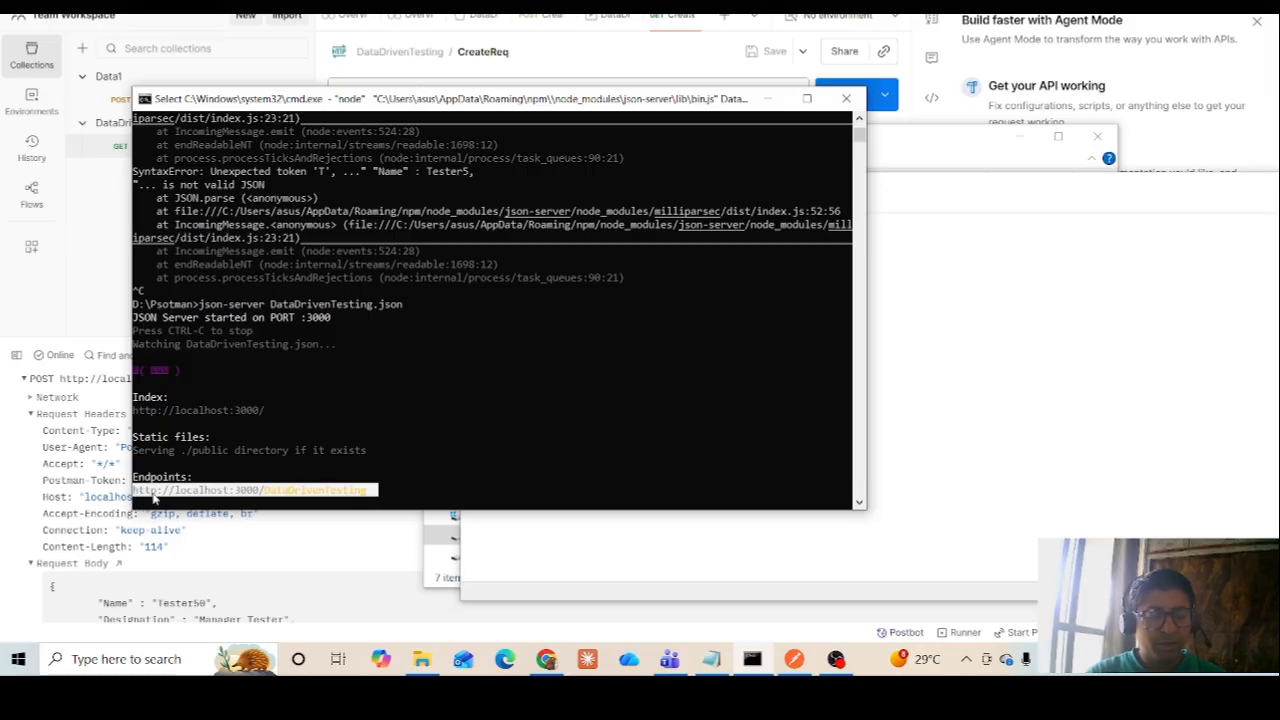
{"action": "key", "text": "ctrl+c"}
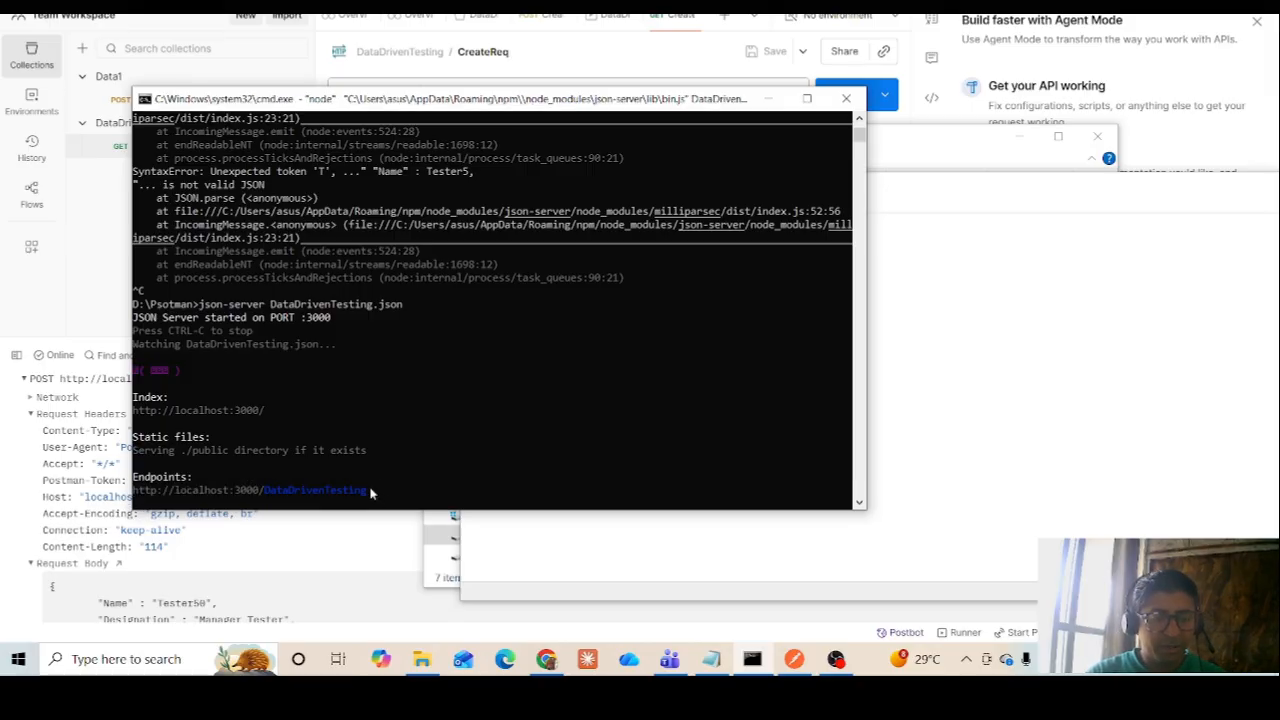
{"action": "left_click_drag", "start_coordinate": [371, 494], "coordinate": [137, 497]}
{"action": "key", "text": "ctrl+c"}
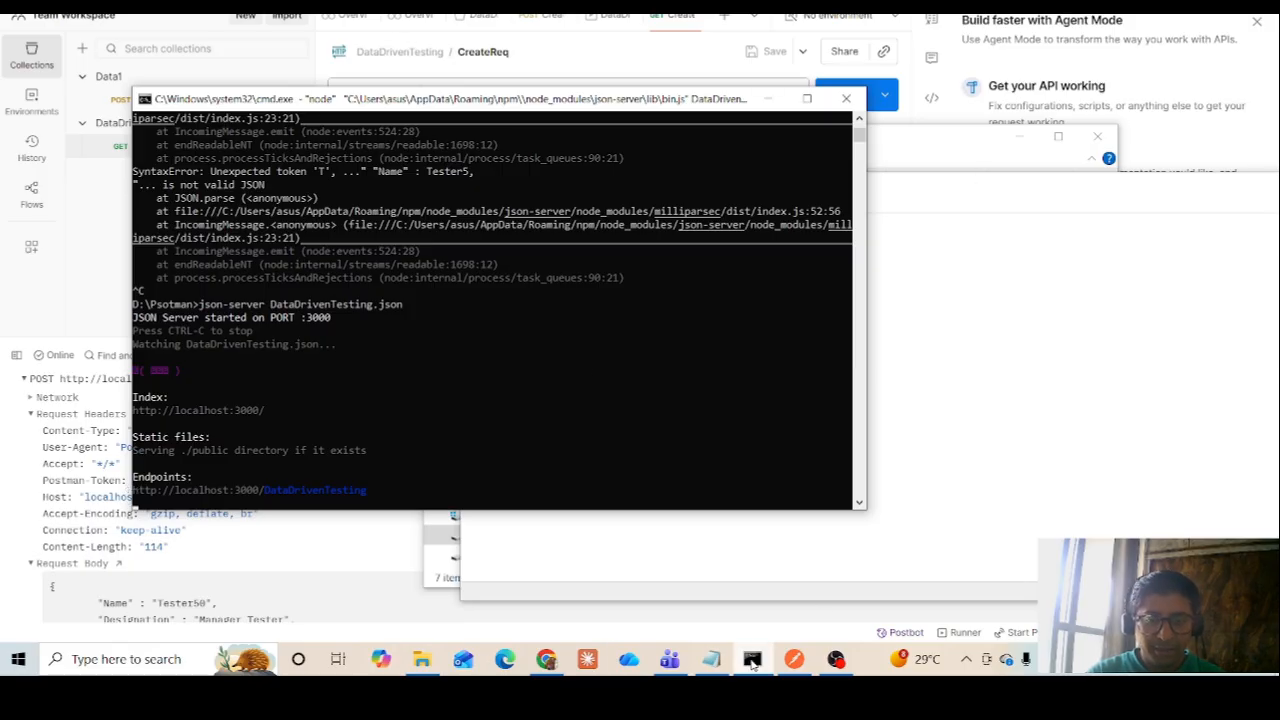
{"action": "left_click", "coordinate": [546, 659]}
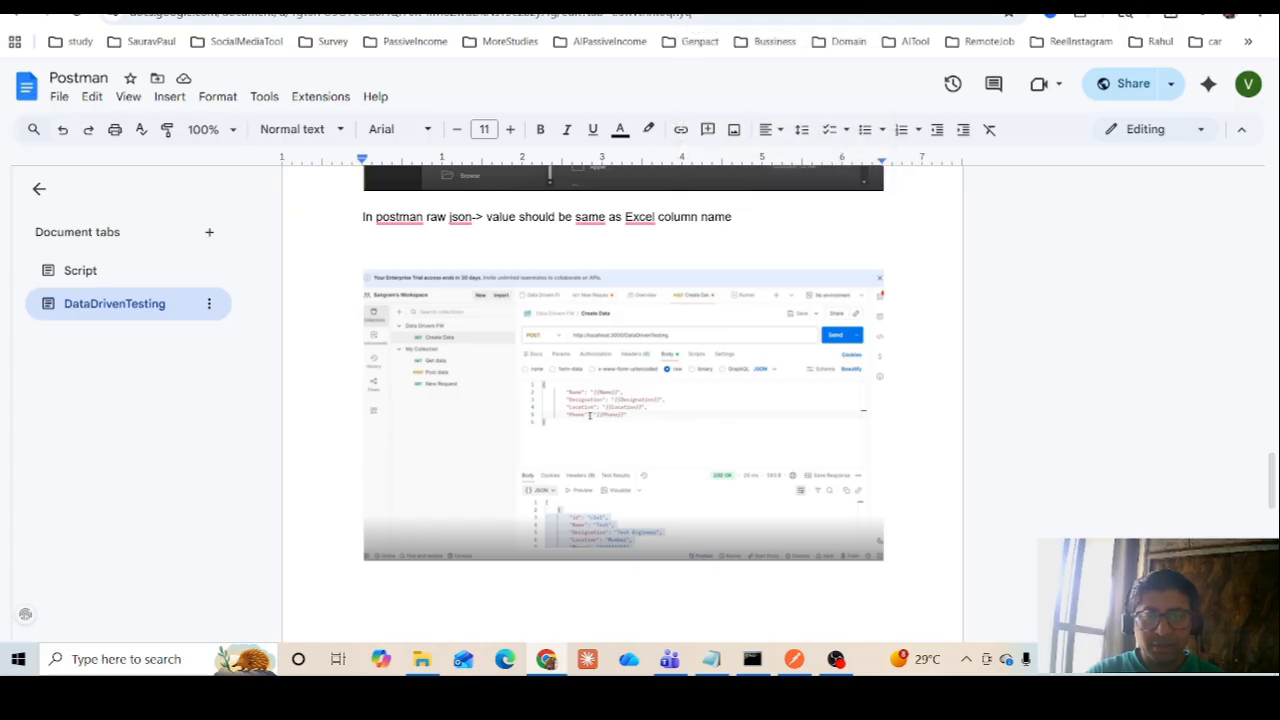
{"action": "key", "text": "ctrl+t"}
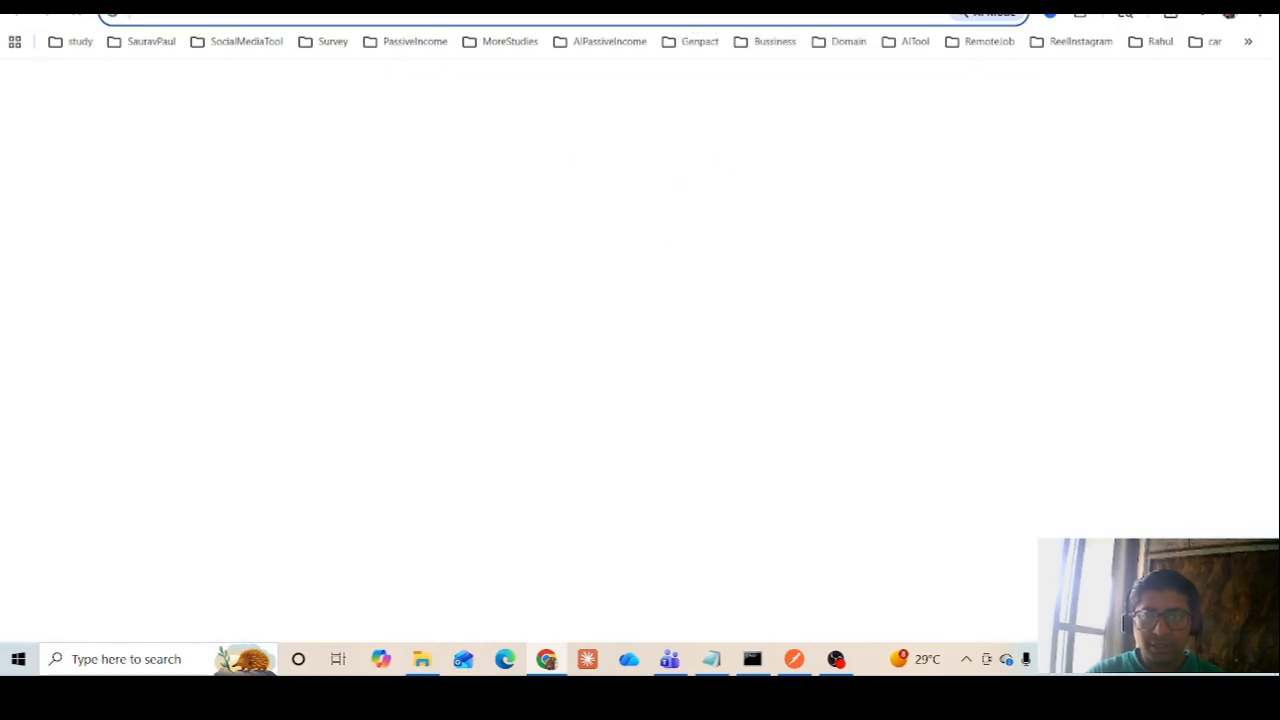
{"action": "key", "text": "ctrl+v"}
{"action": "key", "text": "Return"}
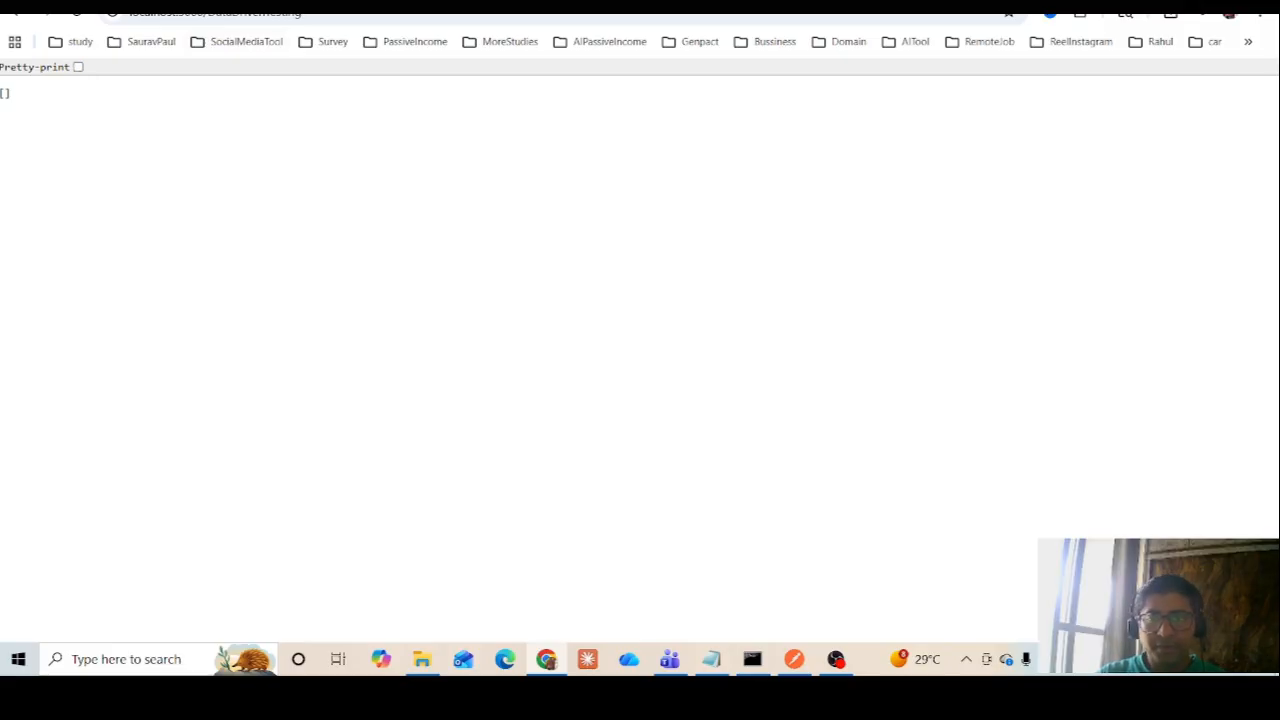
{"action": "mouse_move", "coordinate": [829, 661]}
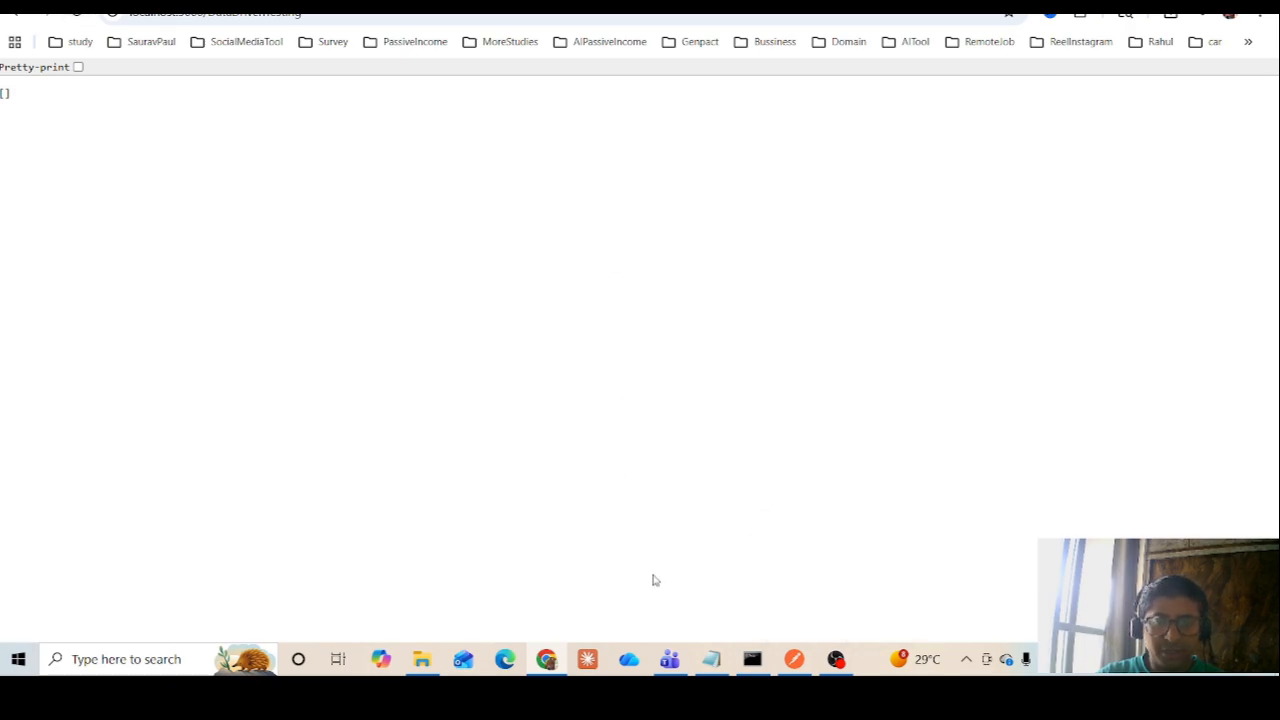
{"action": "left_click", "coordinate": [800, 663]}
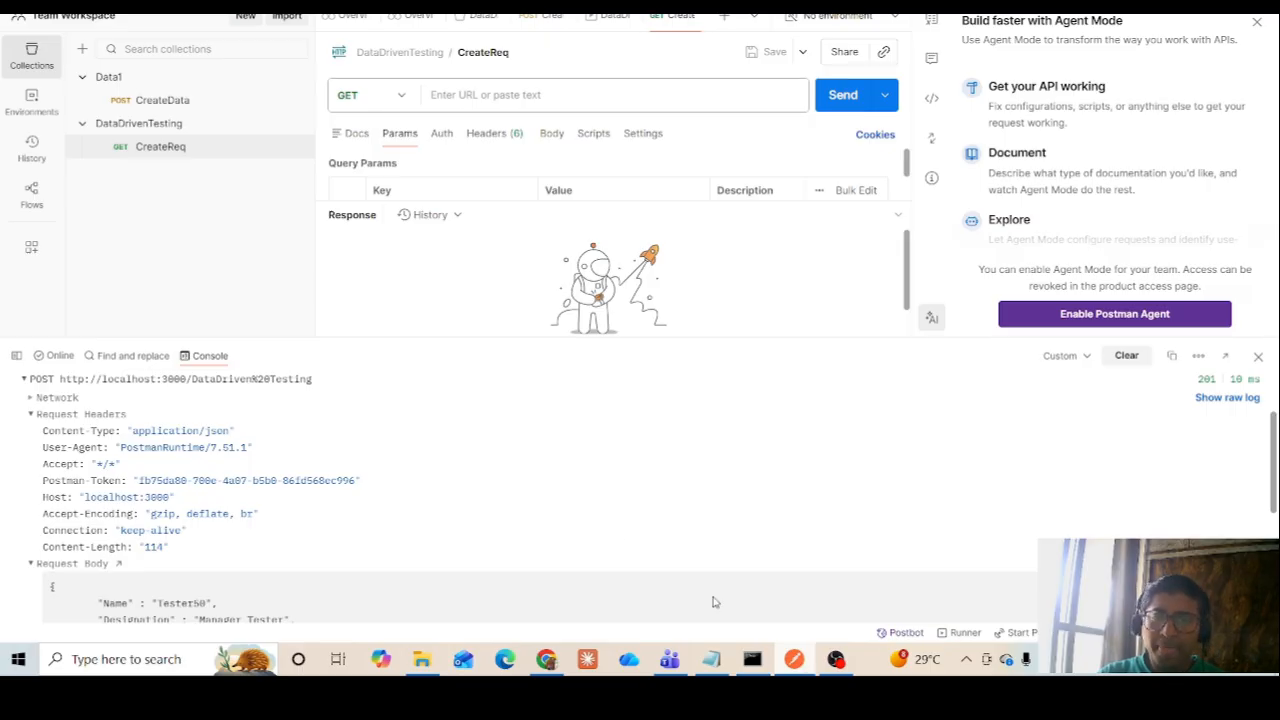
{"action": "left_click", "coordinate": [504, 97]}
{"action": "key", "text": "ctrl+v"}
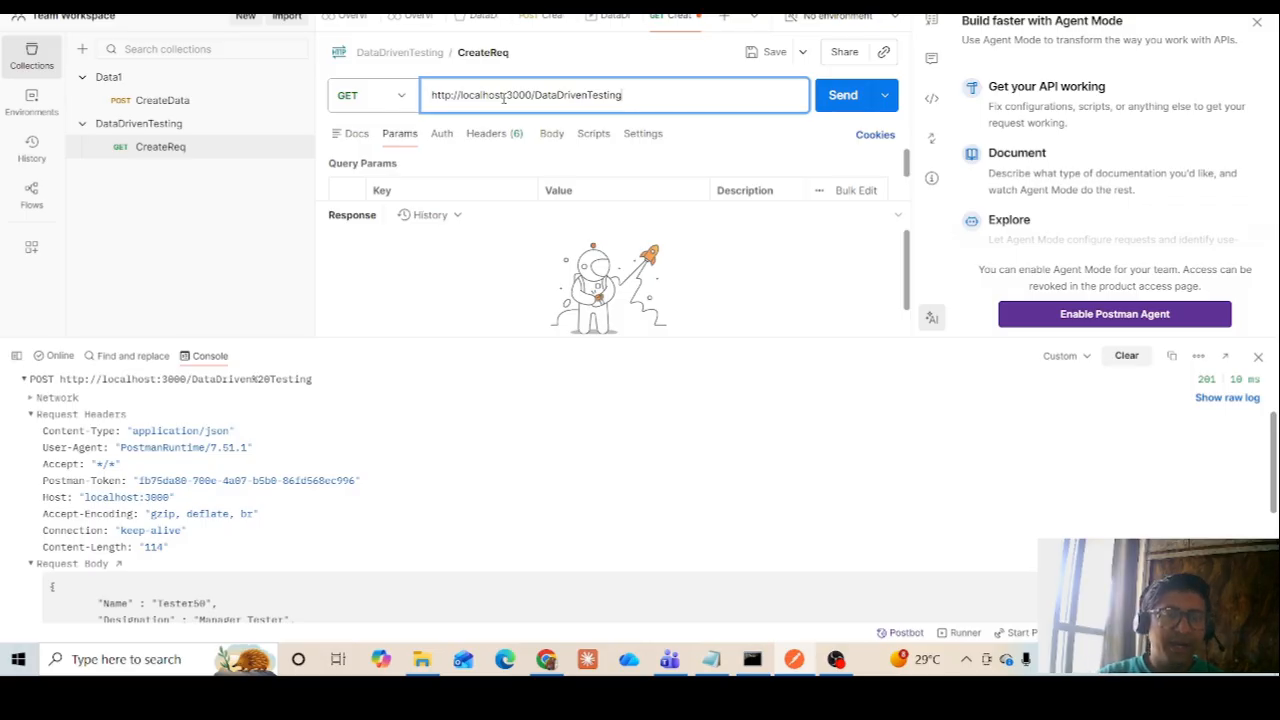
{"action": "left_click", "coordinate": [548, 134]}
{"action": "left_click", "coordinate": [376, 165]}
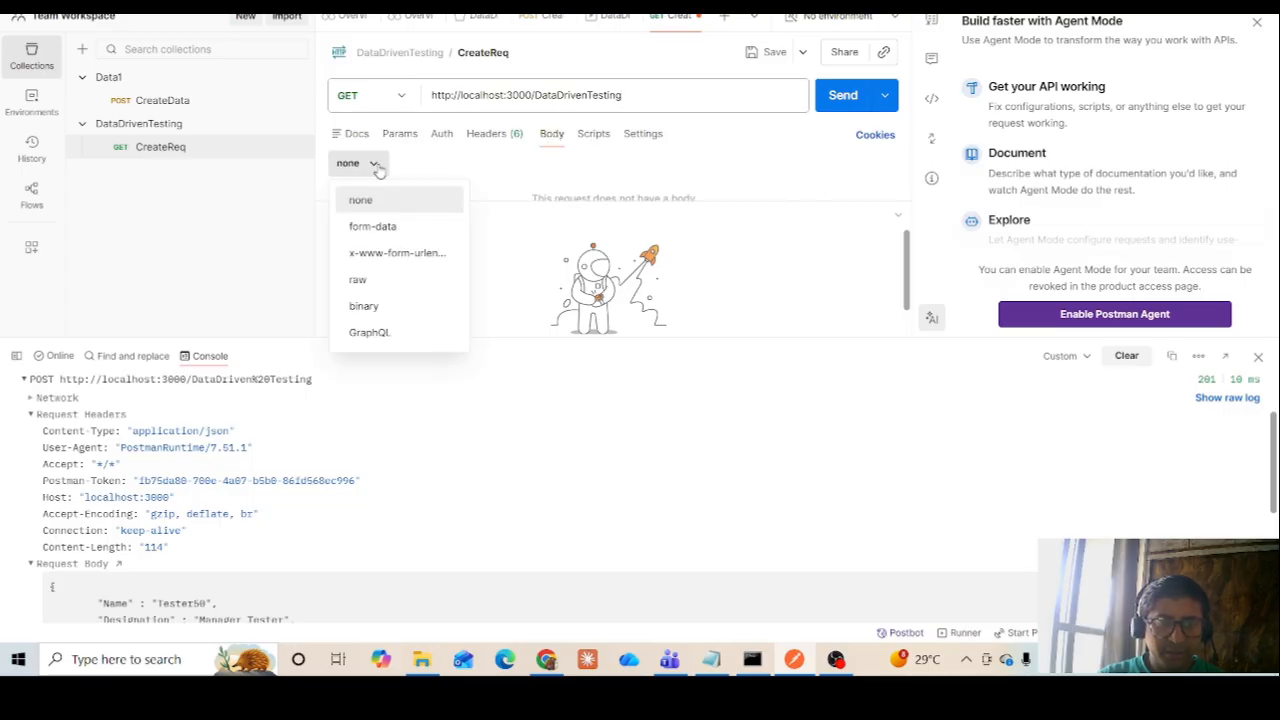
{"action": "left_click", "coordinate": [371, 280]}
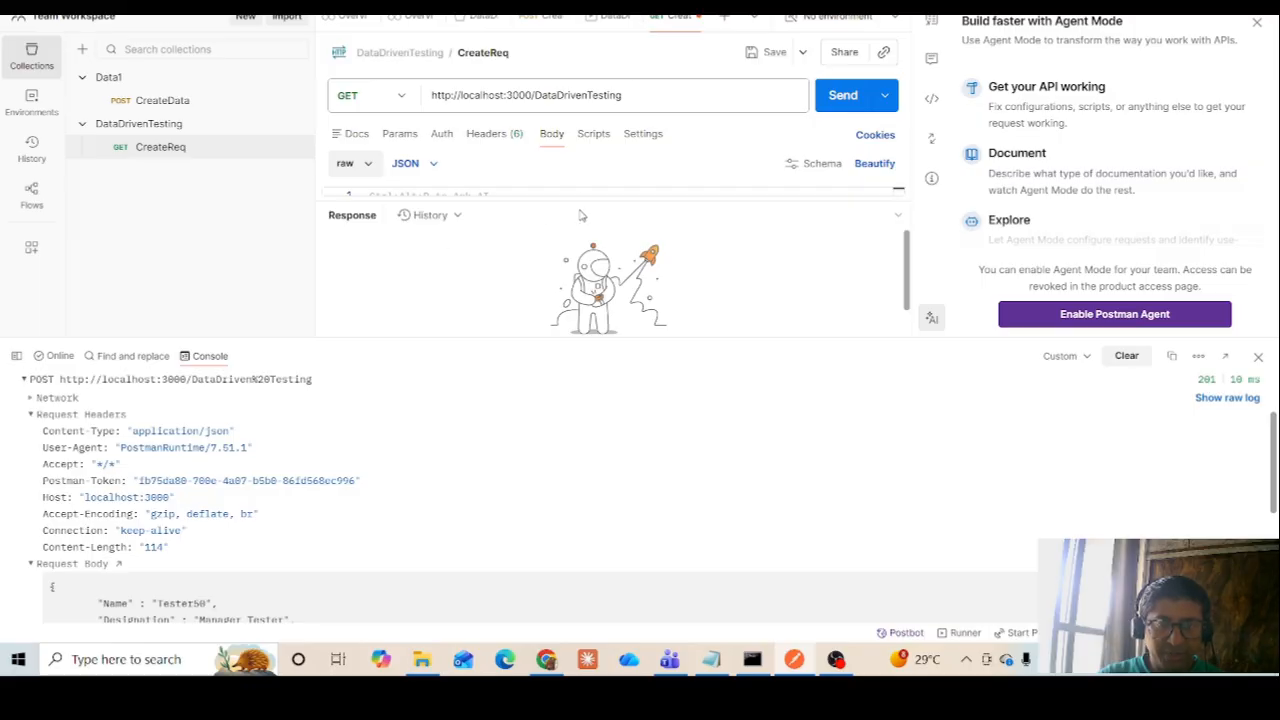
Clear the console log and shrink the console to give the request body editor more height
{"action": "left_click_drag", "start_coordinate": [578, 200], "coordinate": [584, 298]}
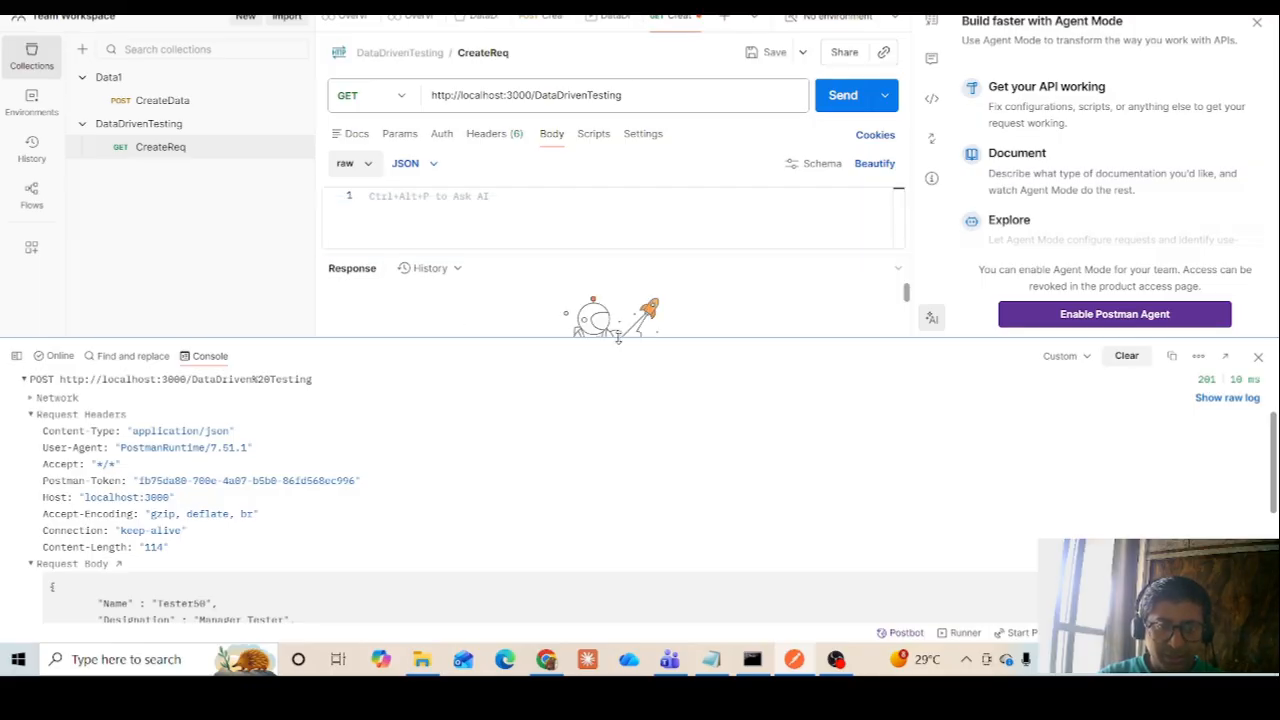
{"action": "left_click", "coordinate": [1127, 357]}
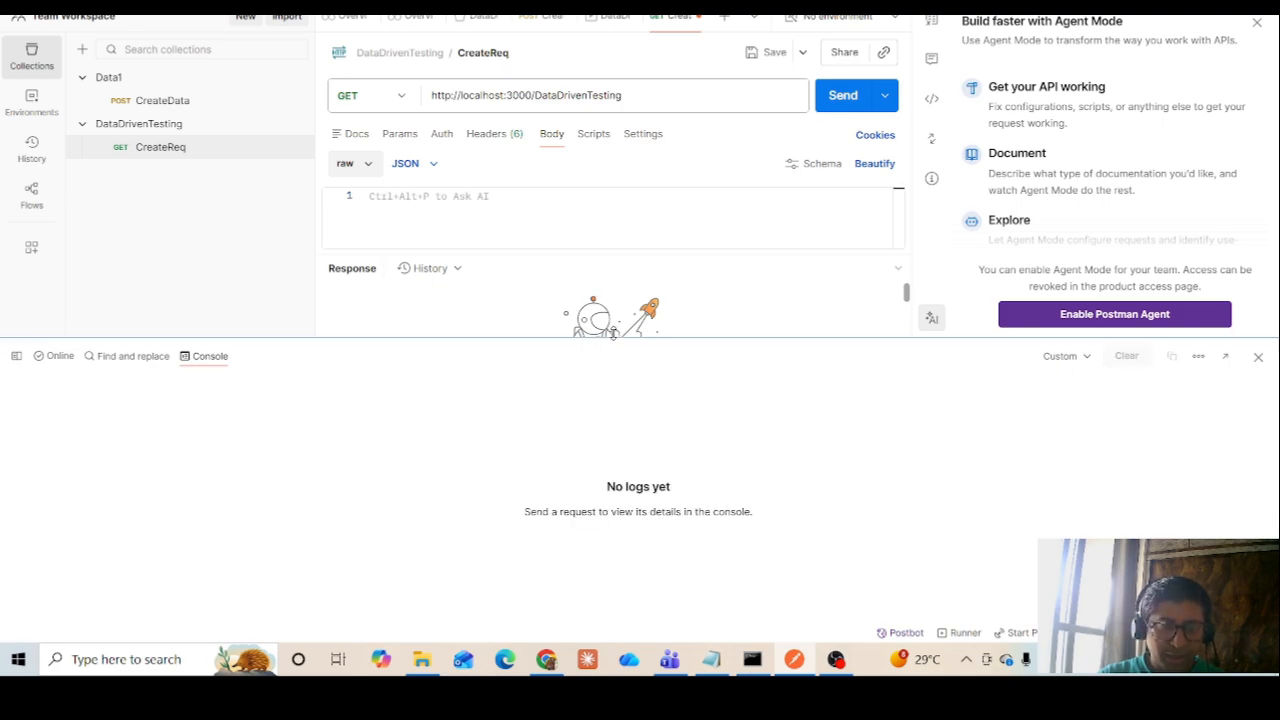
{"action": "left_click_drag", "start_coordinate": [613, 336], "coordinate": [618, 518]}
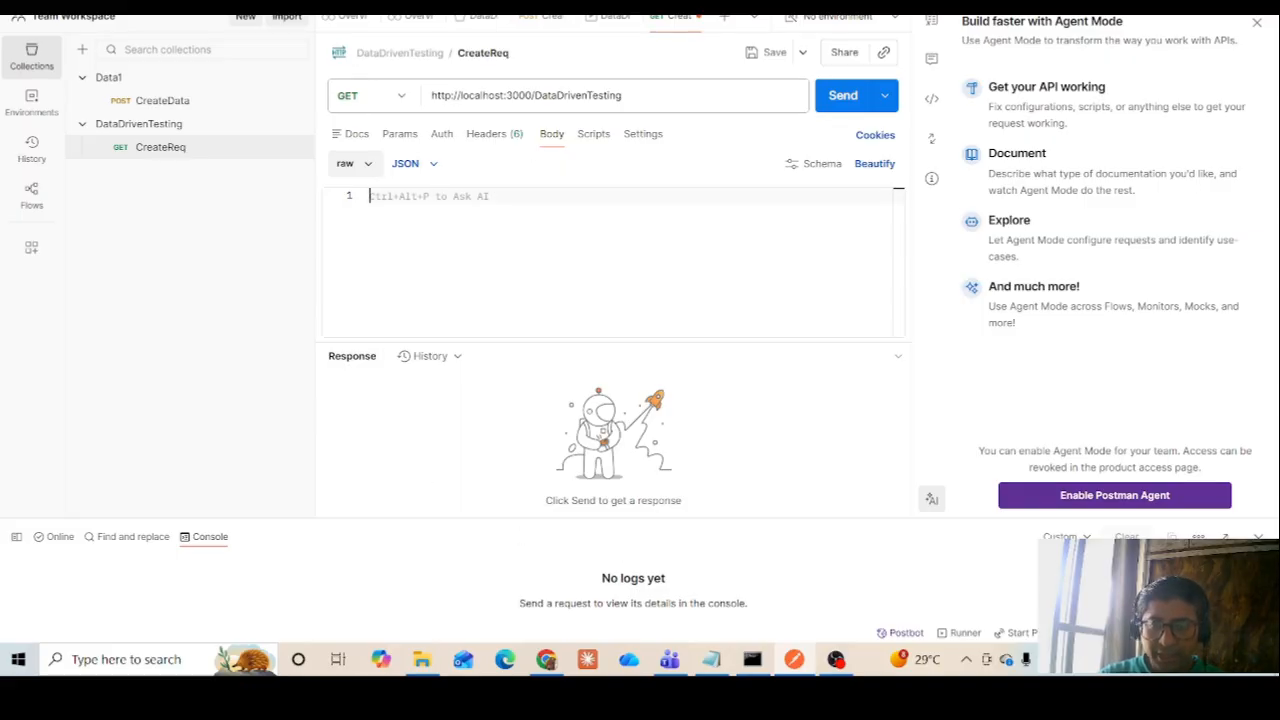
{"action": "left_click", "coordinate": [730, 659]}
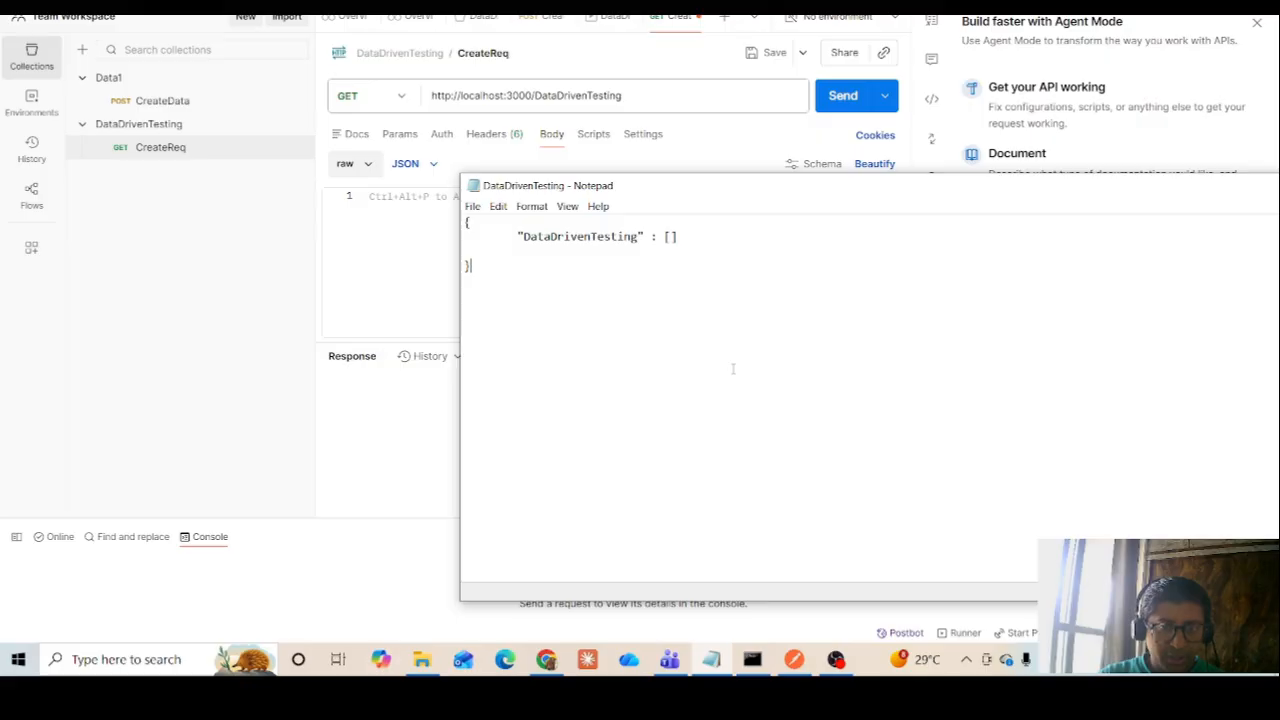
{"action": "left_click_drag", "start_coordinate": [808, 187], "coordinate": [327, 306]}
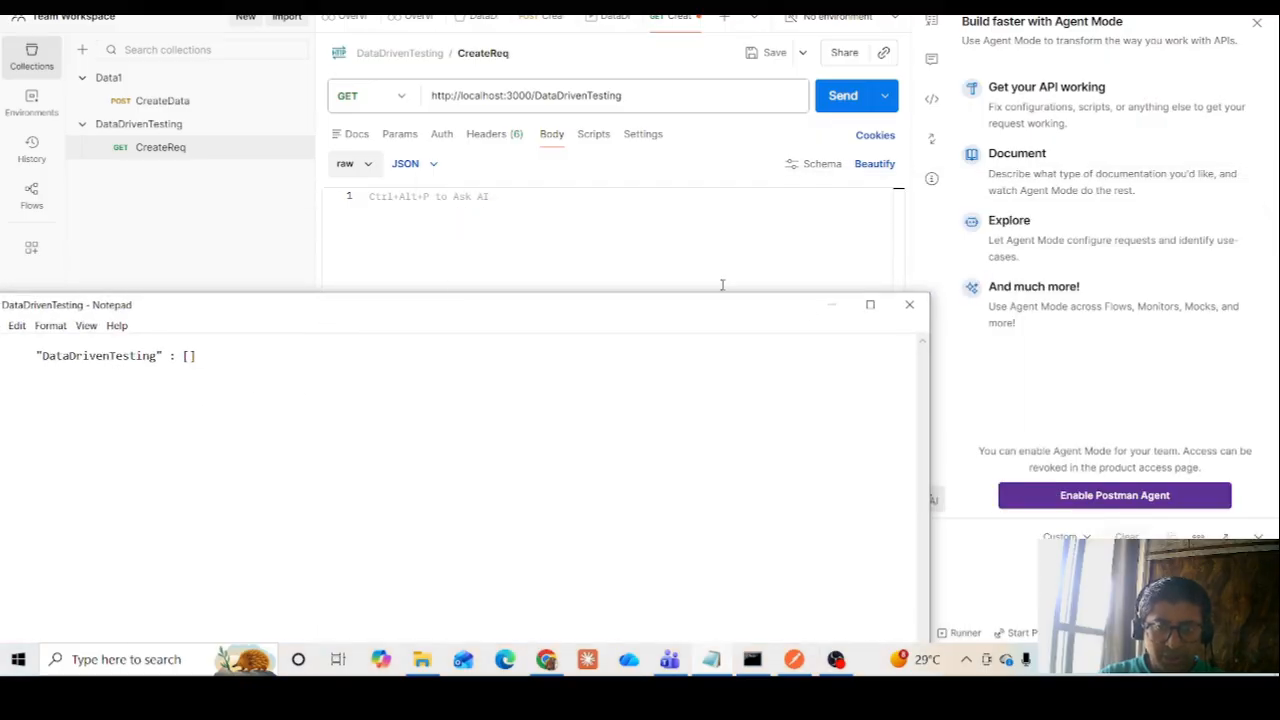
{"action": "left_click", "coordinate": [831, 304]}
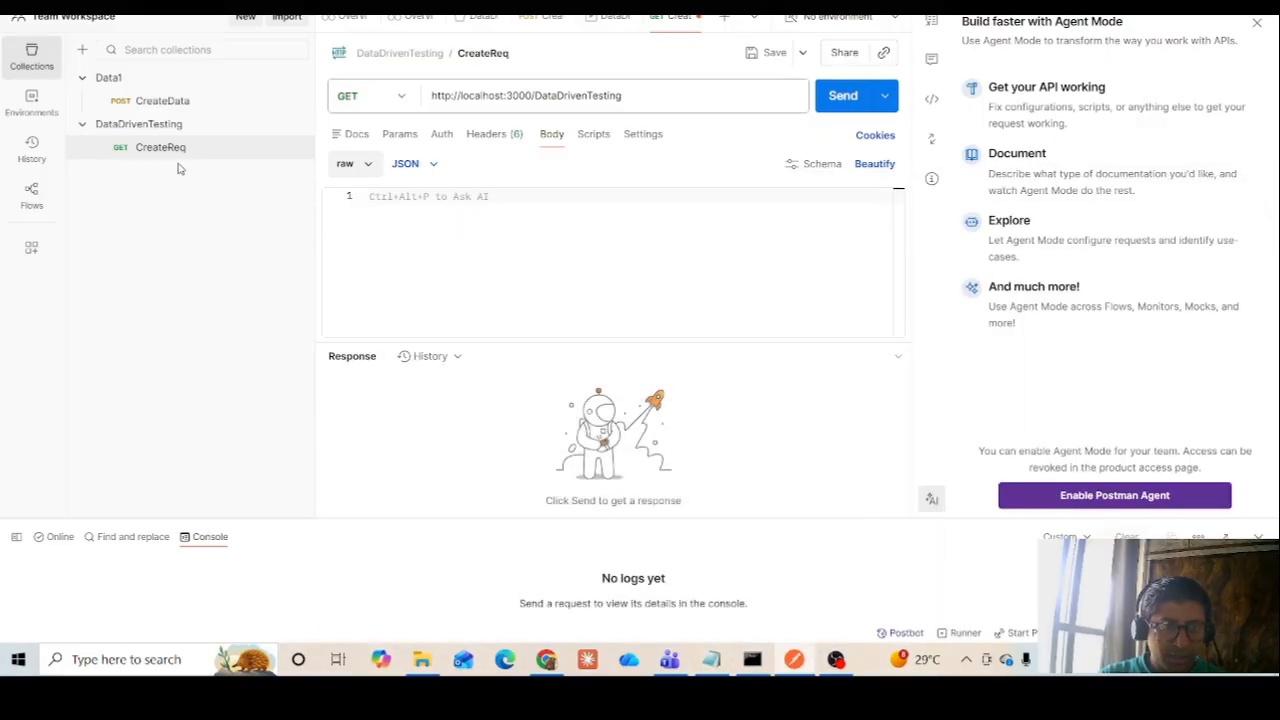
Copy the JSON body with the Name, Designation, Location and Phone variables from CreateData into the body of CreateReq
{"action": "left_click", "coordinate": [163, 102]}
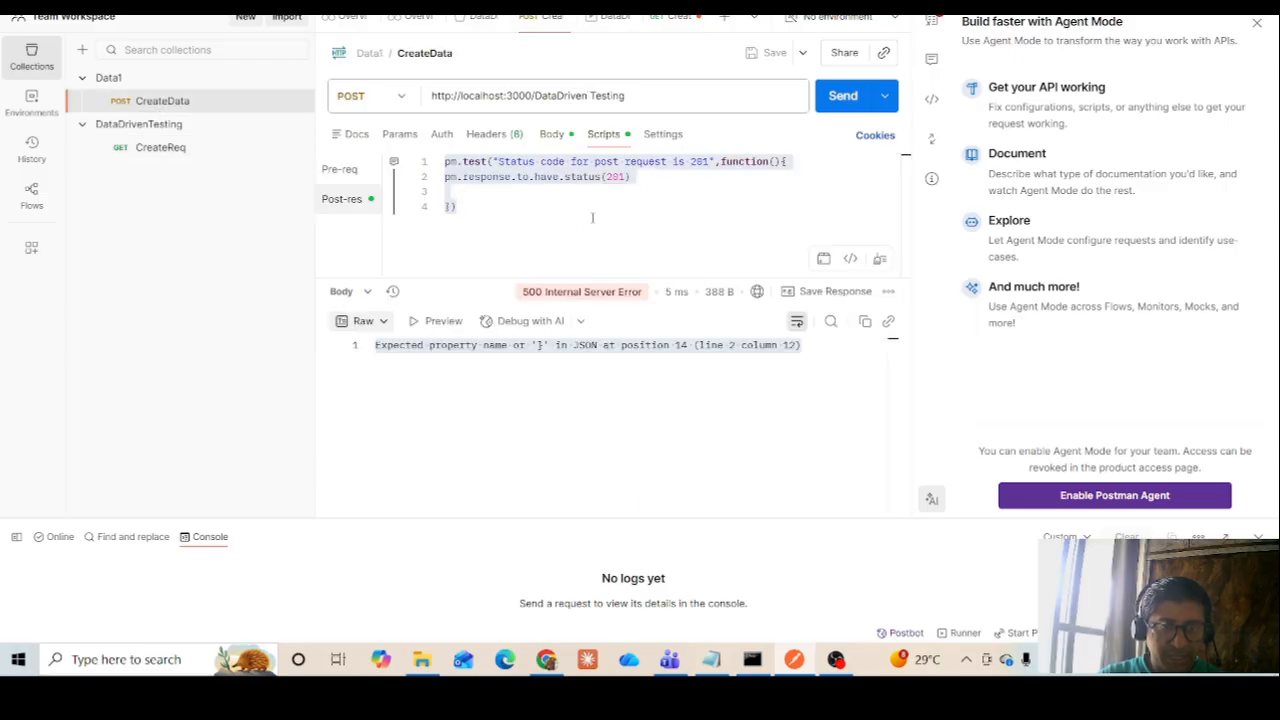
{"action": "left_click", "coordinate": [555, 138]}
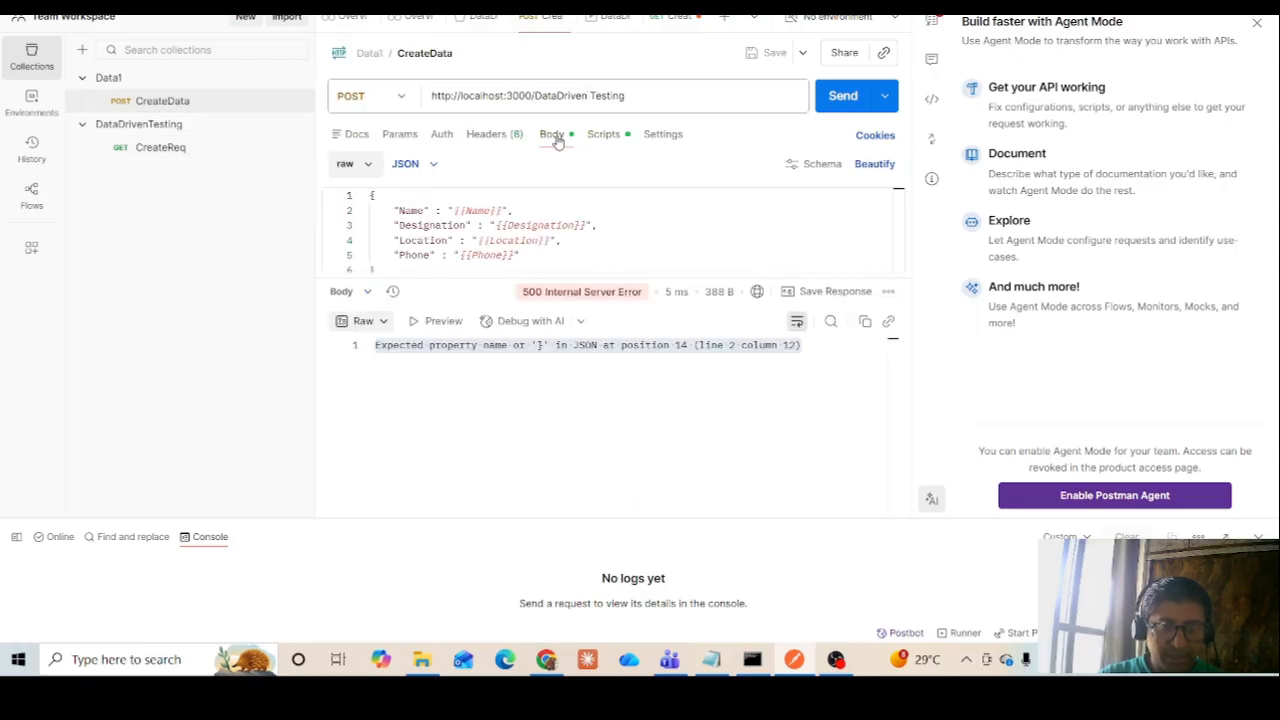
{"action": "key", "text": "ctrl+a"}
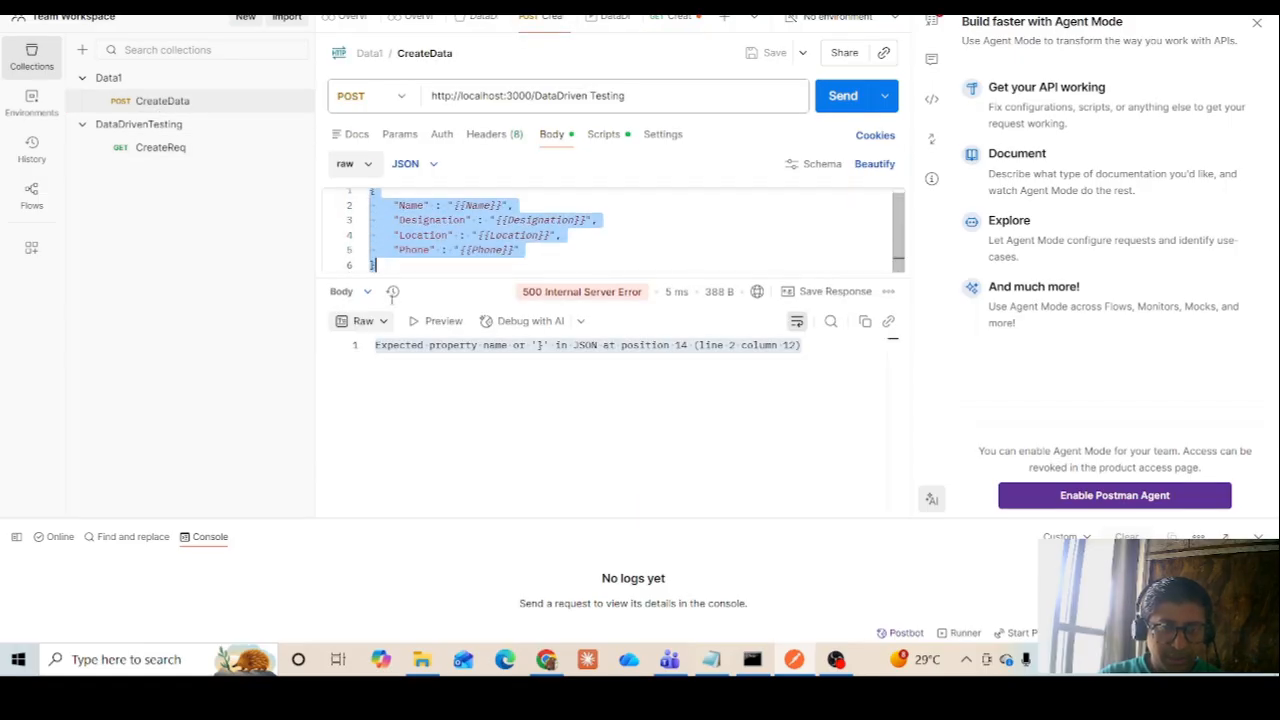
{"action": "left_click", "coordinate": [146, 149]}
{"action": "left_click", "coordinate": [510, 220]}
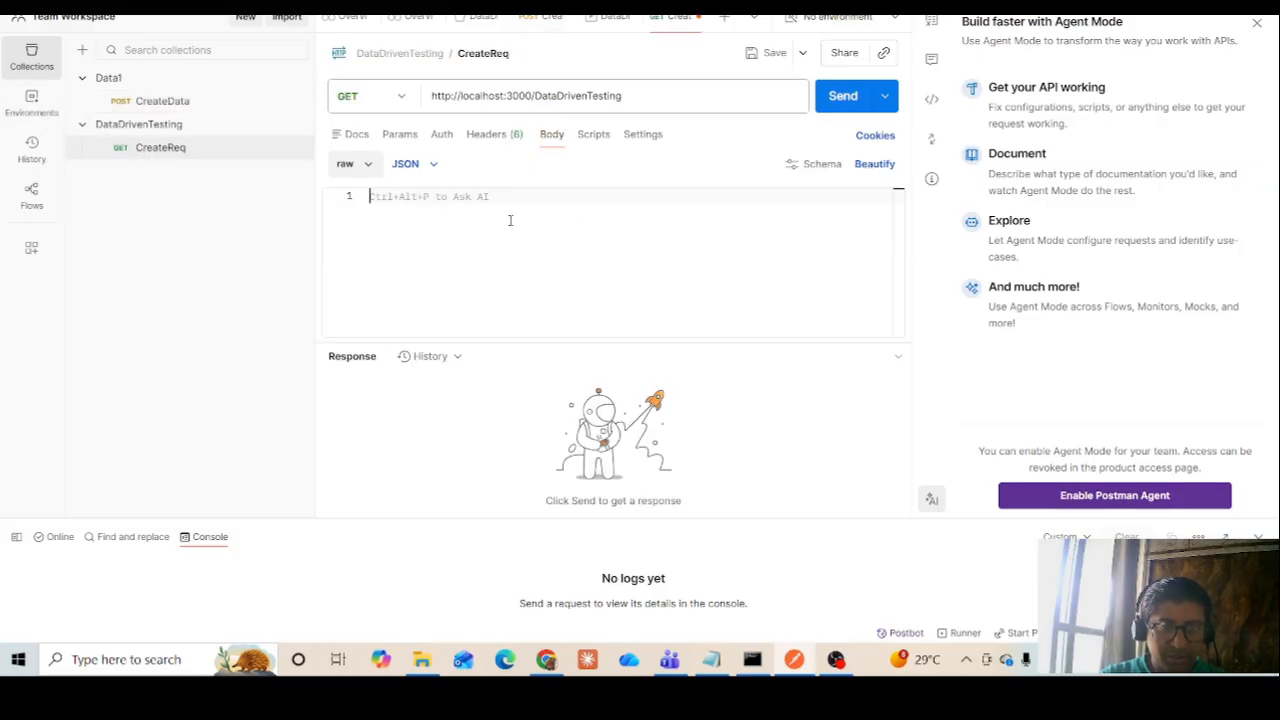
{"action": "key", "text": "ctrl+v"}
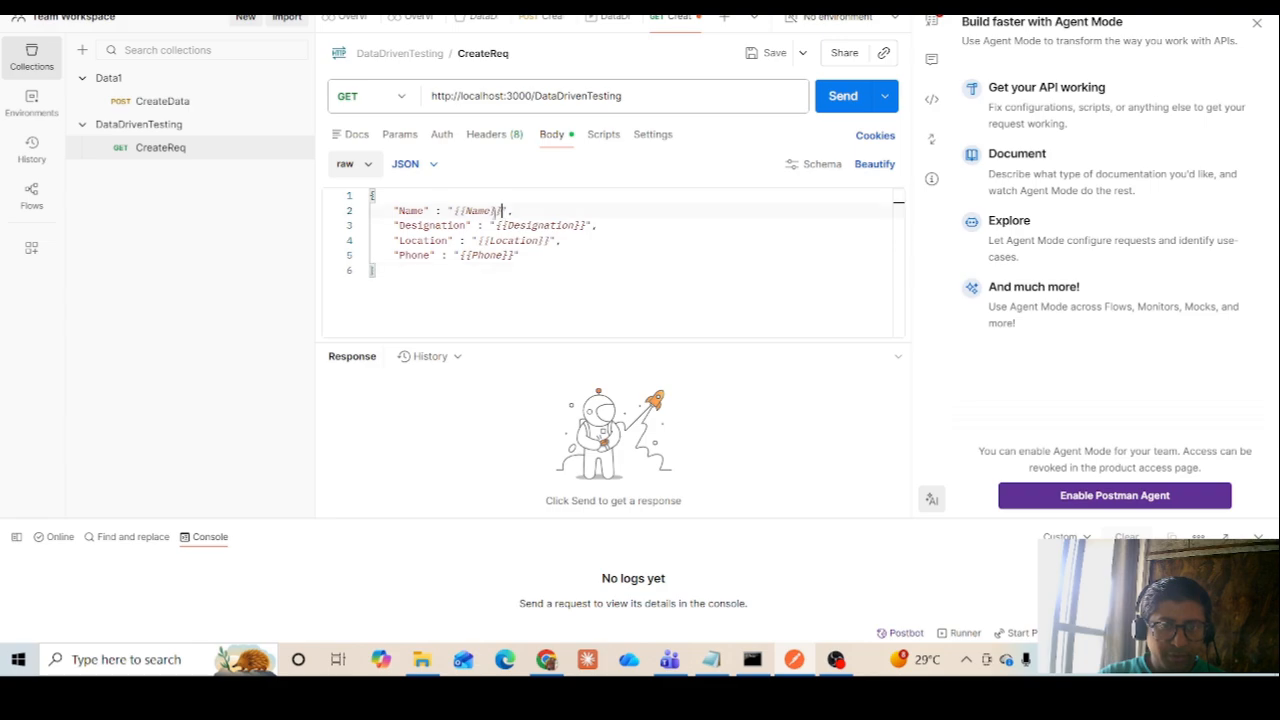
Replace the Name placeholder in the CreateReq body with a person's first name and the Designation placeholder with Senior Test Lead
{"action": "left_click_drag", "start_coordinate": [503, 211], "coordinate": [453, 211]}
{"action": "type", "text": "Vishal"}
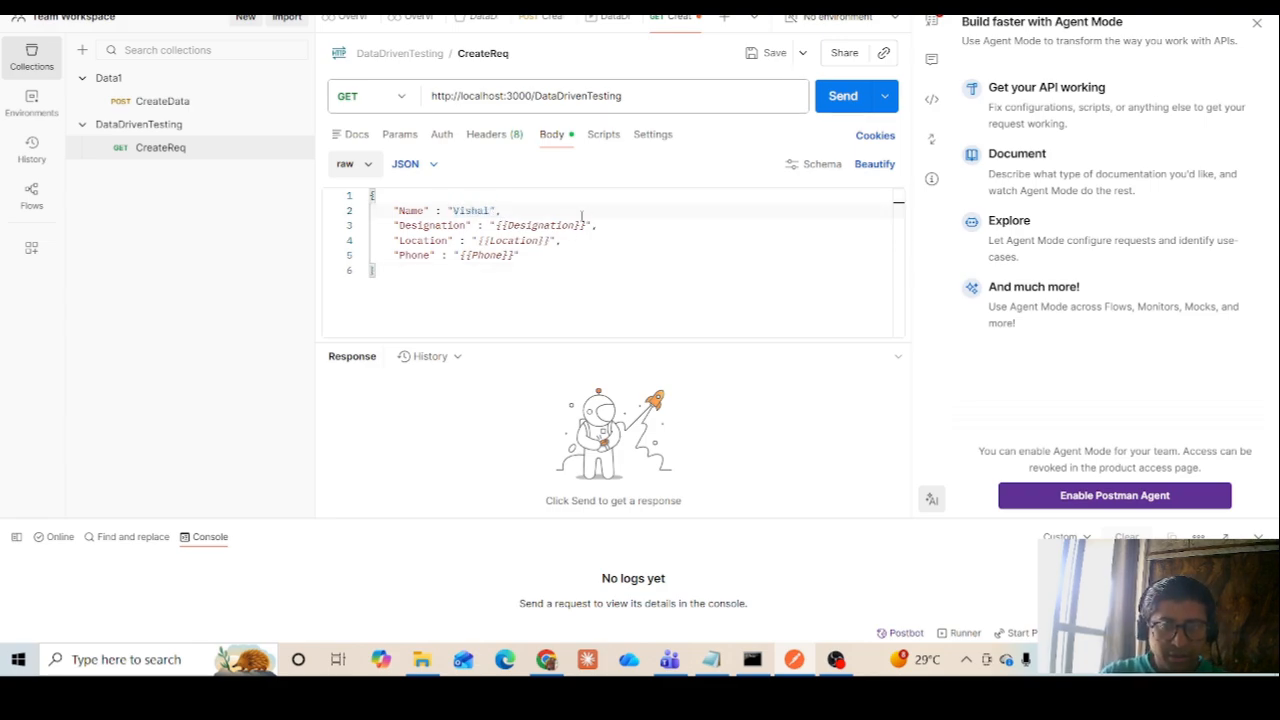
{"action": "left_click_drag", "start_coordinate": [587, 225], "coordinate": [494, 228]}
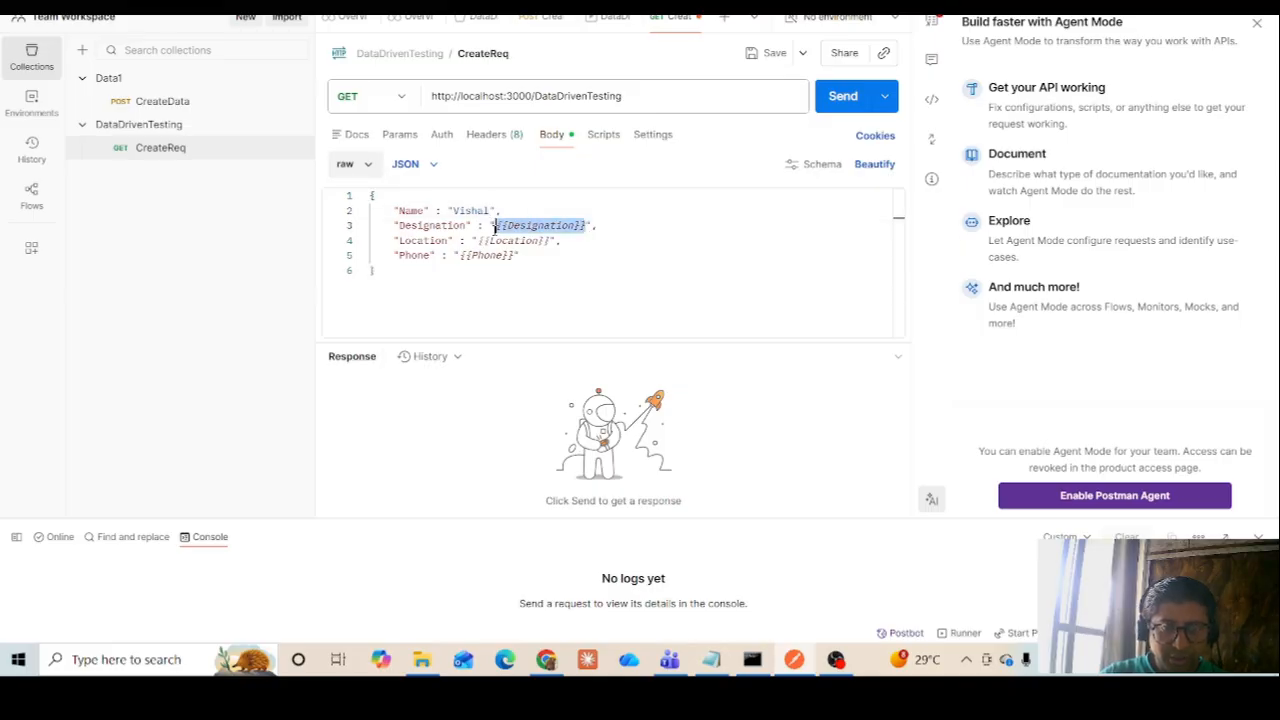
{"action": "type", "text": "Senio"}
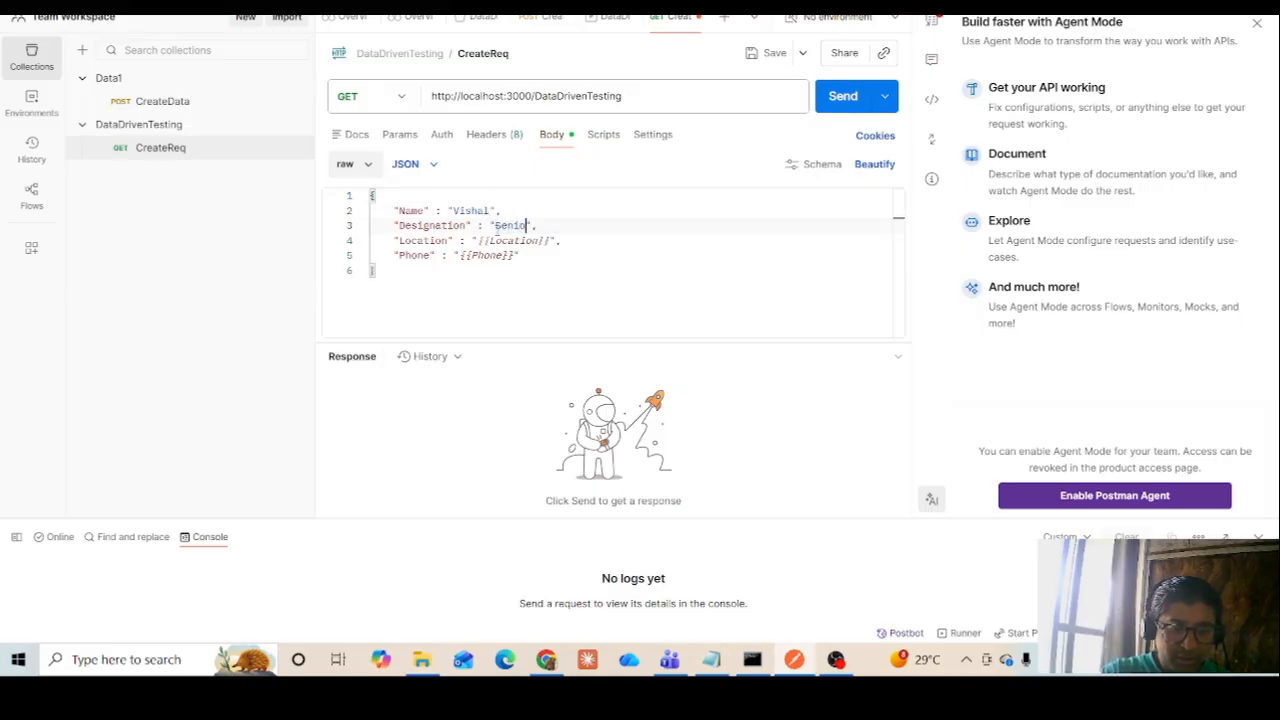
{"action": "type", "text": "r"}
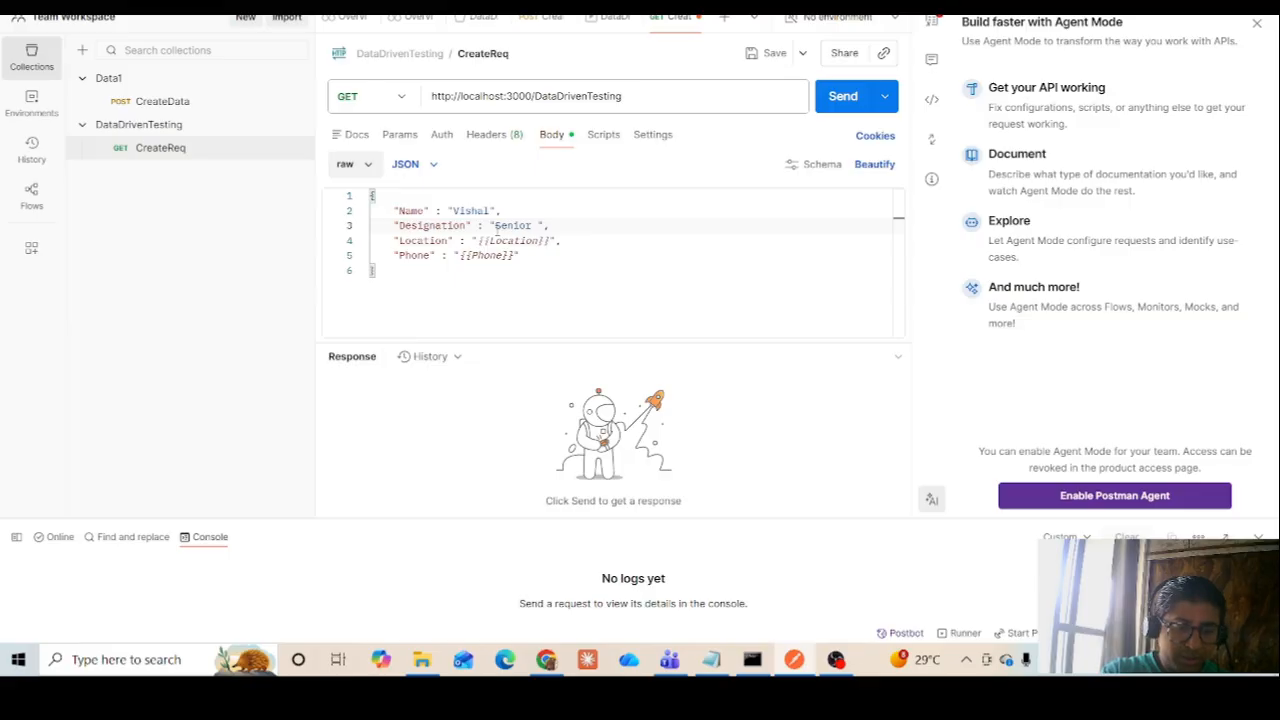
{"action": "type", "text": " Test Les"}
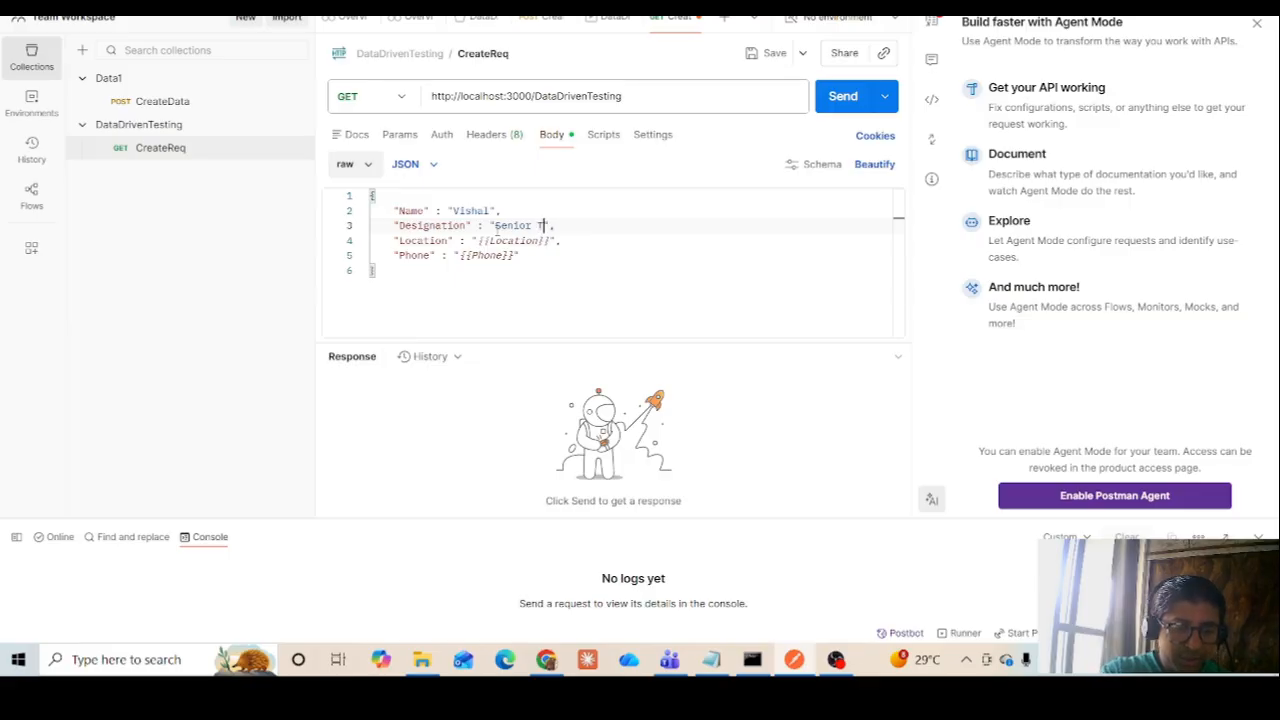
{"action": "key", "text": "BackSpace"}
{"action": "type", "text": "ad"}
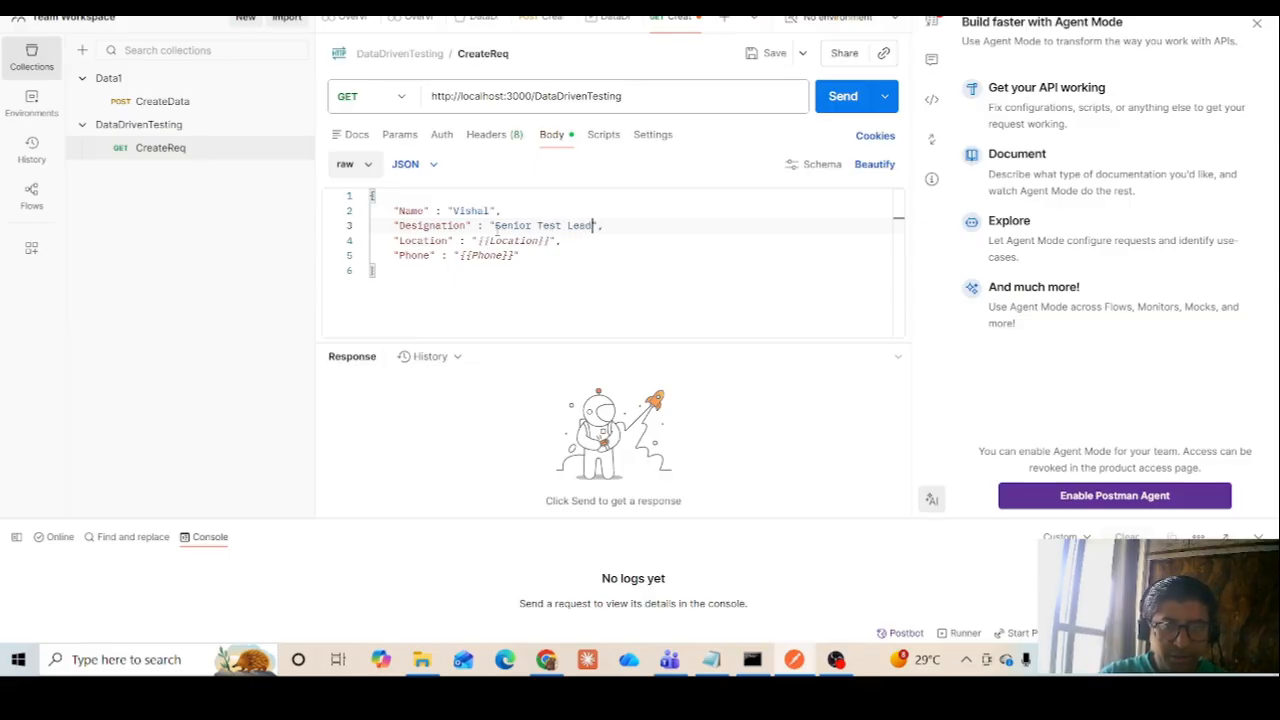
Replace the Location placeholder with Bangalore and the Phone placeholder with a phone number, and save CreateReq
{"action": "left_click", "coordinate": [548, 240]}
{"action": "left_click_drag", "start_coordinate": [548, 240], "coordinate": [478, 240]}
{"action": "type", "text": "Bangalore"}
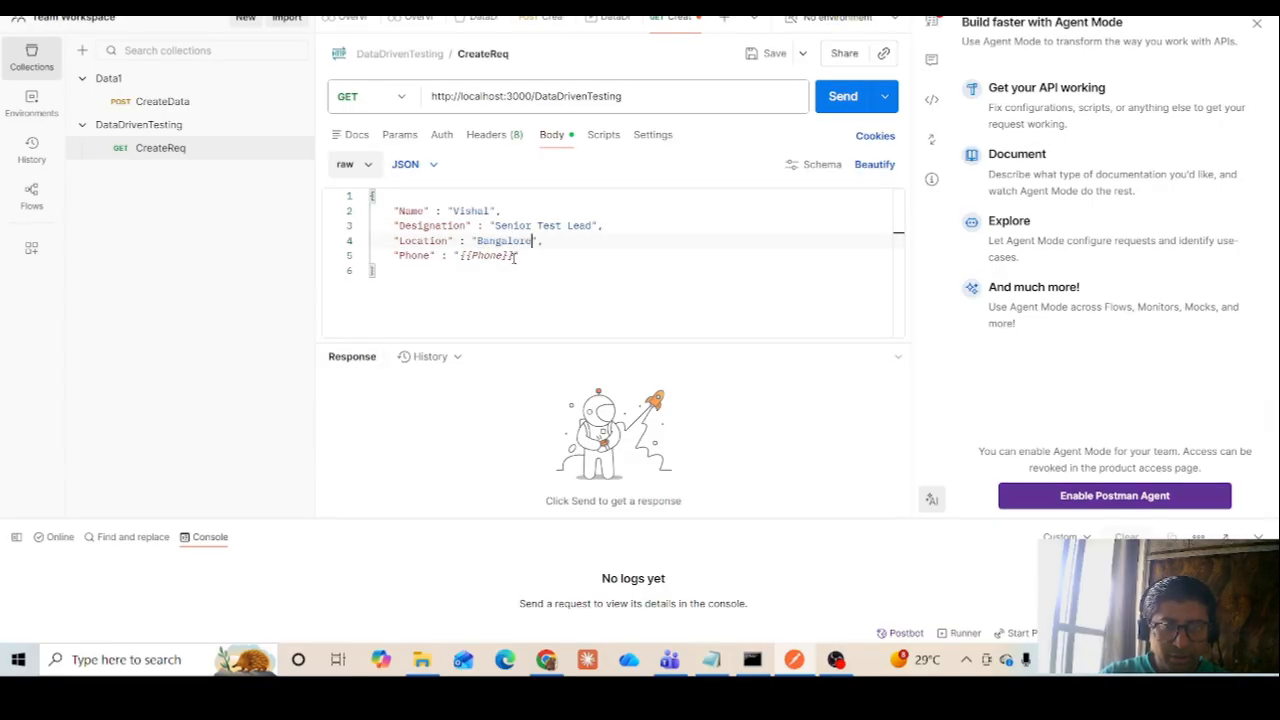
{"action": "left_click_drag", "start_coordinate": [514, 256], "coordinate": [460, 256]}
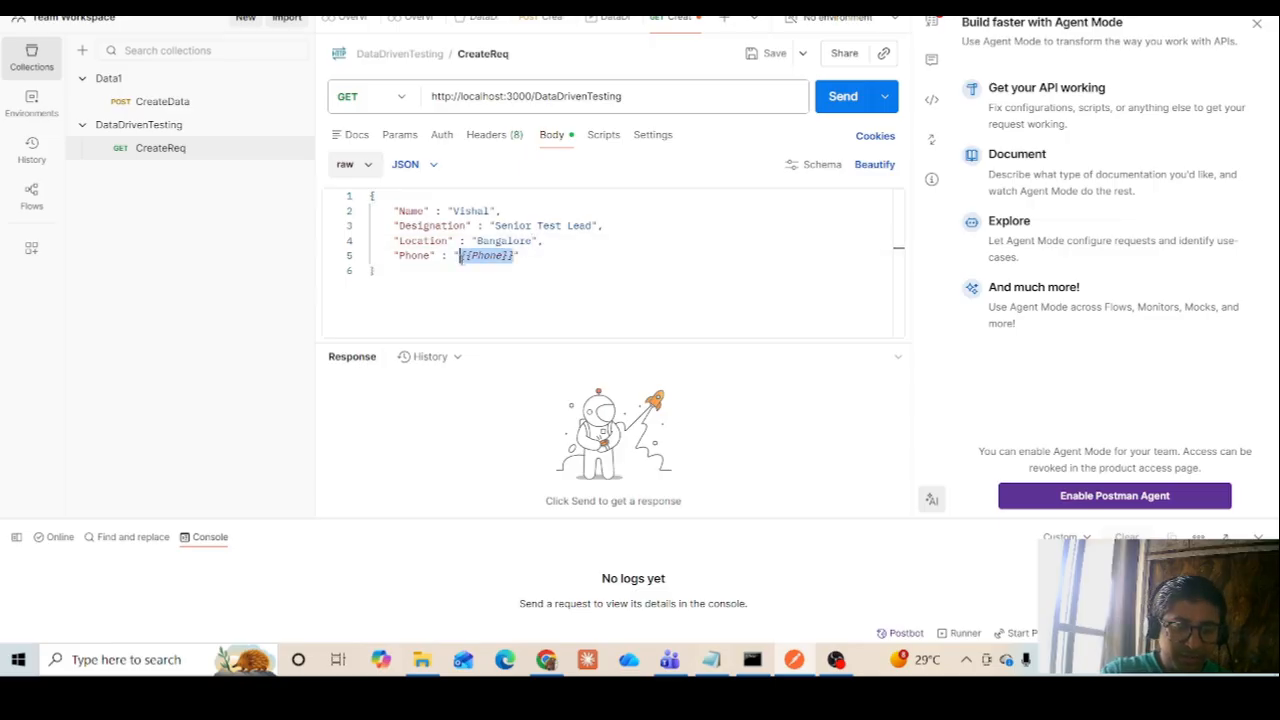
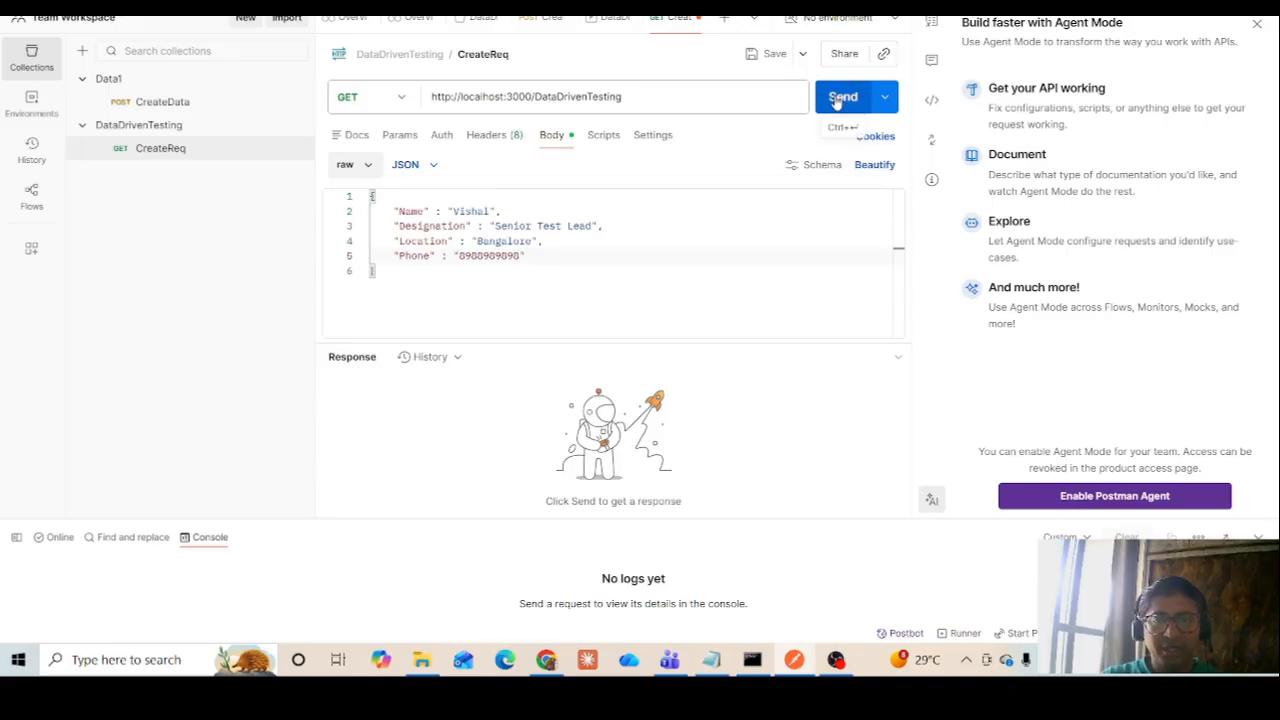
{"action": "left_click", "coordinate": [775, 54]}
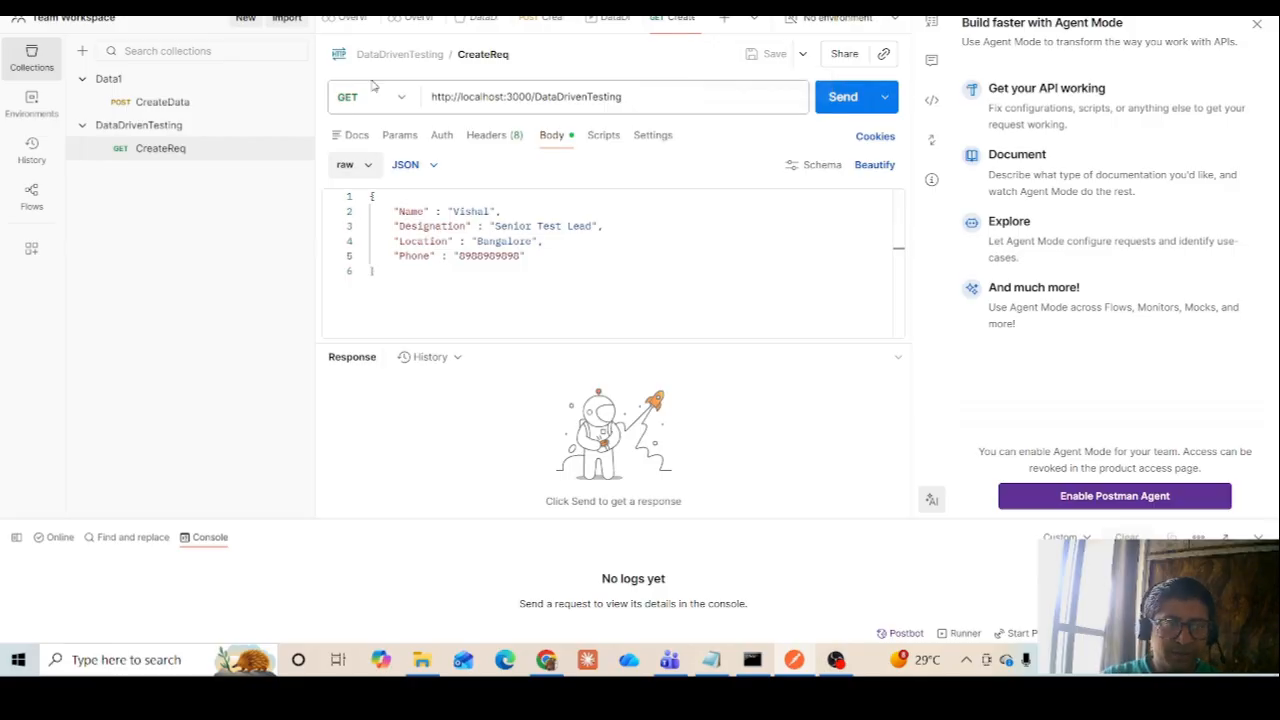
Change the CreateReq method to POST and send the saved request, dismissing the environment suggestion
{"action": "left_click", "coordinate": [399, 99]}
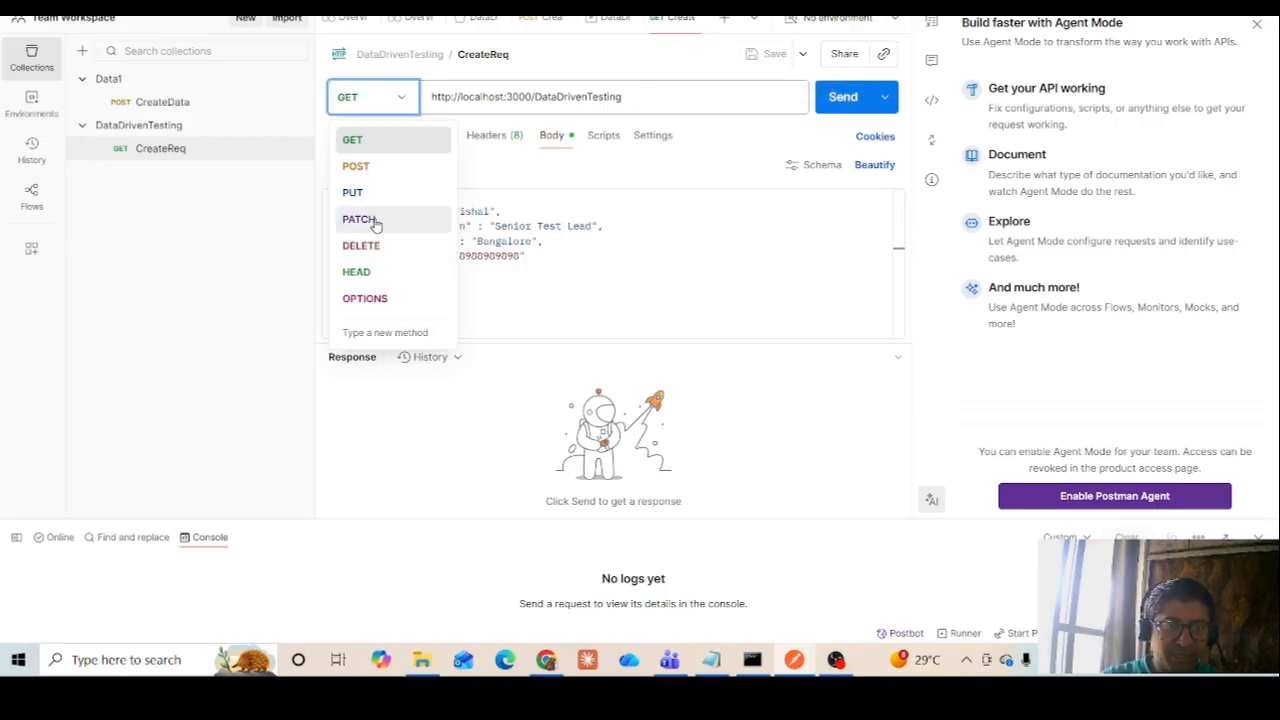
{"action": "left_click", "coordinate": [358, 168]}
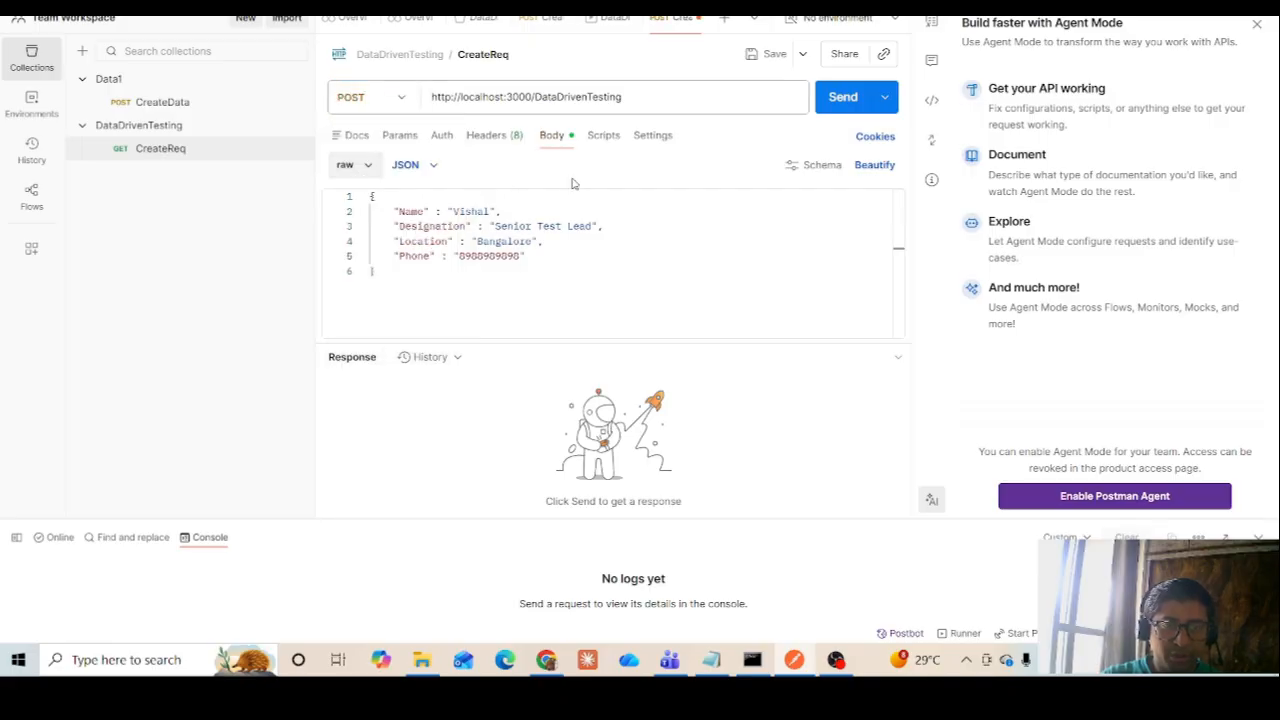
{"action": "left_click", "coordinate": [770, 58]}
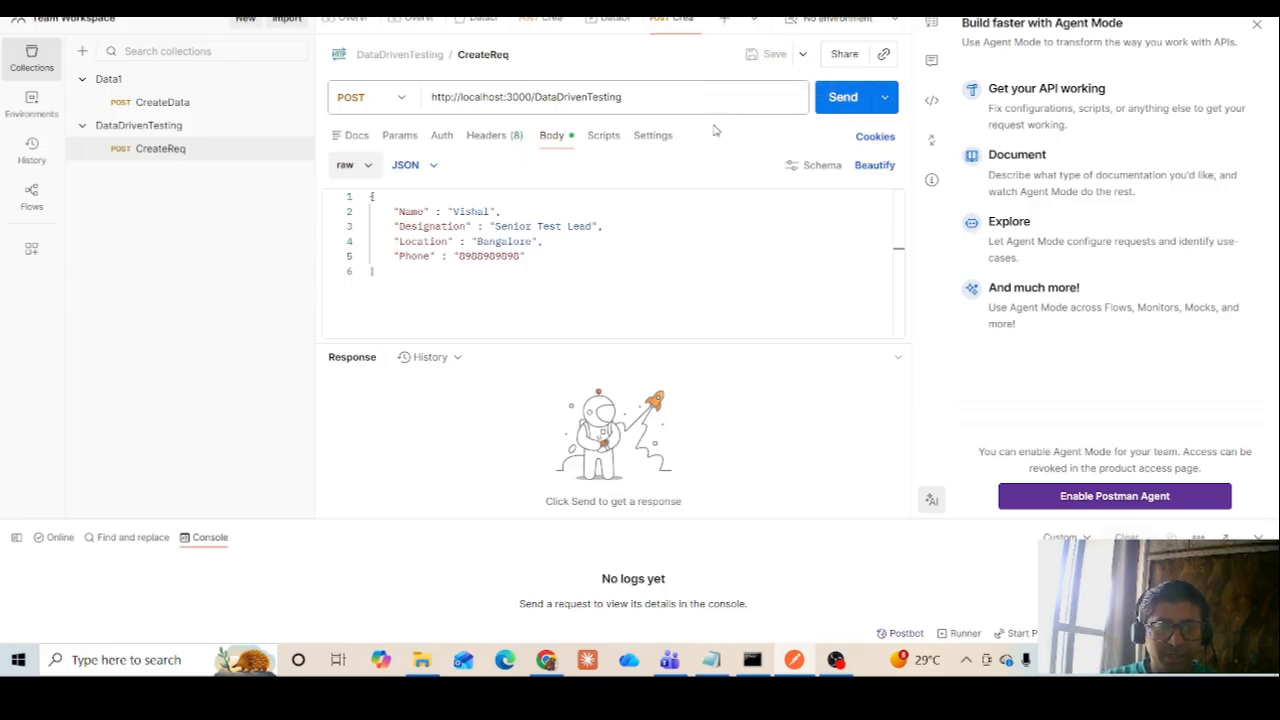
{"action": "left_click", "coordinate": [841, 100]}
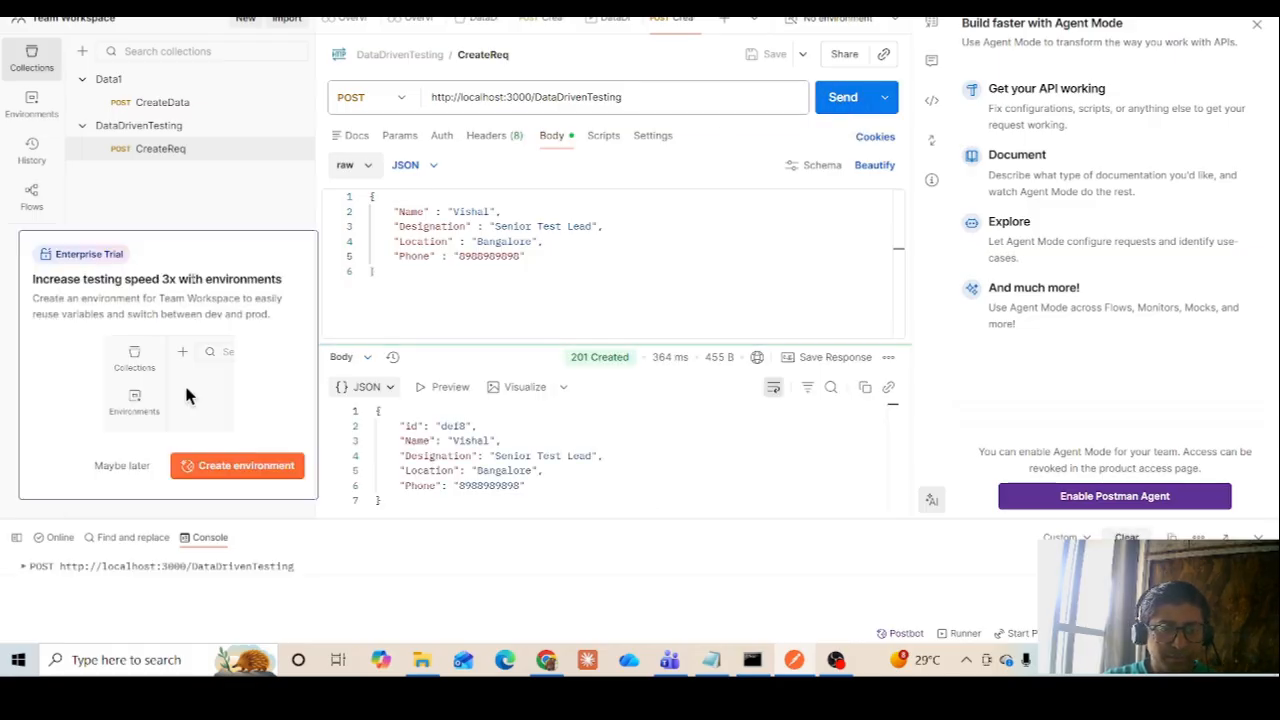
{"action": "left_click", "coordinate": [121, 467]}
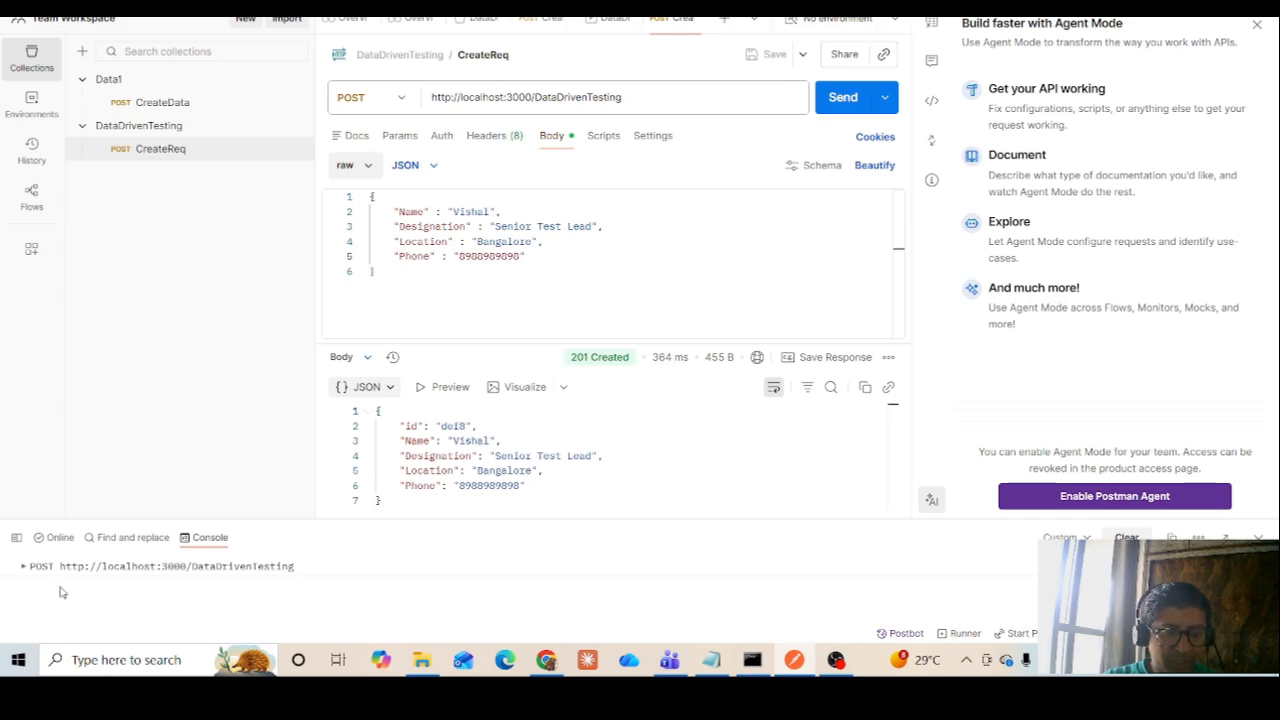
Expand the POST entry in an enlarged console to examine its request headers and request body
{"action": "left_click", "coordinate": [24, 567]}
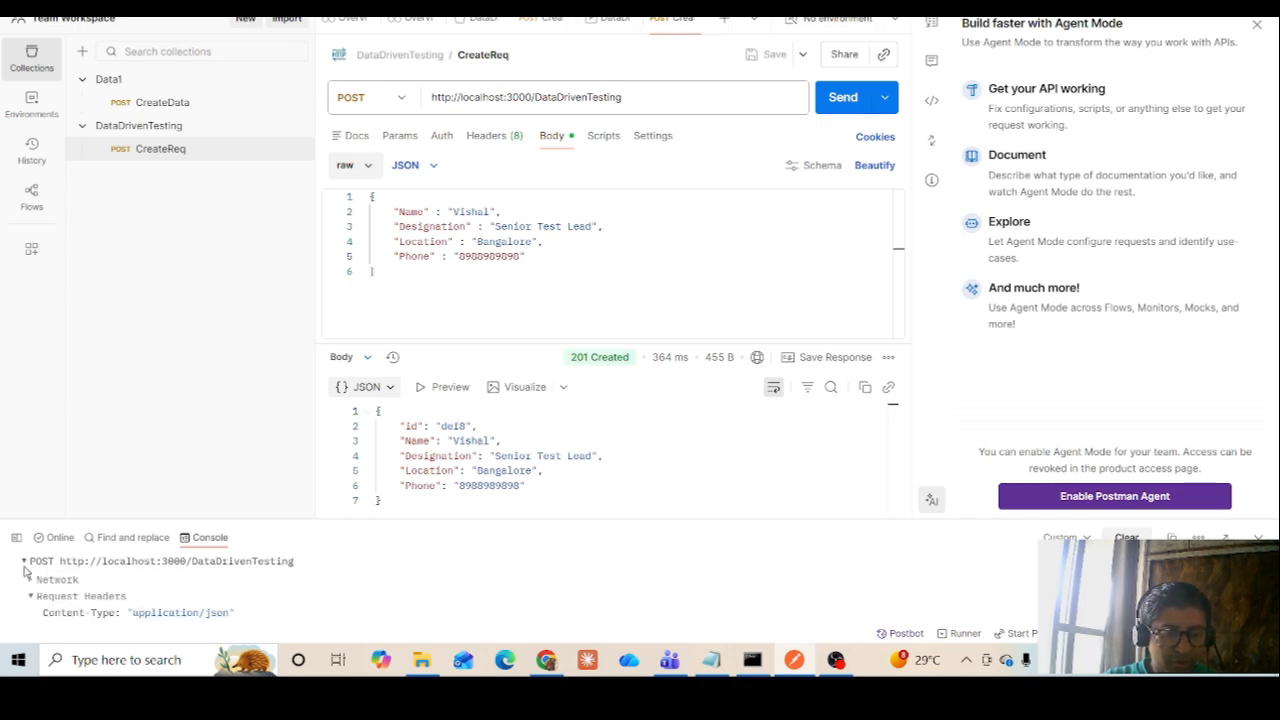
{"action": "left_click_drag", "start_coordinate": [399, 515], "coordinate": [403, 483]}
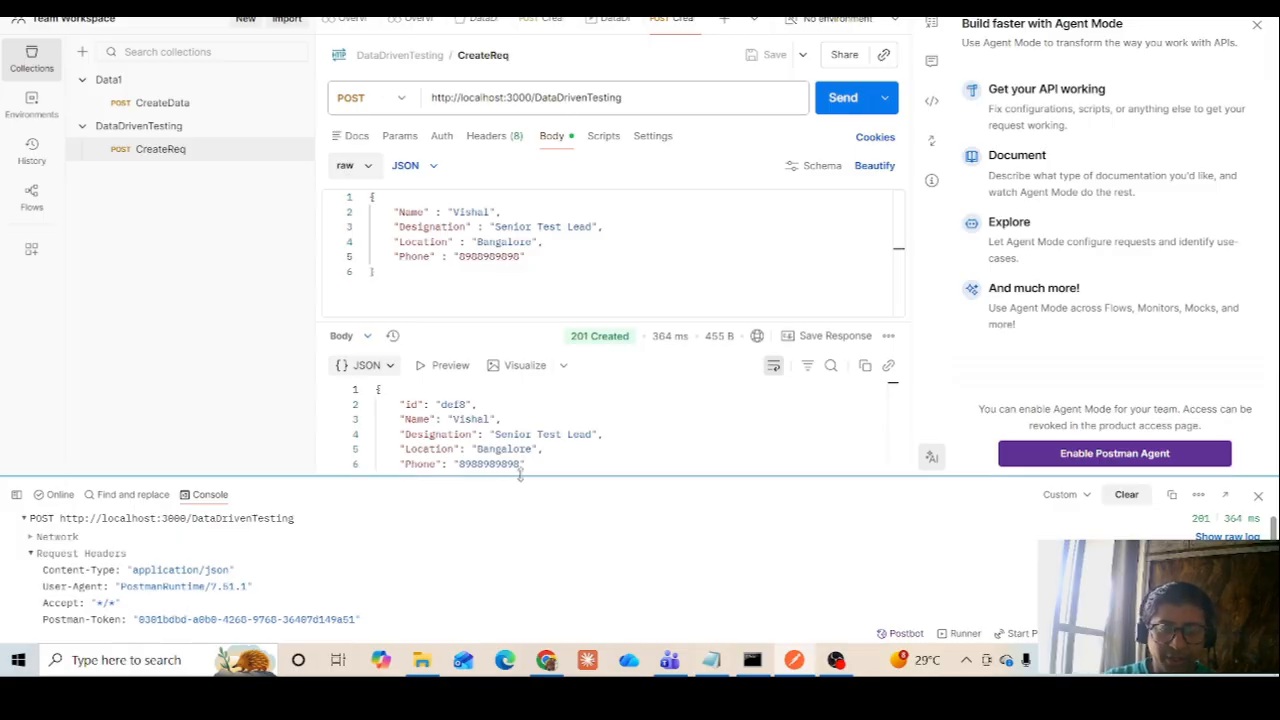
{"action": "left_click_drag", "start_coordinate": [517, 471], "coordinate": [506, 284]}
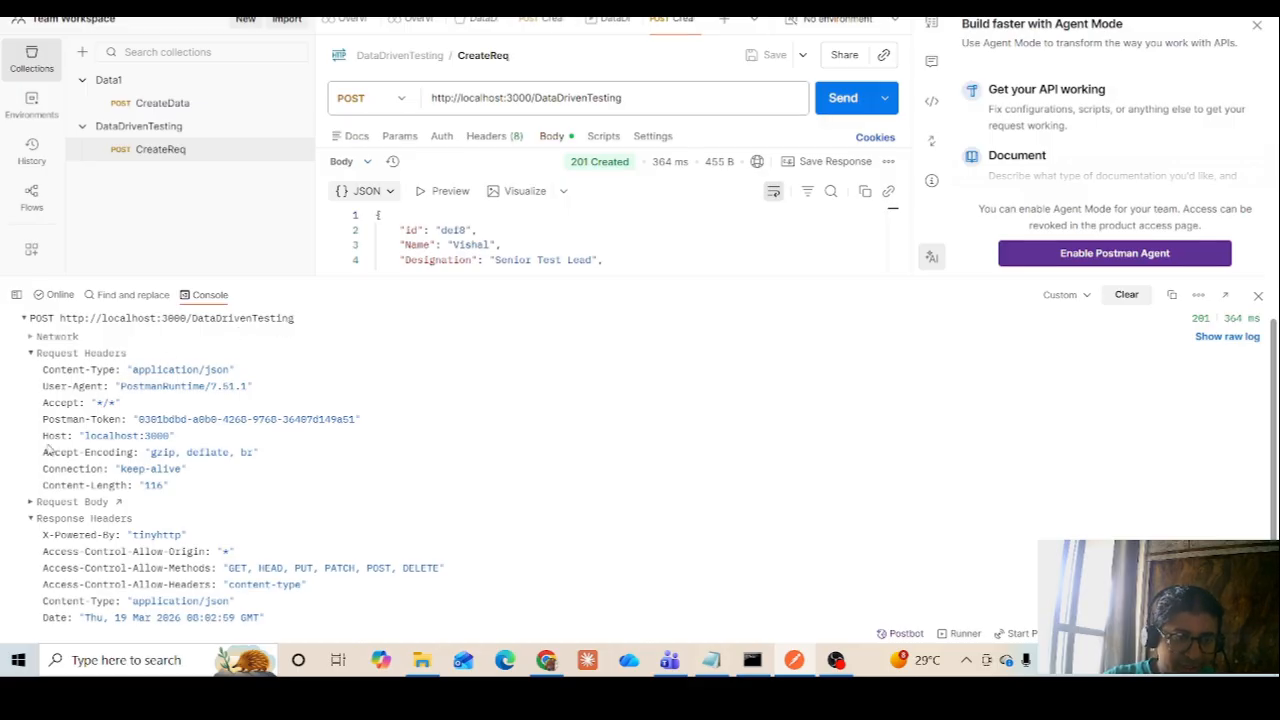
{"action": "left_click", "coordinate": [42, 506]}
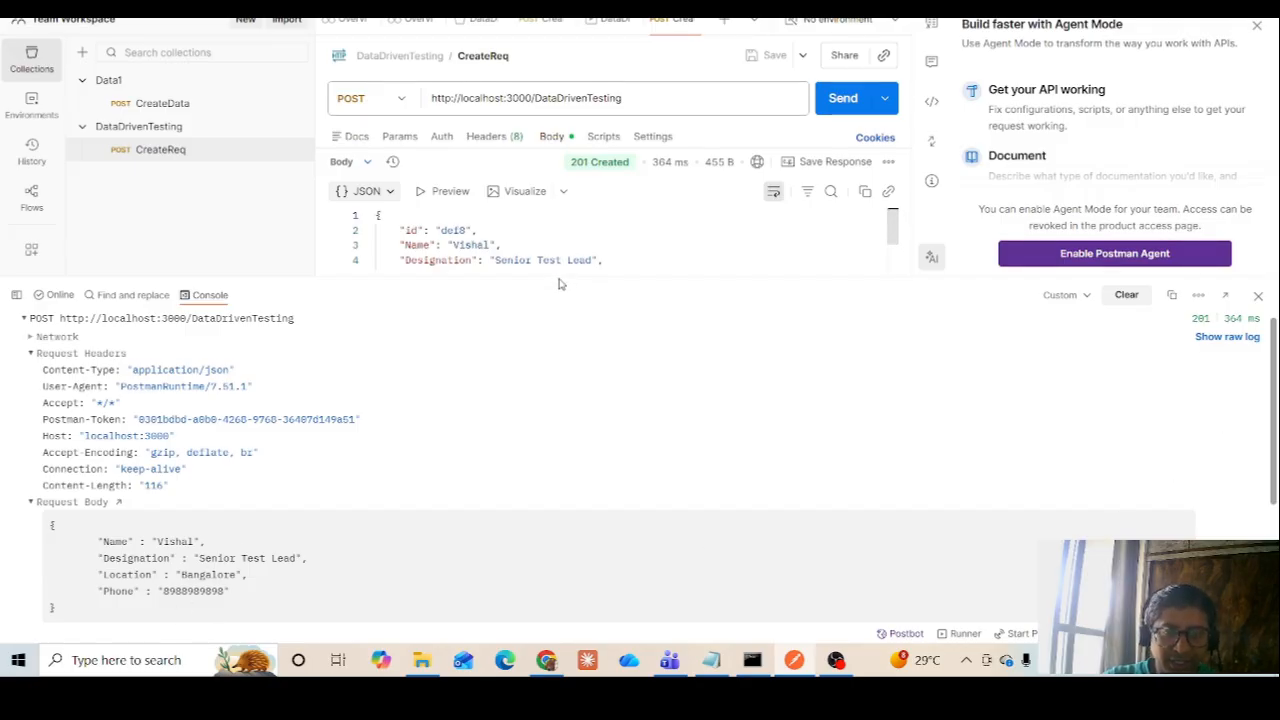
Examine the logged response headers and expand the response body of the POST request in the console
{"action": "left_click_drag", "start_coordinate": [558, 275], "coordinate": [623, 352]}
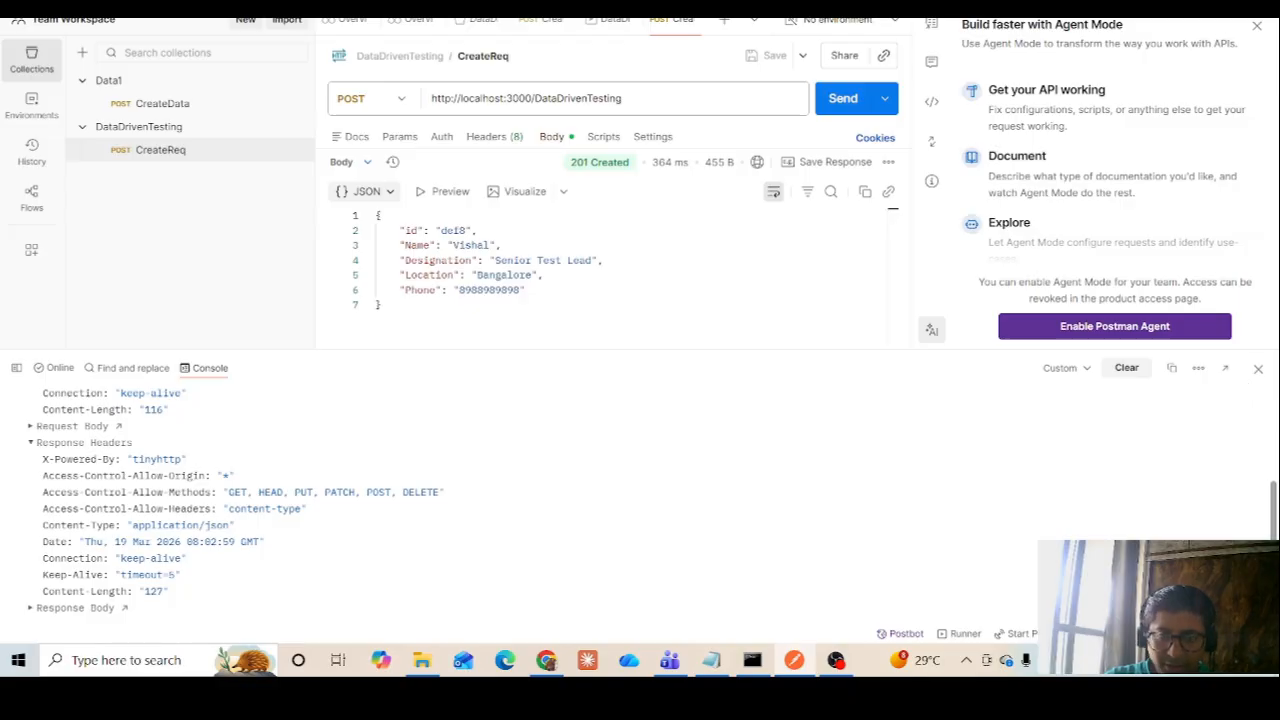
{"action": "scroll", "coordinate": [400, 500], "scroll_direction": "up", "scroll_amount": 5}
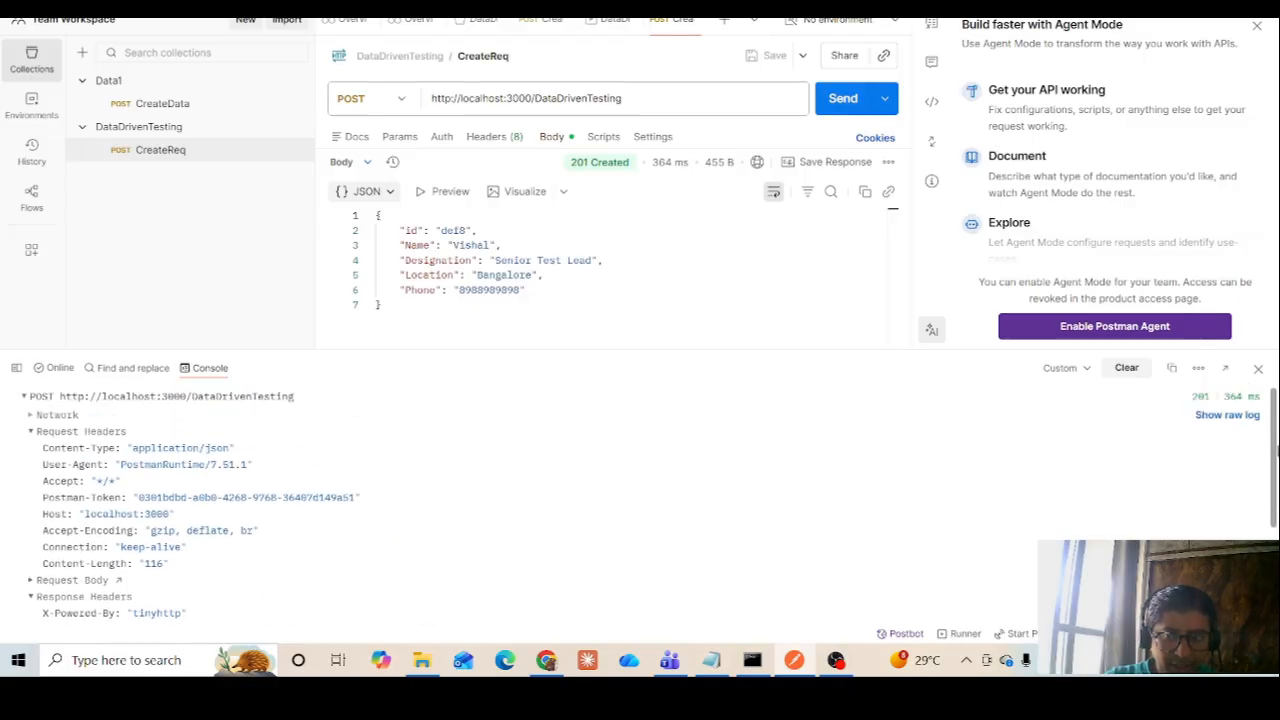
{"action": "scroll", "coordinate": [400, 500], "scroll_direction": "down", "scroll_amount": 3}
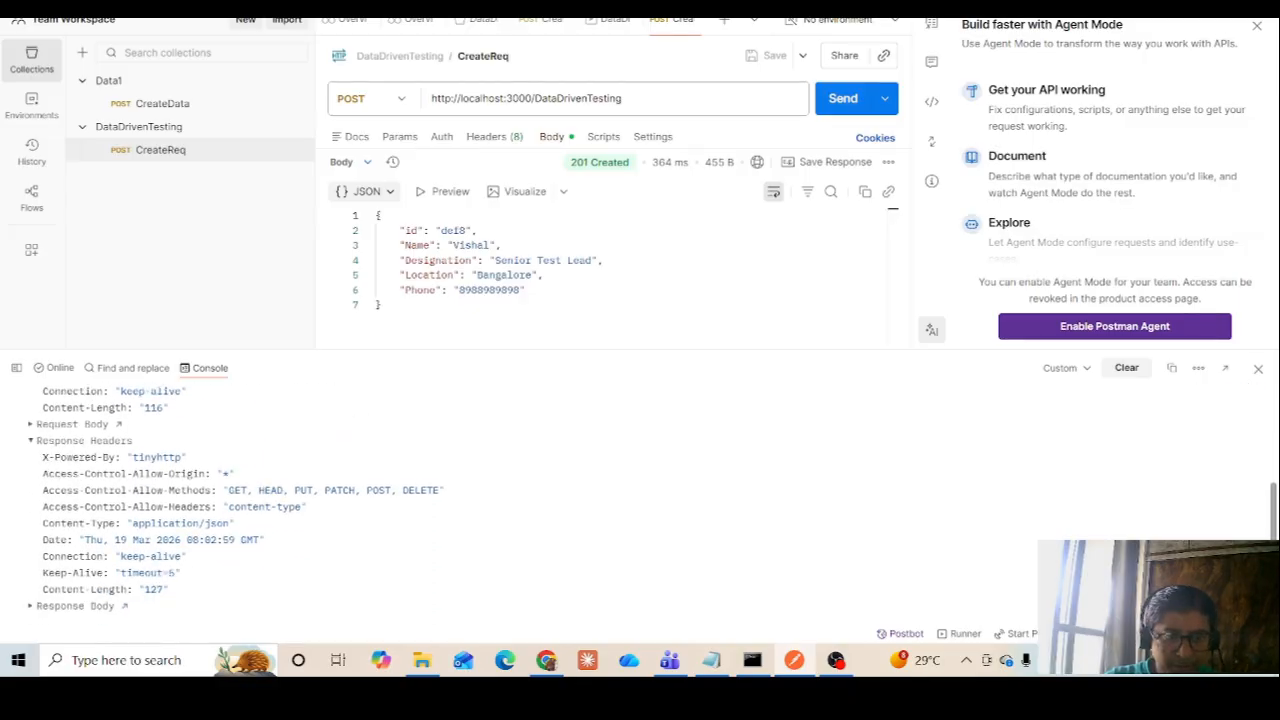
{"action": "left_click", "coordinate": [30, 607]}
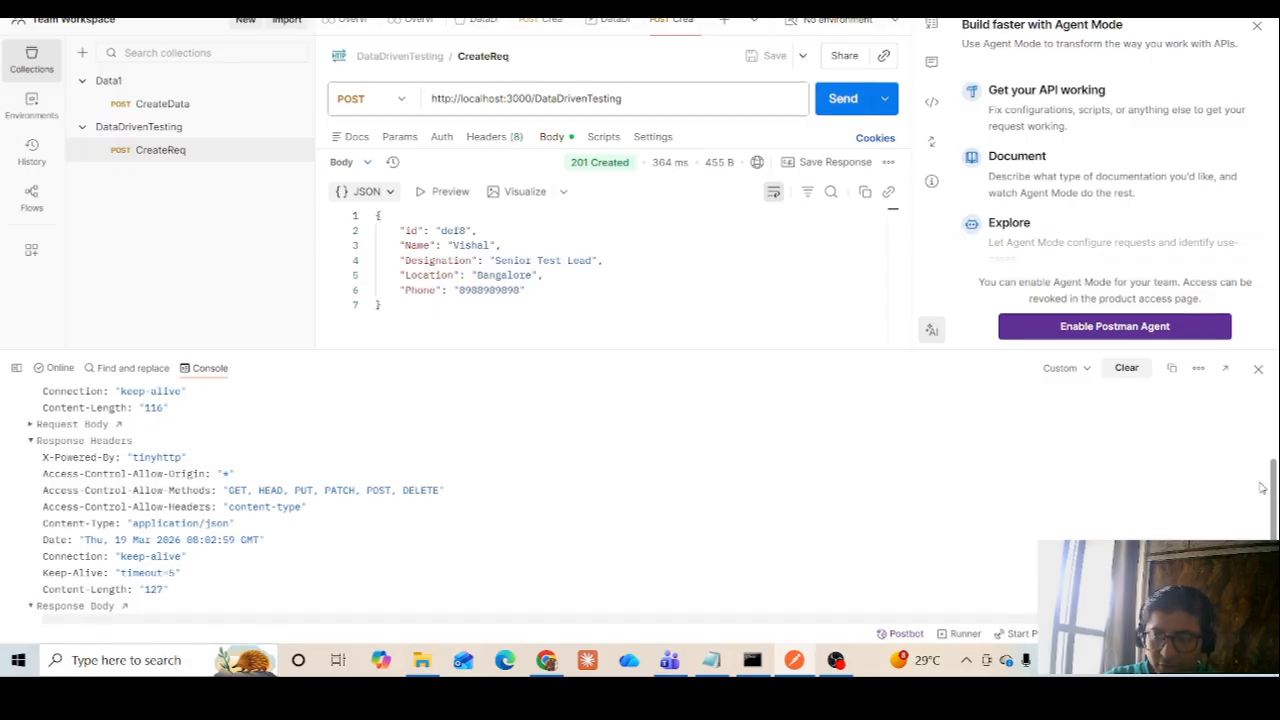
{"action": "scroll", "coordinate": [1262, 488], "scroll_direction": "down", "scroll_amount": 3}
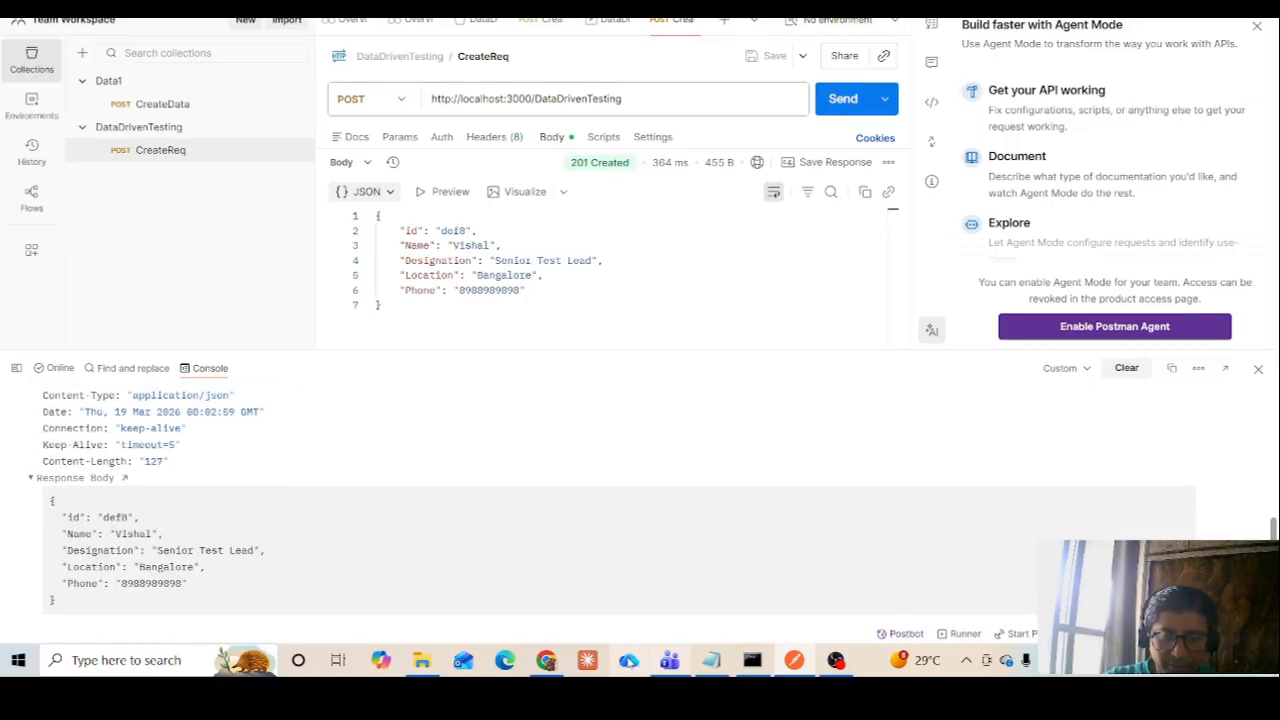
Switch to Chrome, reload the localhost:3000/DataDrivenTesting page to check the stored record, and return to Postman
{"action": "left_click", "coordinate": [546, 660]}
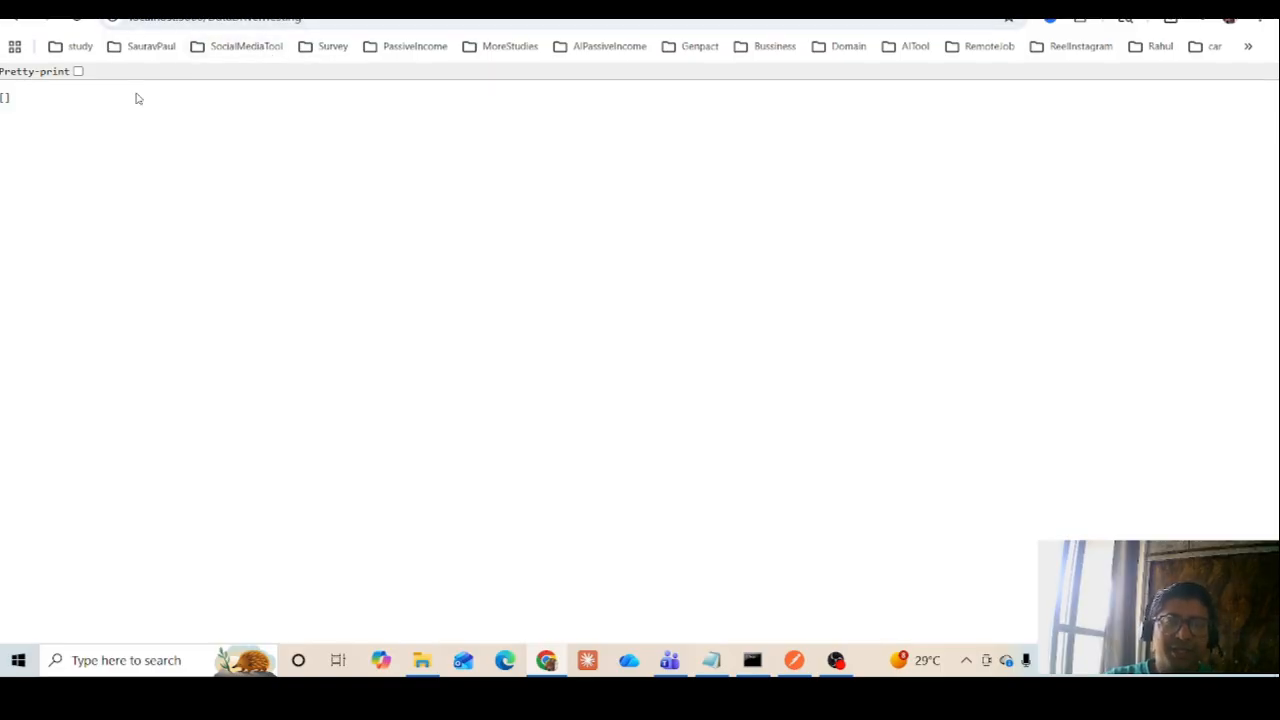
{"action": "left_click", "coordinate": [77, 18]}
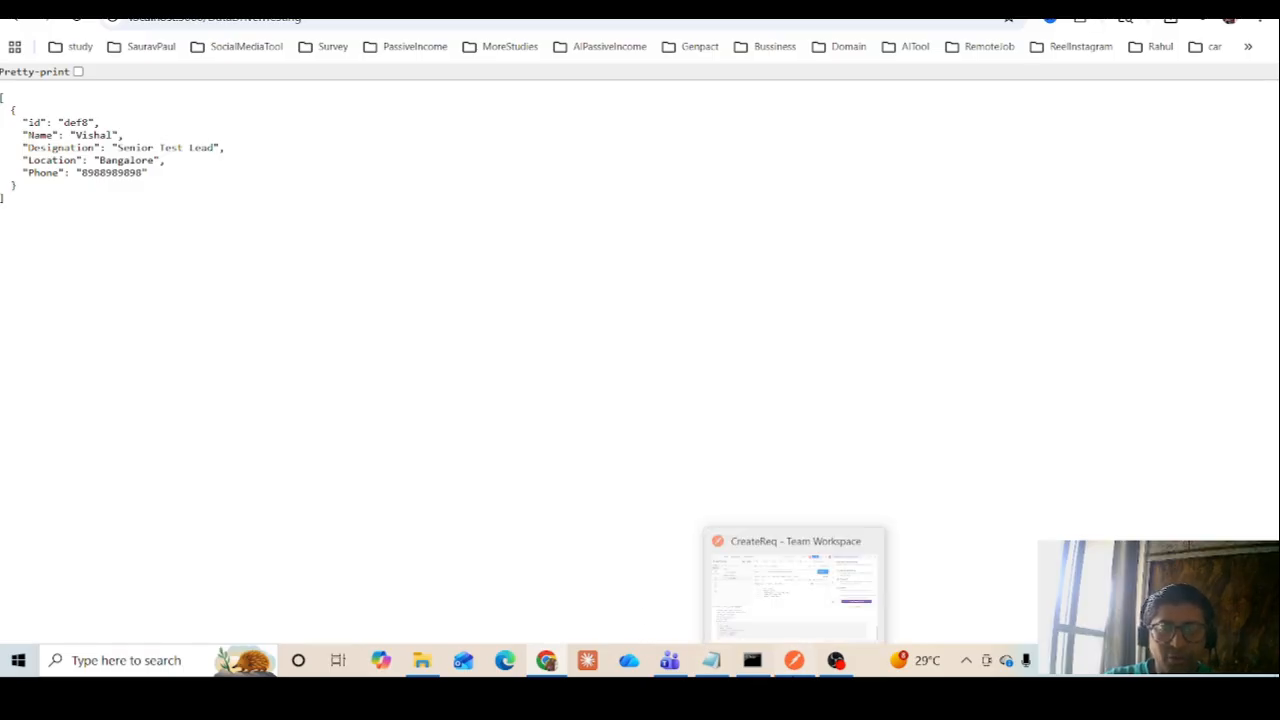
{"action": "left_click", "coordinate": [794, 660]}
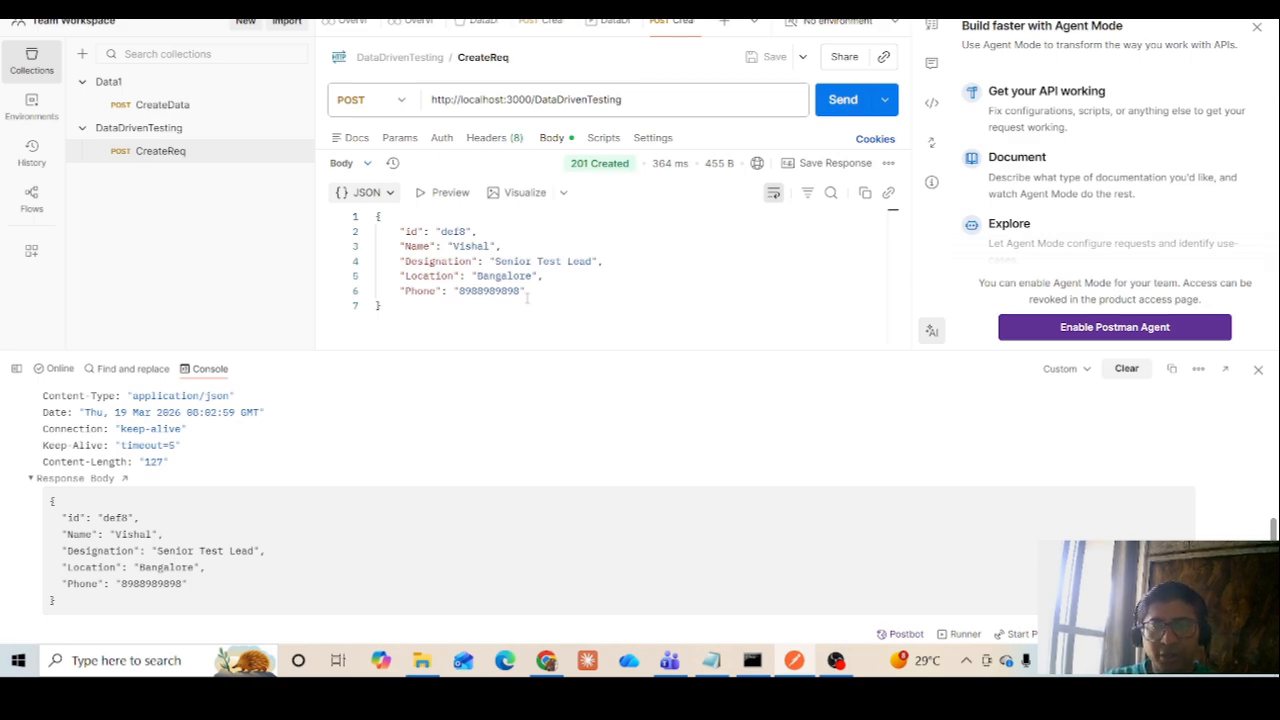
Clear the console log and close both the console and the Agent Mode pane to enlarge the CreateReq view
{"action": "left_click", "coordinate": [1125, 369]}
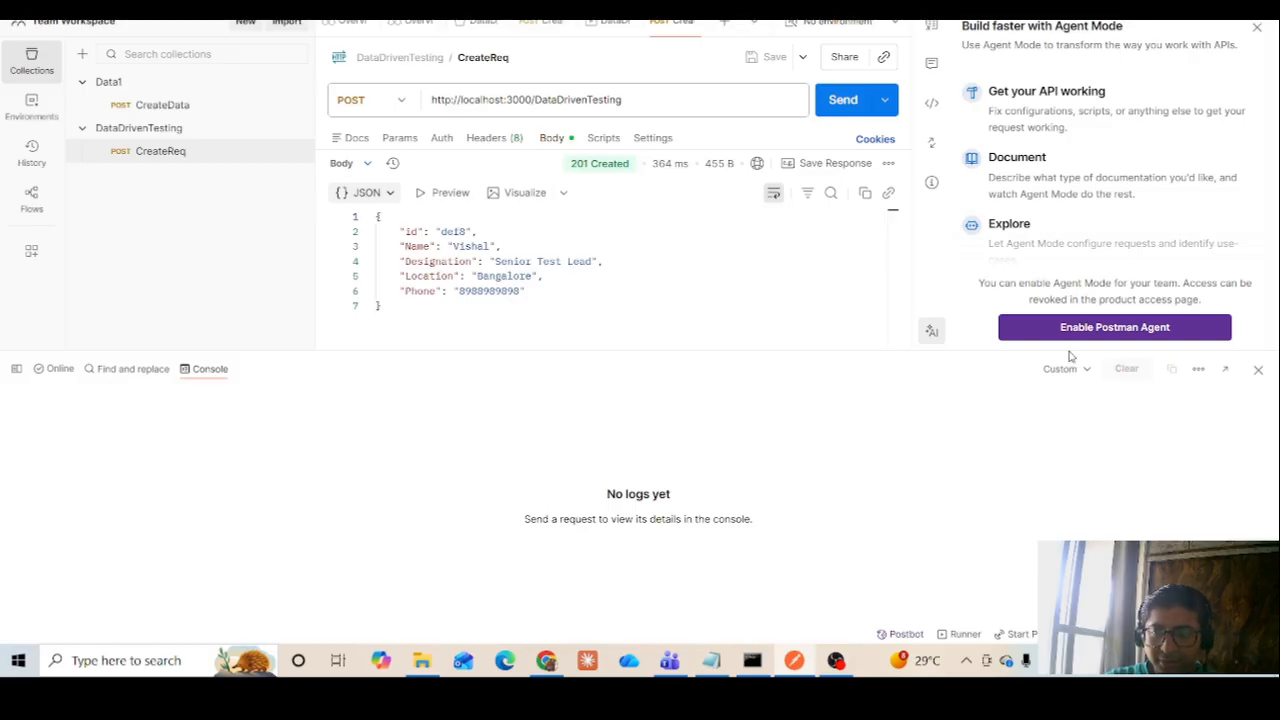
{"action": "left_click_drag", "start_coordinate": [978, 349], "coordinate": [875, 572]}
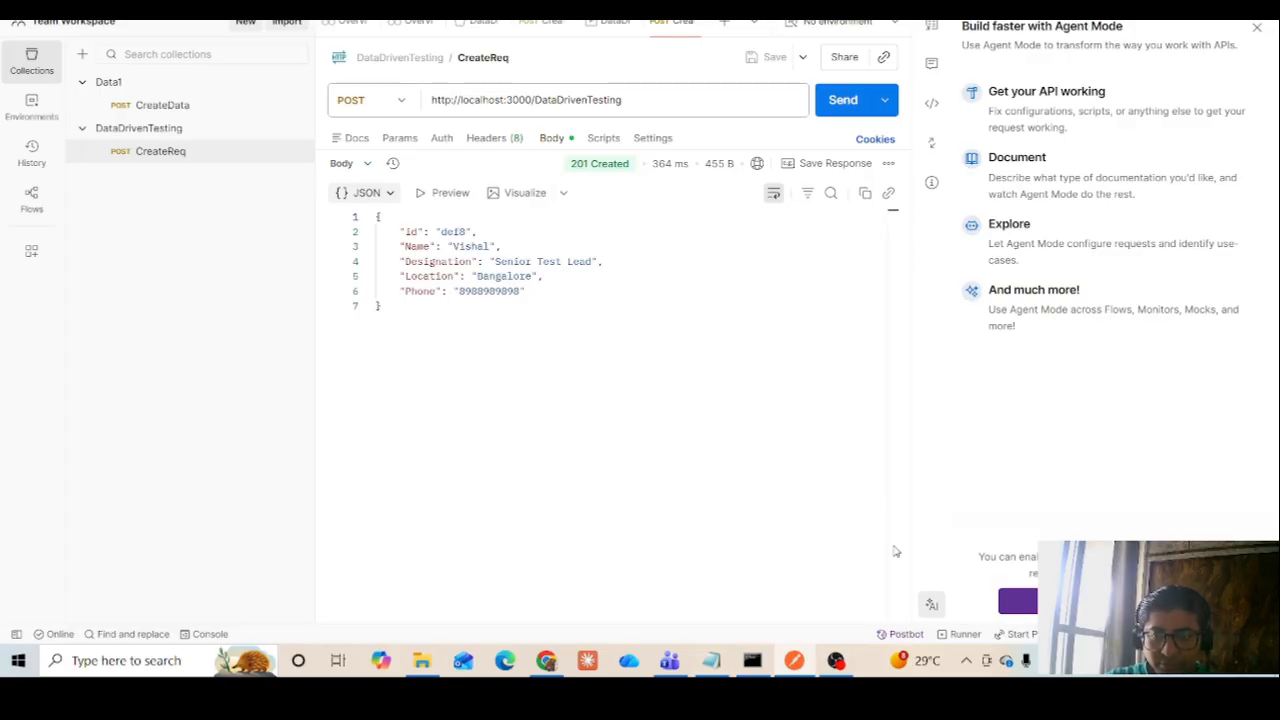
{"action": "left_click", "coordinate": [640, 500]}
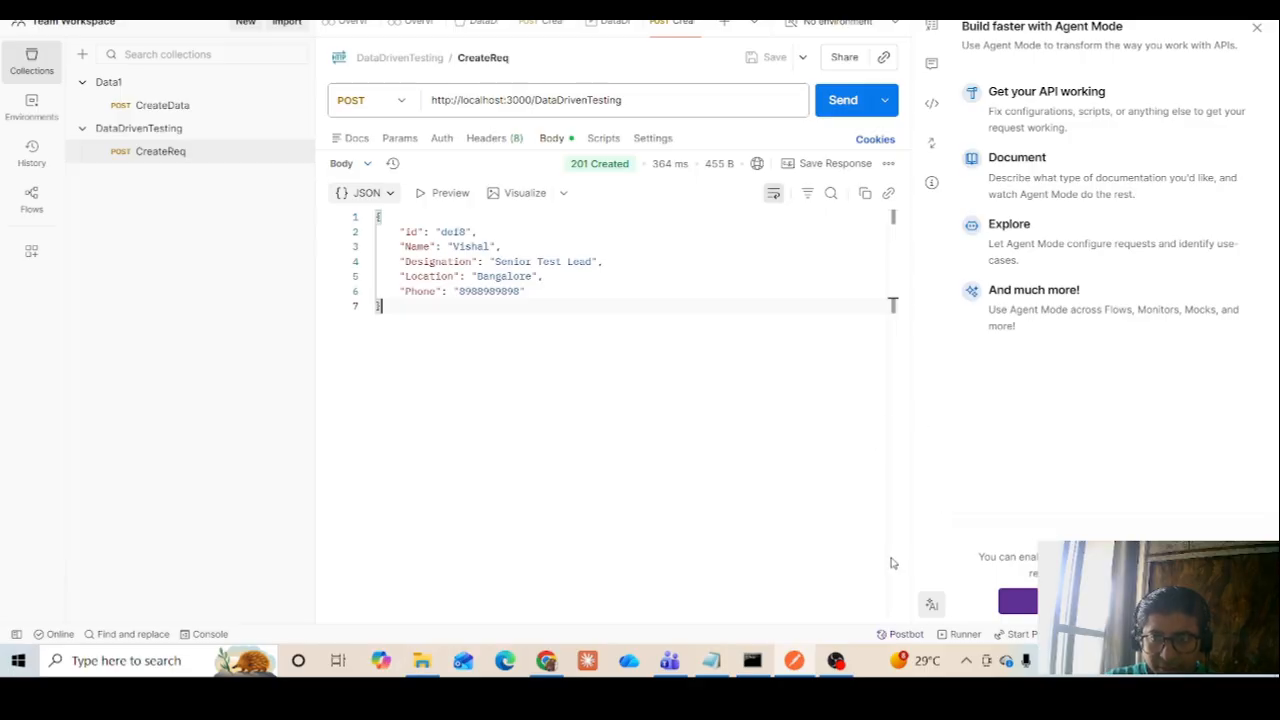
{"action": "left_click", "coordinate": [1258, 30]}
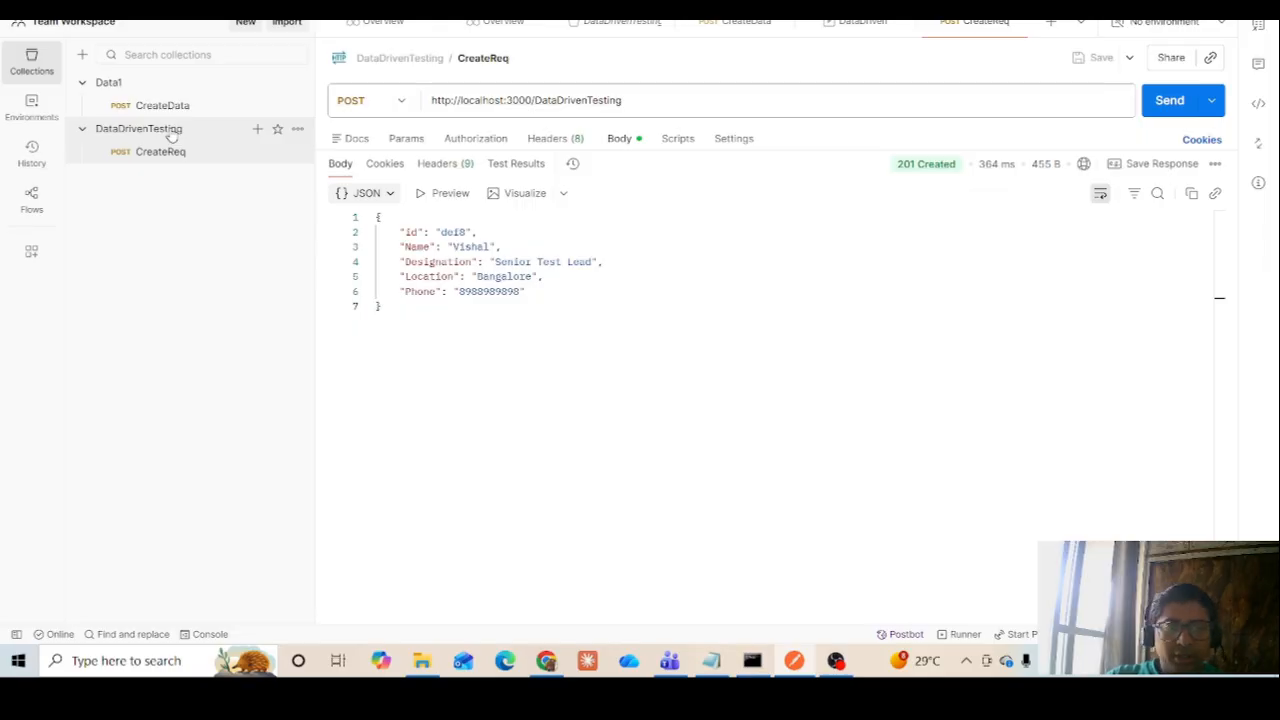
{"action": "left_click", "coordinate": [593, 344]}
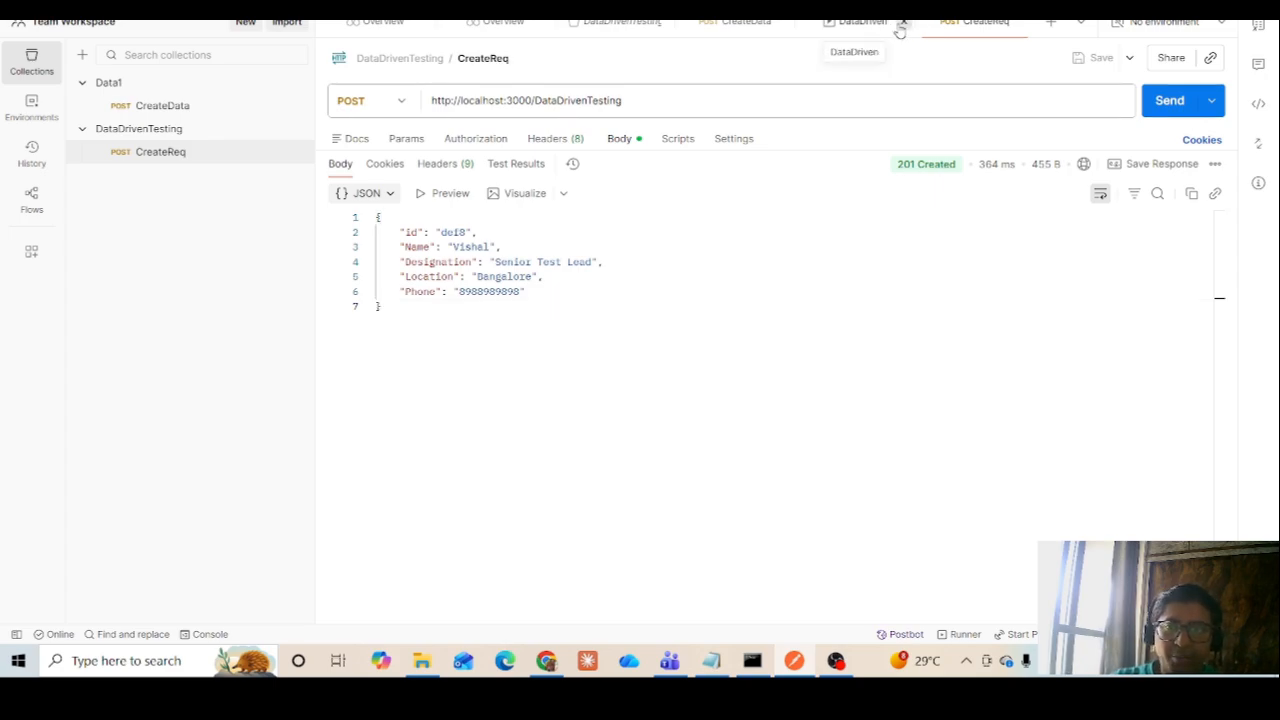
Close the DataDriven runner, CreateData, DataDrivenTesting and both Overview tabs, leaving only the CreateReq request open
{"action": "left_click", "coordinate": [901, 22]}
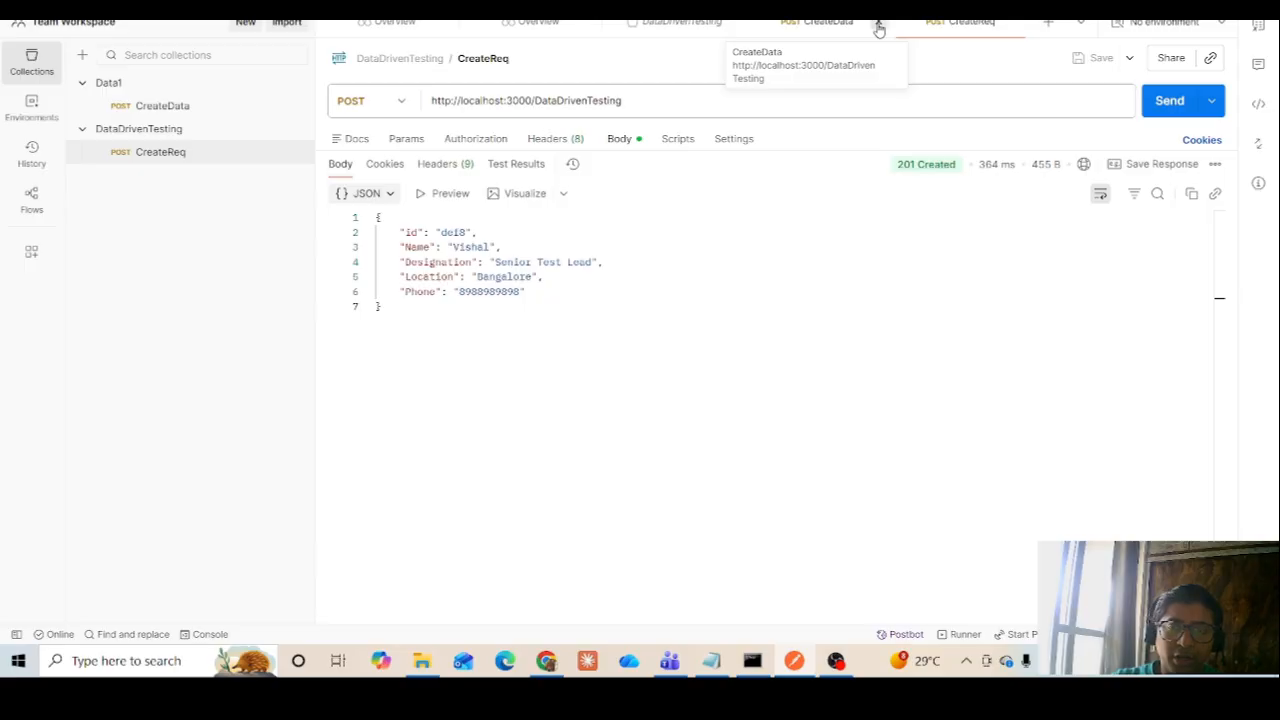
{"action": "left_click", "coordinate": [872, 22]}
{"action": "left_click", "coordinate": [733, 23]}
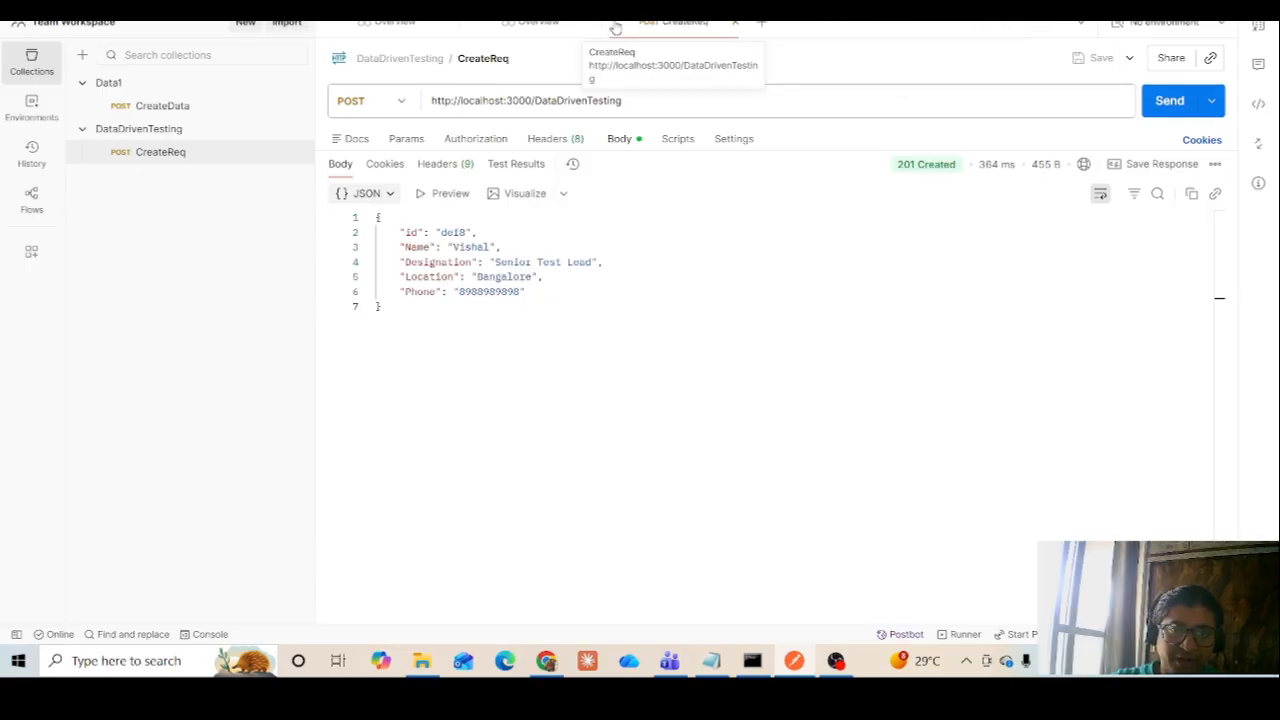
{"action": "left_click", "coordinate": [594, 23]}
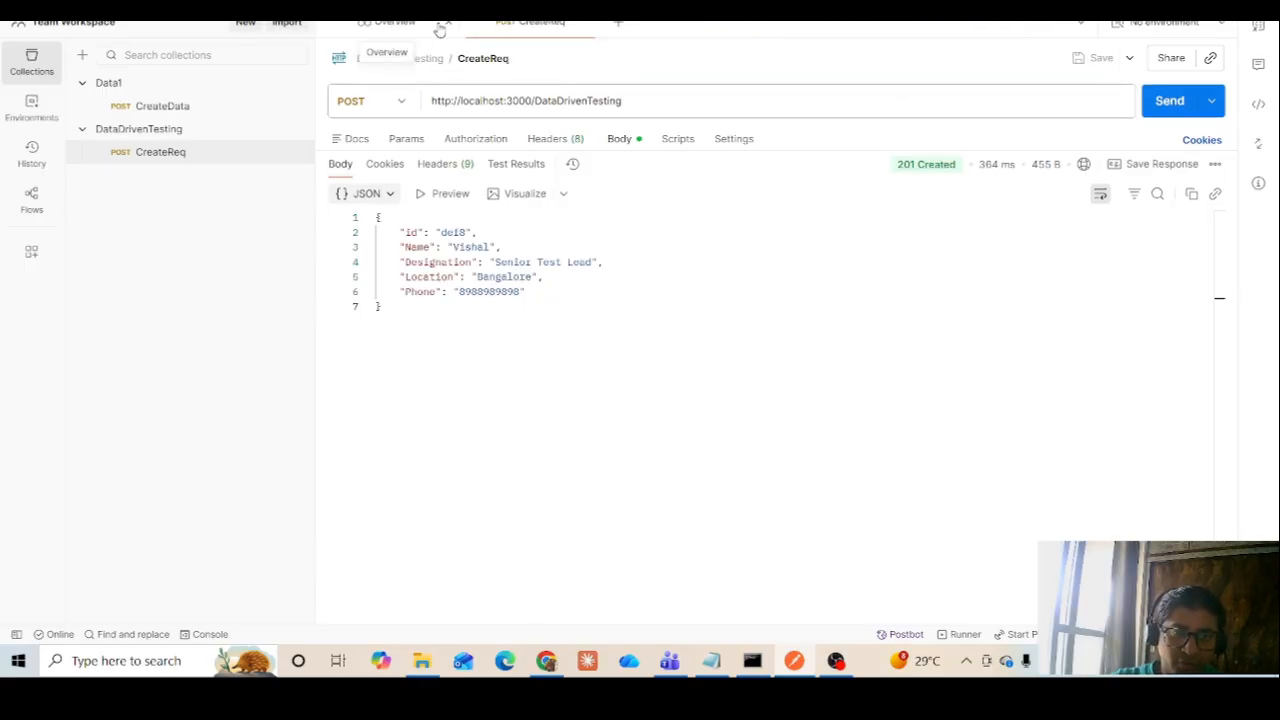
{"action": "left_click", "coordinate": [450, 26]}
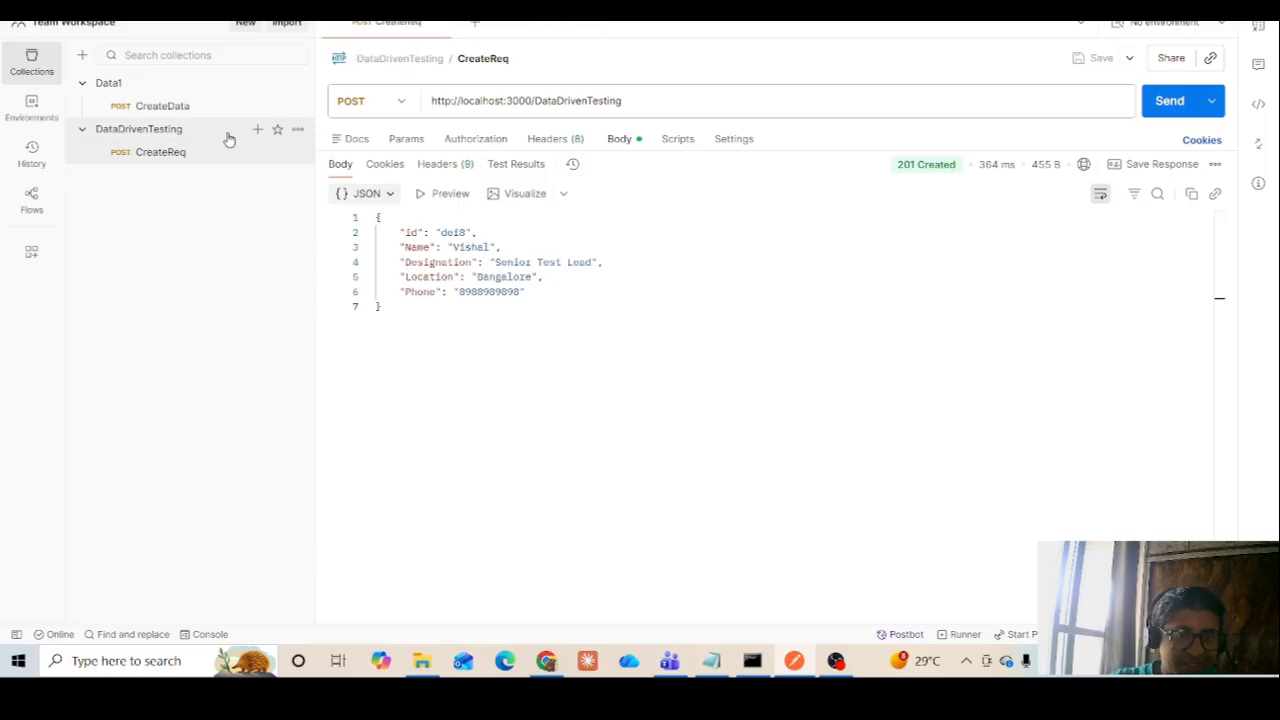
Open the run configuration for the DataDrivenTesting collection and highlight its Test data file setting
{"action": "left_click", "coordinate": [296, 131]}
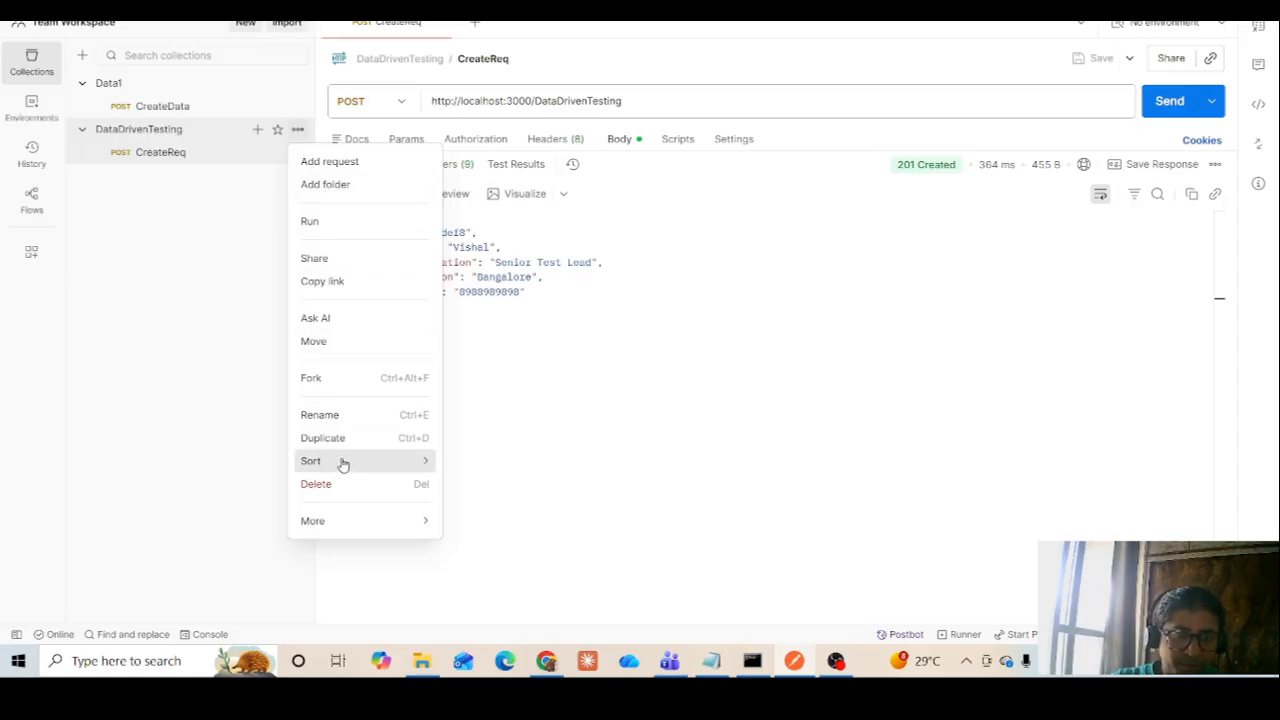
{"action": "left_click", "coordinate": [330, 222]}
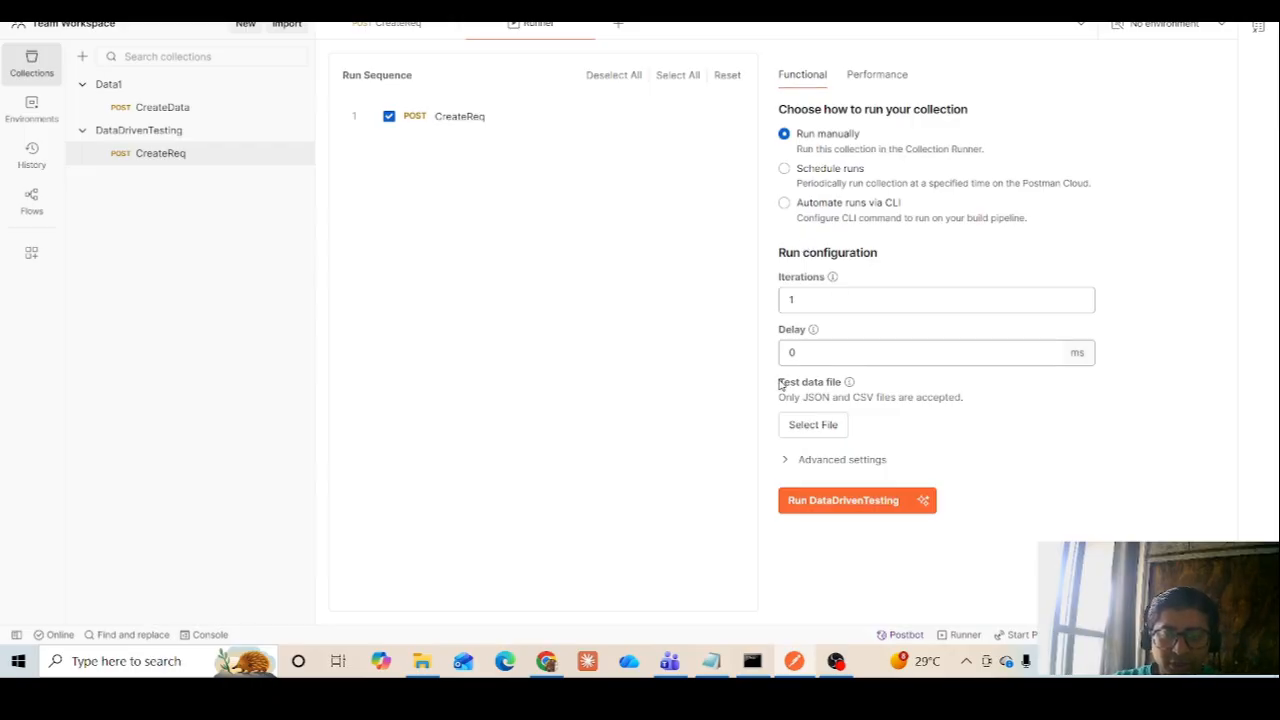
{"action": "left_click_drag", "start_coordinate": [778, 383], "coordinate": [844, 392]}
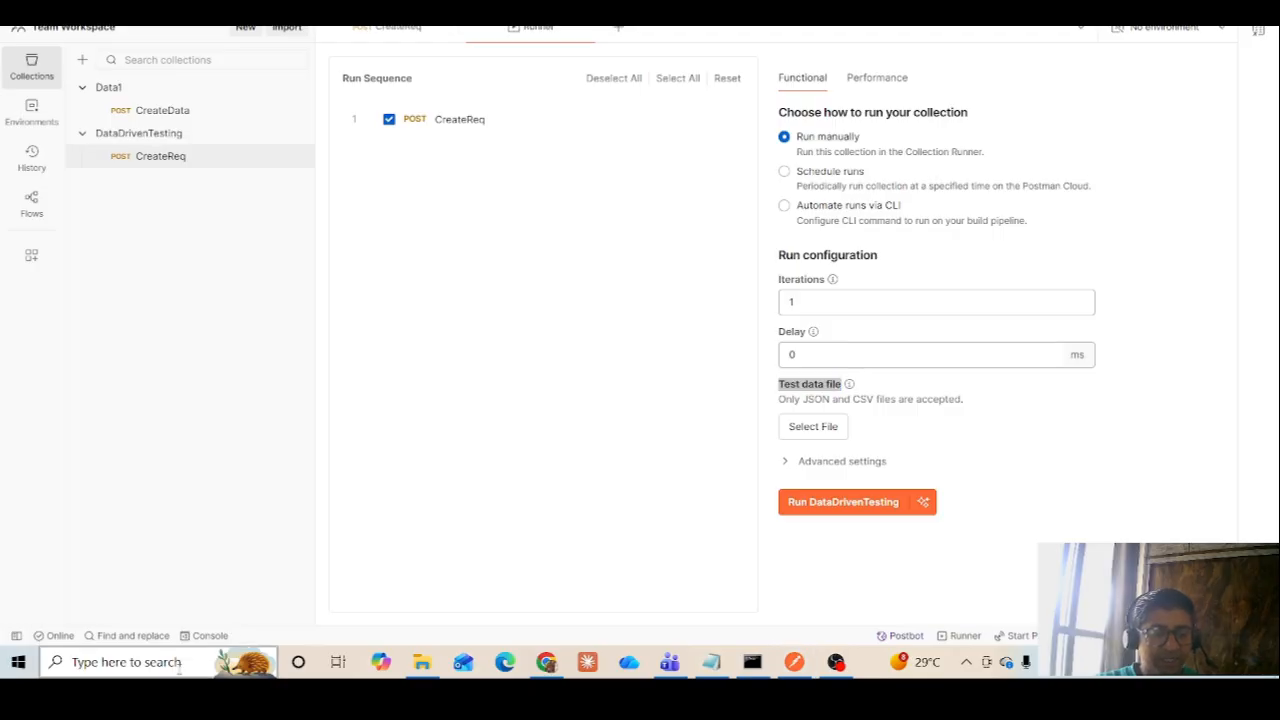
Launch Microsoft Excel 2010 with a blank workbook and dismiss the Office activation wizard
{"action": "left_click", "coordinate": [178, 672]}
{"action": "type", "text": "excel"}
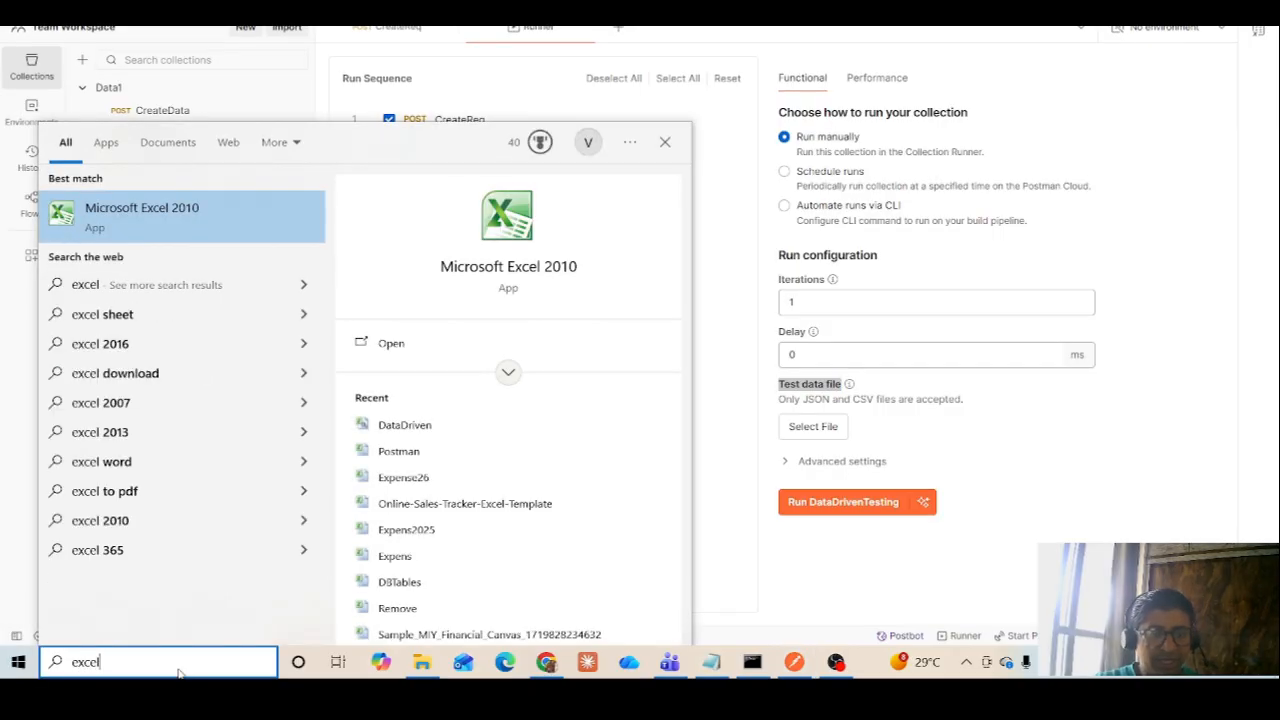
{"action": "left_click", "coordinate": [391, 345]}
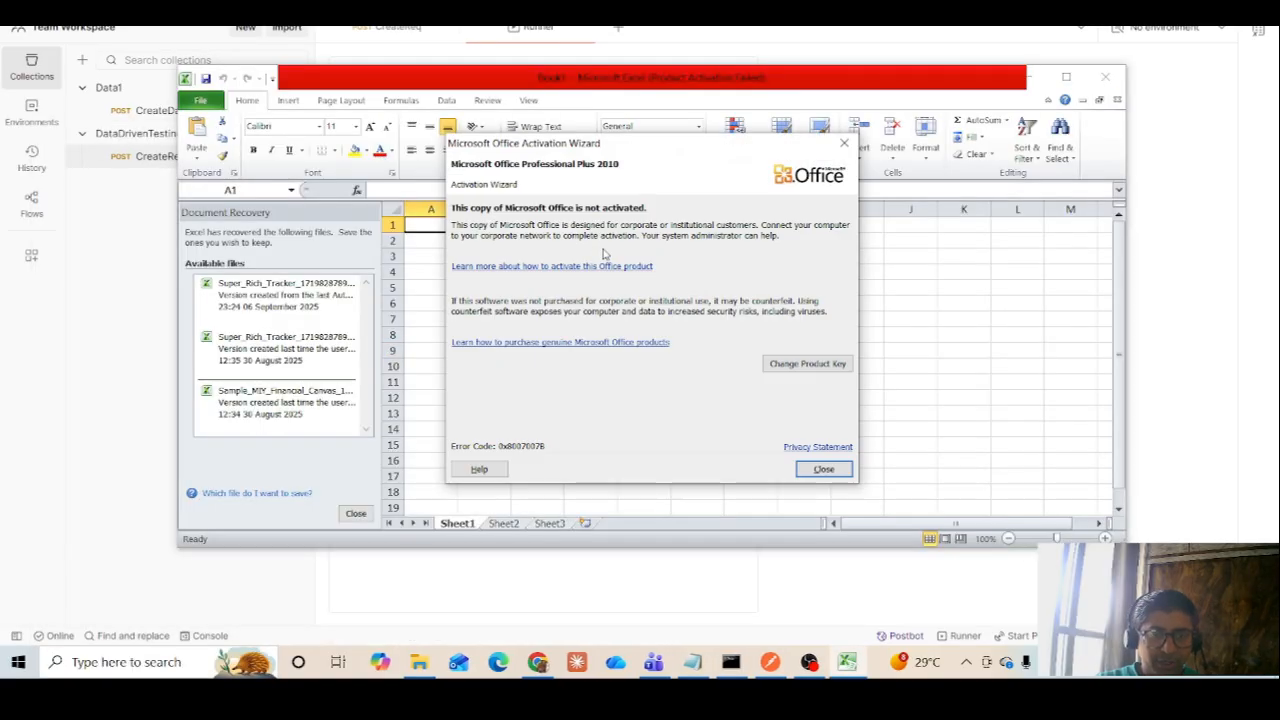
{"action": "left_click", "coordinate": [824, 469]}
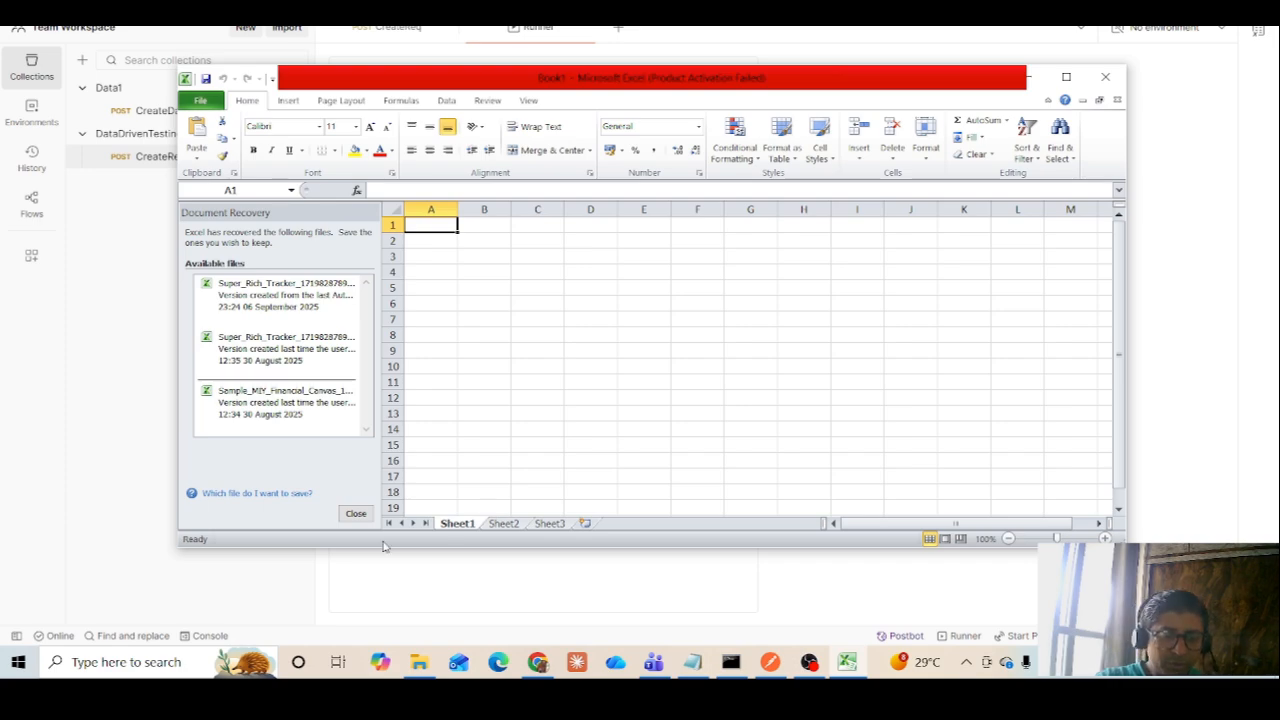
Enter the column headers Name, Designation, Location and Phone in cells A1 to D1 of Sheet1
{"action": "type", "text": "Name"}
{"action": "key", "text": "Tab"}
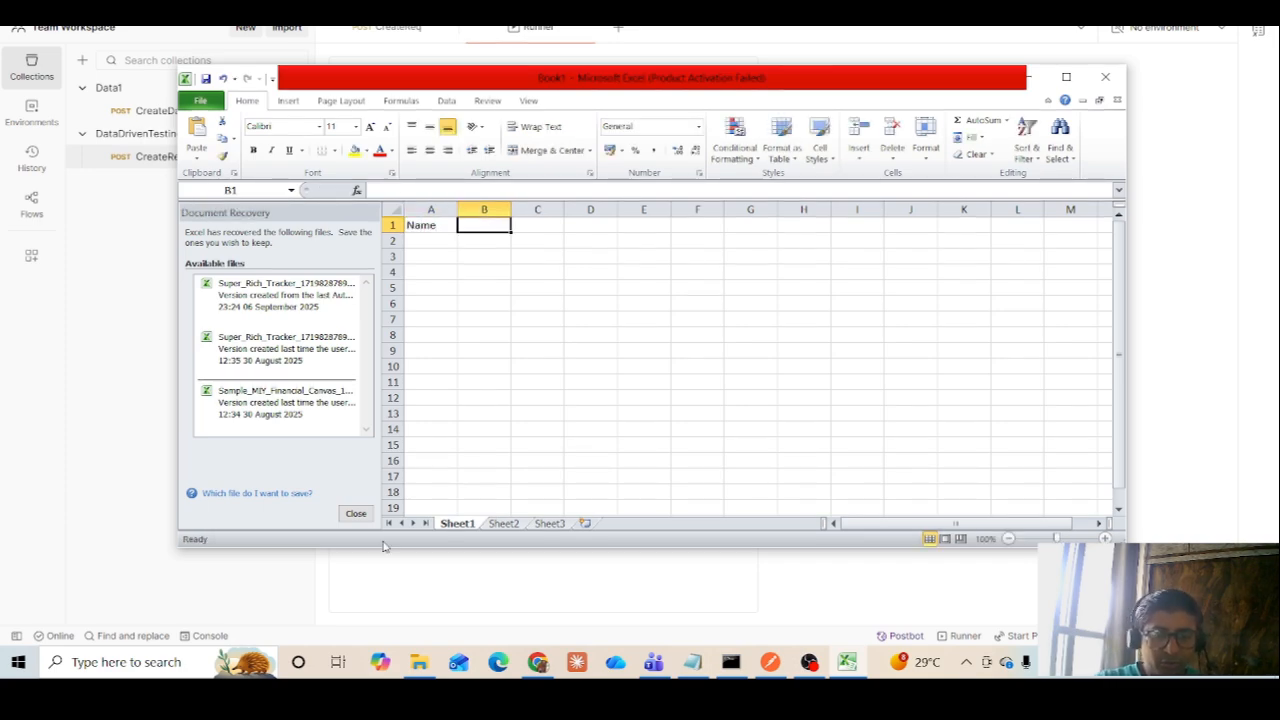
{"action": "type", "text": "Des"}
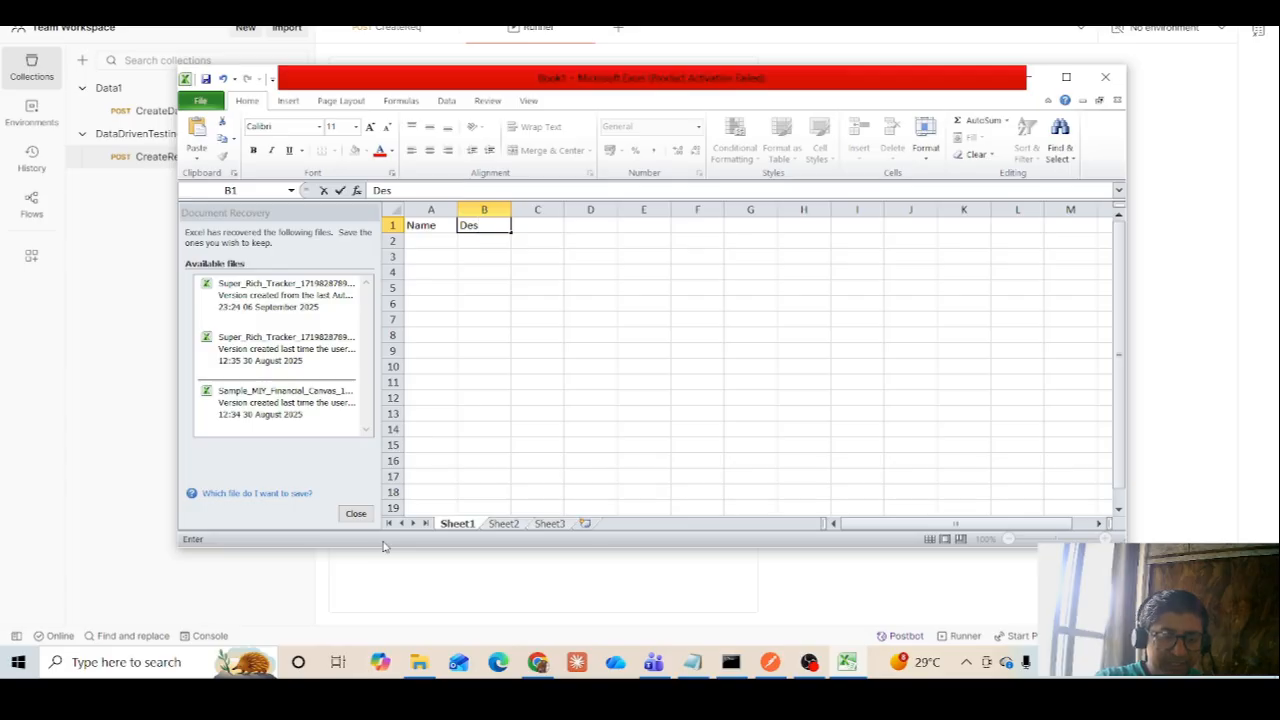
{"action": "type", "text": "ign"}
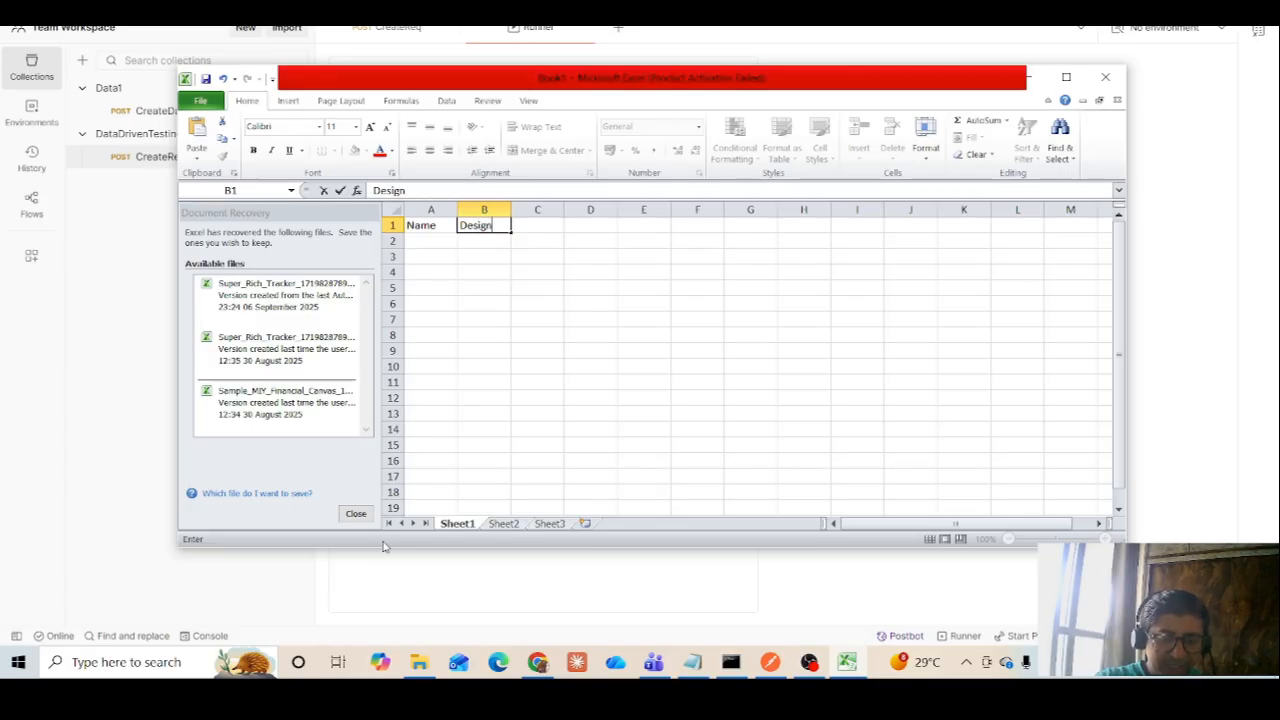
{"action": "type", "text": "ation"}
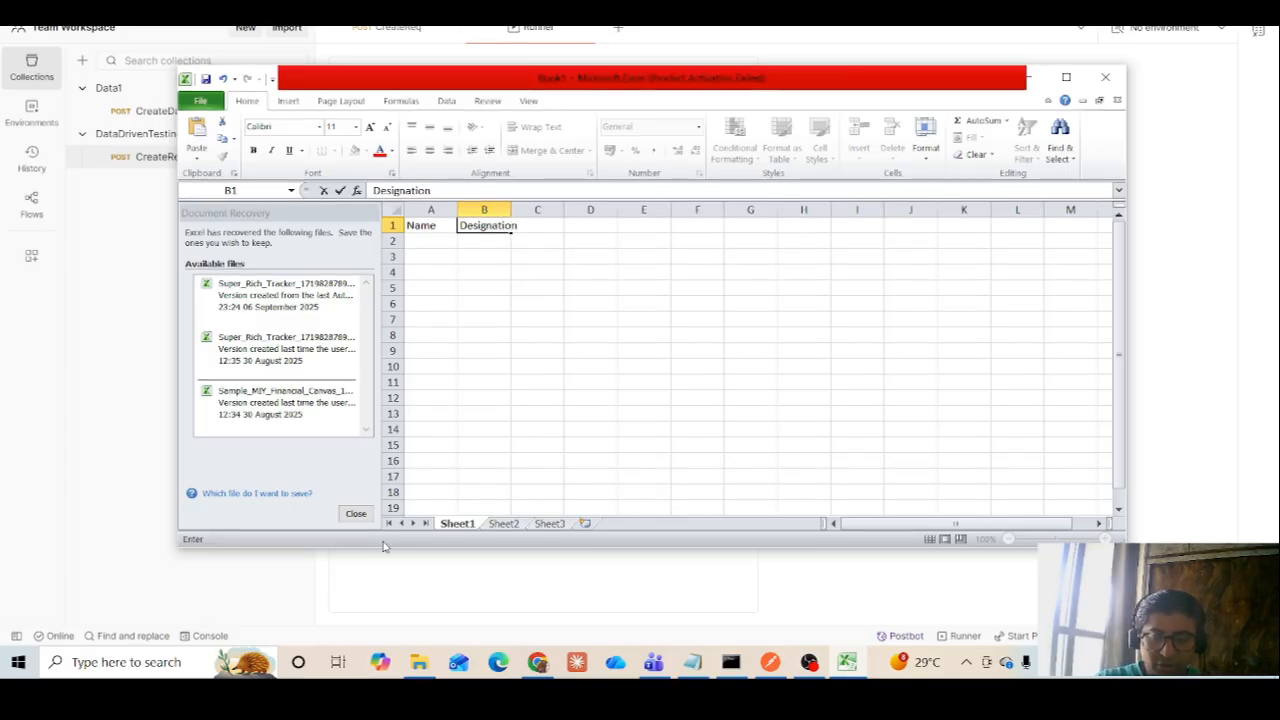
{"action": "key", "text": "Tab"}
{"action": "type", "text": "Loca"}
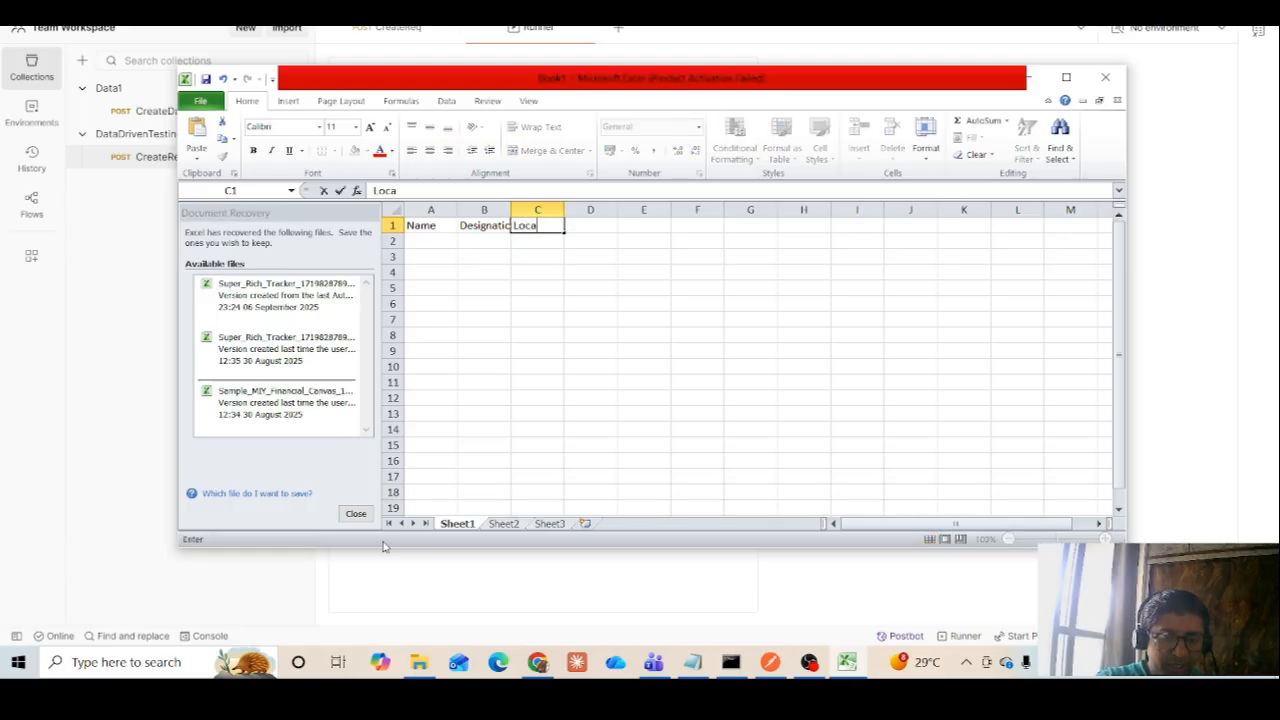
{"action": "type", "text": "tion"}
{"action": "key", "text": "Tab"}
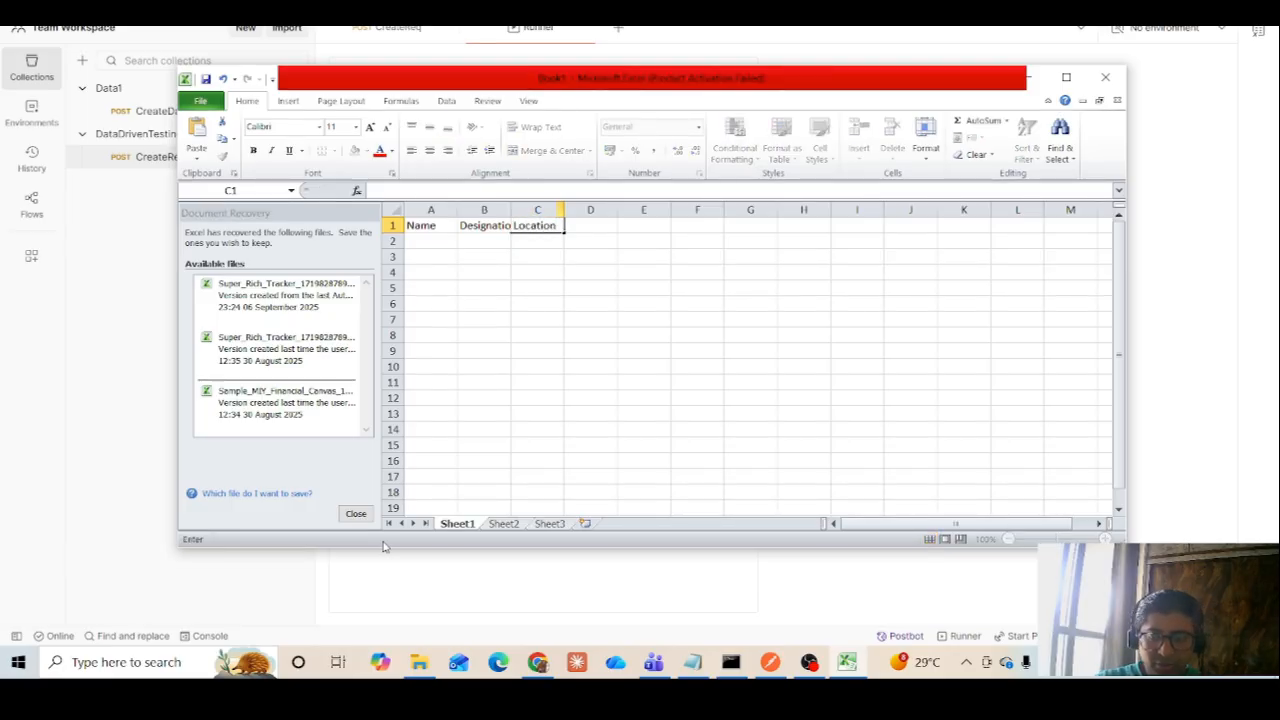
{"action": "type", "text": "Phonr"}
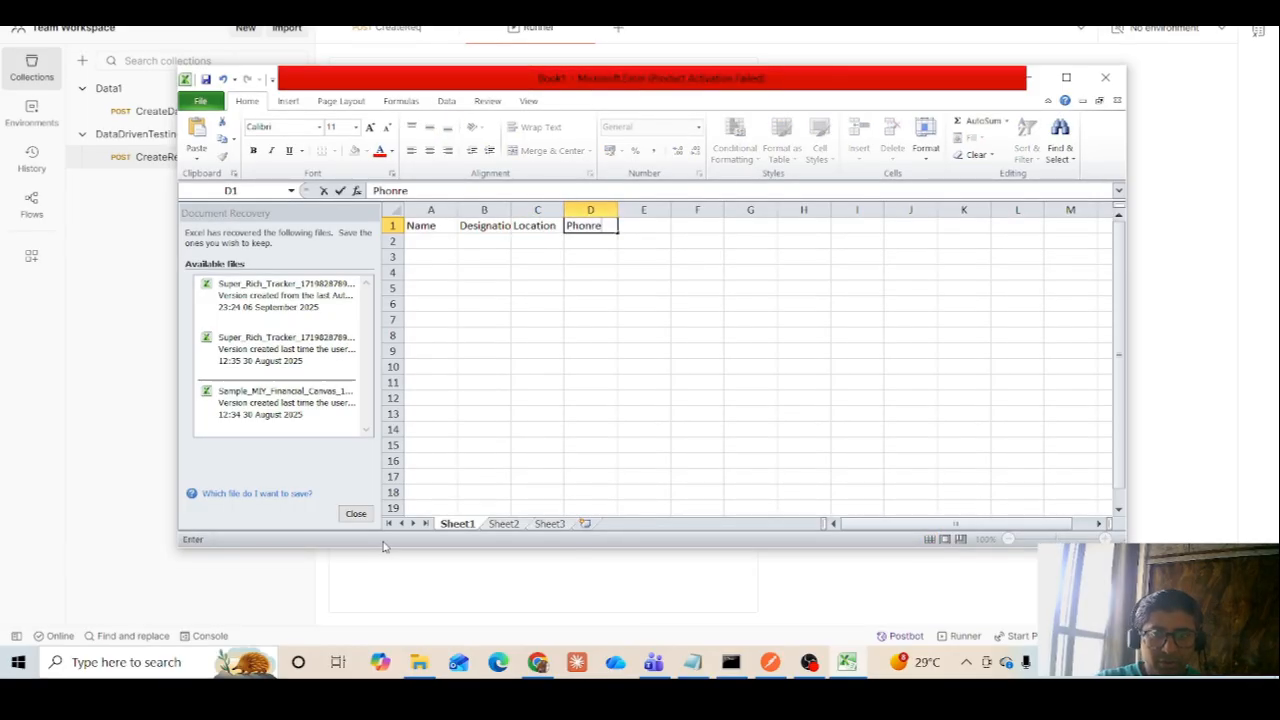
{"action": "key", "text": "BackSpace"}
{"action": "type", "text": "e"}
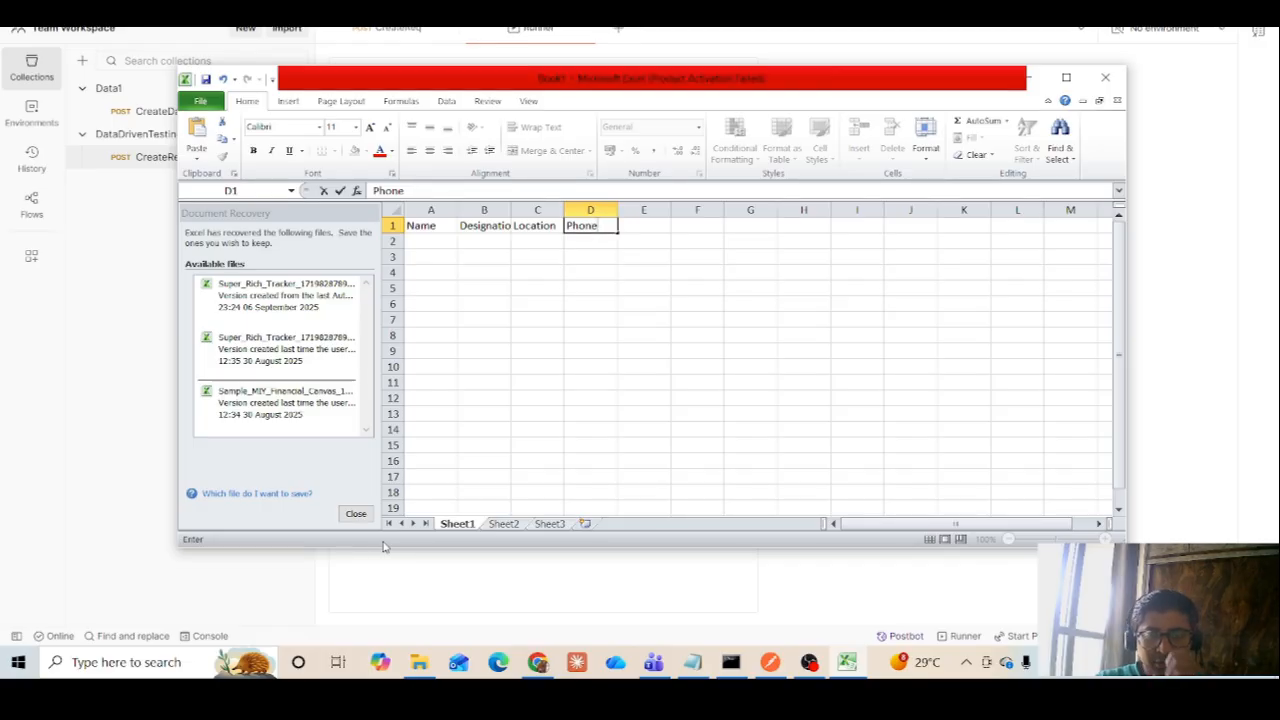
Enter Tester1 in cell A2 and fill the series down to Tester5 in cell A6
{"action": "left_click", "coordinate": [427, 249]}
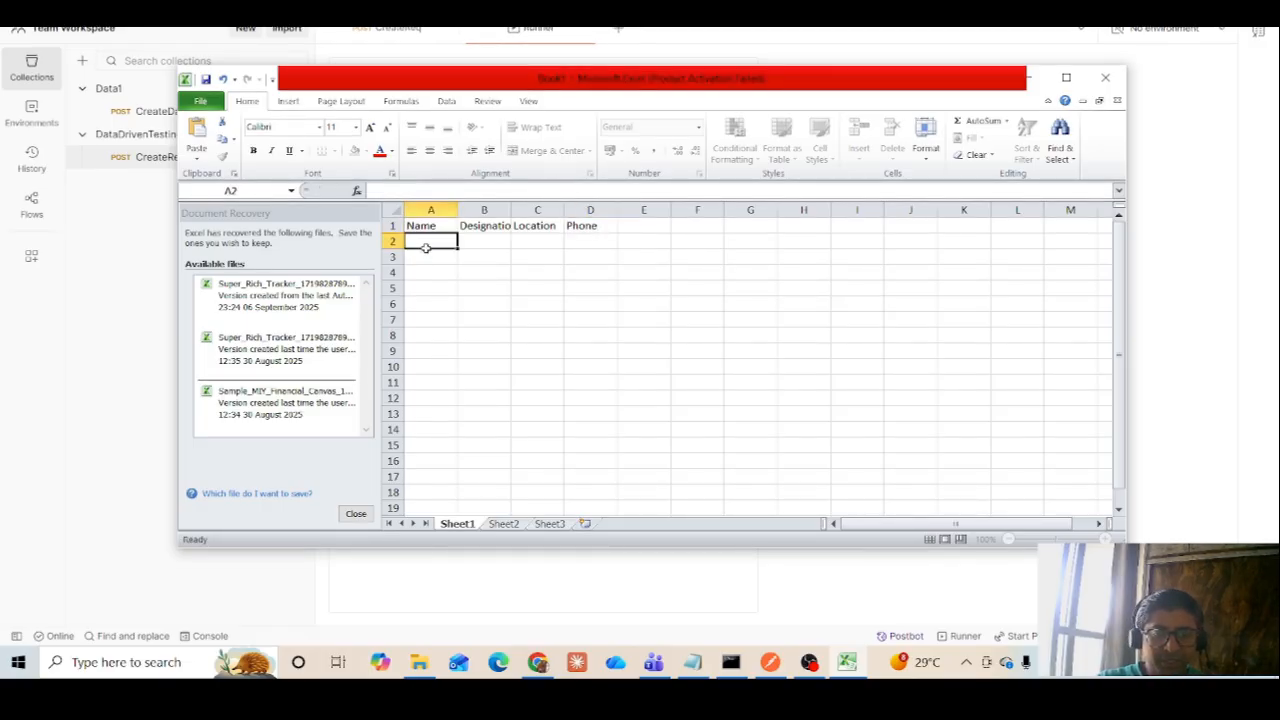
{"action": "type", "text": "Teste"}
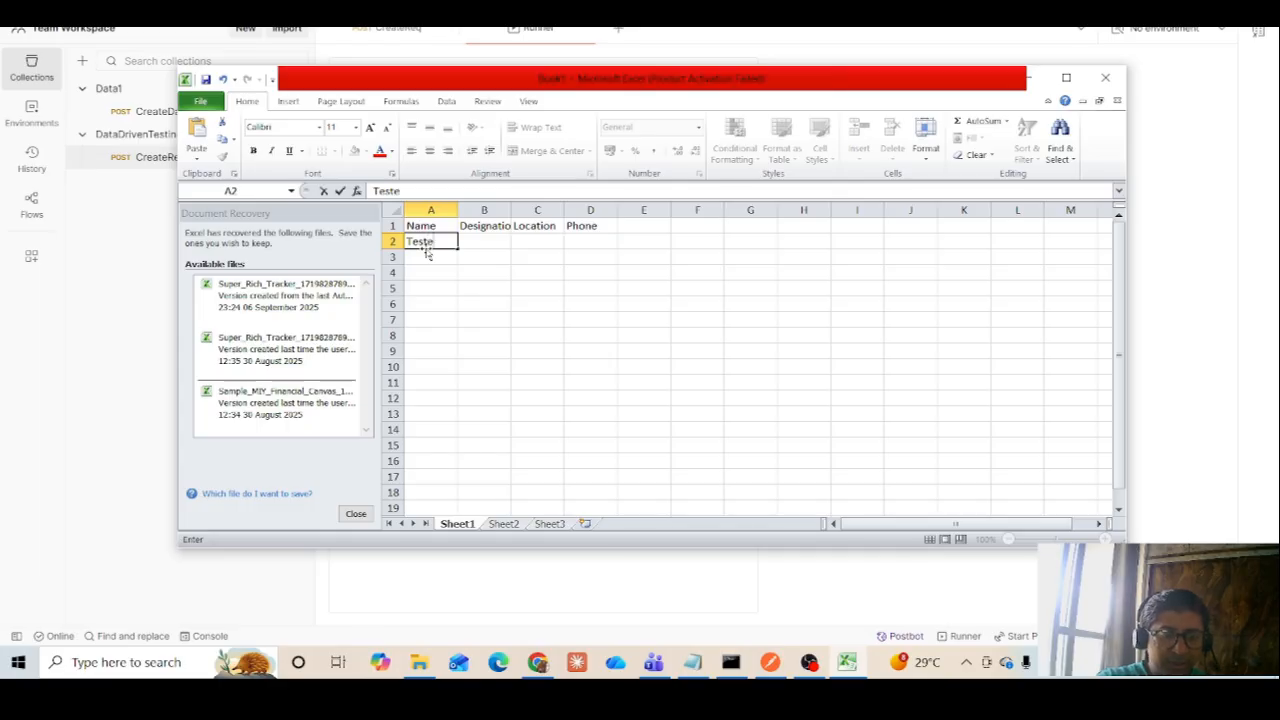
{"action": "type", "text": "r1"}
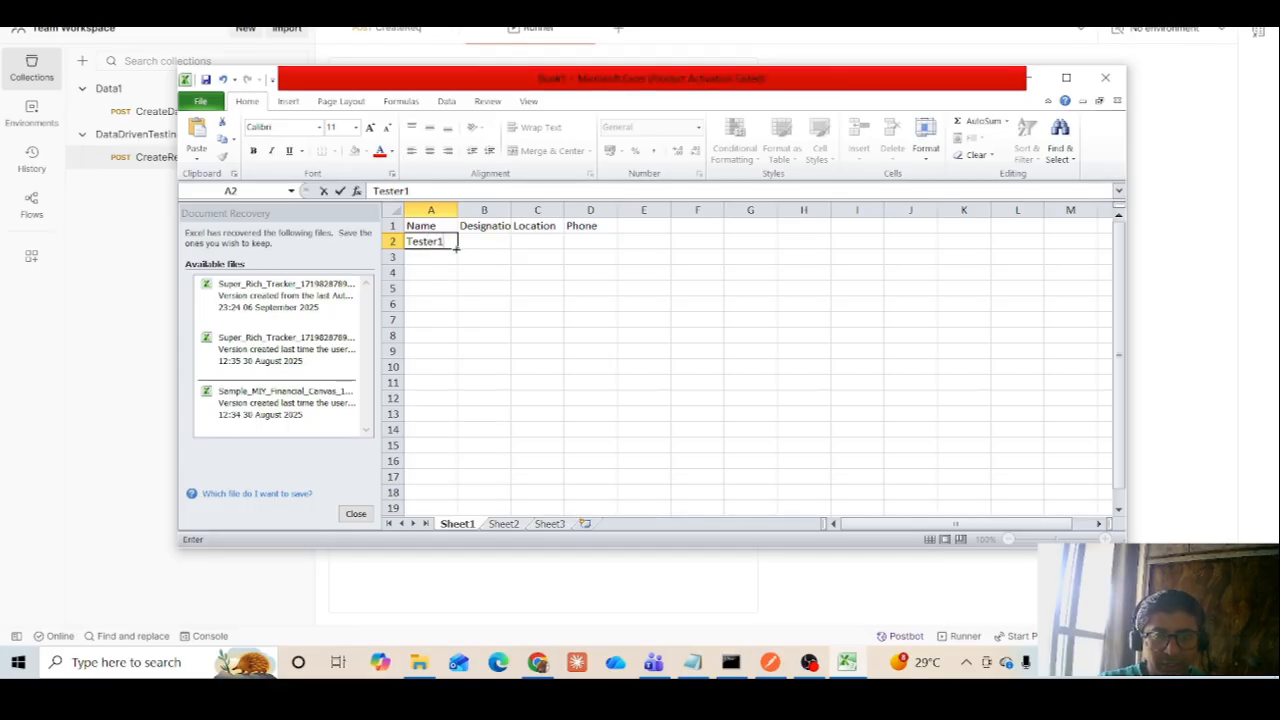
{"action": "left_click", "coordinate": [514, 252]}
{"action": "left_click", "coordinate": [425, 241]}
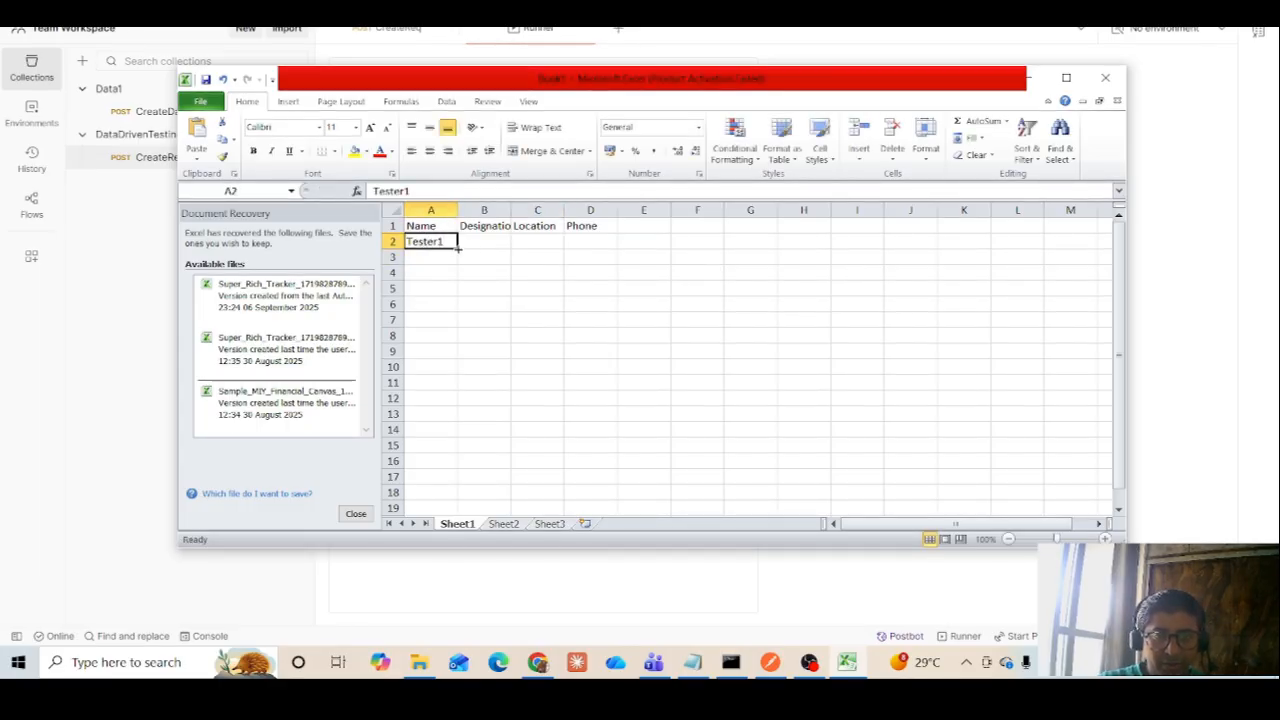
{"action": "left_click_drag", "start_coordinate": [458, 249], "coordinate": [458, 317]}
Enter Tester as the designation in cell B2, widen column B to fit its header, and fill the value down to B6
{"action": "left_click", "coordinate": [500, 243]}
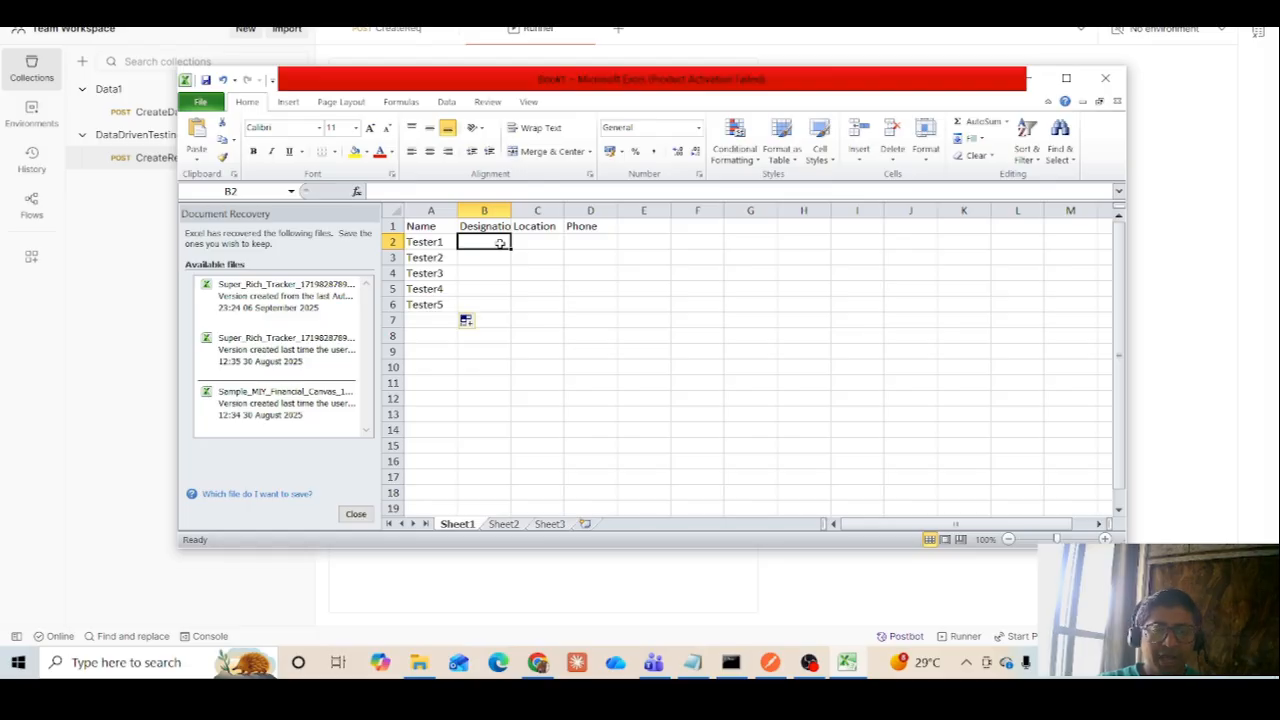
{"action": "type", "text": "Test"}
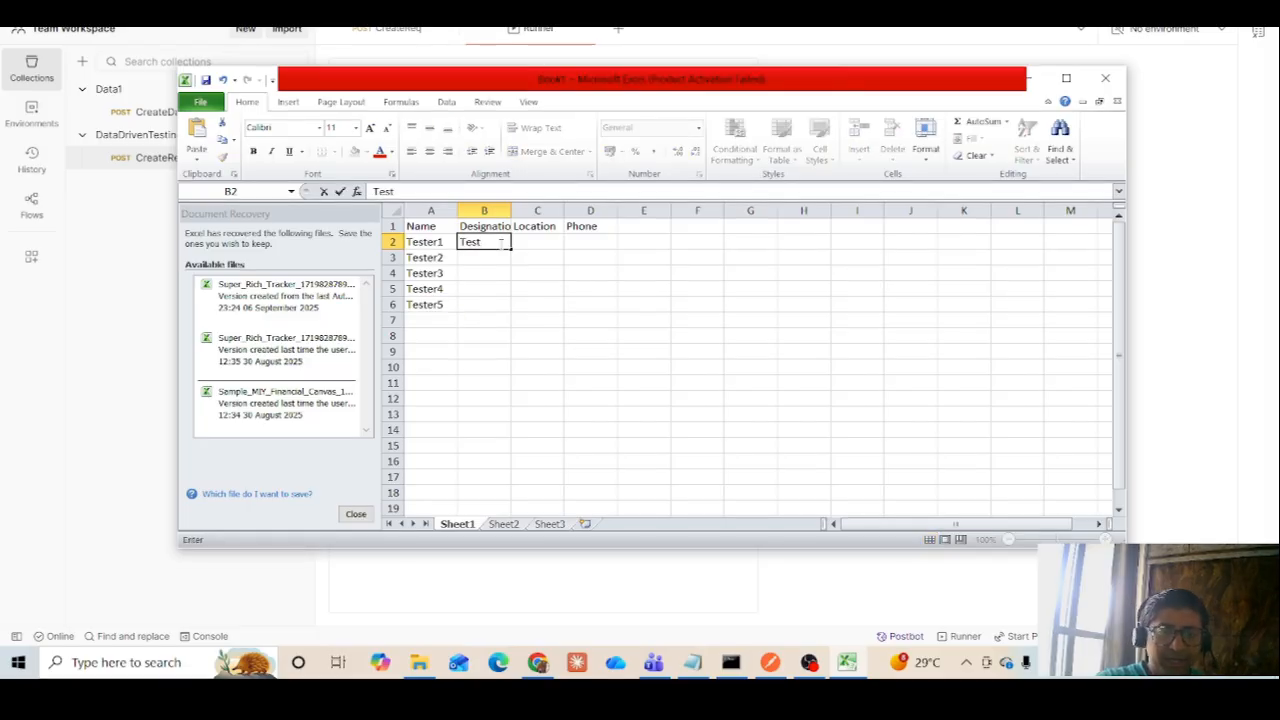
{"action": "type", "text": "er"}
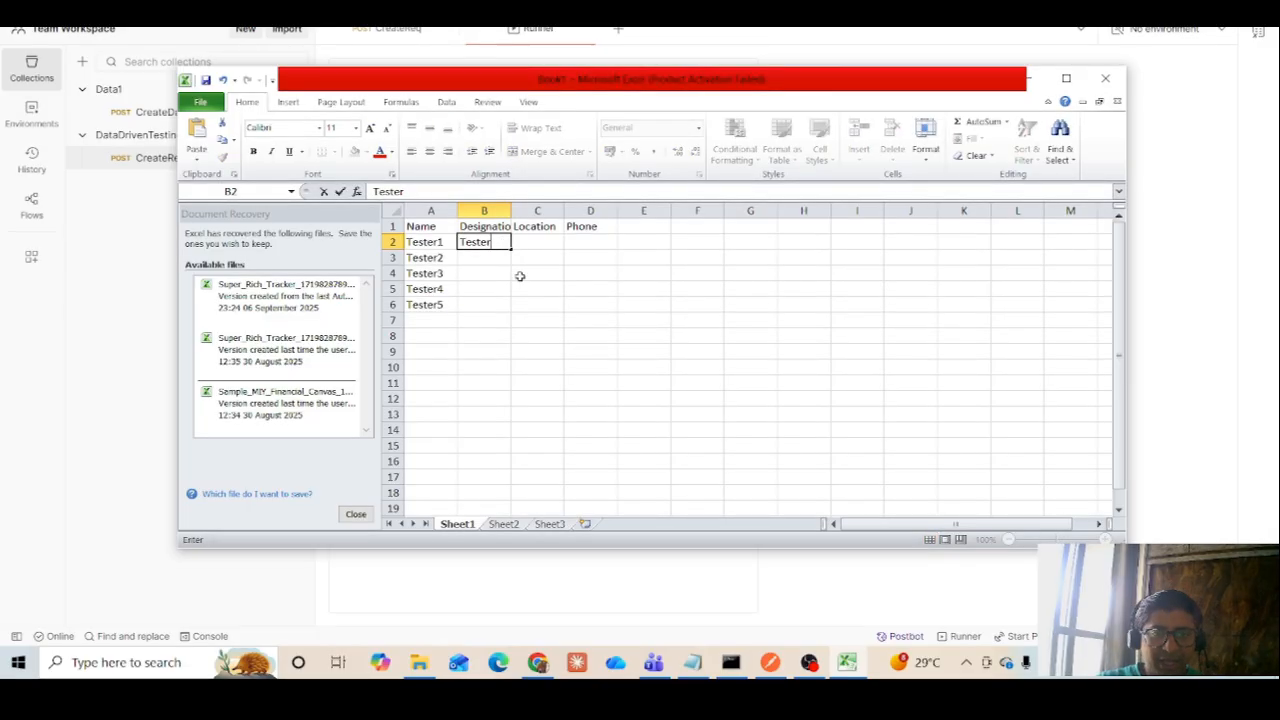
{"action": "left_click", "coordinate": [643, 335]}
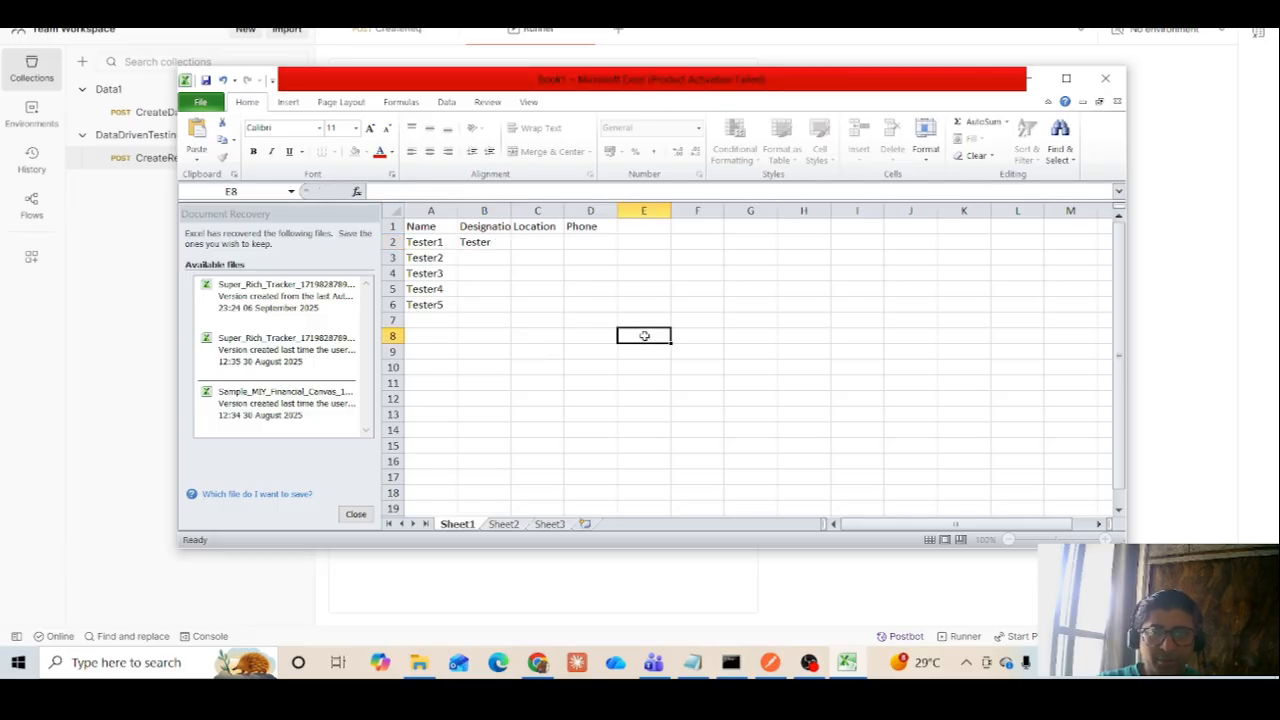
{"action": "left_click_drag", "start_coordinate": [510, 211], "coordinate": [540, 310]}
{"action": "left_click", "coordinate": [515, 241]}
Change the designation in cell B3 to QA Tester and in cell B4 to Senior Tester
{"action": "double_click", "coordinate": [487, 257]}
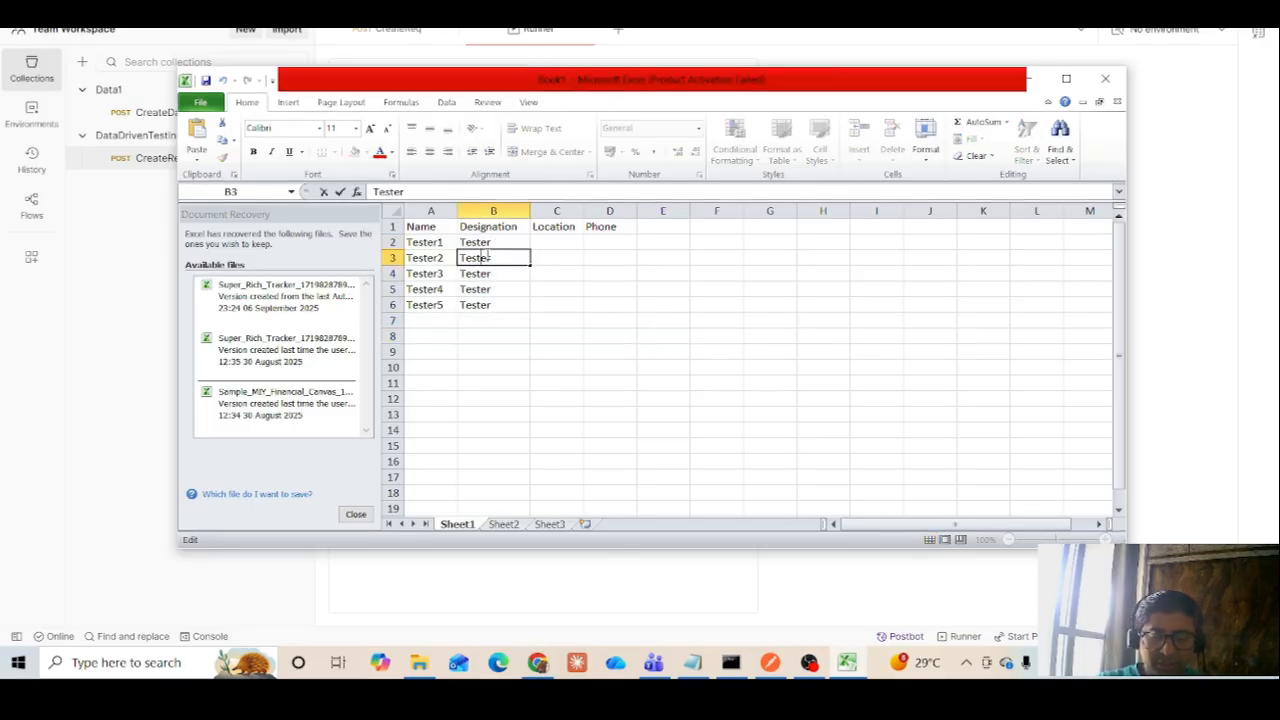
{"action": "key", "text": "Home"}
{"action": "type", "text": "QA"}
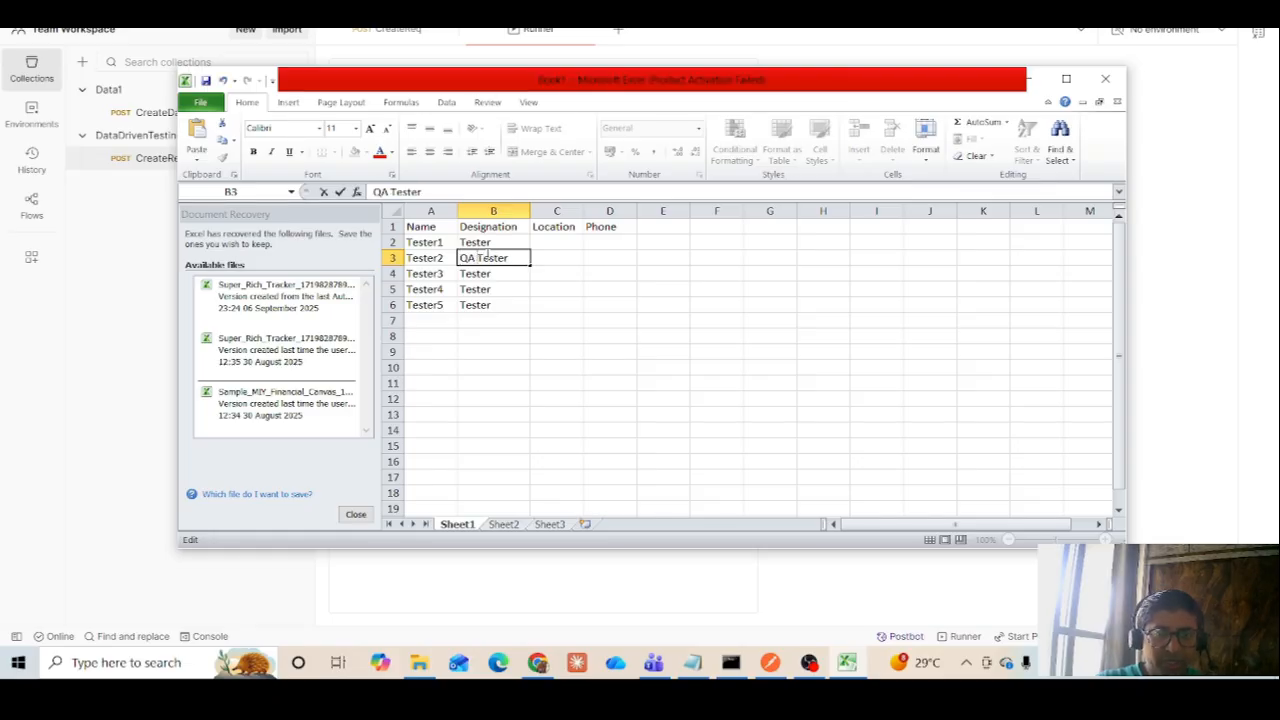
{"action": "double_click", "coordinate": [489, 273]}
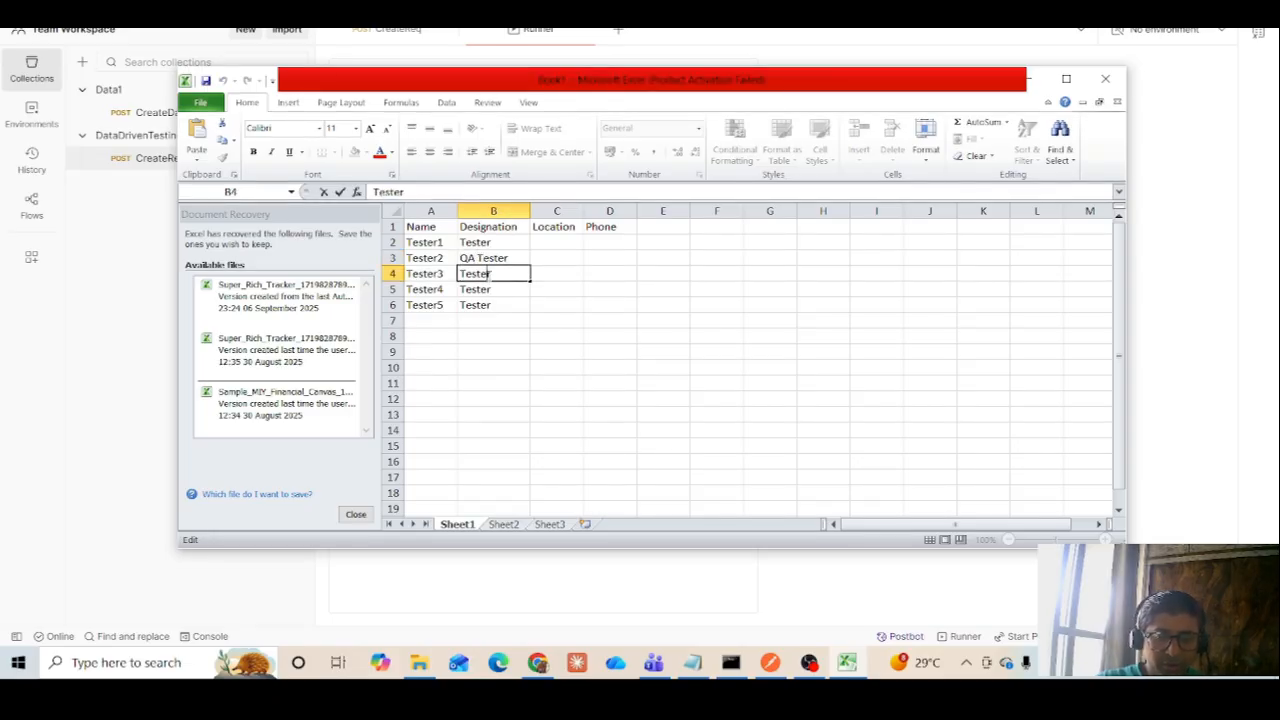
{"action": "type", "text": "Seno"}
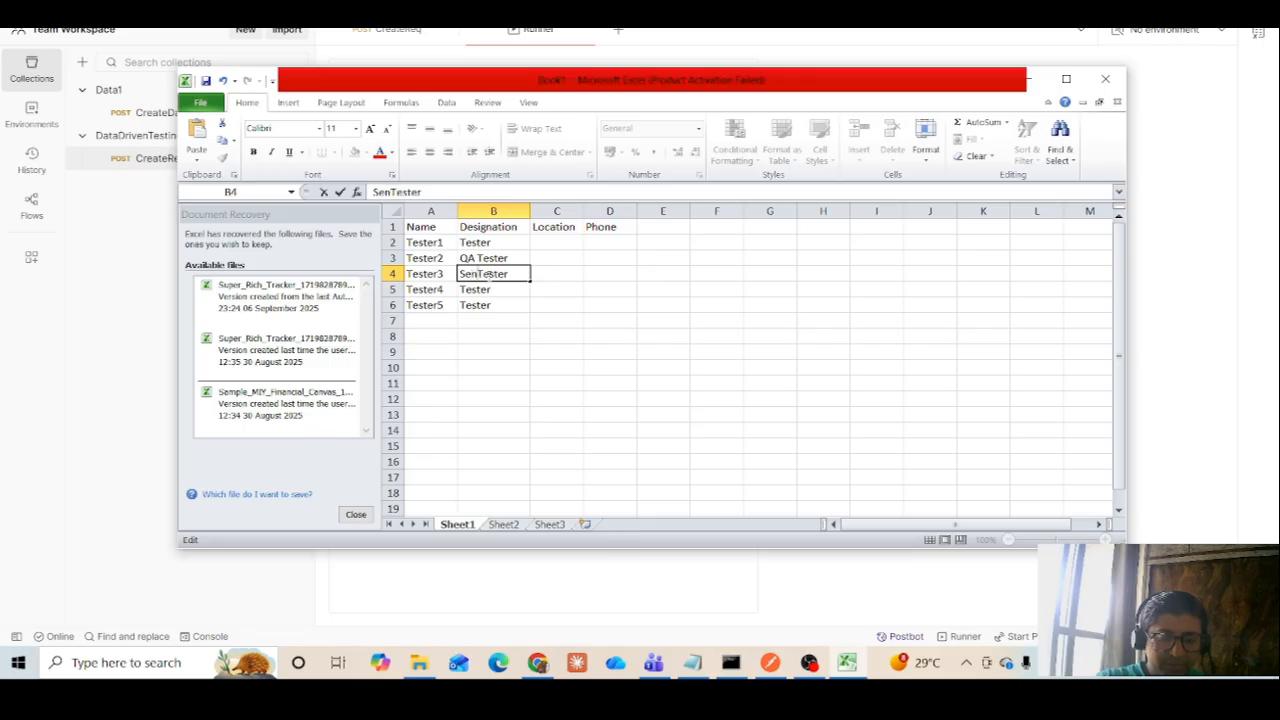
{"action": "key", "text": "BackSpace"}
{"action": "type", "text": "ior"}
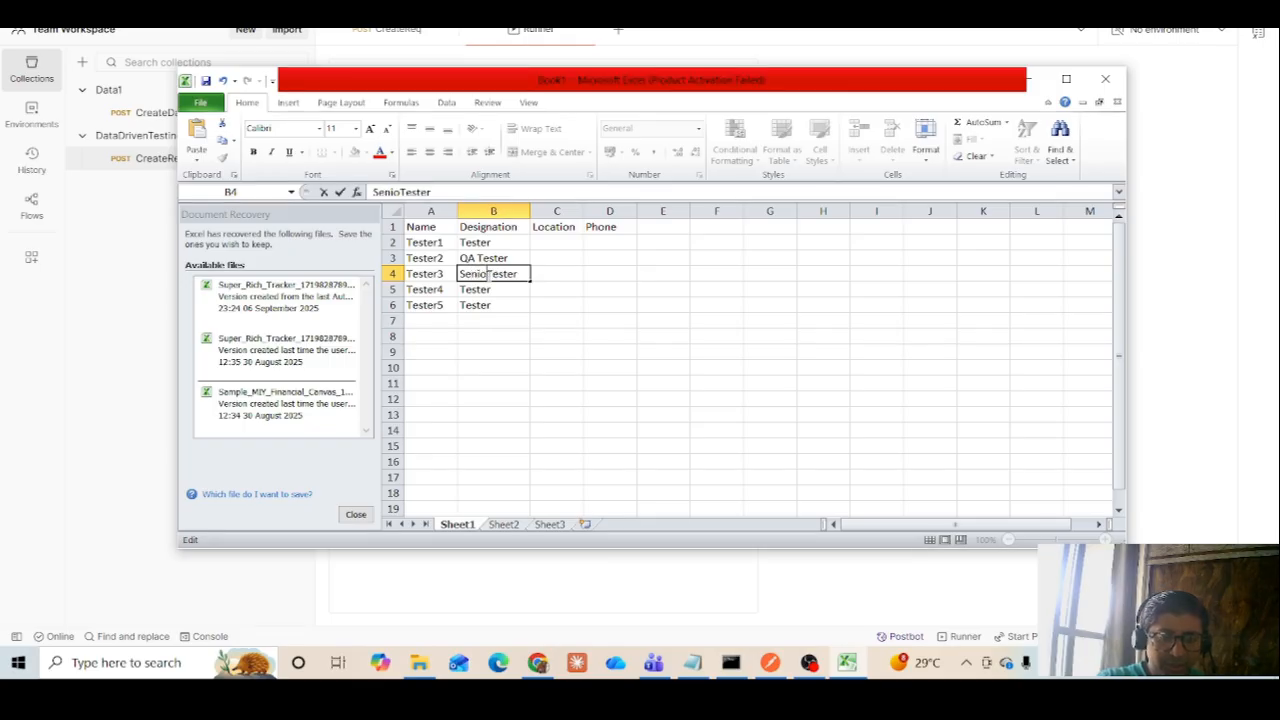
Change the designation in cell B5 to PrincipleTester and select cell B6
{"action": "left_click", "coordinate": [490, 288]}
{"action": "double_click", "coordinate": [490, 289]}
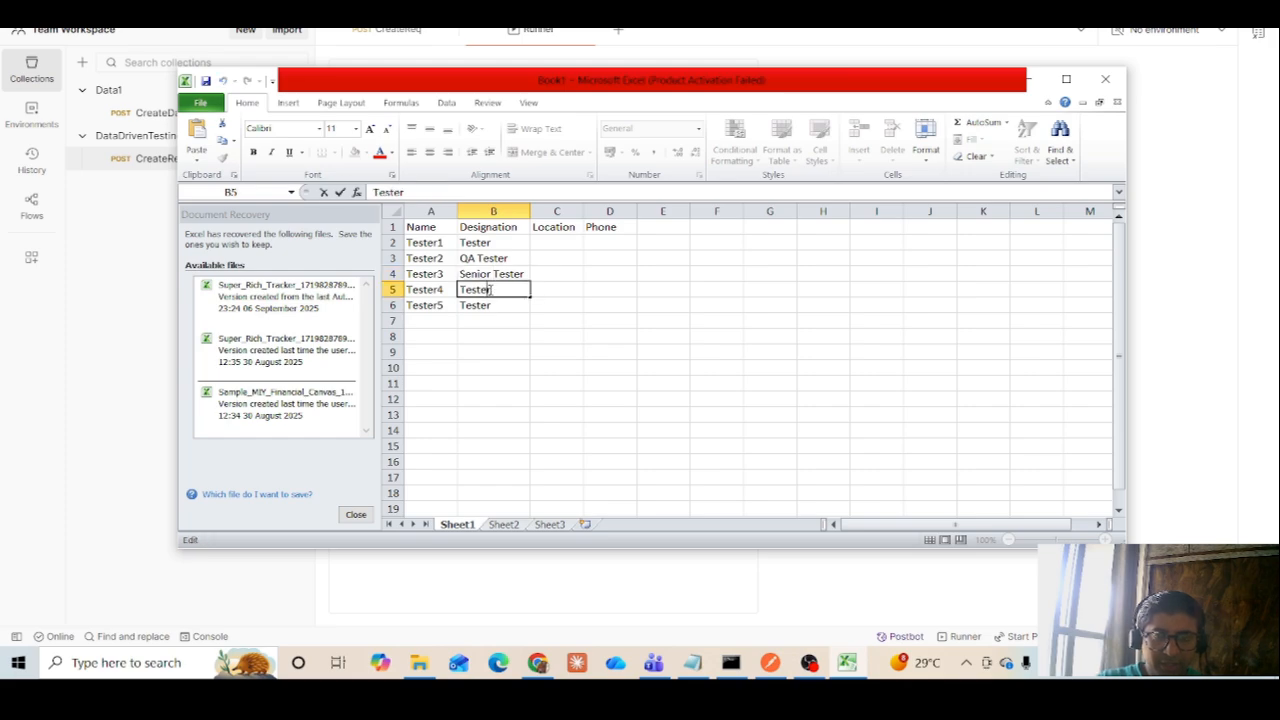
{"action": "type", "text": "Princi"}
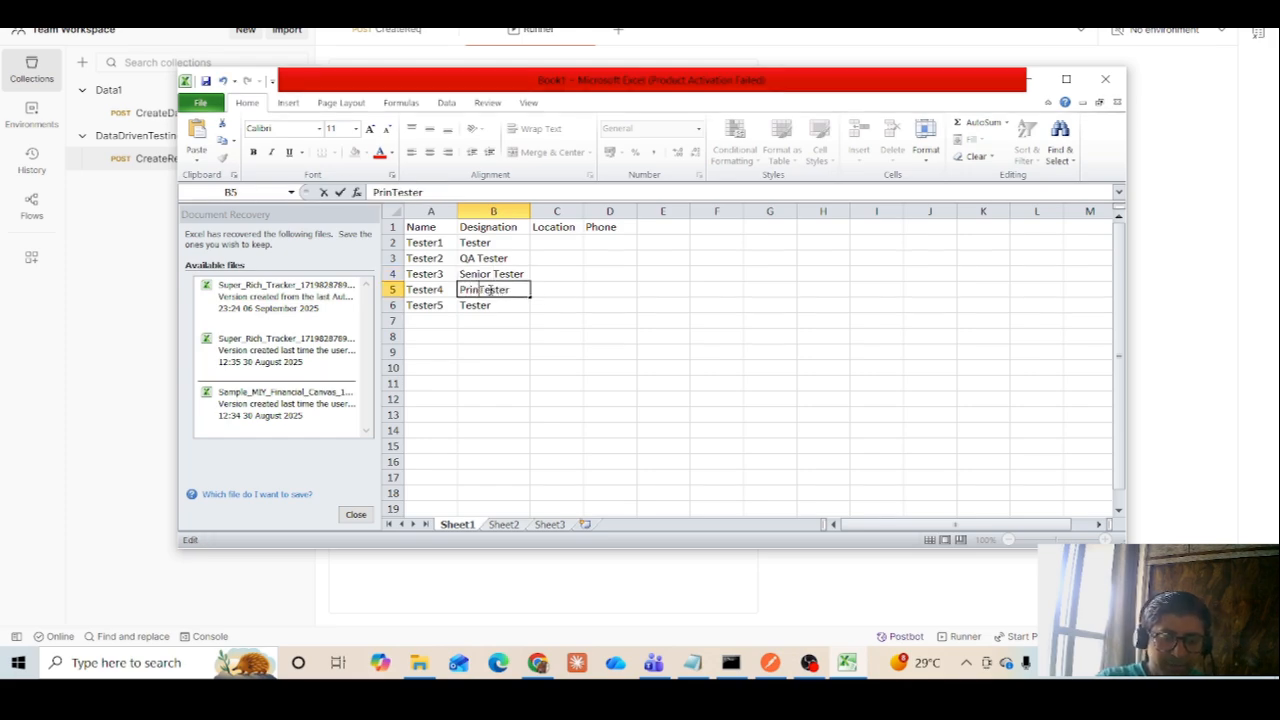
{"action": "type", "text": "ple"}
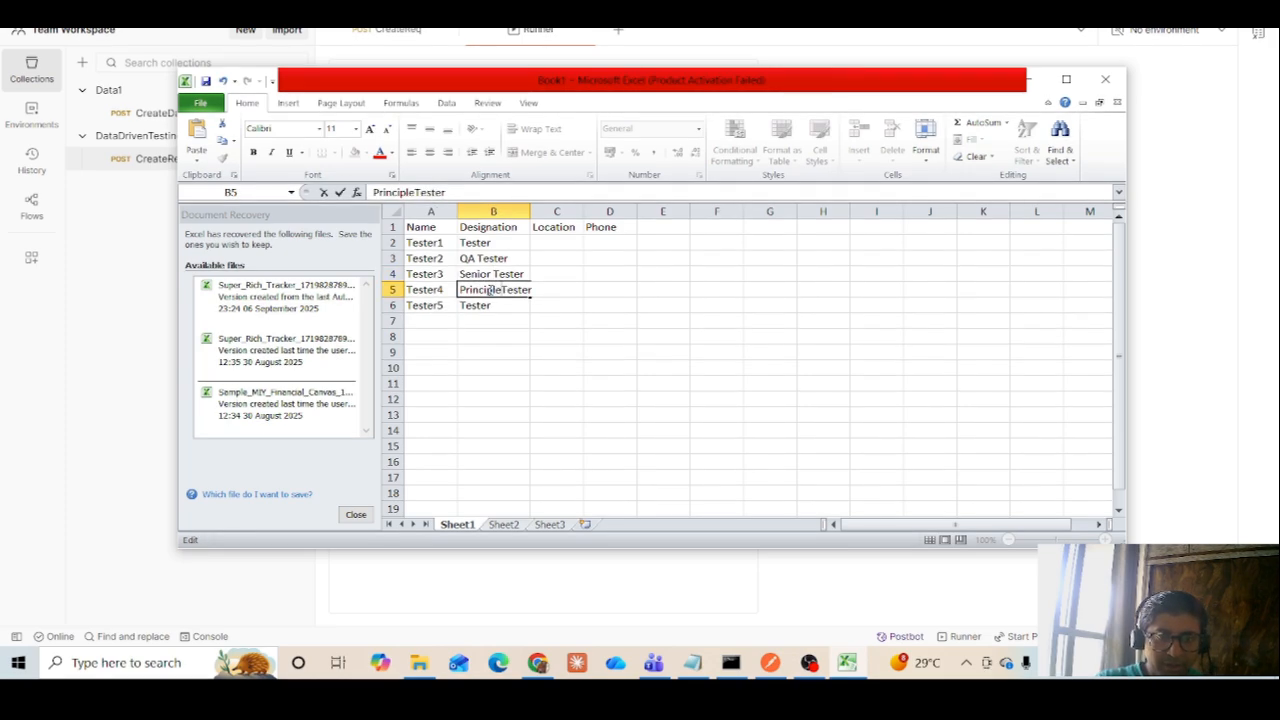
{"action": "left_click", "coordinate": [493, 310]}
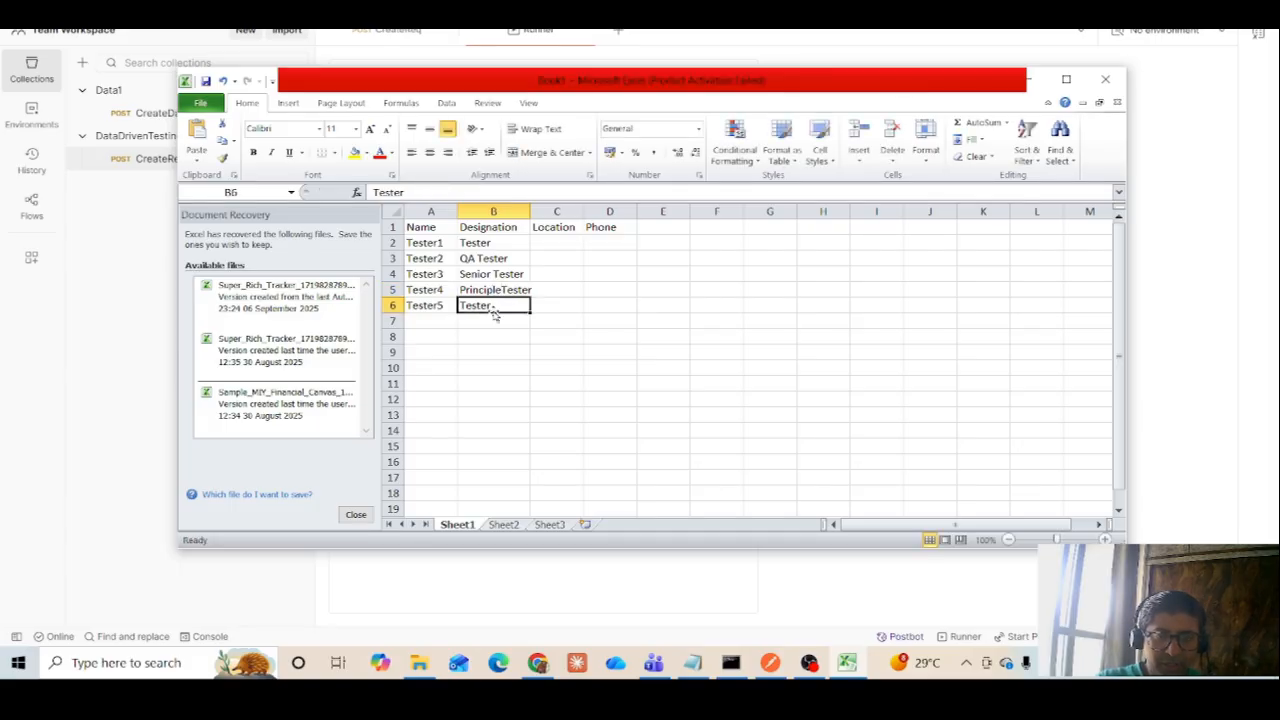
Change the designation in cell B6 to Lead Tester
{"action": "double_click", "coordinate": [481, 305]}
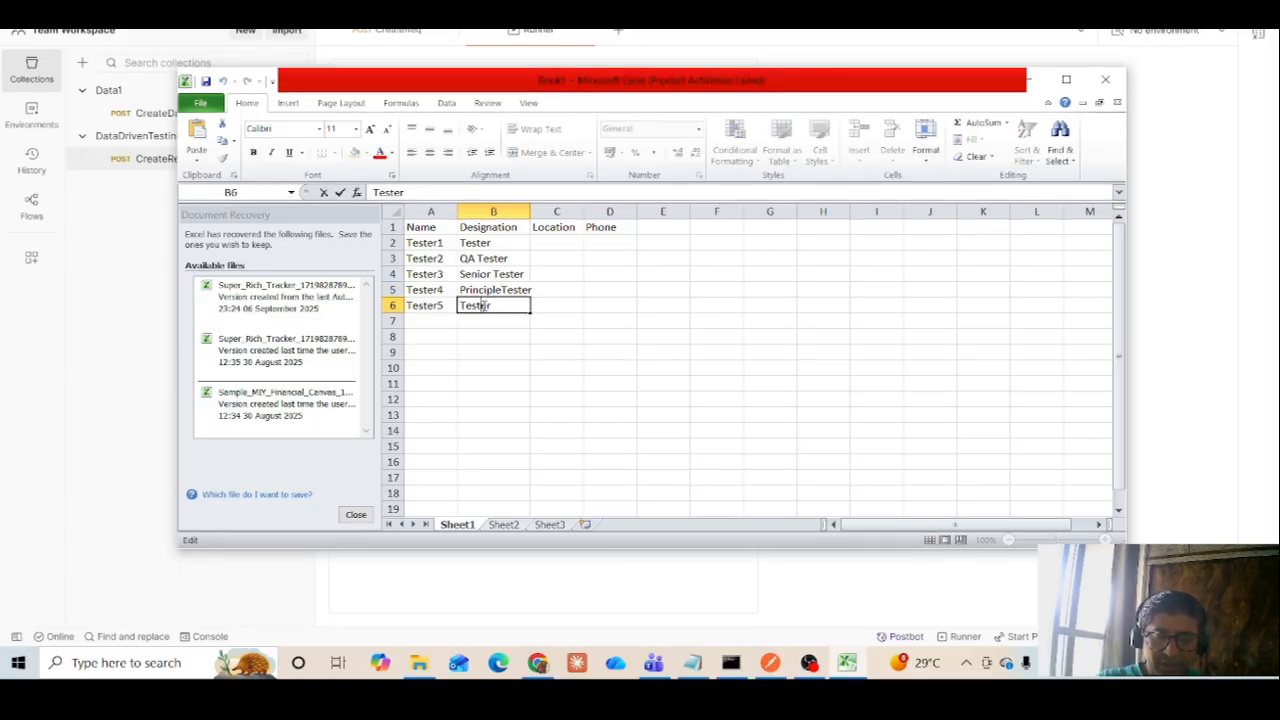
{"action": "key", "text": "Home"}
{"action": "type", "text": "Lead"}
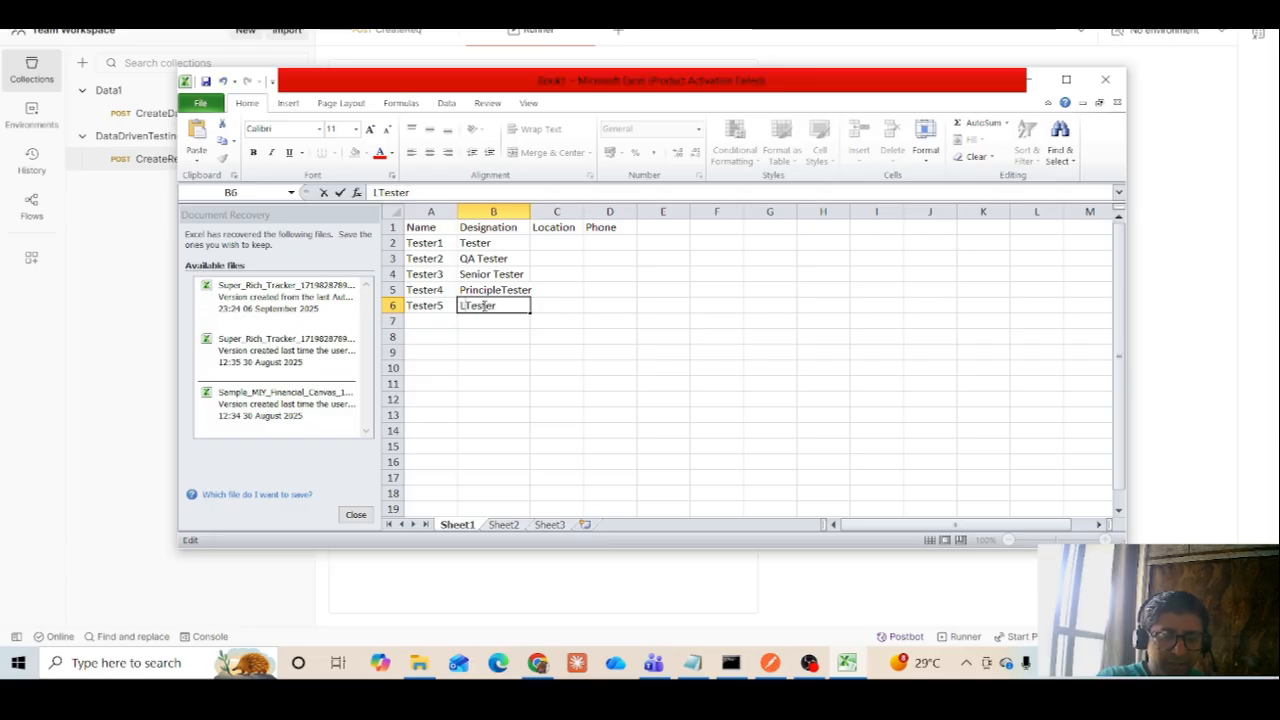
{"action": "left_click", "coordinate": [611, 308]}
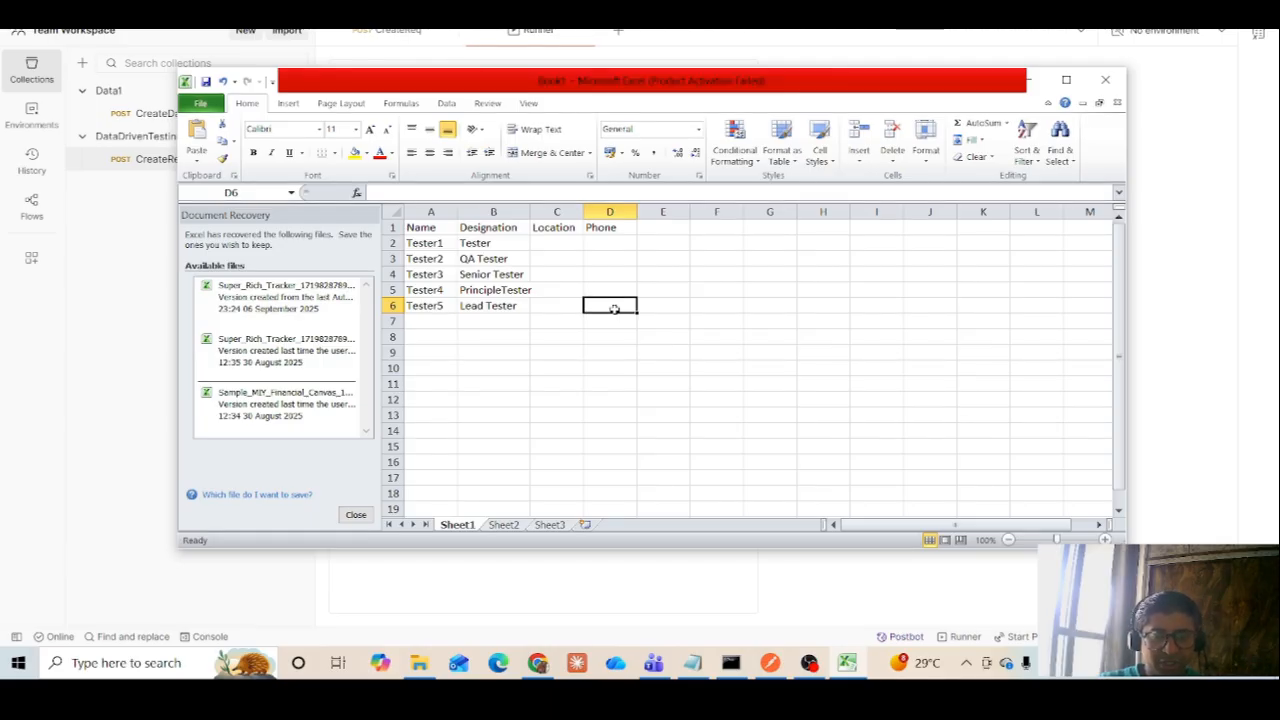
Switch to Postman and examine the CreateReq request's JSON body, enlarging the request area to reveal it
{"action": "left_click", "coordinate": [786, 658]}
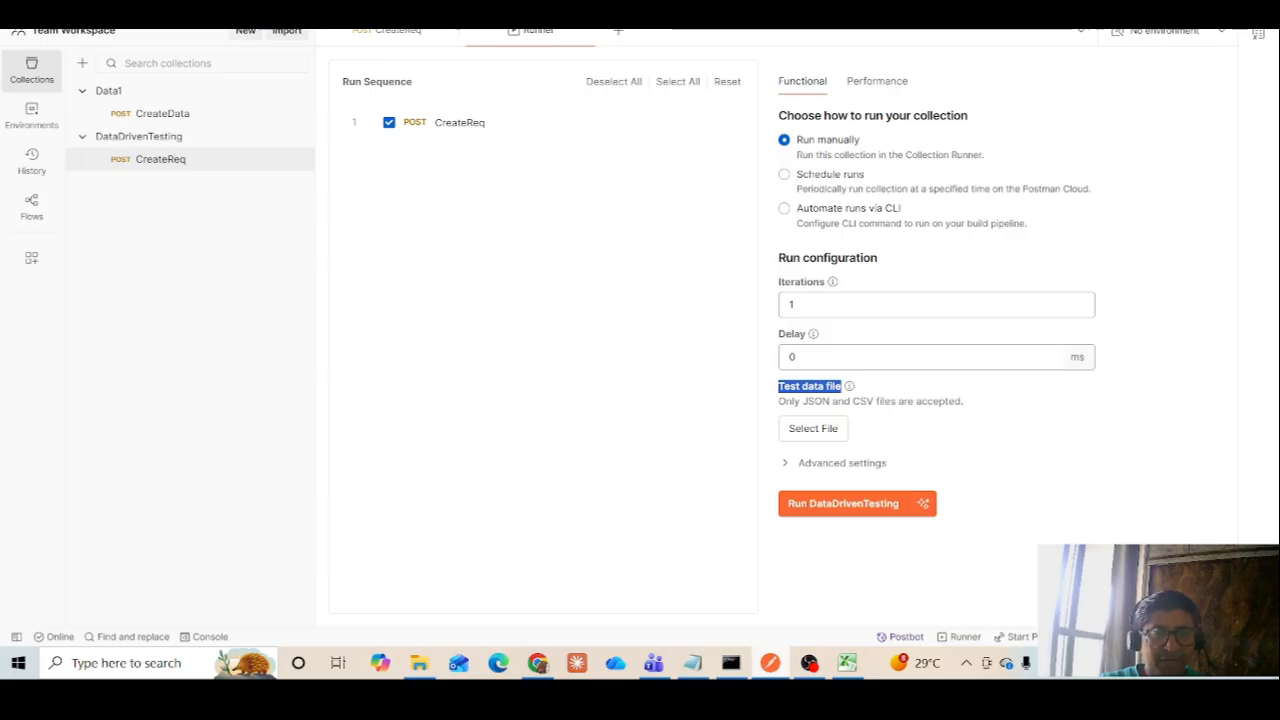
{"action": "left_click", "coordinate": [385, 30]}
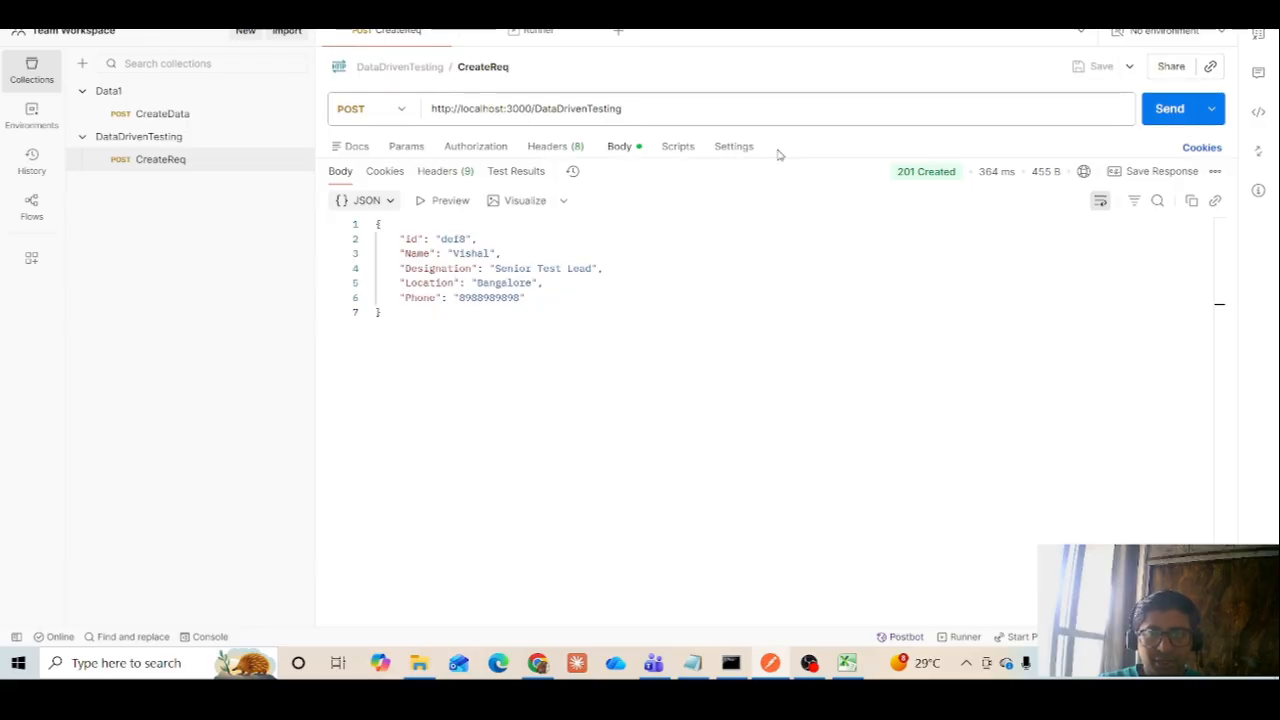
{"action": "left_click_drag", "start_coordinate": [779, 158], "coordinate": [791, 363]}
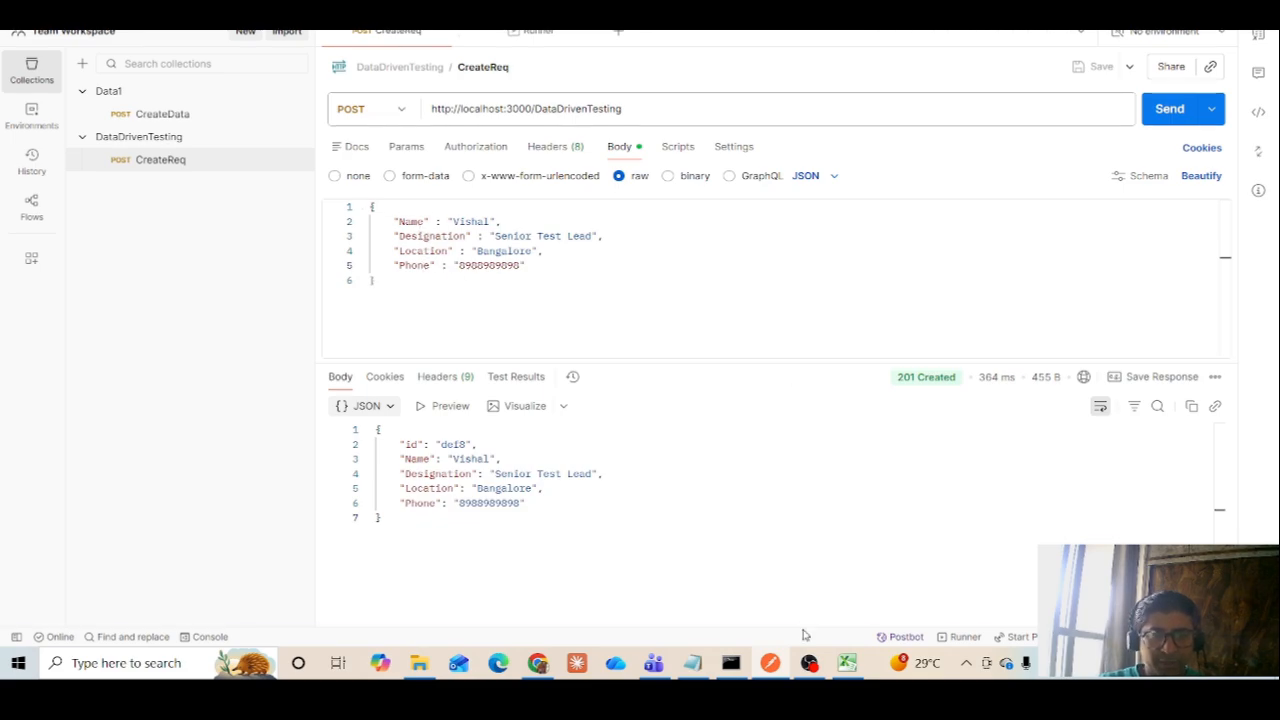
Back in Excel, enter the locations Mumbai, Bangalore, Pune, Delhi and Orrisa in cells C2 to C6
{"action": "left_click", "coordinate": [851, 666]}
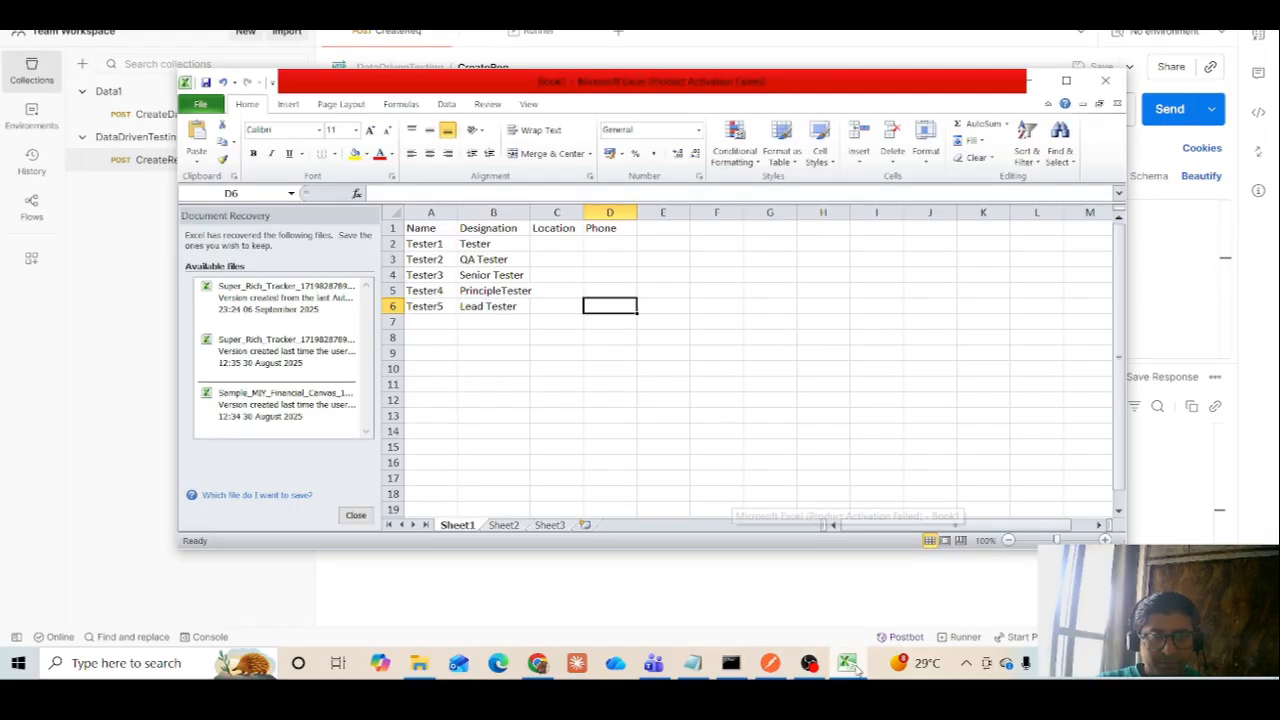
{"action": "left_click", "coordinate": [560, 245]}
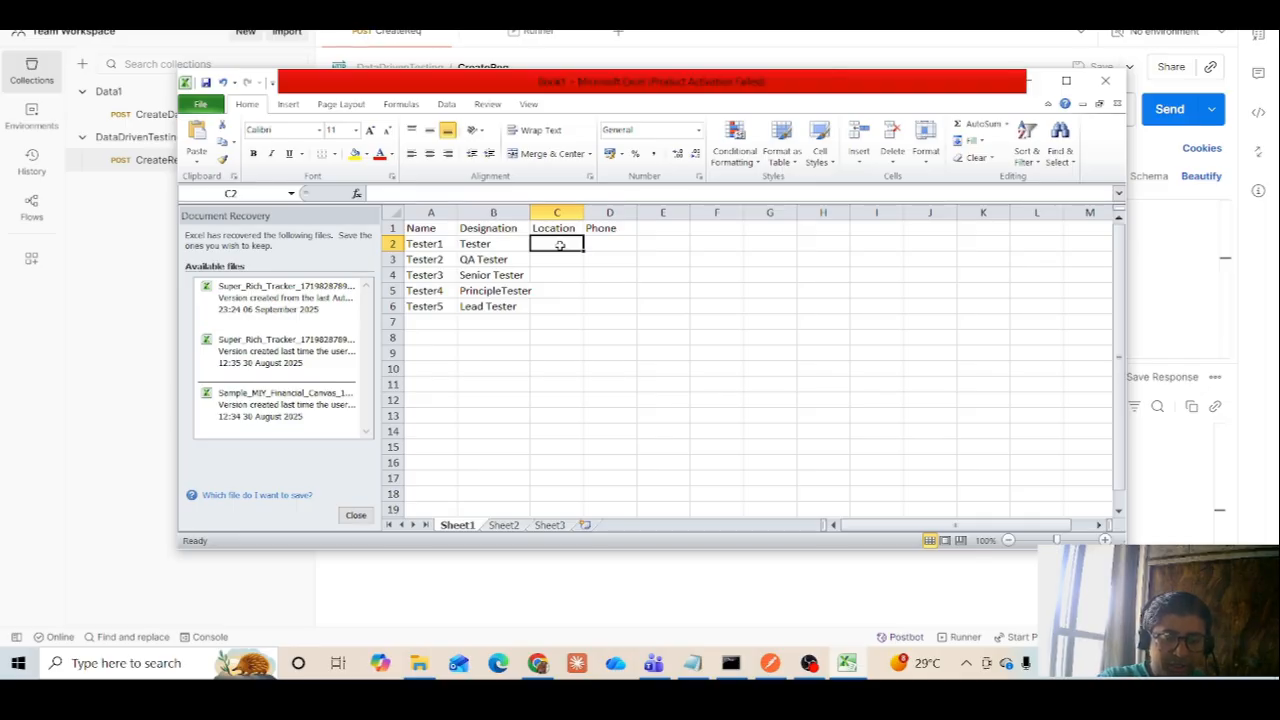
{"action": "type", "text": "Mumbai"}
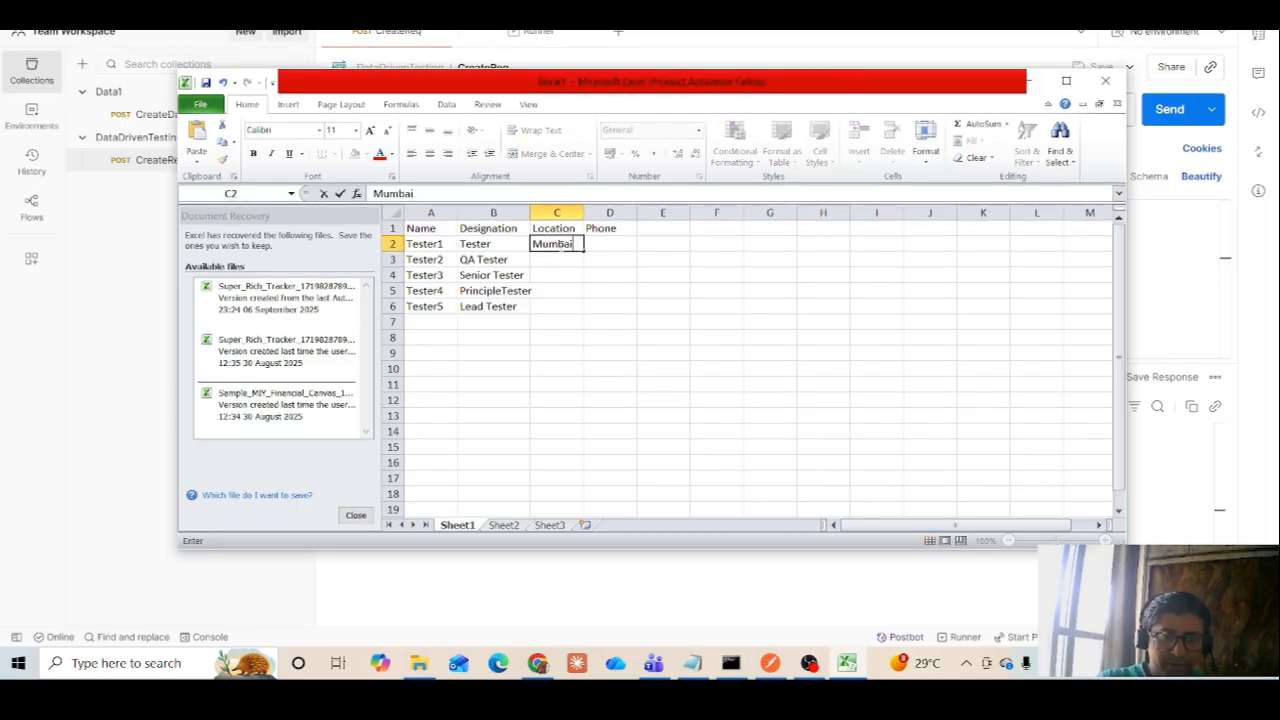
{"action": "key", "text": "Return"}
{"action": "type", "text": "B"}
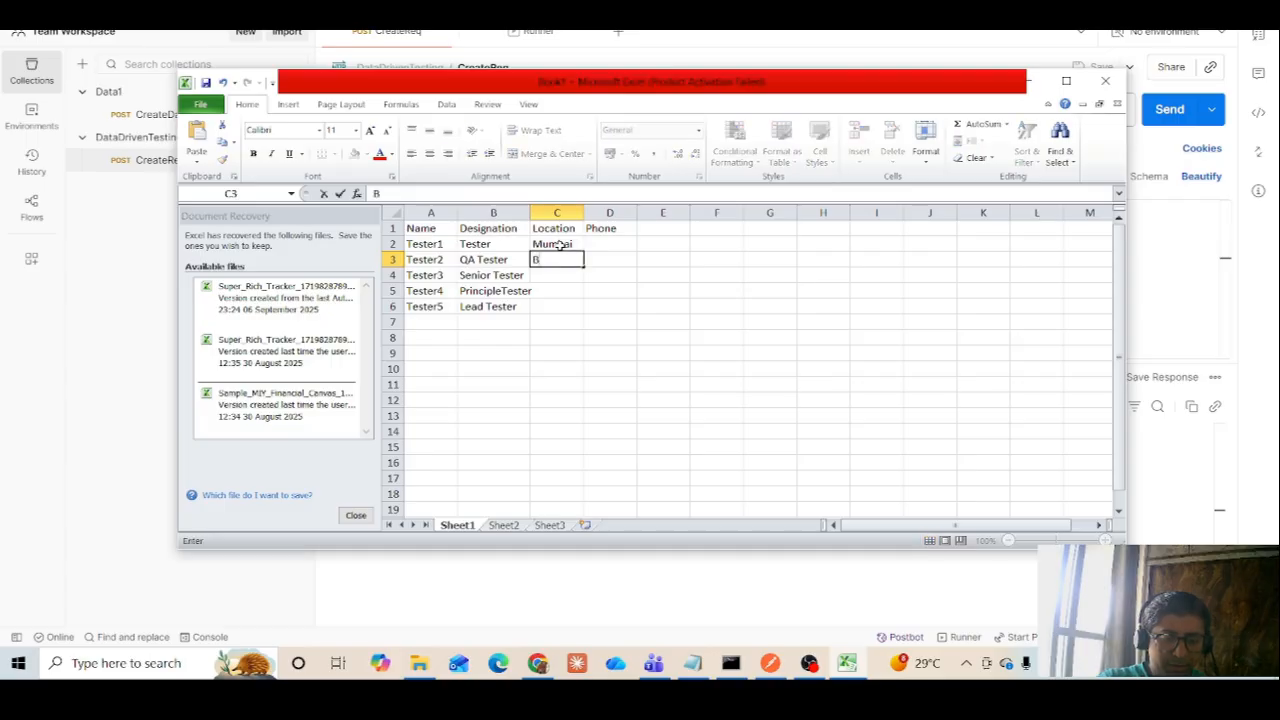
{"action": "type", "text": "angalore"}
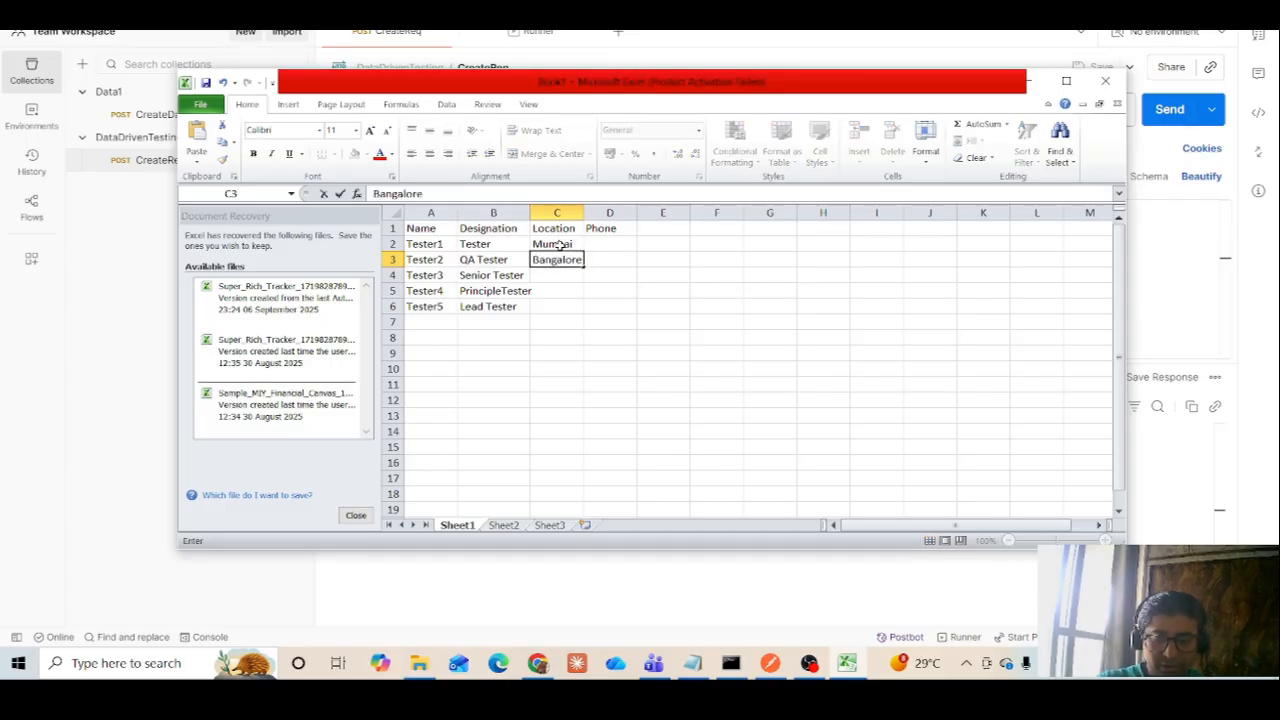
{"action": "key", "text": "Return"}
{"action": "type", "text": "Pune"}
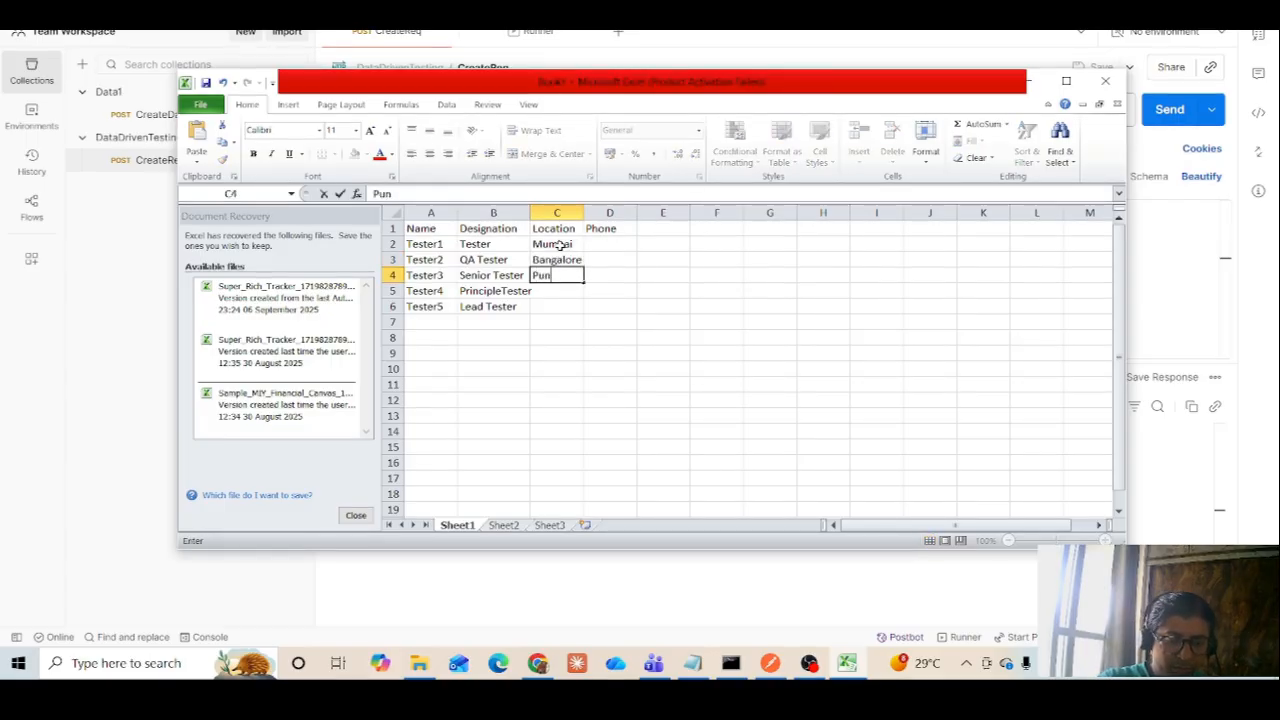
{"action": "key", "text": "Return"}
{"action": "type", "text": "Delhi"}
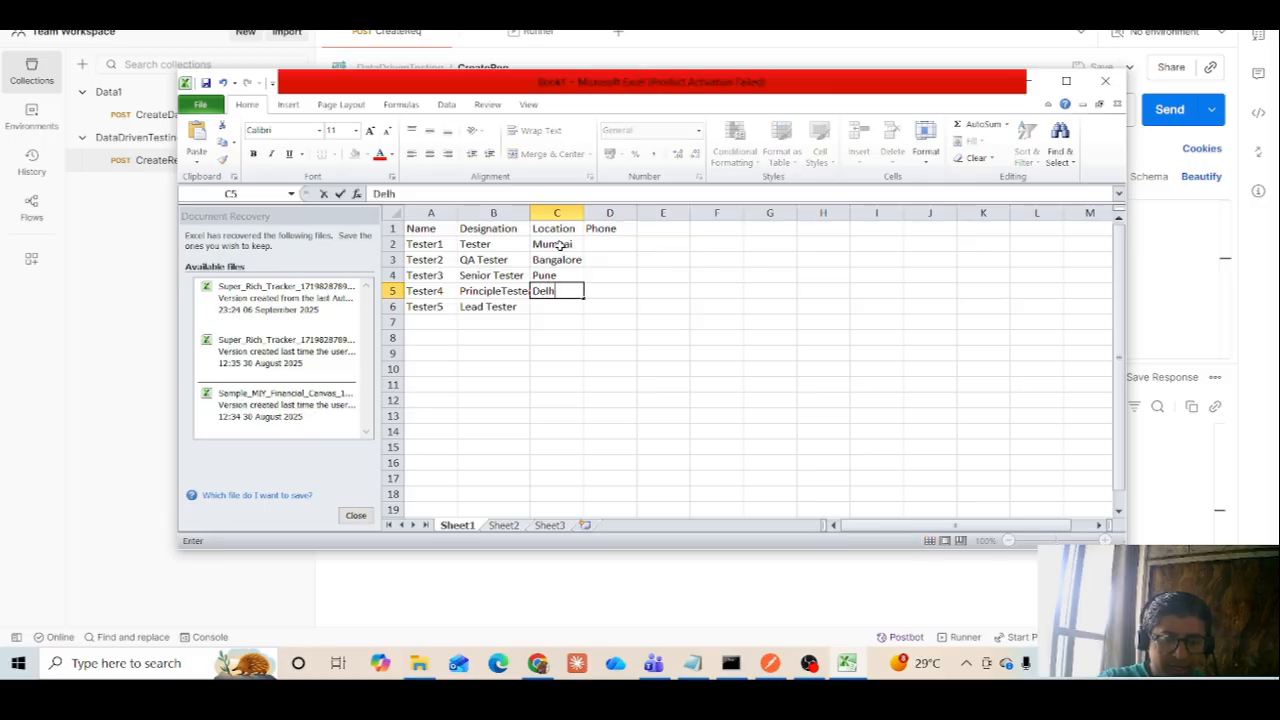
{"action": "key", "text": "Return"}
{"action": "type", "text": "Orrisa"}
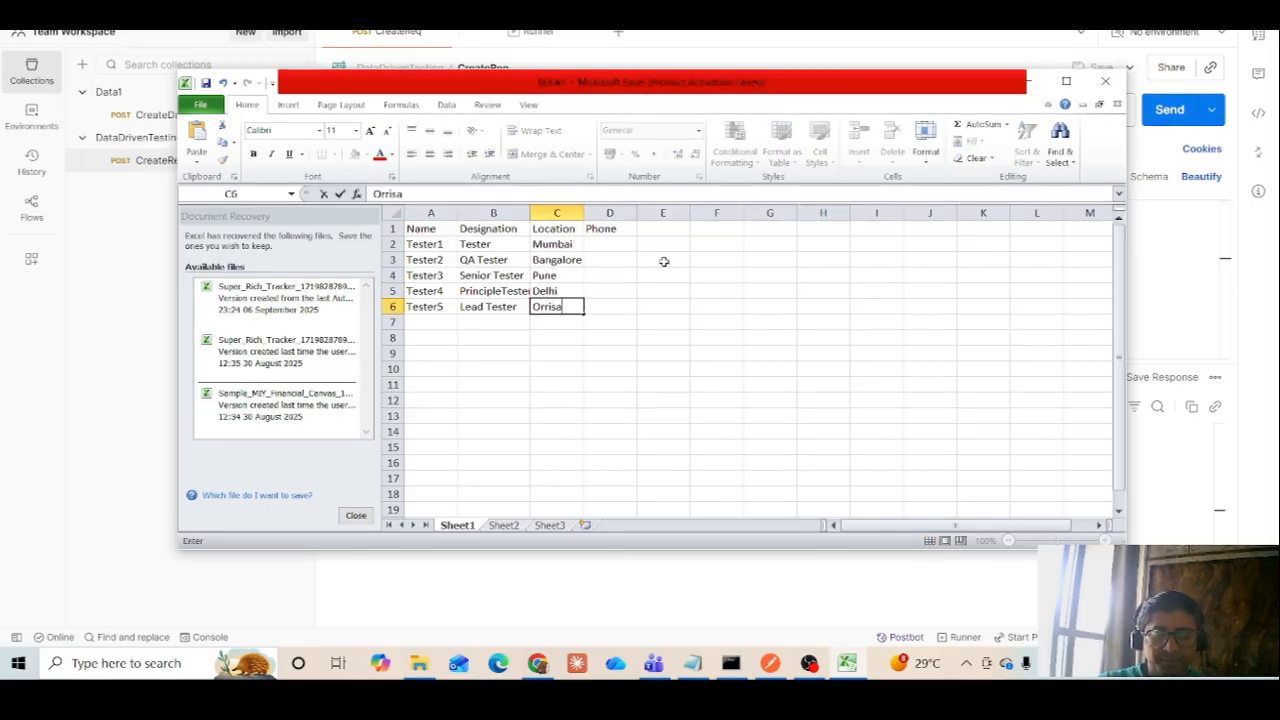
Enter placeholder phone numbers for Tester1, Tester2 and Tester3 in cells D2 to D4
{"action": "left_click_drag", "start_coordinate": [661, 260], "coordinate": [600, 247]}
{"action": "type", "text": "111"}
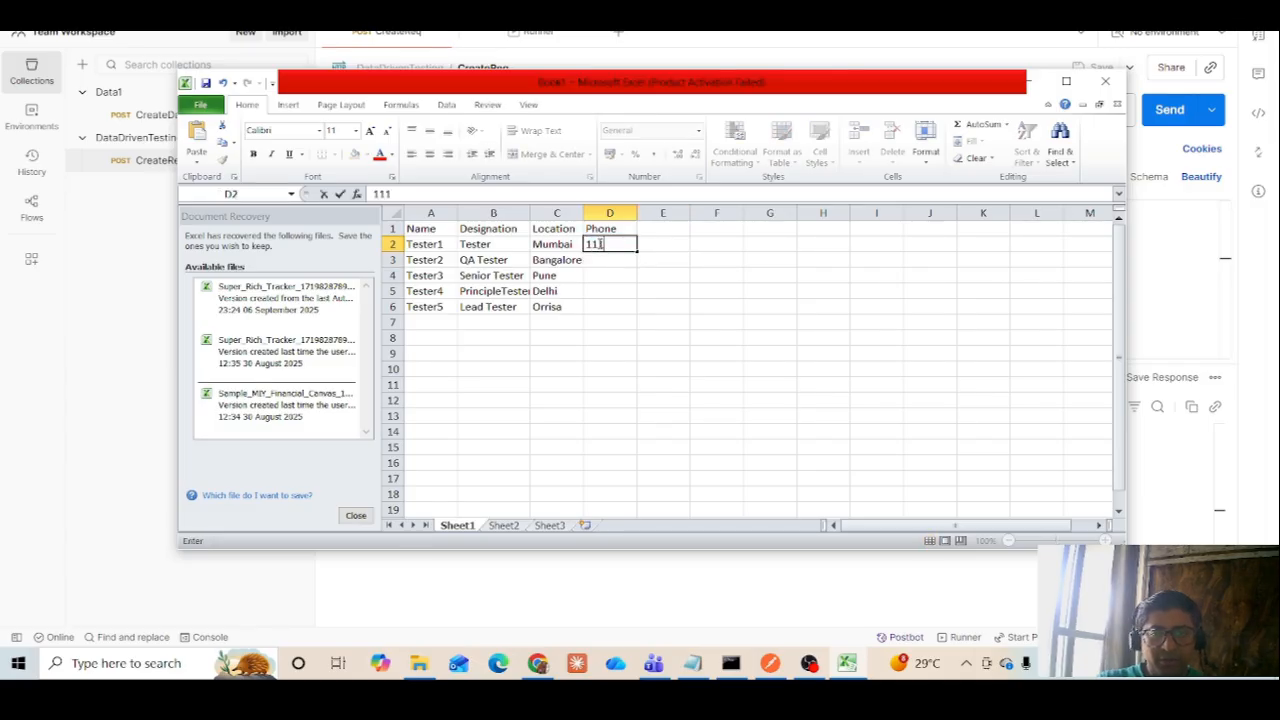
{"action": "type", "text": "1111111"}
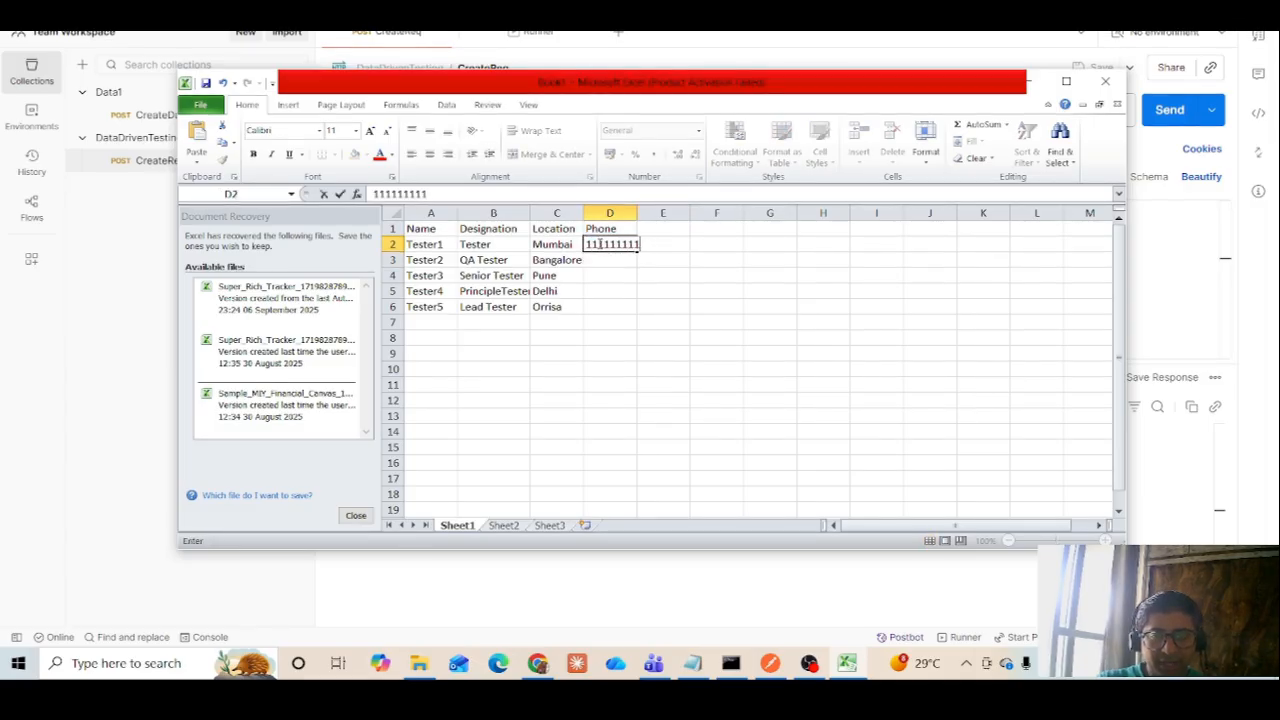
{"action": "key", "text": "Return"}
{"action": "type", "text": "2222222222"}
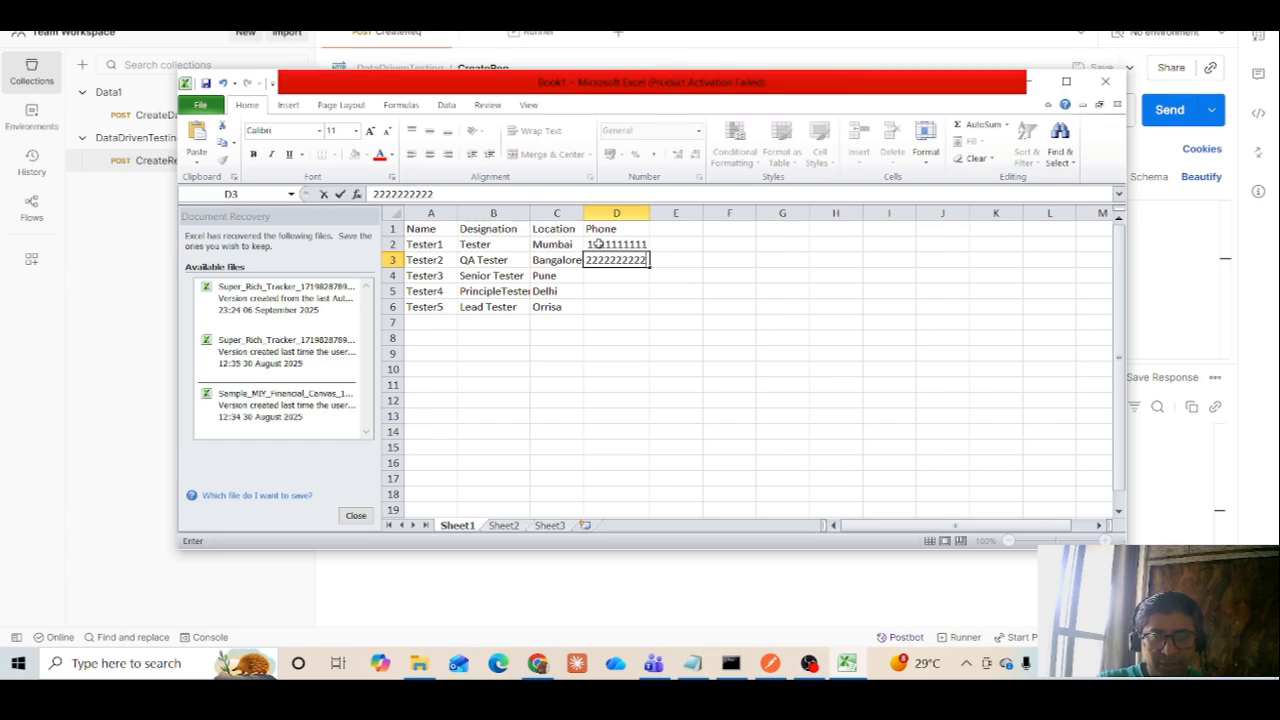
{"action": "key", "text": "Return"}
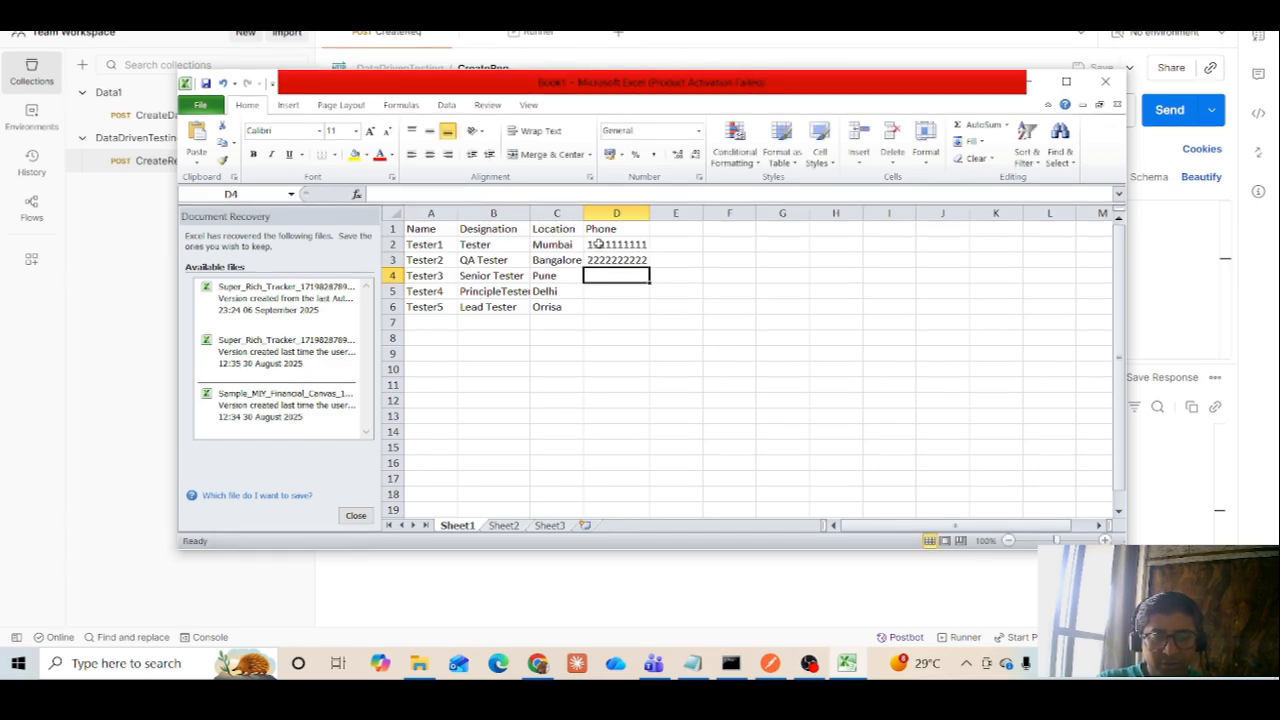
{"action": "type", "text": "33333333"}
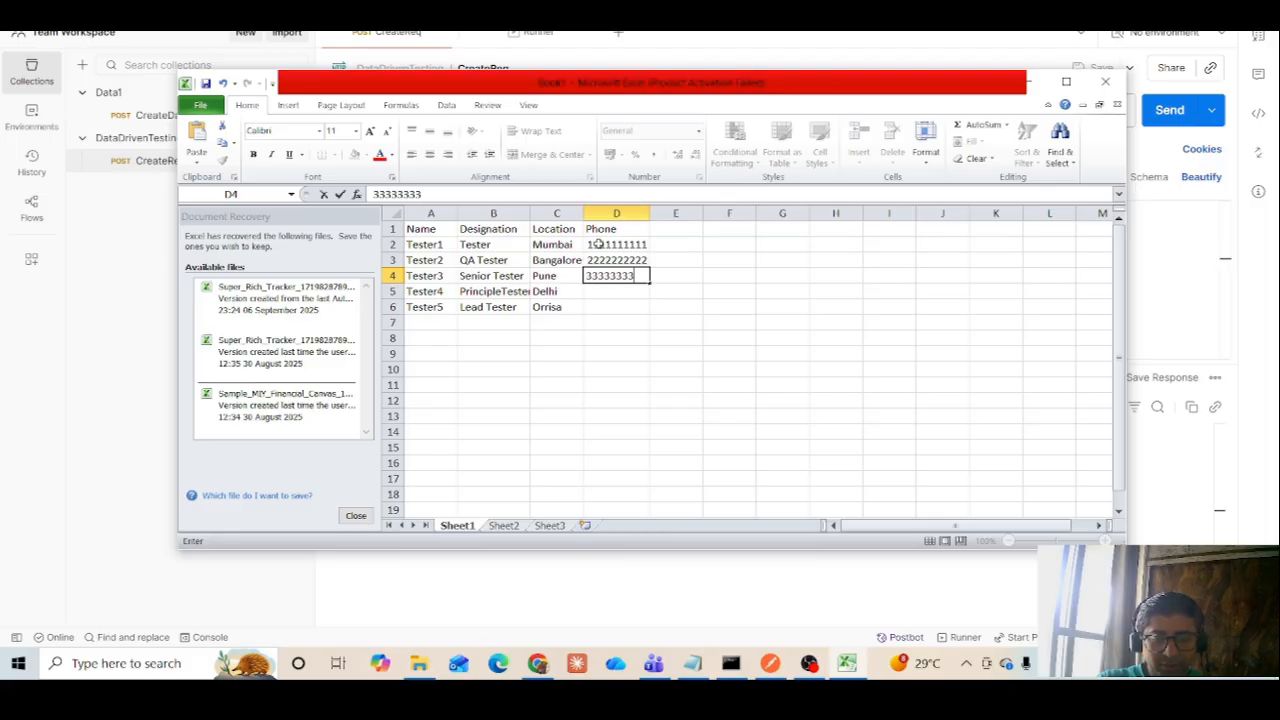
{"action": "type", "text": "33"}
{"action": "key", "text": "Return"}
Enter placeholder phone numbers for Tester4 and Tester5 in cells D5 and D6
{"action": "type", "text": "44"}
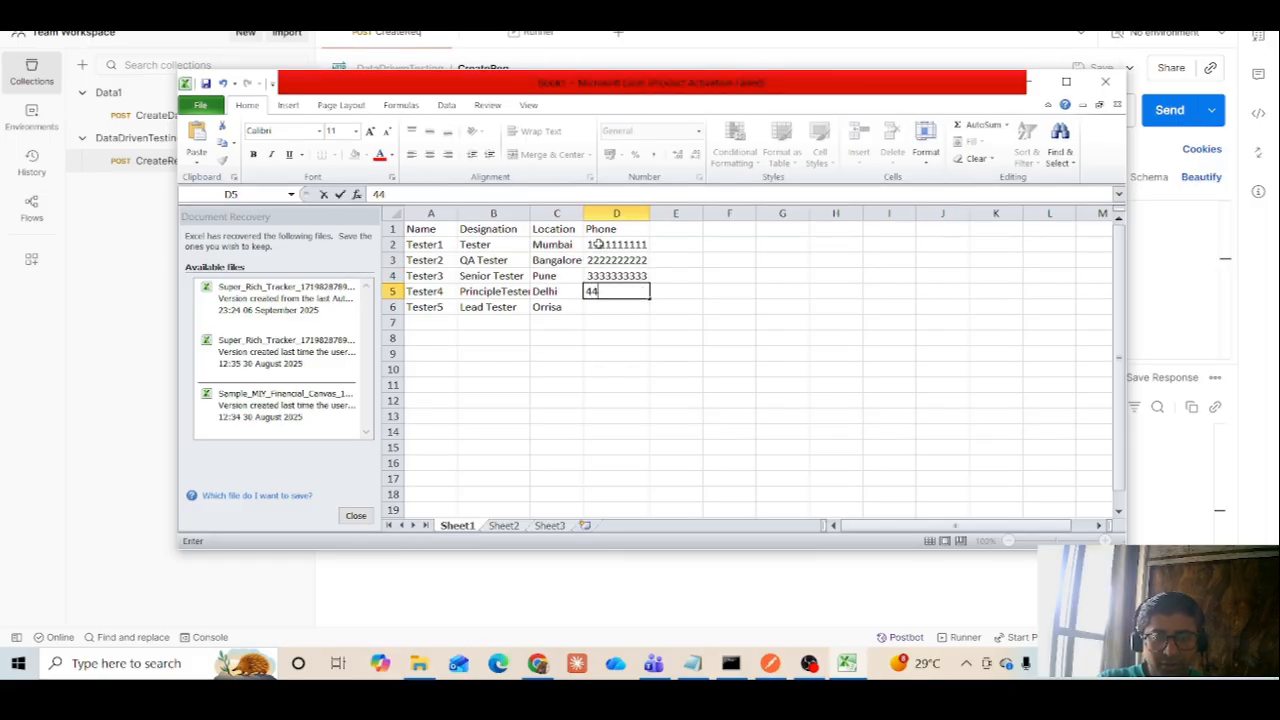
{"action": "type", "text": "444444444"}
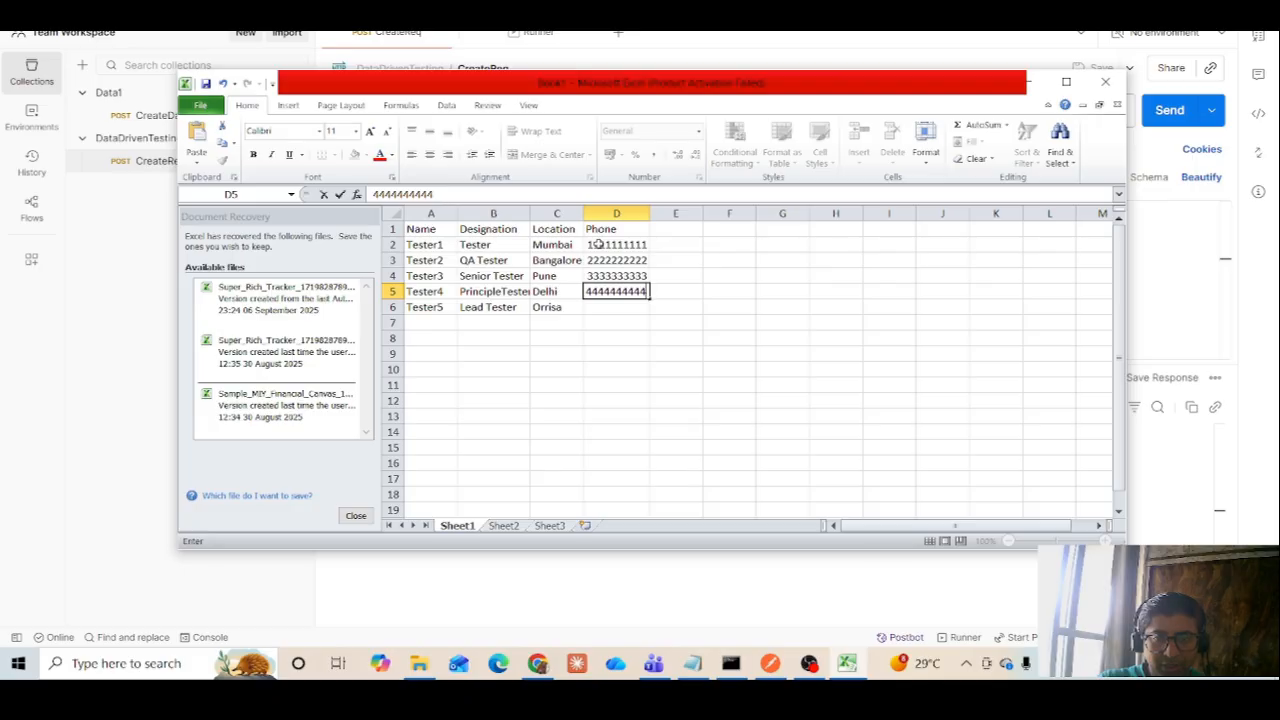
{"action": "key", "text": "Return"}
{"action": "type", "text": "44"}
{"action": "key", "text": "BackSpace"}
{"action": "key", "text": "BackSpace"}
{"action": "key", "text": "BackSpace"}
{"action": "key", "text": "BackSpace"}
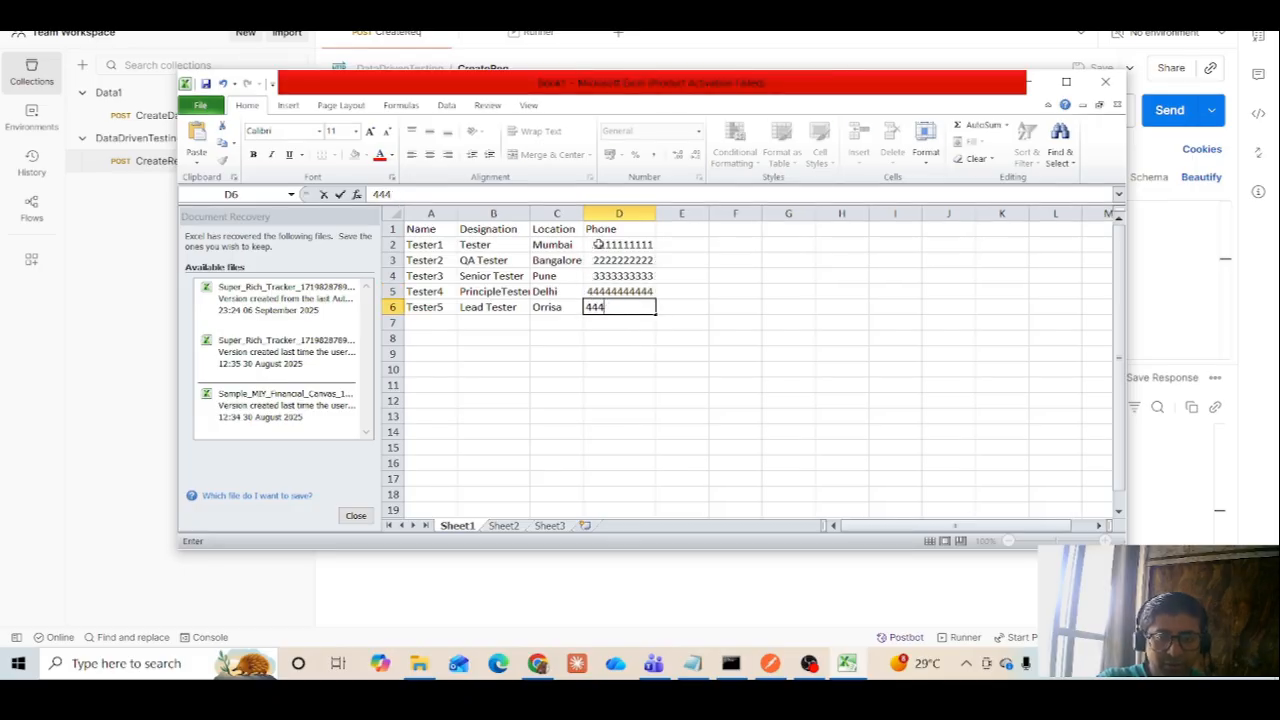
{"action": "type", "text": "55555"}
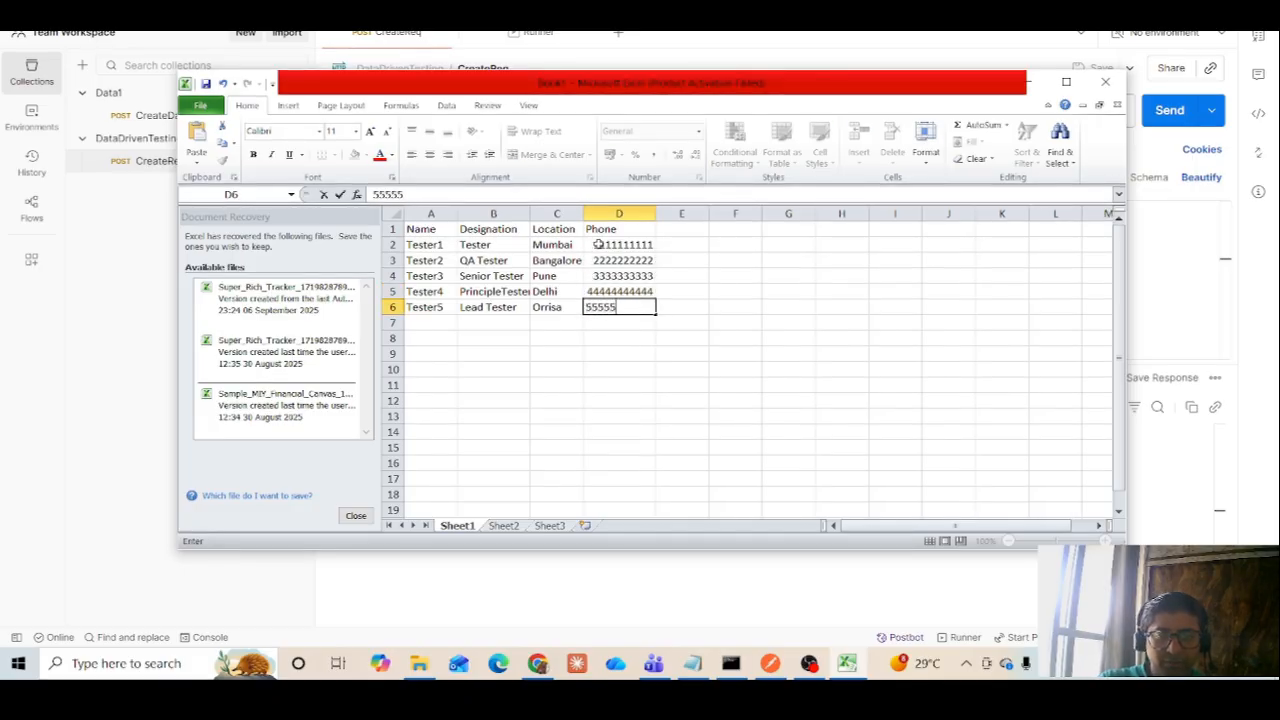
{"action": "type", "text": "555555"}
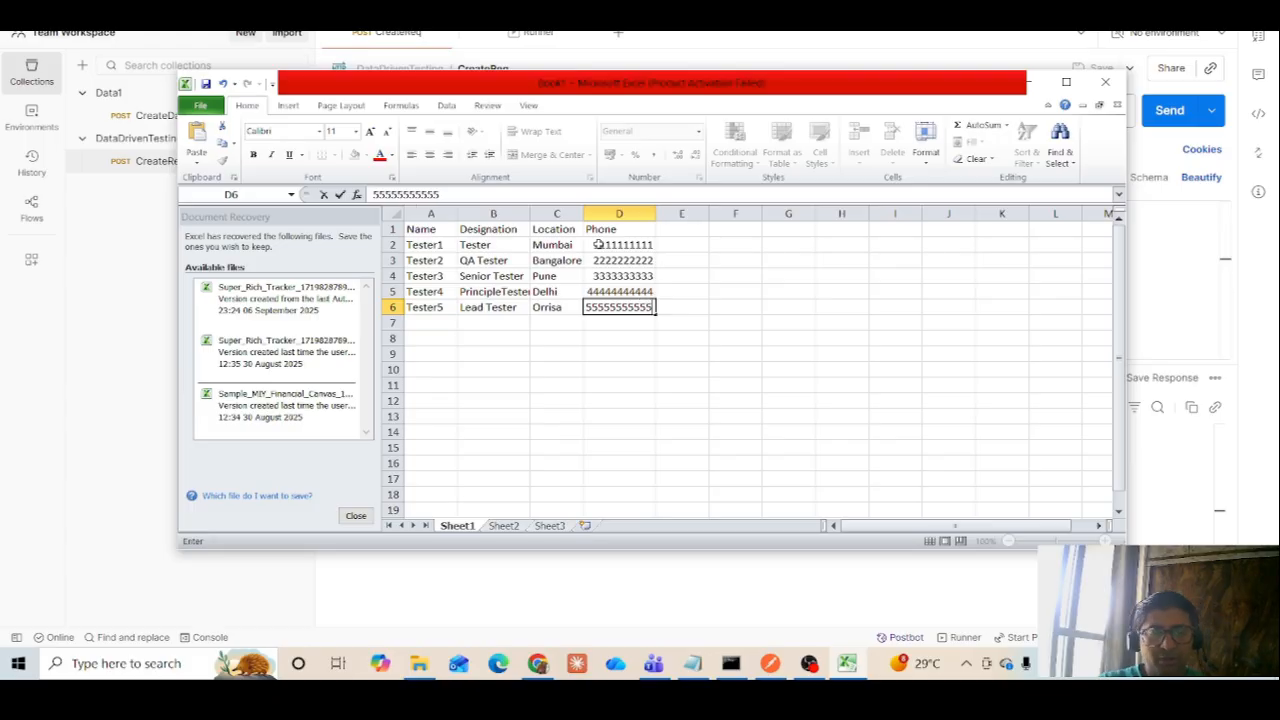
{"action": "left_click", "coordinate": [821, 295]}
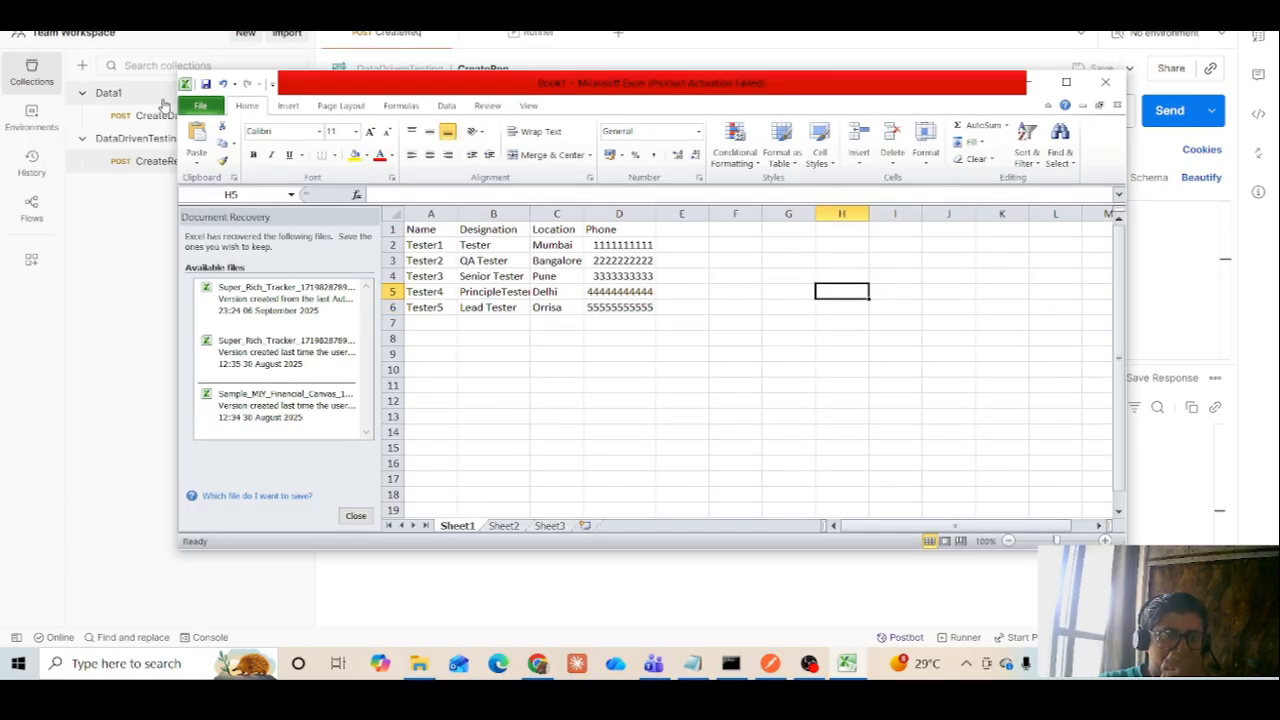
Save the active sheet in Documents as a CSV (Comma delimited) file named DataDrivenTesting, keeping the CSV format
{"action": "left_click", "coordinate": [203, 106]}
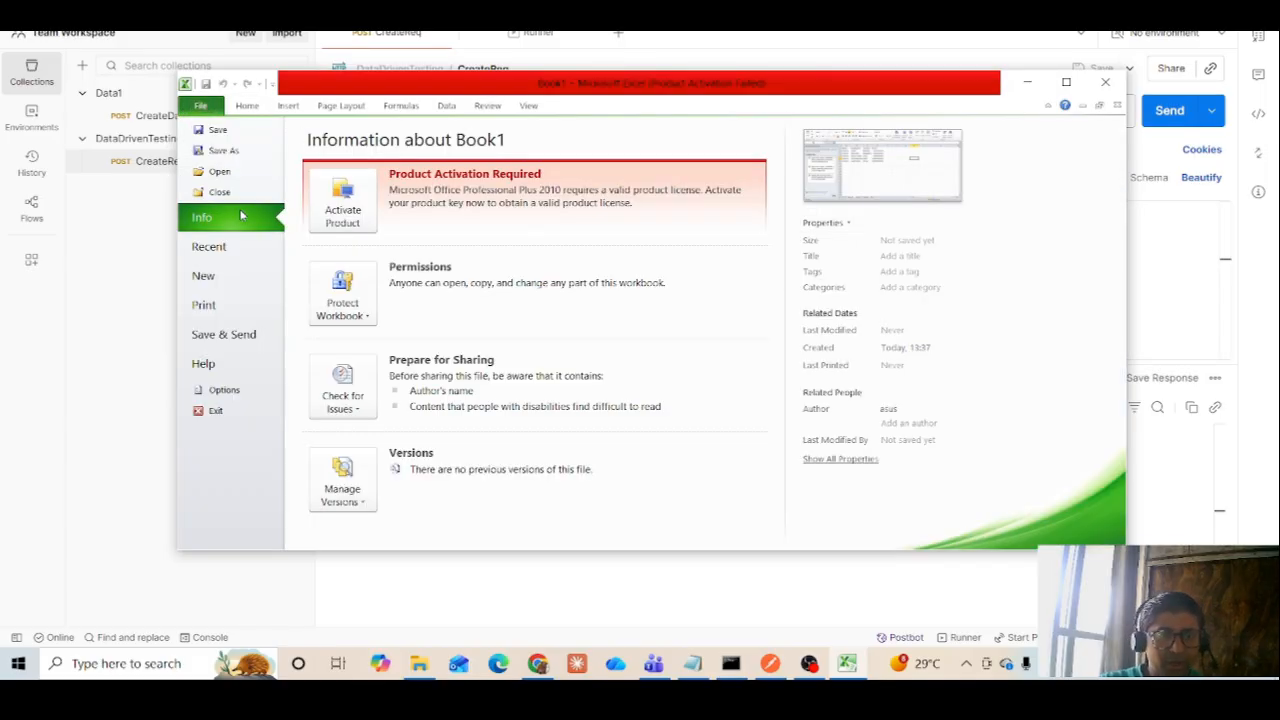
{"action": "key", "text": "Escape"}
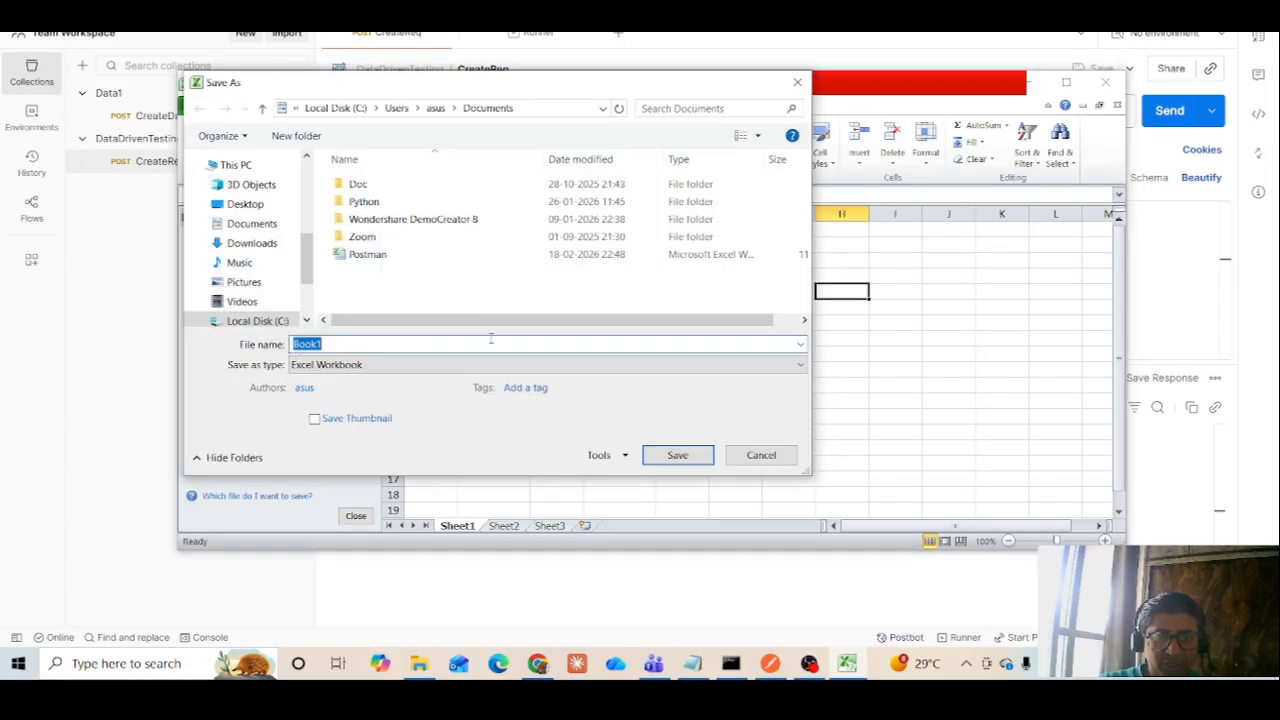
{"action": "left_click", "coordinate": [395, 366]}
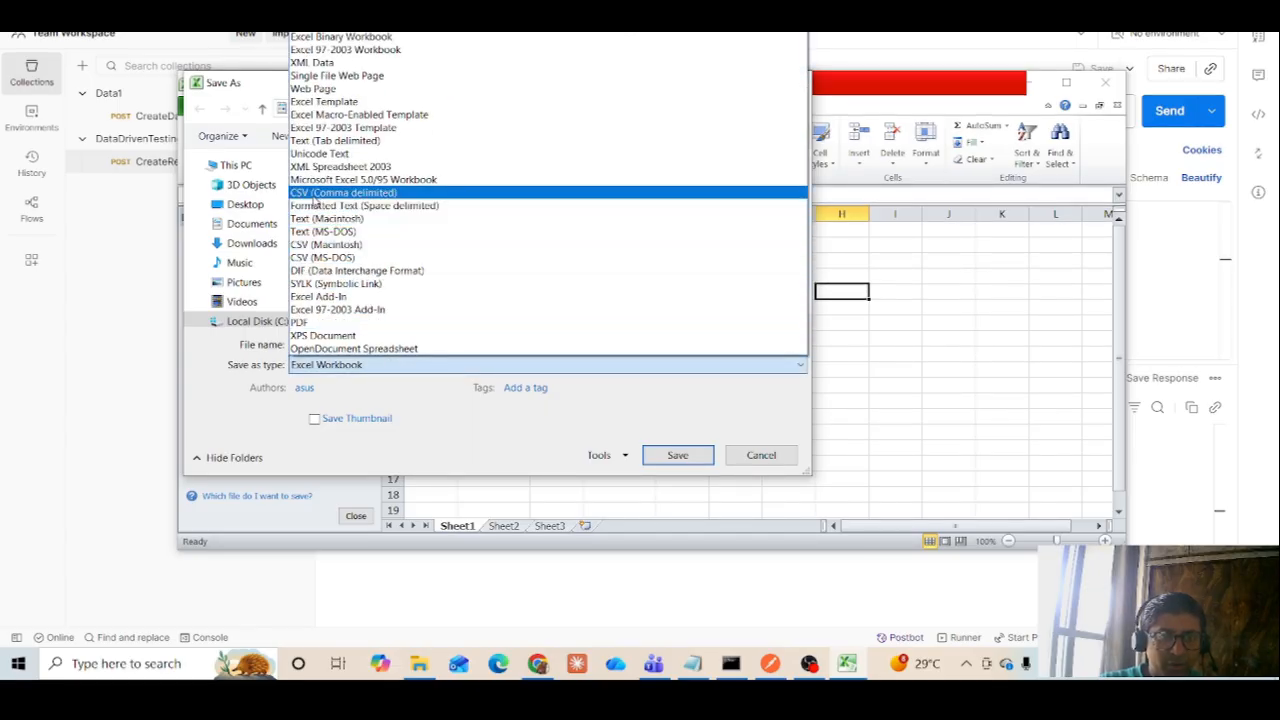
{"action": "left_click", "coordinate": [314, 194]}
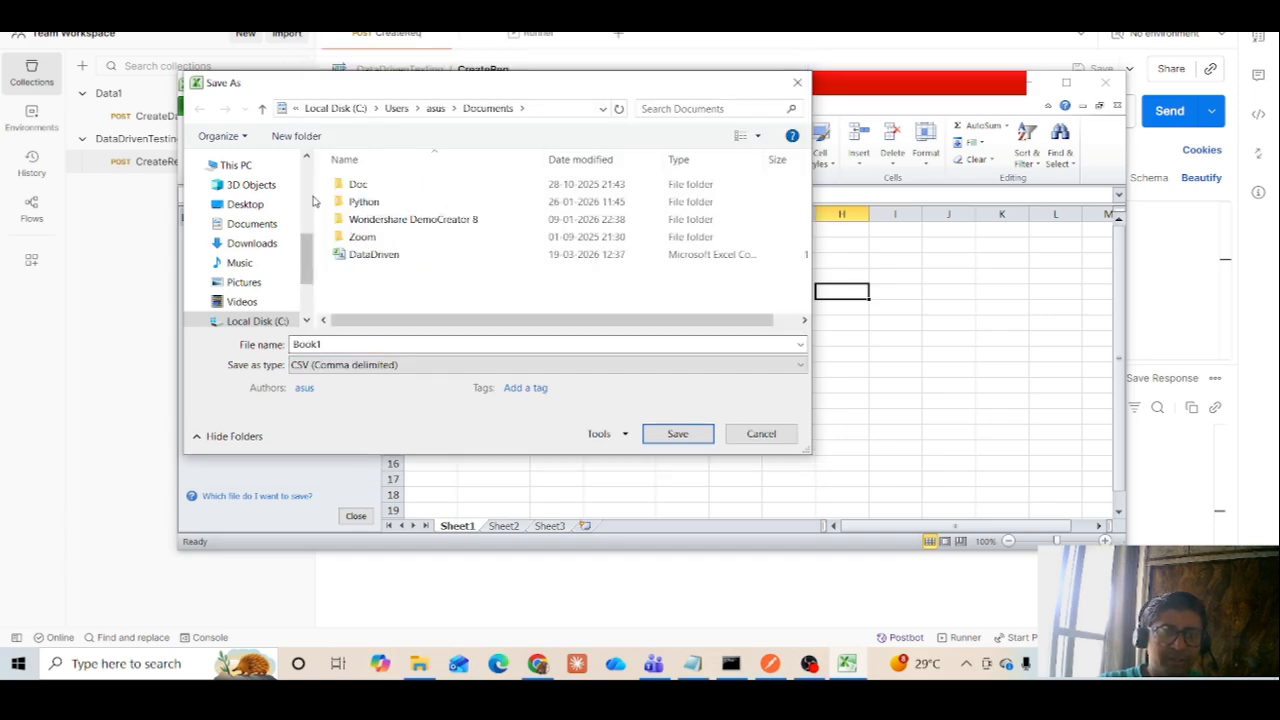
{"action": "double_click", "coordinate": [354, 346]}
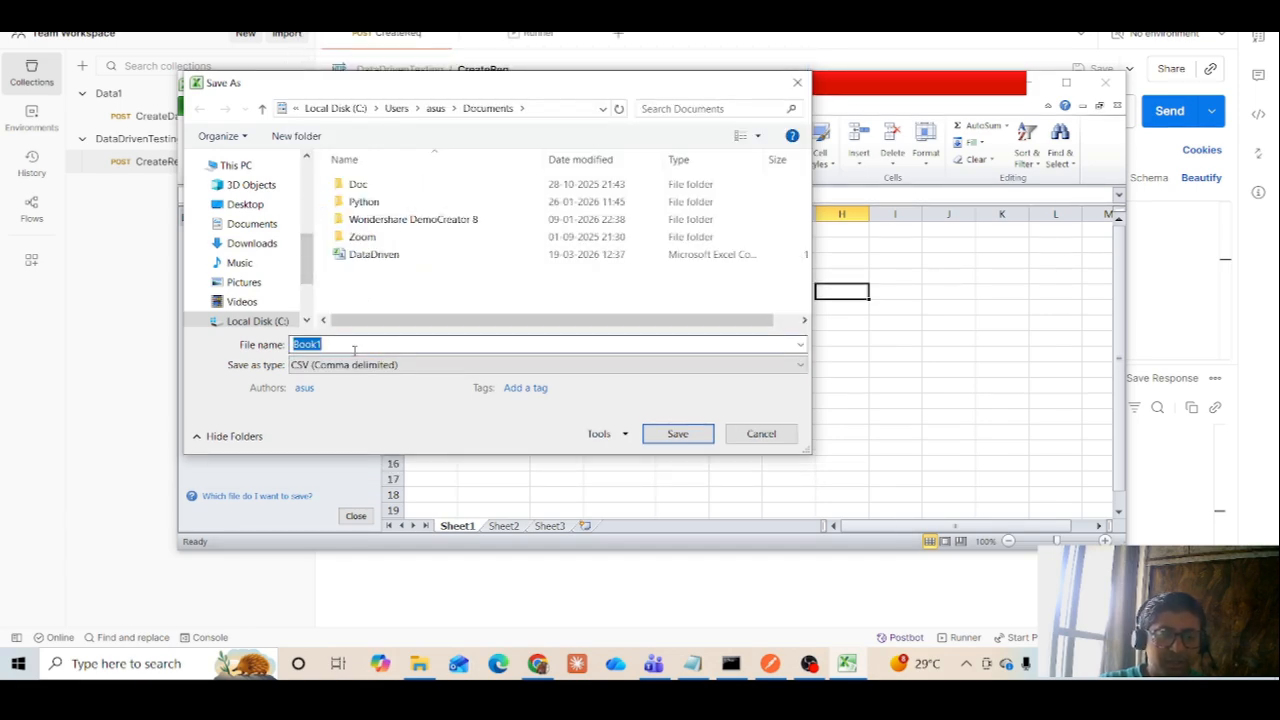
{"action": "type", "text": "Data"}
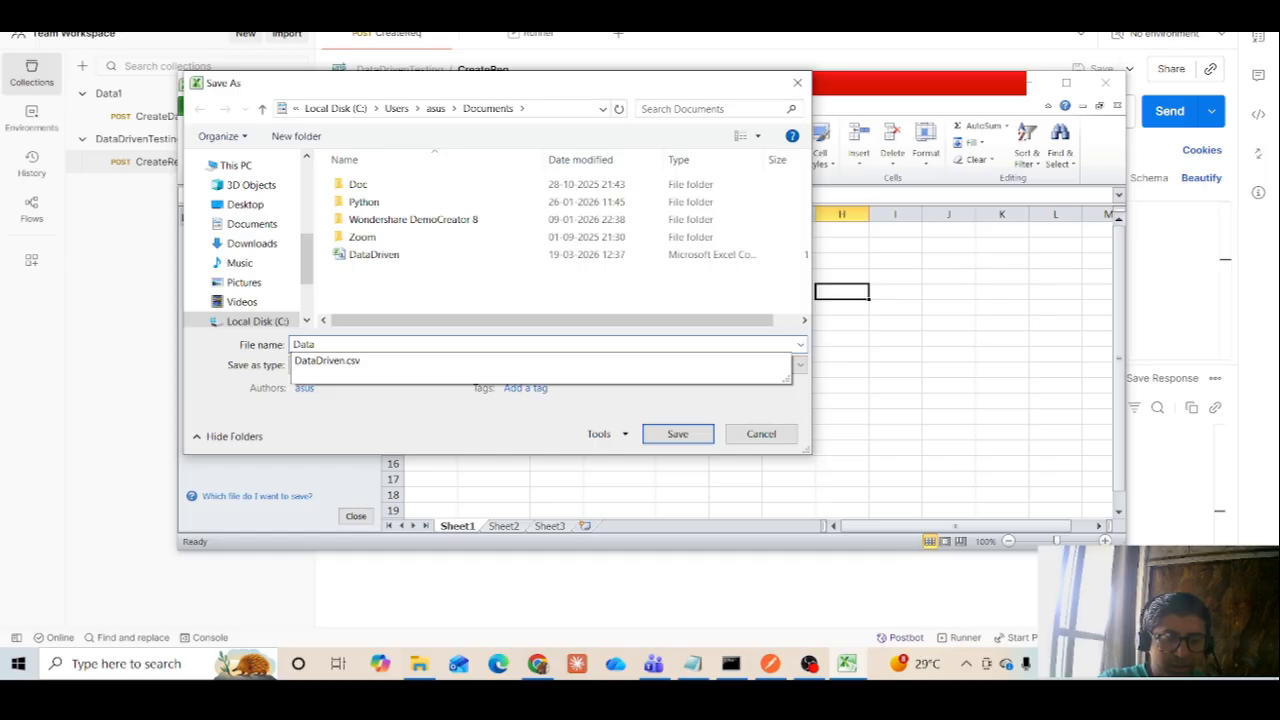
{"action": "type", "text": "DrivenTe"}
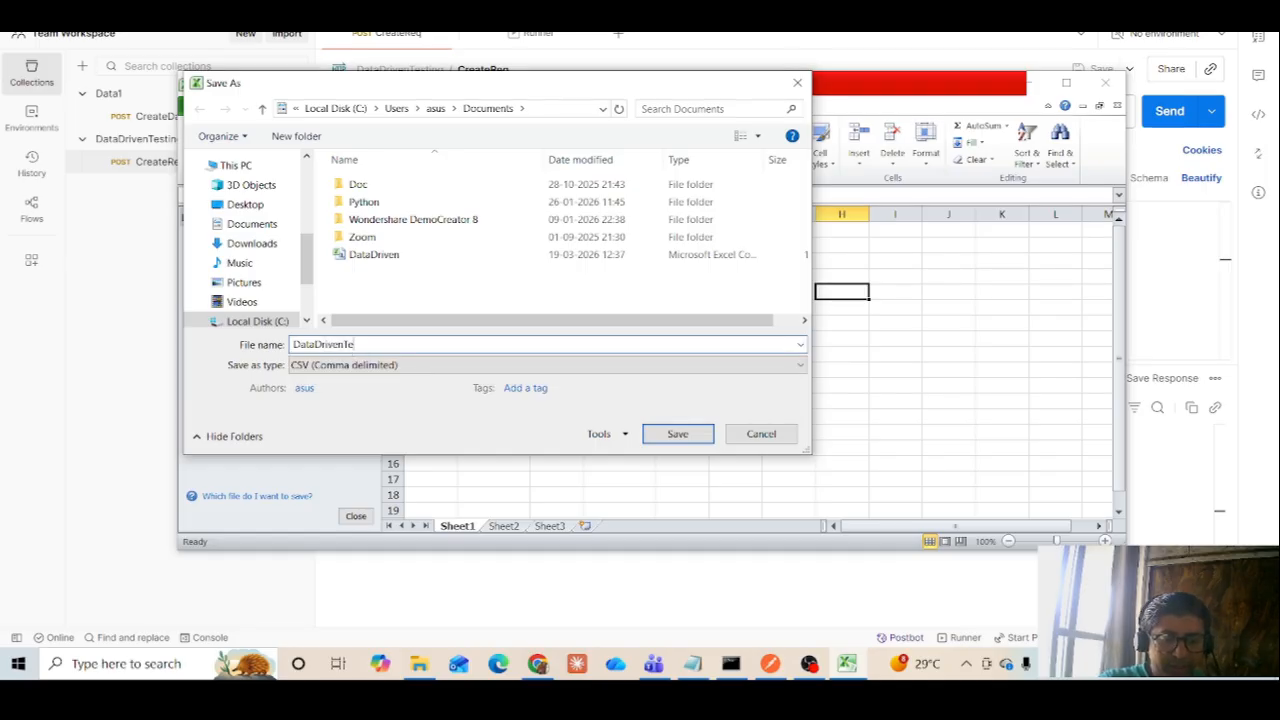
{"action": "type", "text": "sting"}
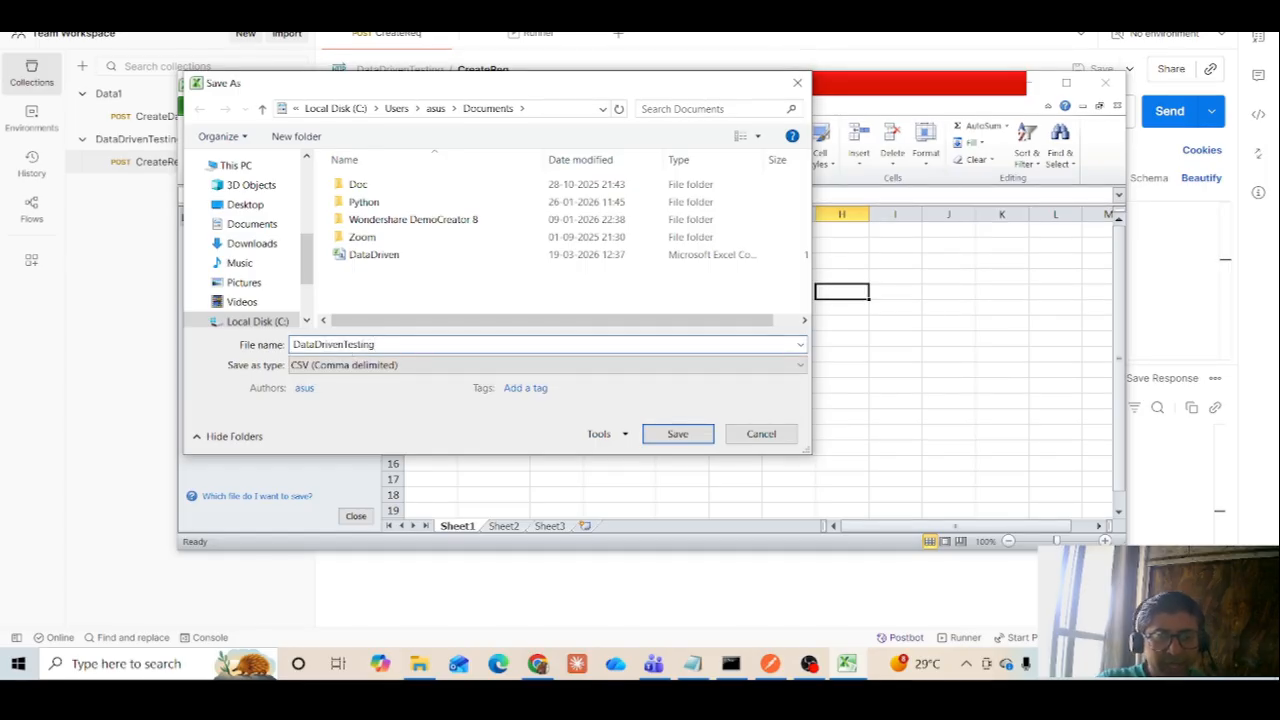
{"action": "key", "text": "Return"}
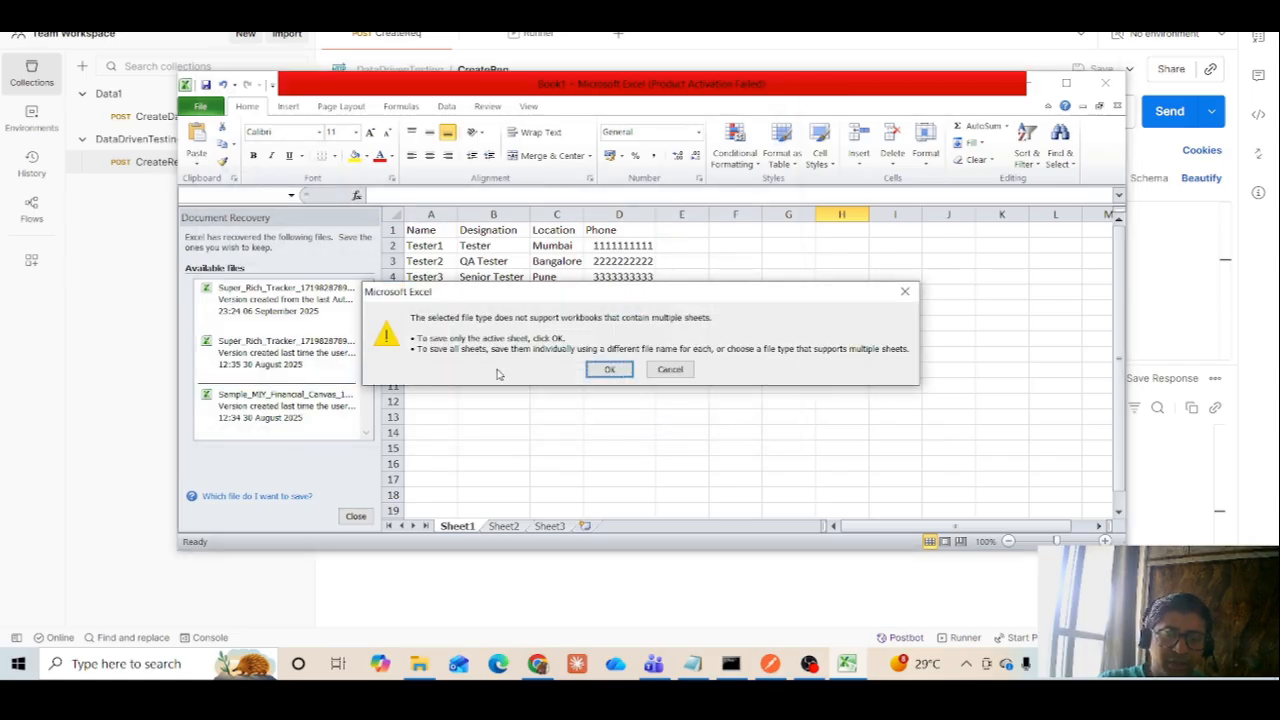
{"action": "left_click", "coordinate": [611, 370]}
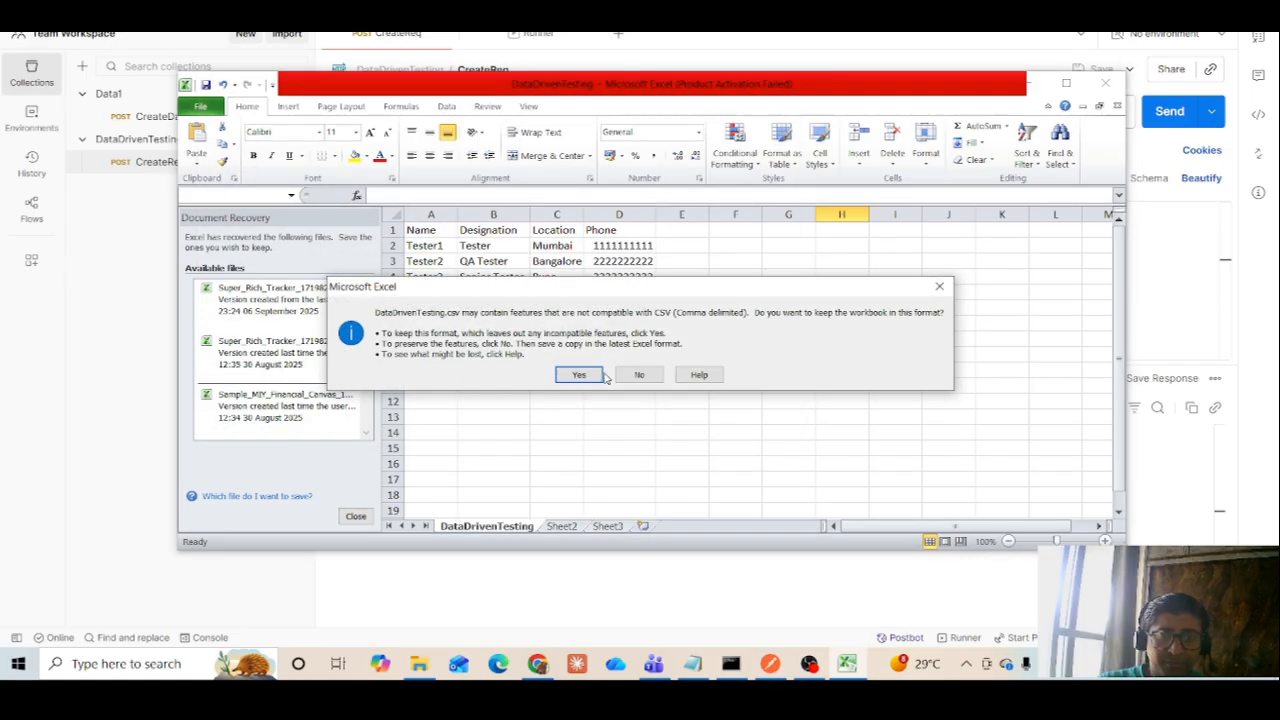
{"action": "left_click", "coordinate": [580, 375]}
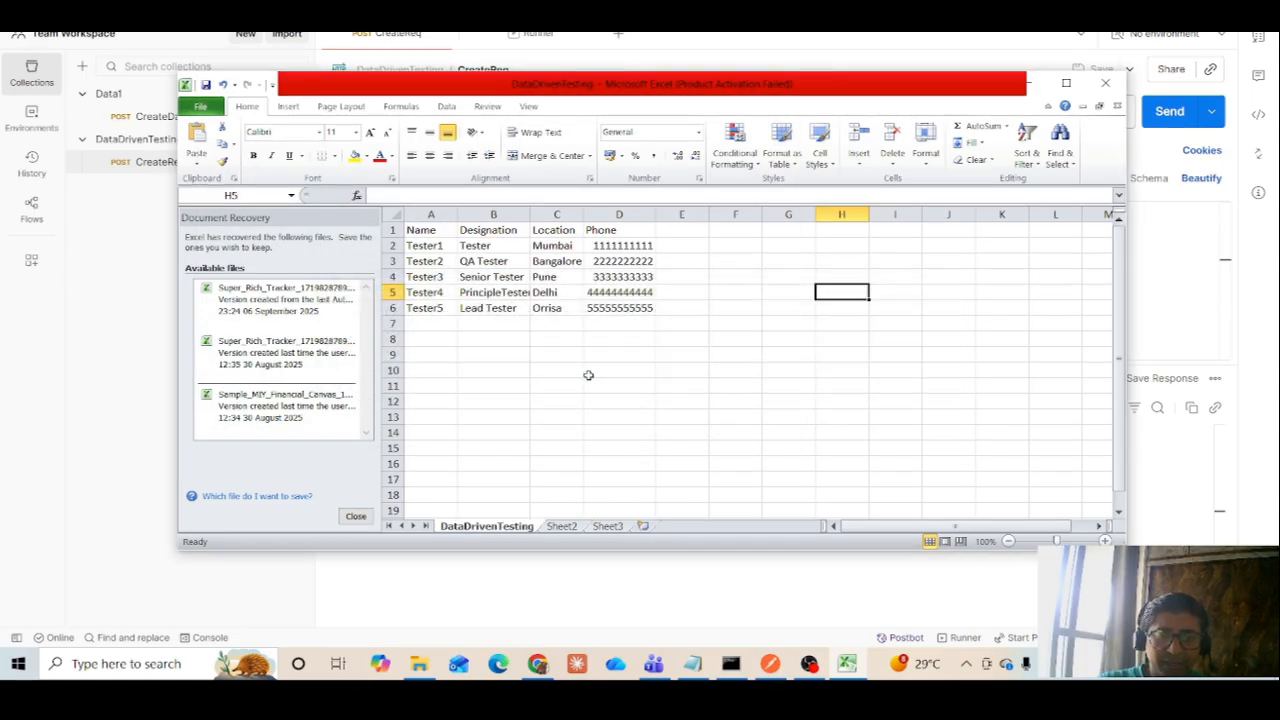
Switch to Chrome and review the DataDrivenTesting notes in the Postman document about the sample Excel data and file creation options
{"action": "left_click", "coordinate": [539, 665]}
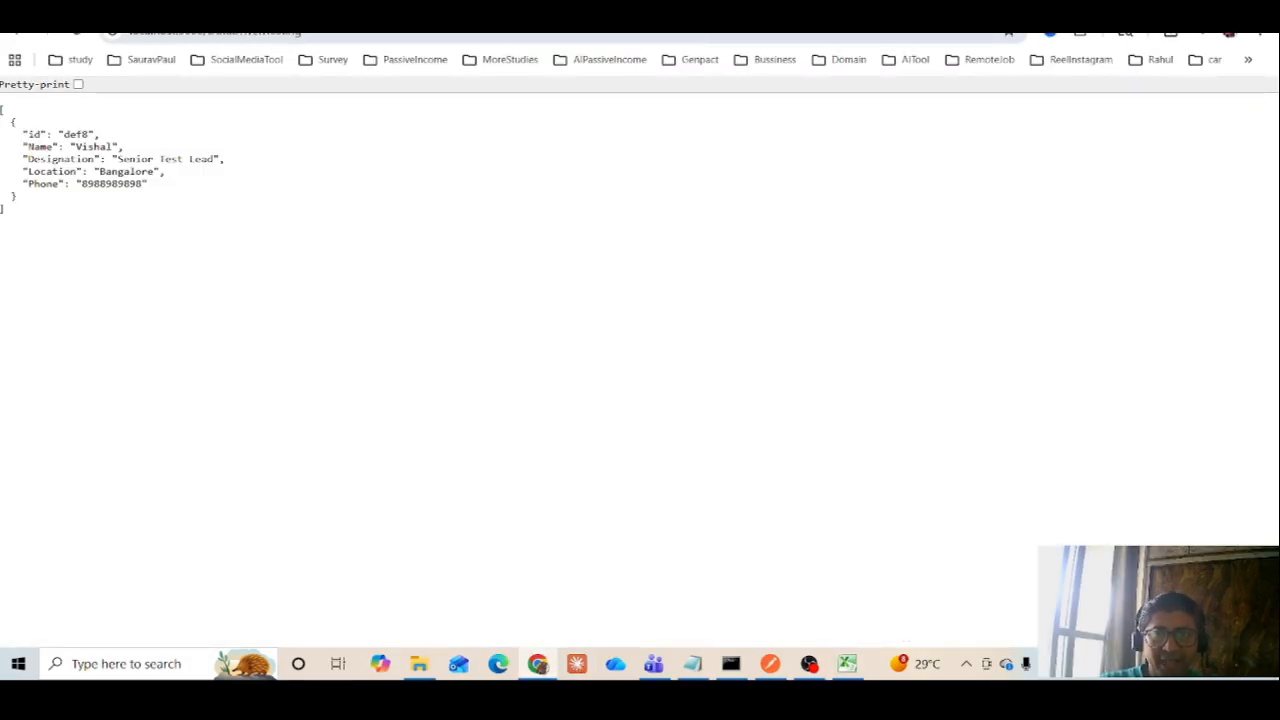
{"action": "left_click", "coordinate": [420, 18]}
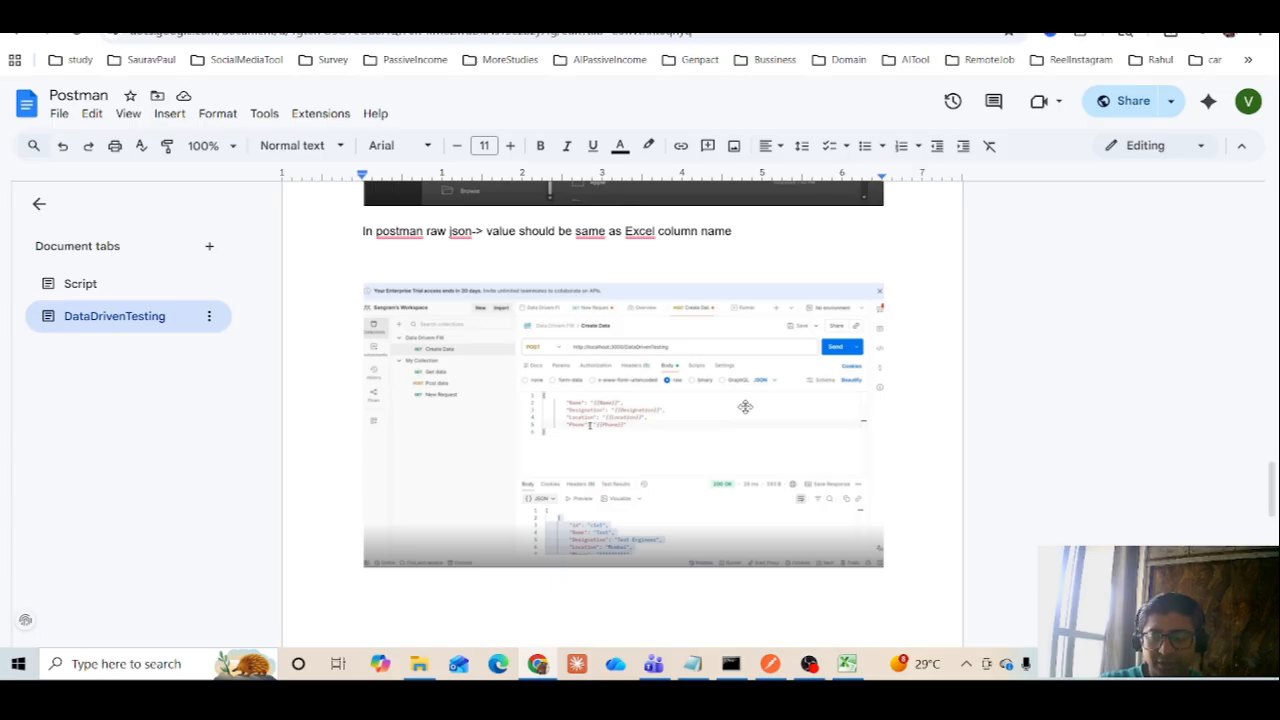
{"action": "scroll", "coordinate": [745, 407], "scroll_direction": "up", "scroll_amount": 10}
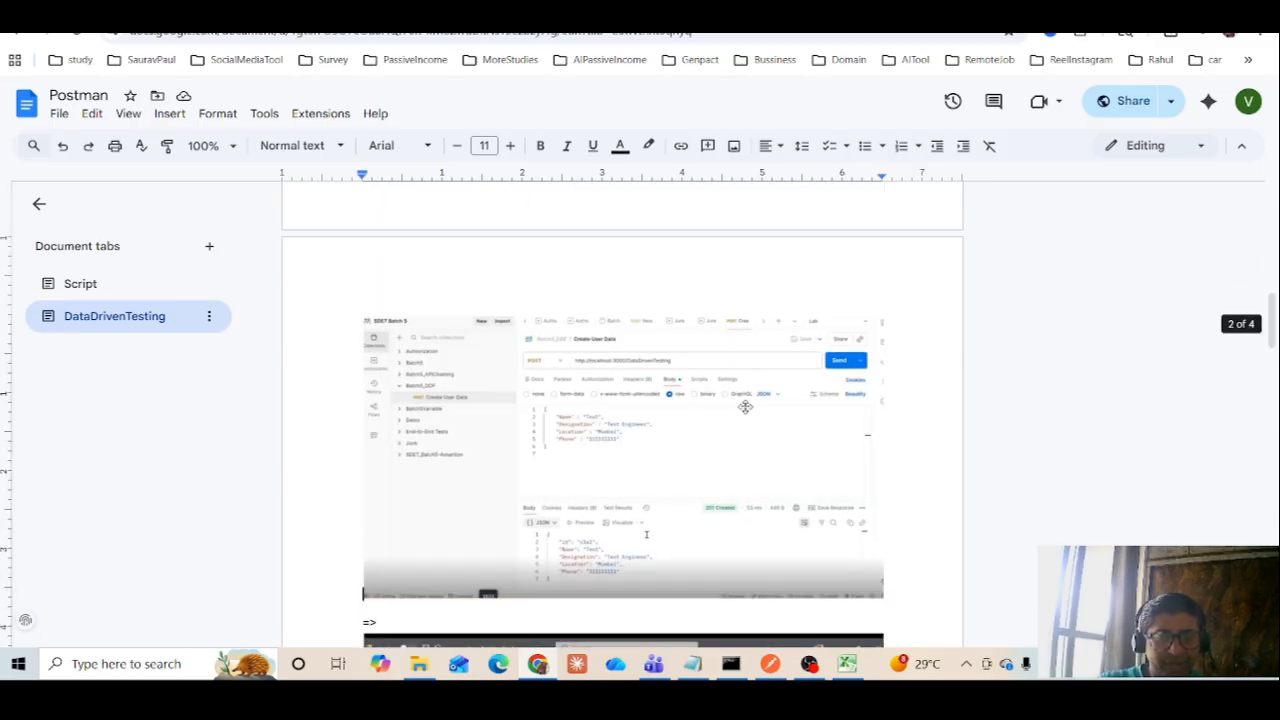
{"action": "scroll", "coordinate": [745, 407], "scroll_direction": "down", "scroll_amount": 5}
{"action": "key", "text": "Down"}
{"action": "key", "text": "Down"}
{"action": "key", "text": "Down"}
{"action": "key", "text": "Down"}
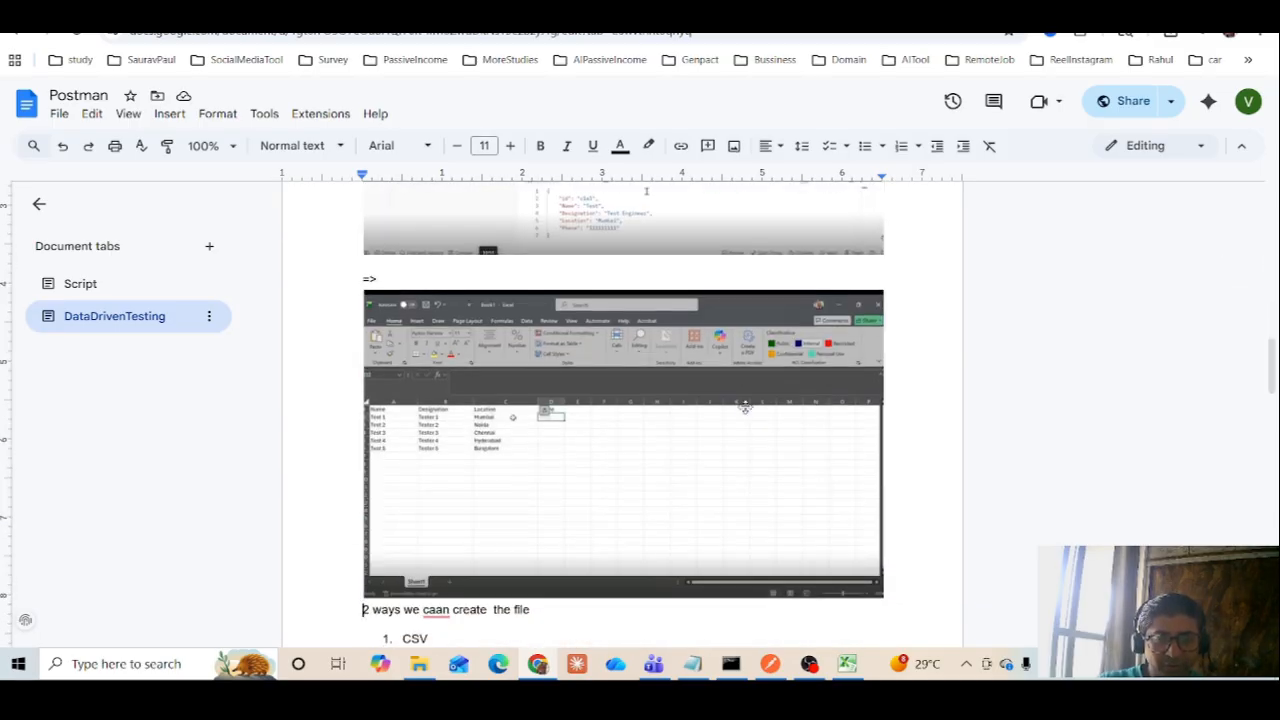
{"action": "key", "text": "Down"}
{"action": "key", "text": "Down"}
{"action": "key", "text": "Down"}
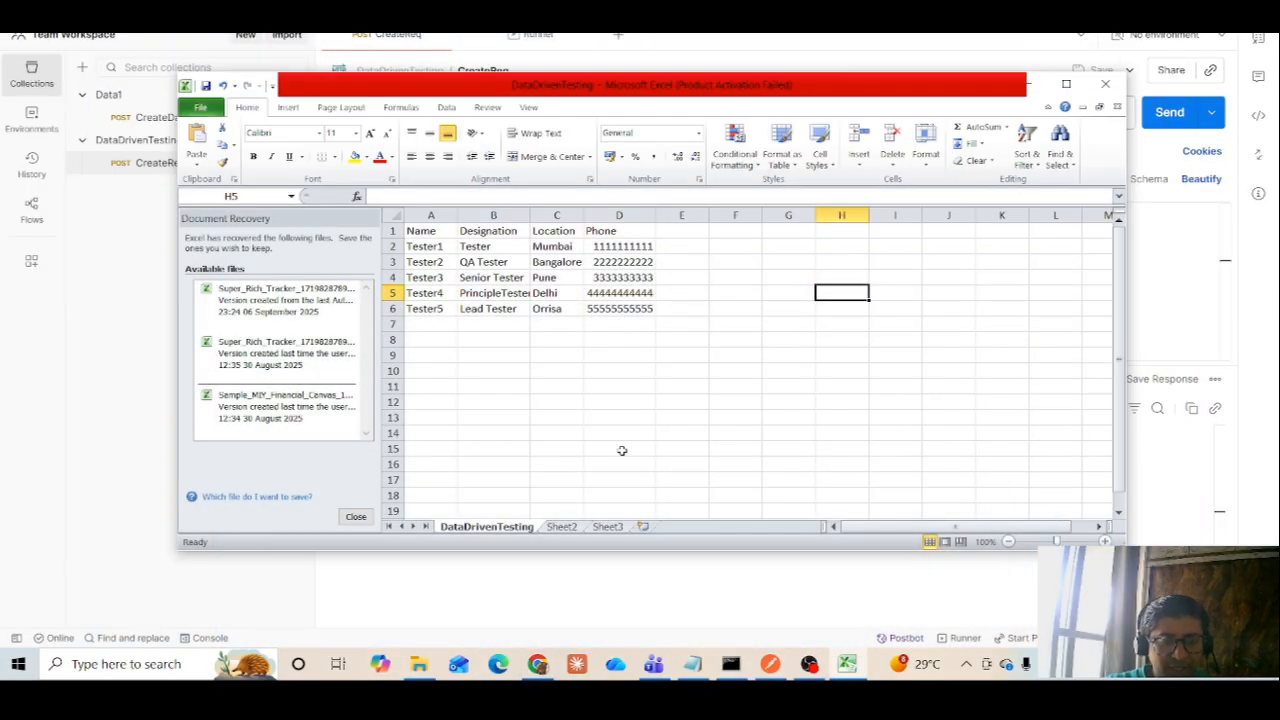
Back in Excel, save the DataDrivenTesting file again in CSV format and minimize the workbook window
{"action": "key", "text": "ctrl+s"}
{"action": "left_click", "coordinate": [582, 374]}
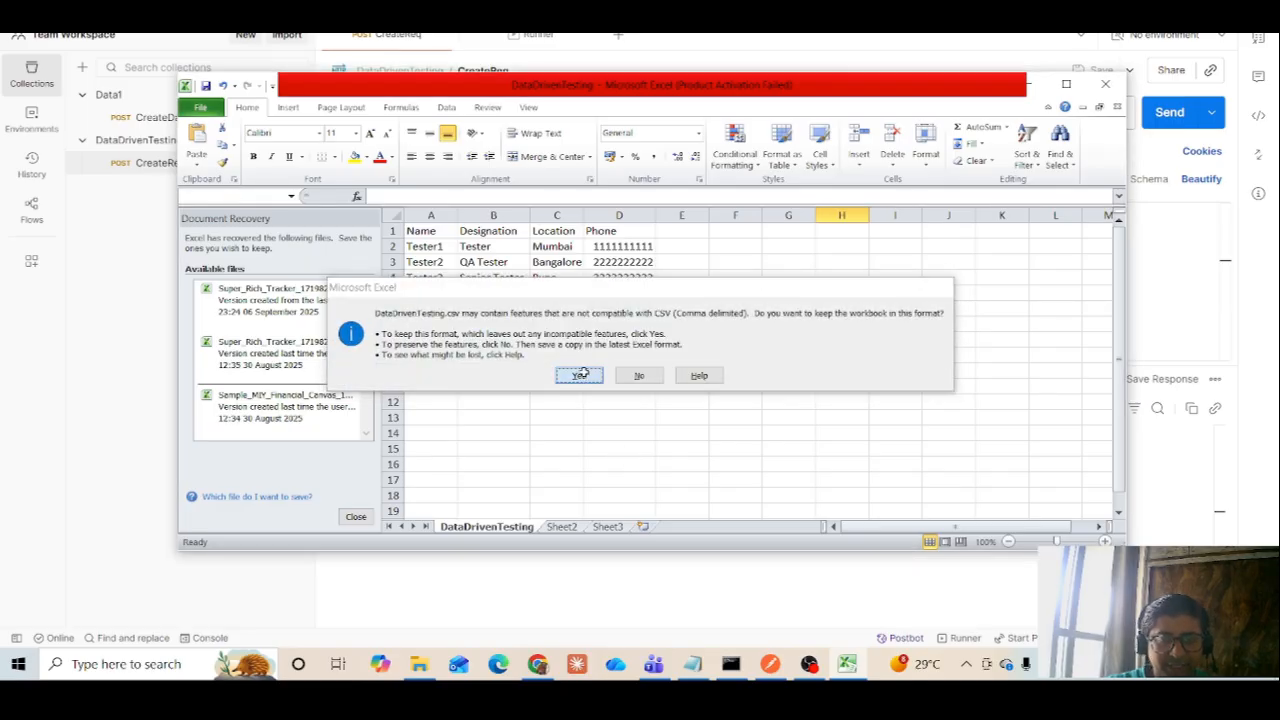
{"action": "left_click", "coordinate": [1037, 85]}
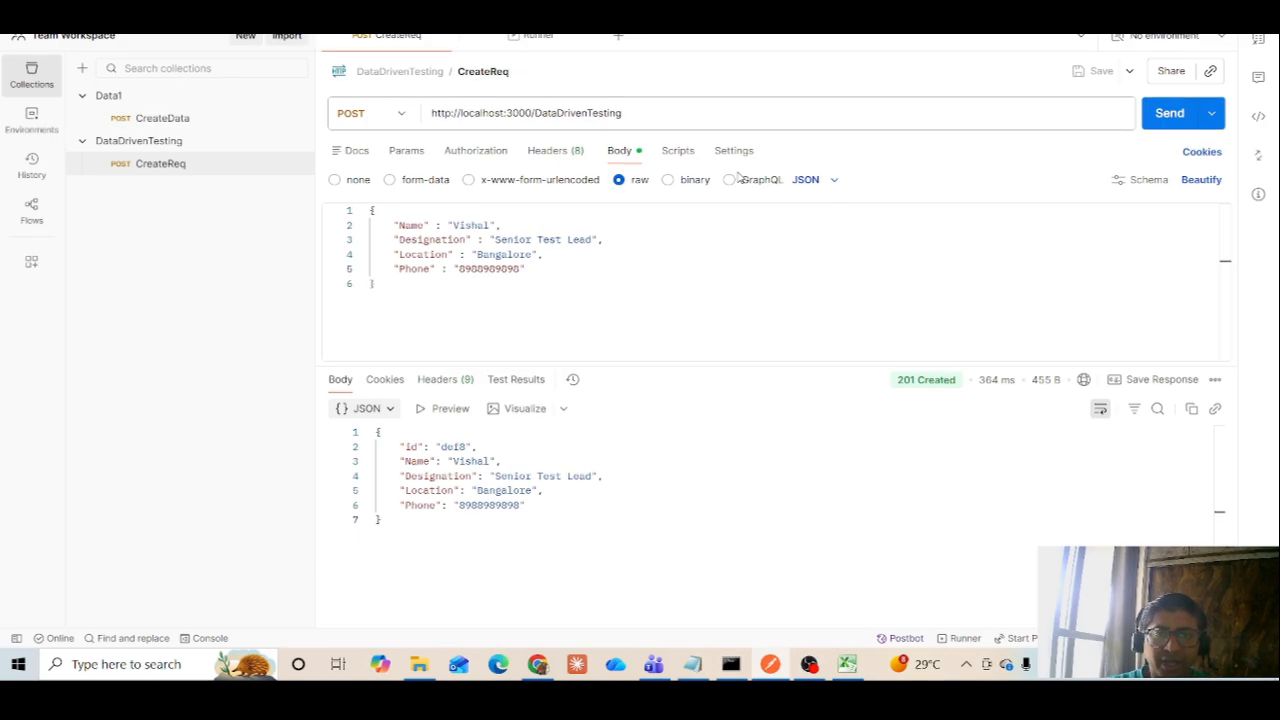
In the Postman collection runner, choose DataDrivenTesting.csv from the Documents folder as the test data file
{"action": "left_click", "coordinate": [537, 37]}
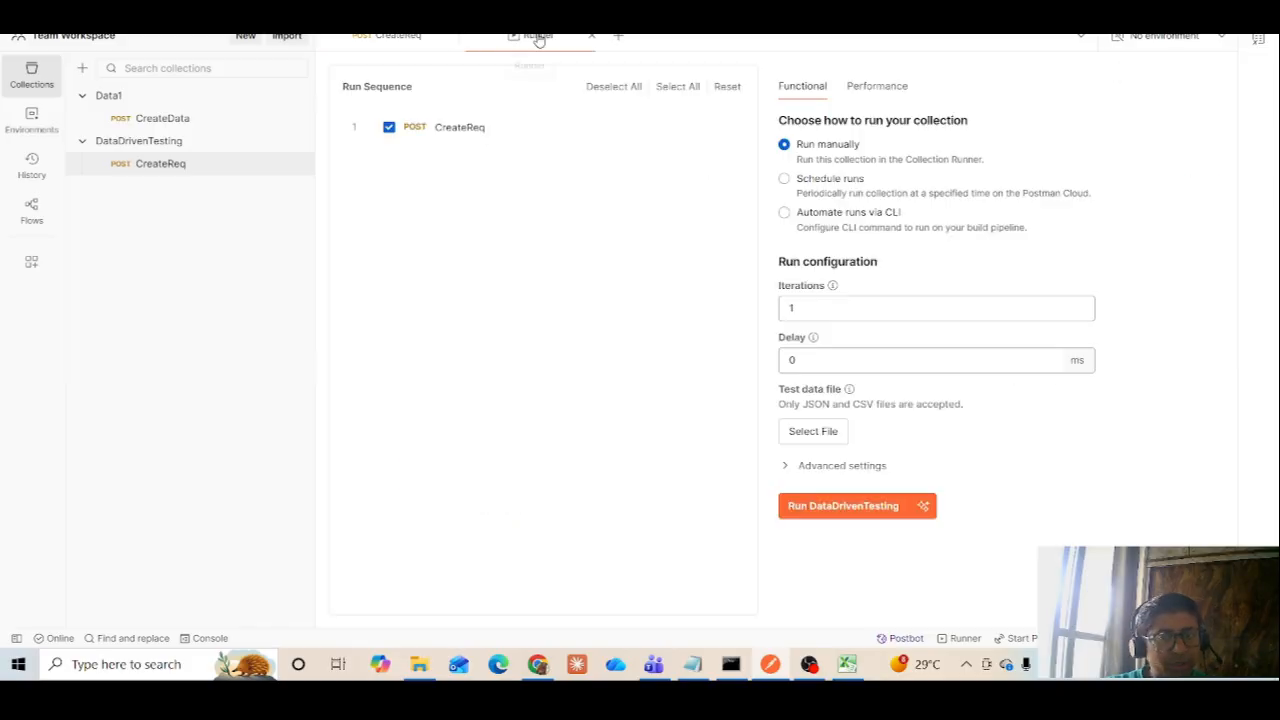
{"action": "left_click", "coordinate": [817, 436]}
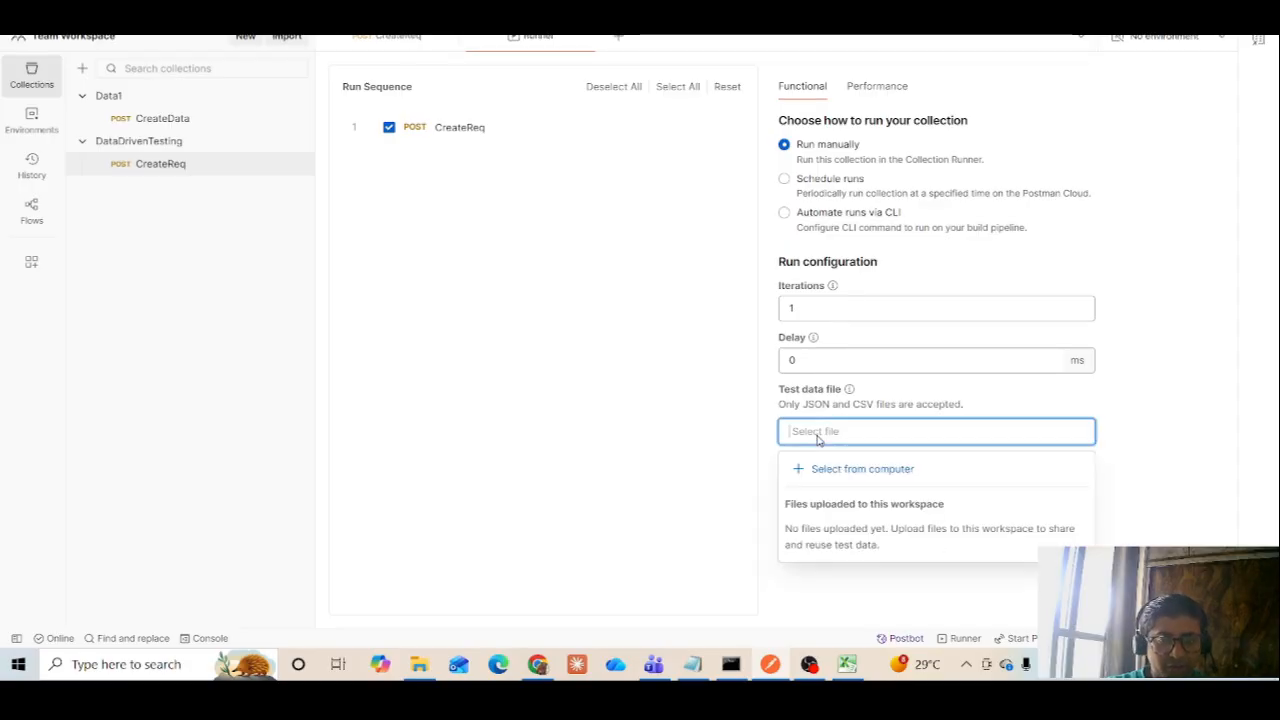
{"action": "left_click", "coordinate": [831, 473]}
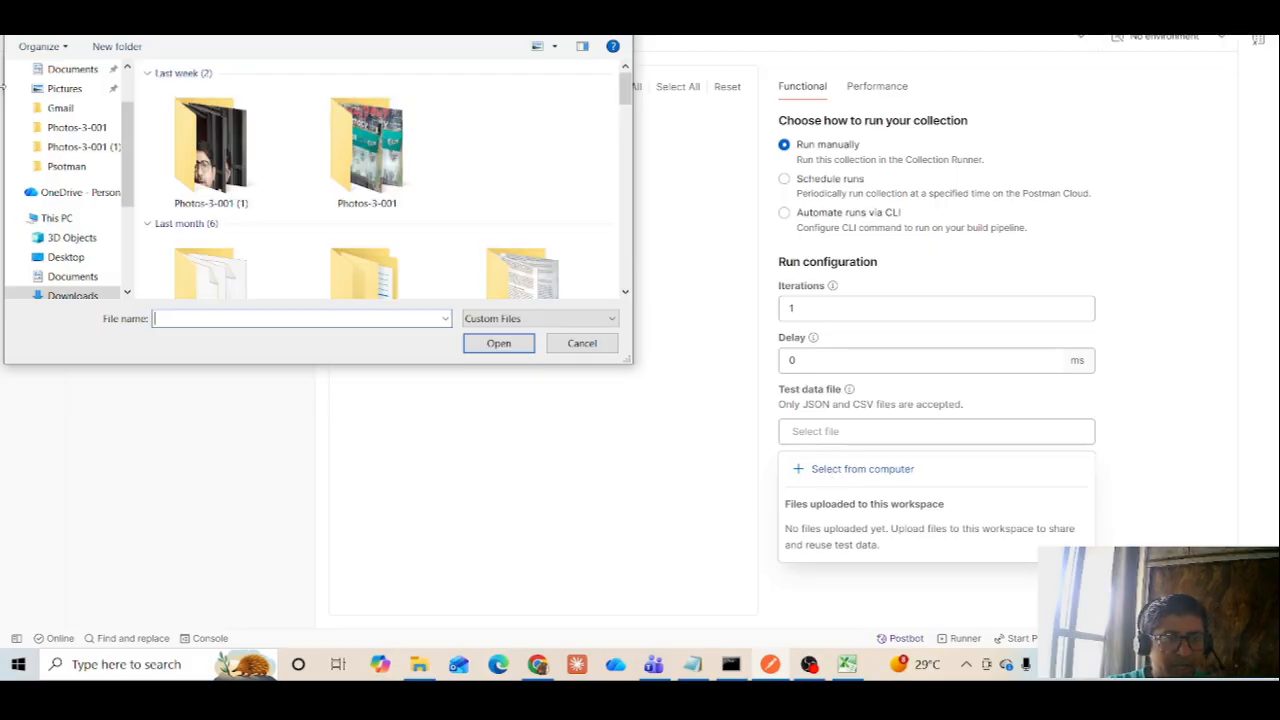
{"action": "left_click", "coordinate": [74, 70]}
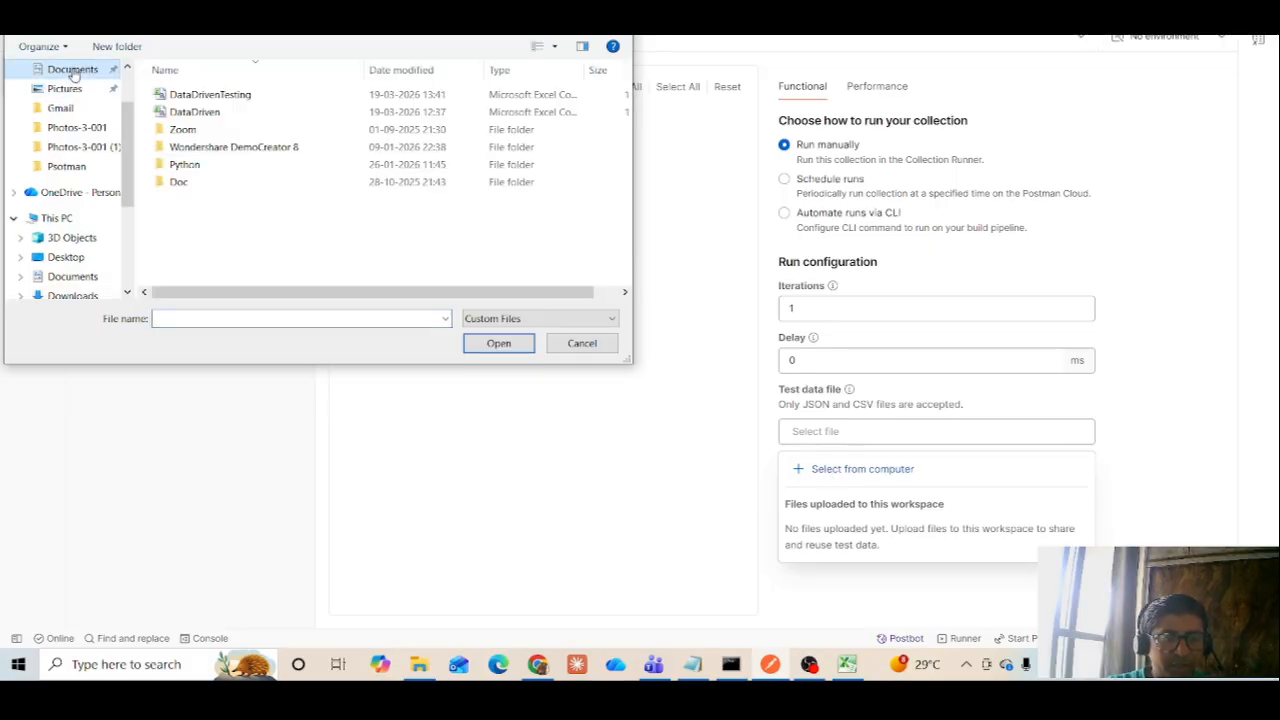
{"action": "double_click", "coordinate": [187, 97]}
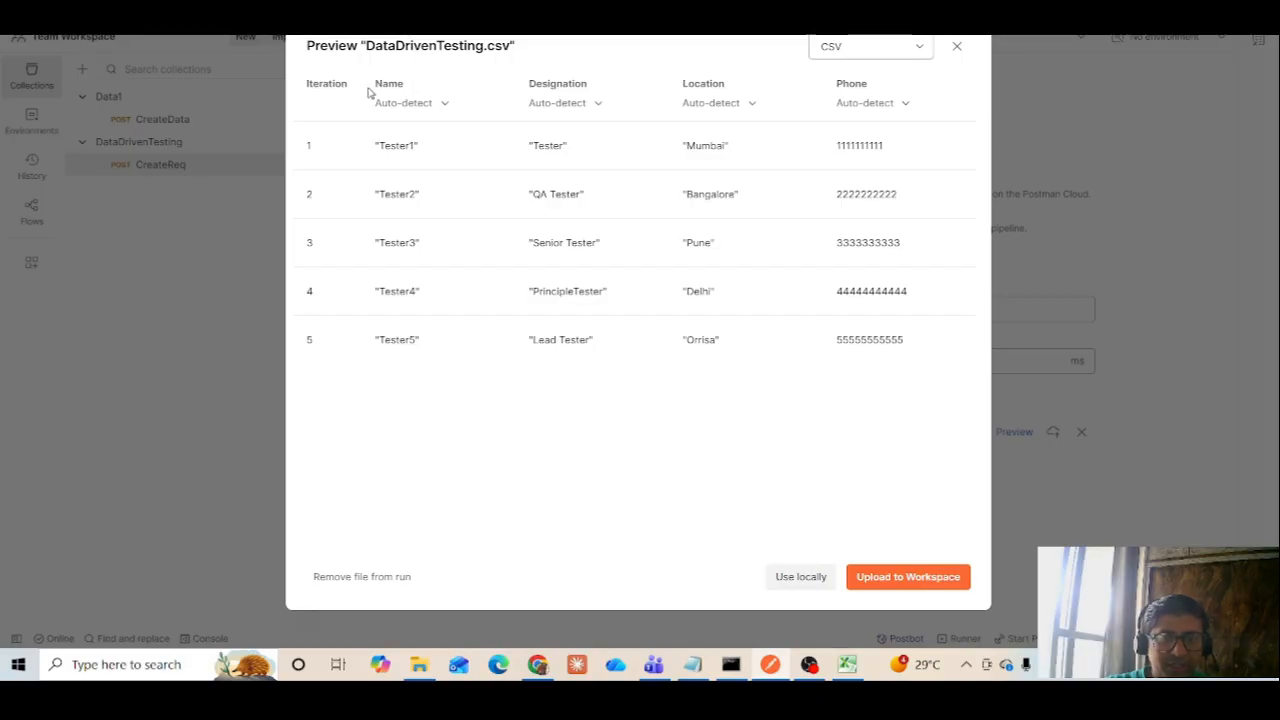
Check the data type options for the Location column in the preview and use the test data file locally
{"action": "left_click", "coordinate": [724, 104]}
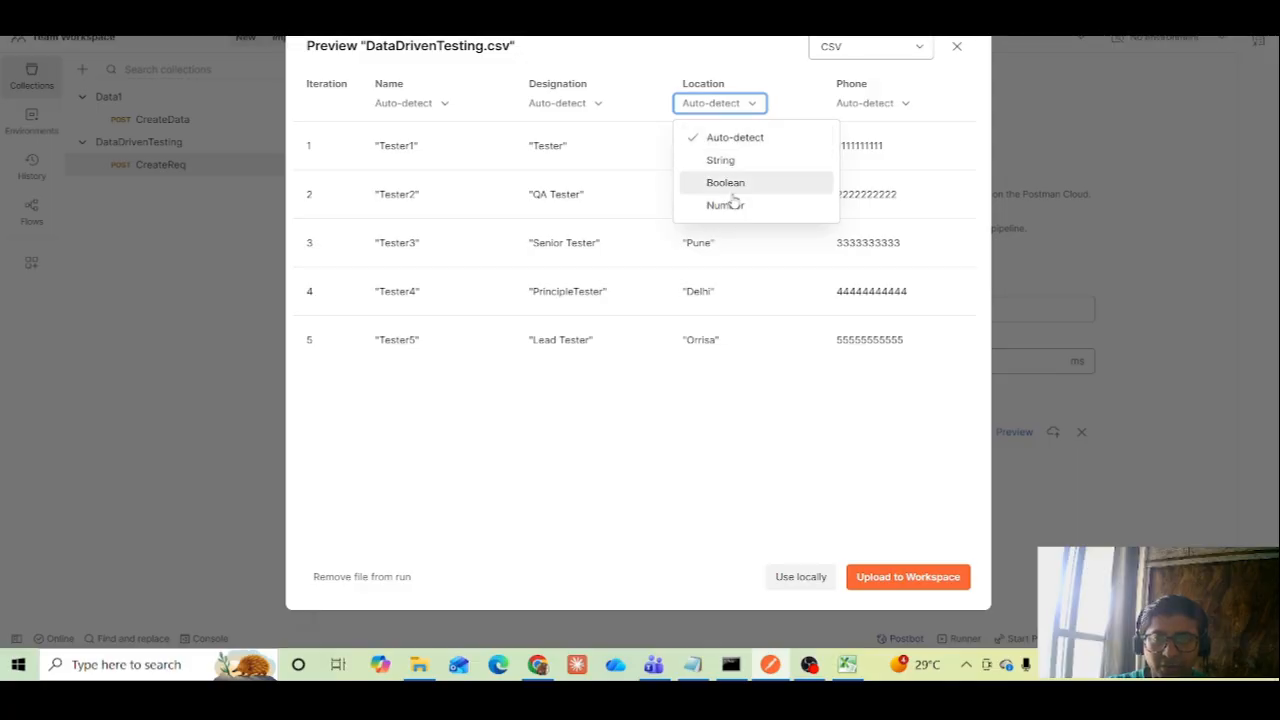
{"action": "left_click", "coordinate": [783, 113]}
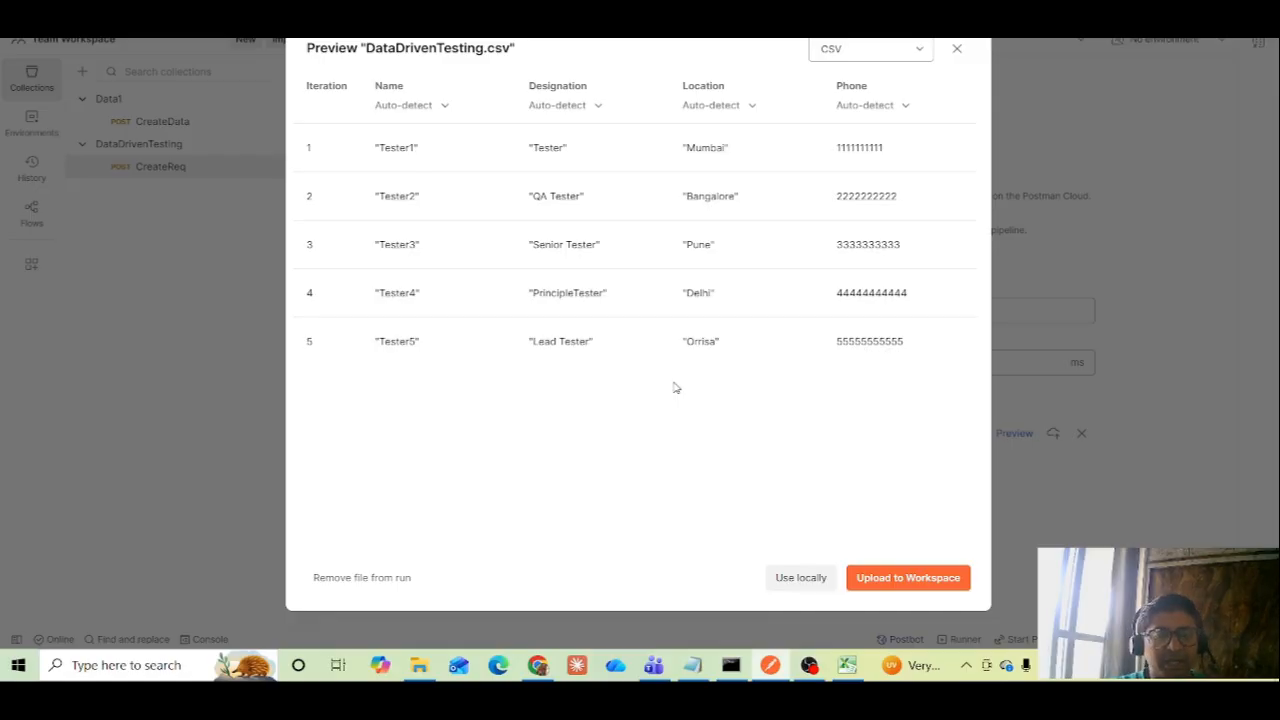
{"action": "left_click", "coordinate": [783, 584]}
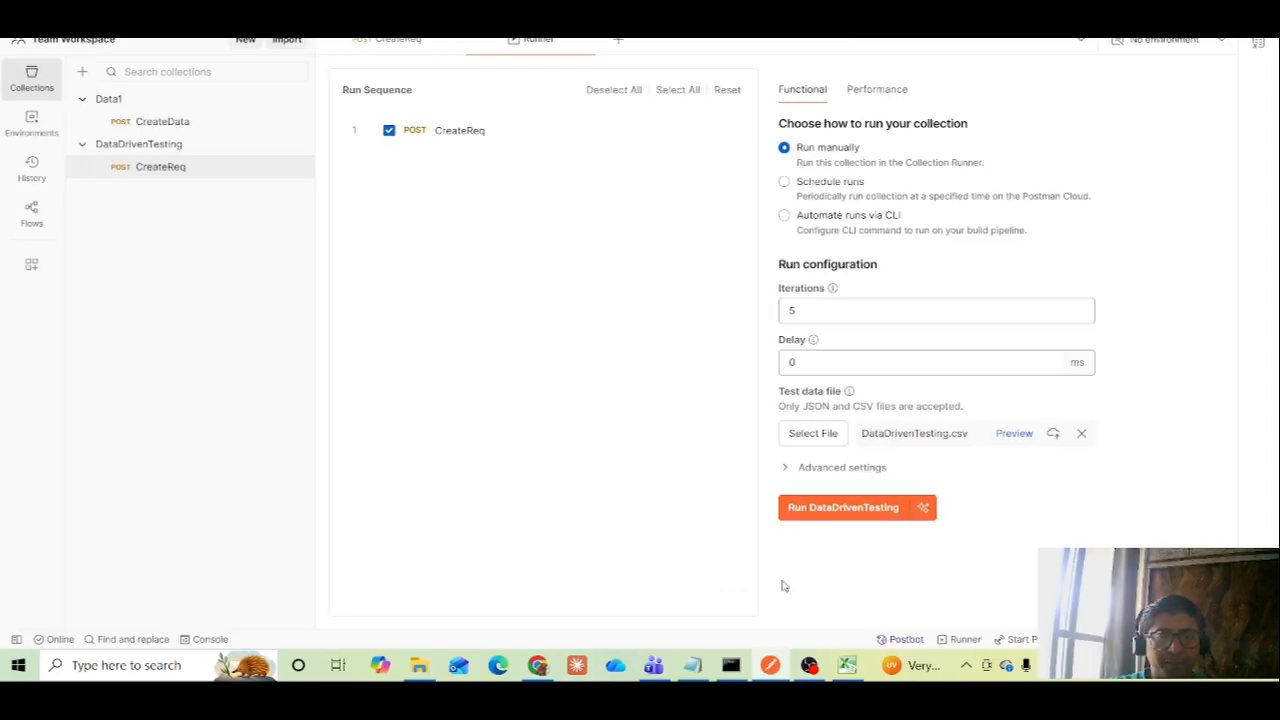
In the CreateReq request's JSON body, replace the Name value with the variable {{Name}}
{"action": "left_click", "coordinate": [391, 45]}
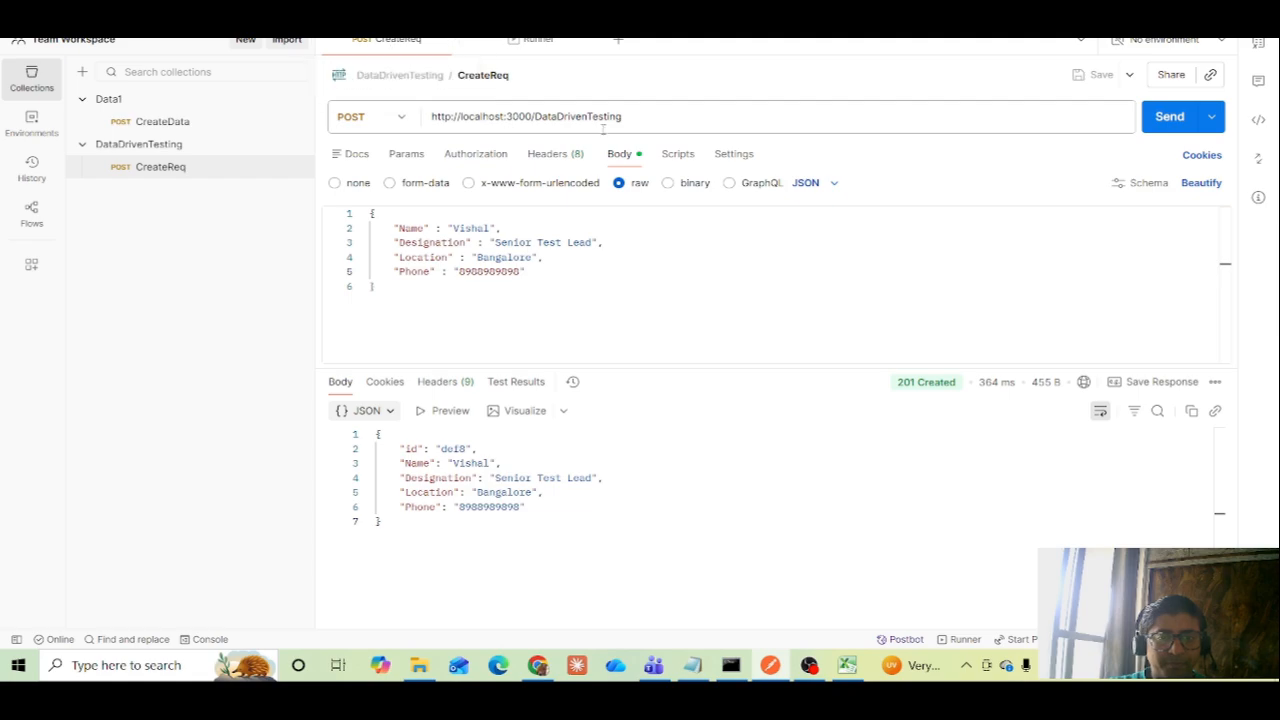
{"action": "double_click", "coordinate": [489, 228]}
{"action": "left_click", "coordinate": [489, 228]}
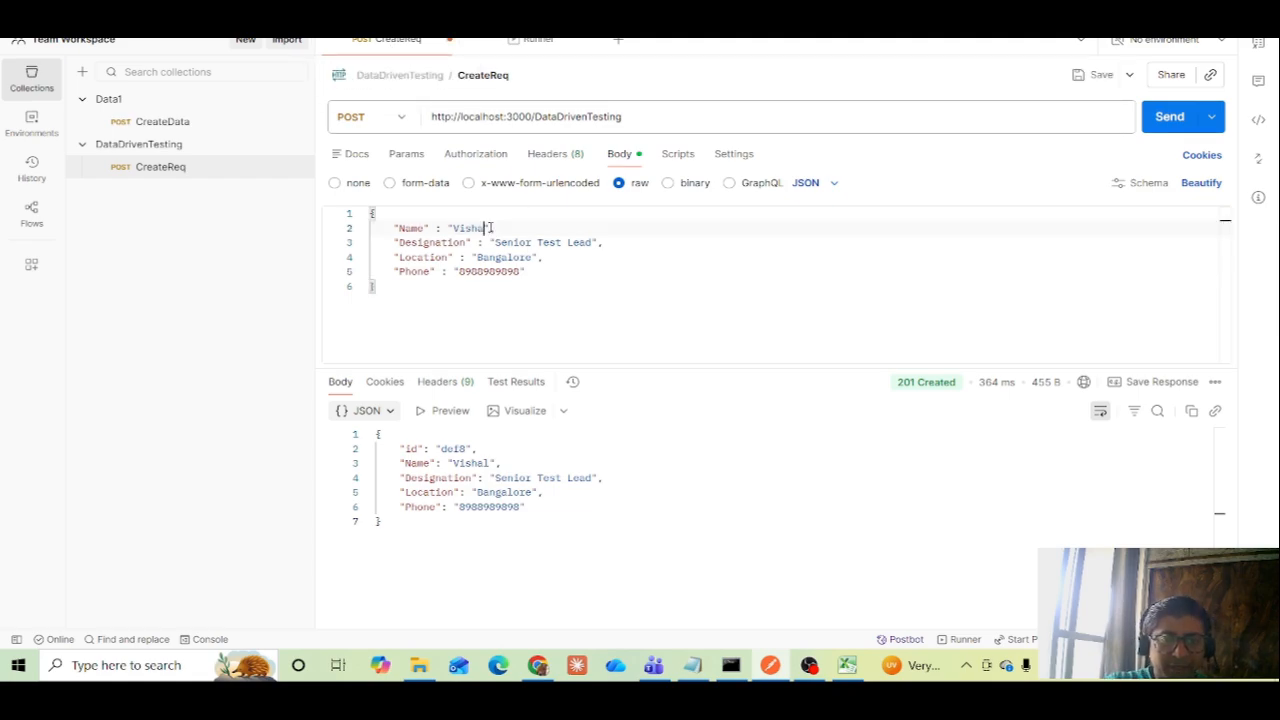
{"action": "key", "text": "BackSpace"}
{"action": "key", "text": "BackSpace"}
{"action": "key", "text": "BackSpace"}
{"action": "key", "text": "BackSpace"}
{"action": "key", "text": "BackSpace"}
{"action": "key", "text": "BackSpace"}
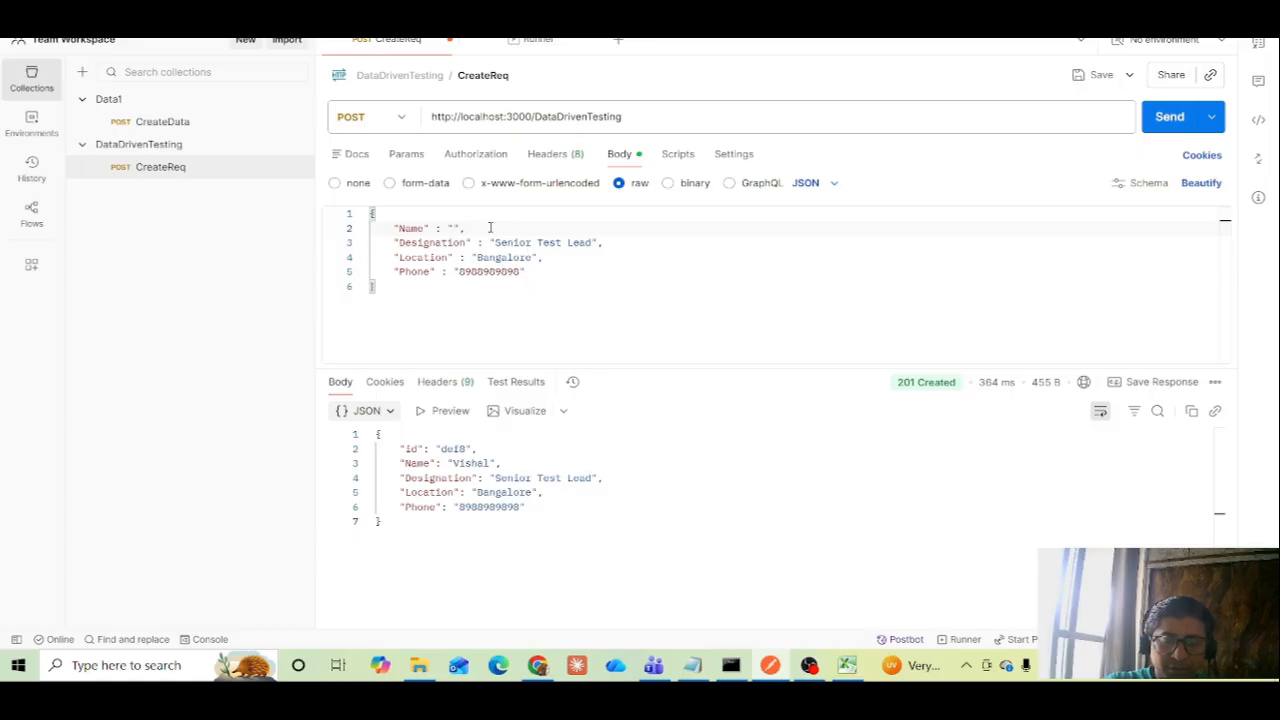
{"action": "type", "text": "{{}}"}
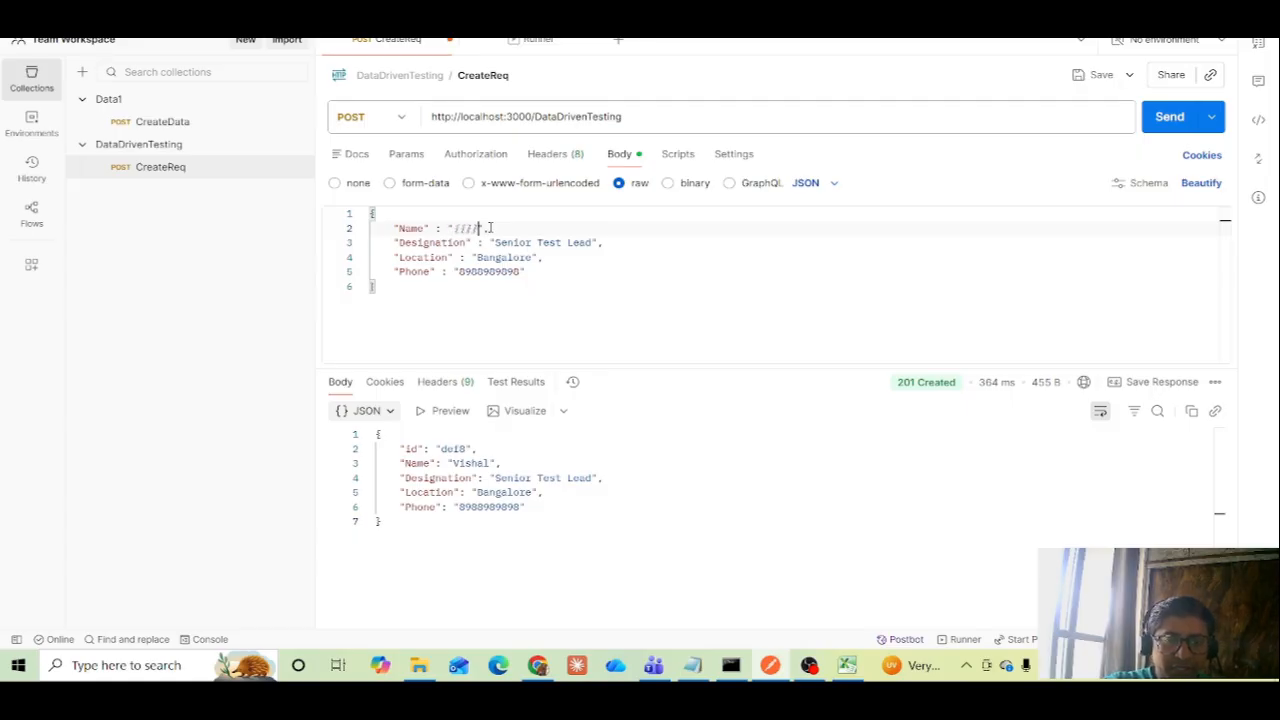
{"action": "key", "text": "Left"}
{"action": "key", "text": "Left"}
{"action": "type", "text": "Name"}
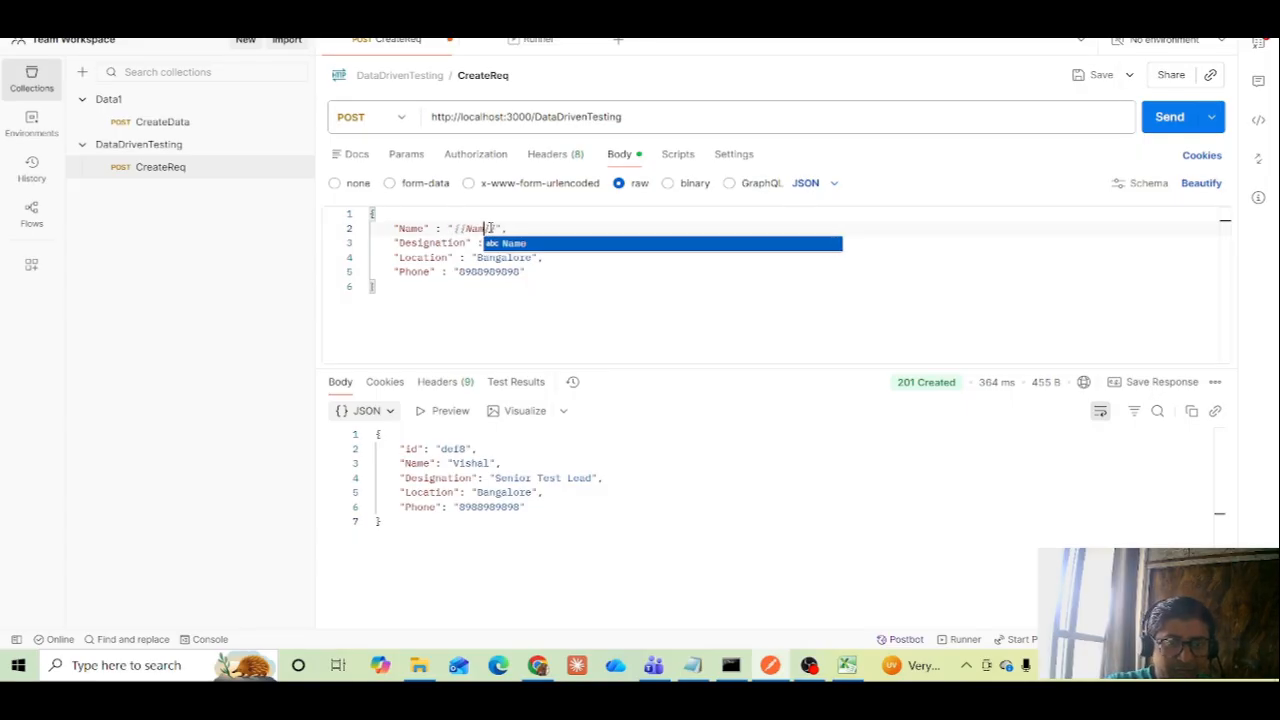
{"action": "left_click", "coordinate": [622, 246]}
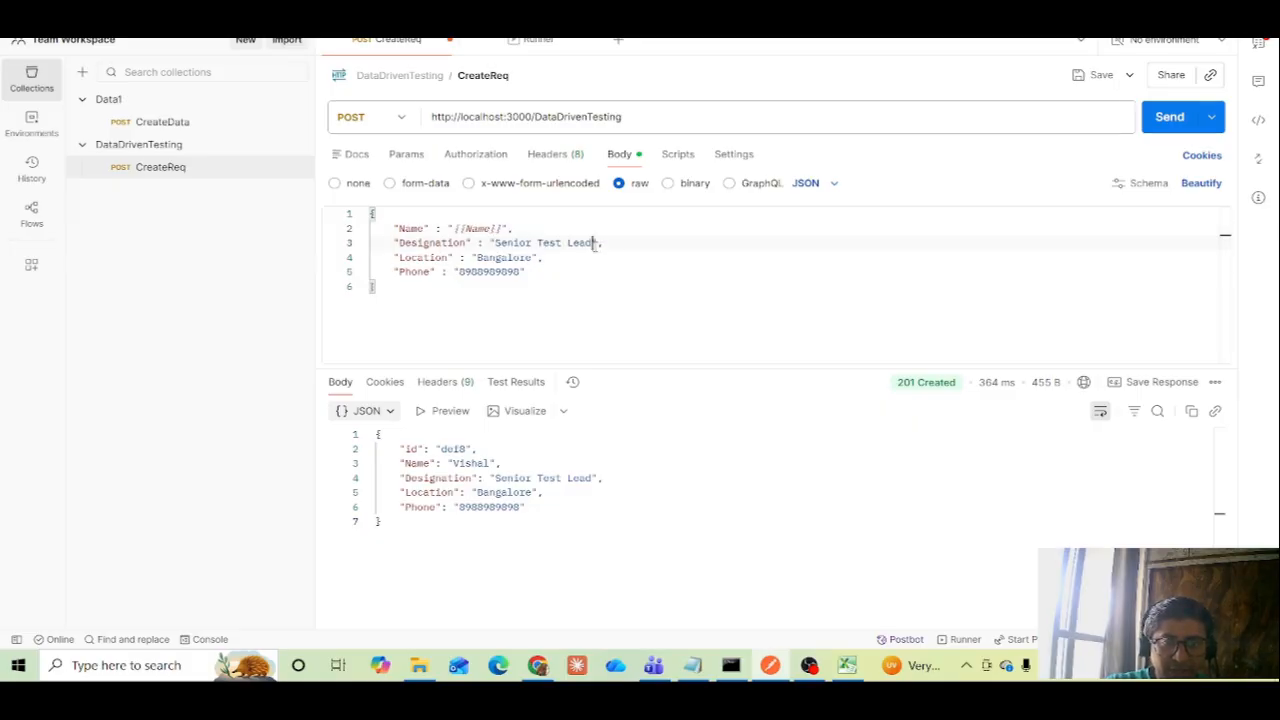
In the CreateReq JSON body, replace the Designation value with the variable {{Designation}}
{"action": "left_click_drag", "start_coordinate": [593, 243], "coordinate": [494, 243]}
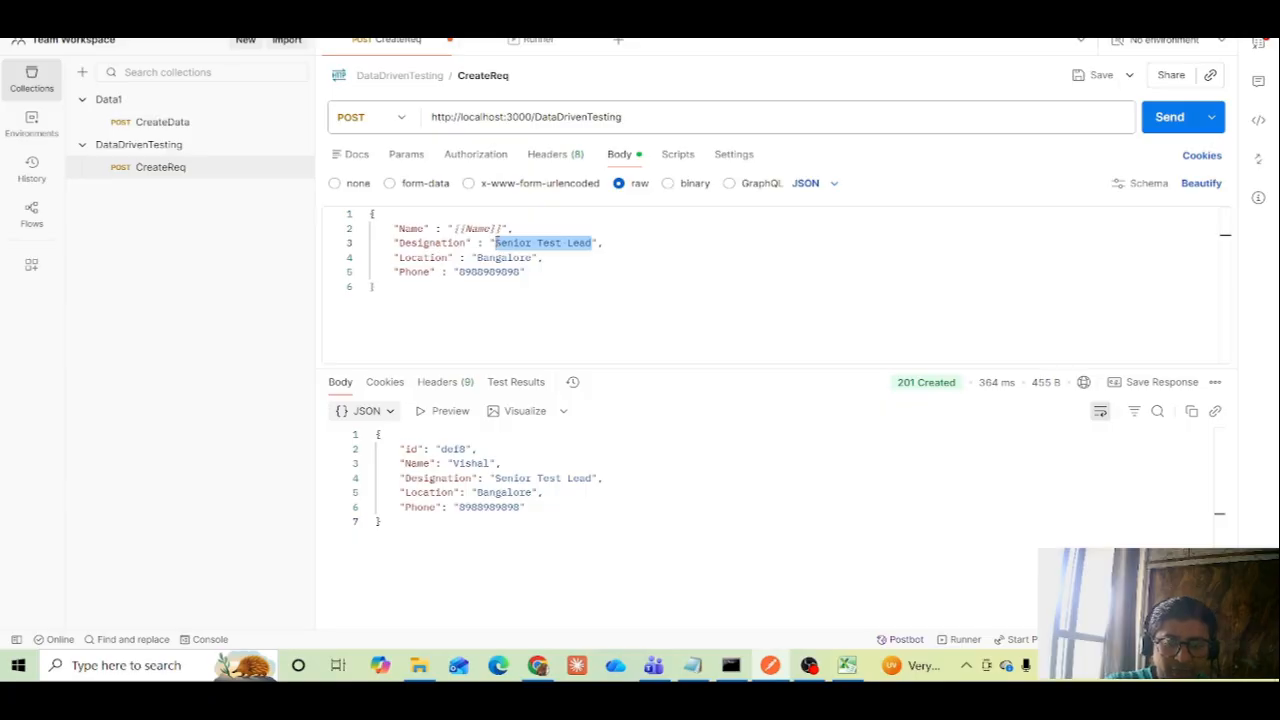
{"action": "type", "text": "{{}}"}
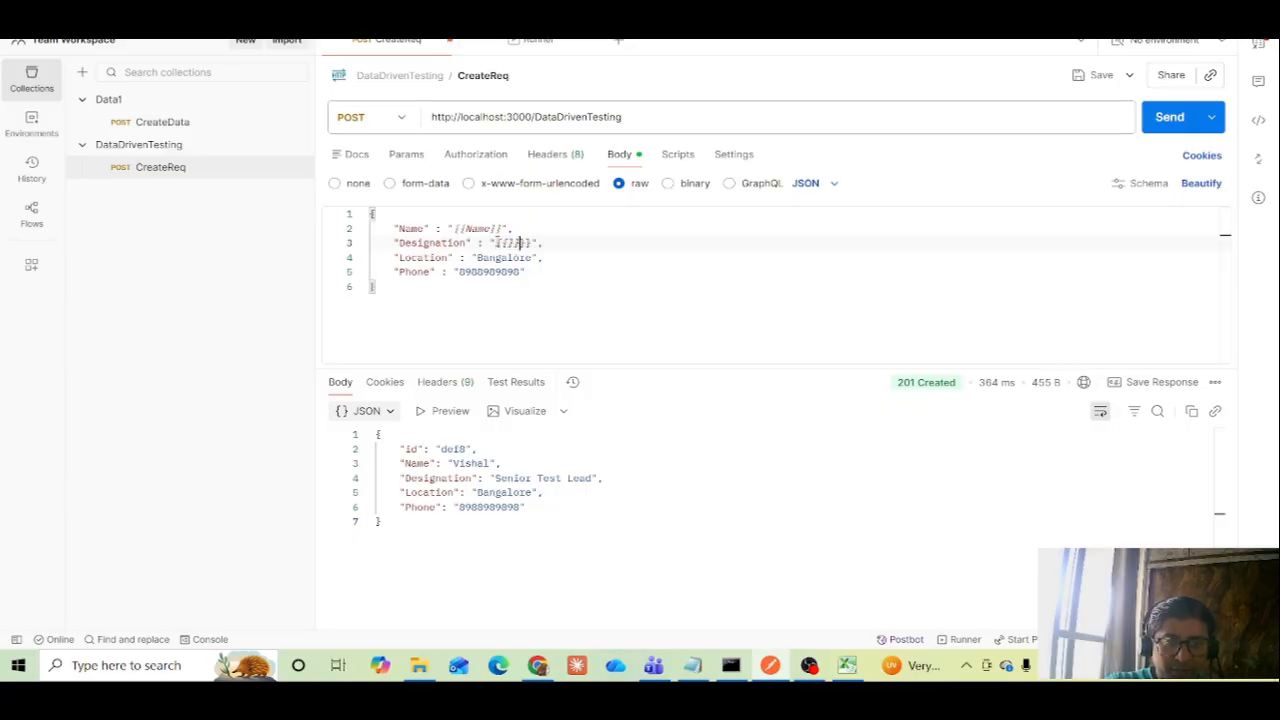
{"action": "key", "text": "Delete"}
{"action": "key", "text": "Delete"}
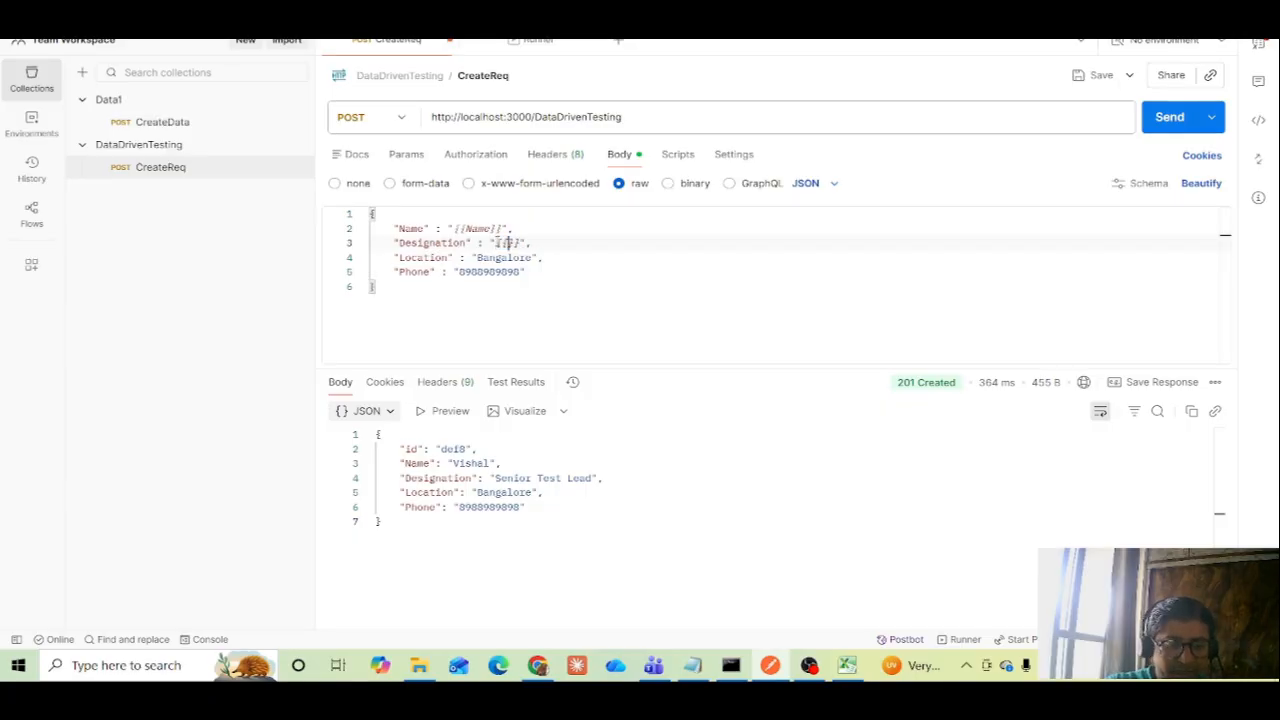
{"action": "type", "text": "Designa"}
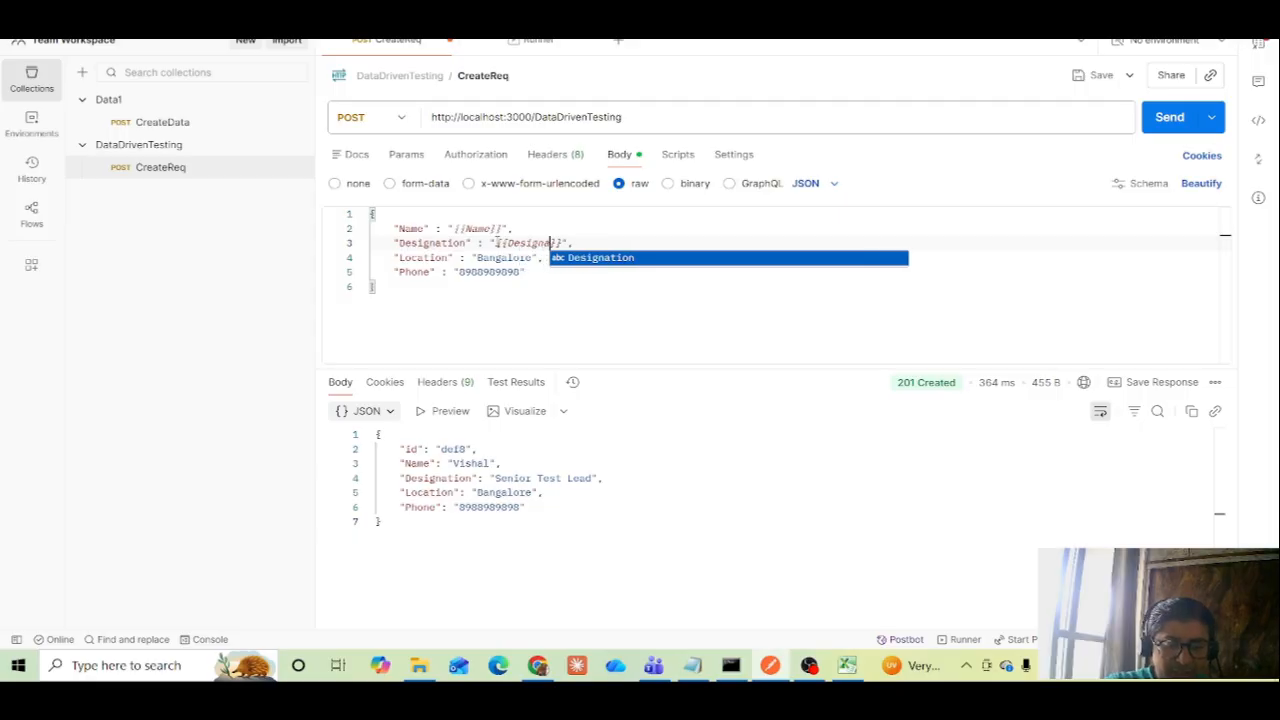
{"action": "type", "text": "tion"}
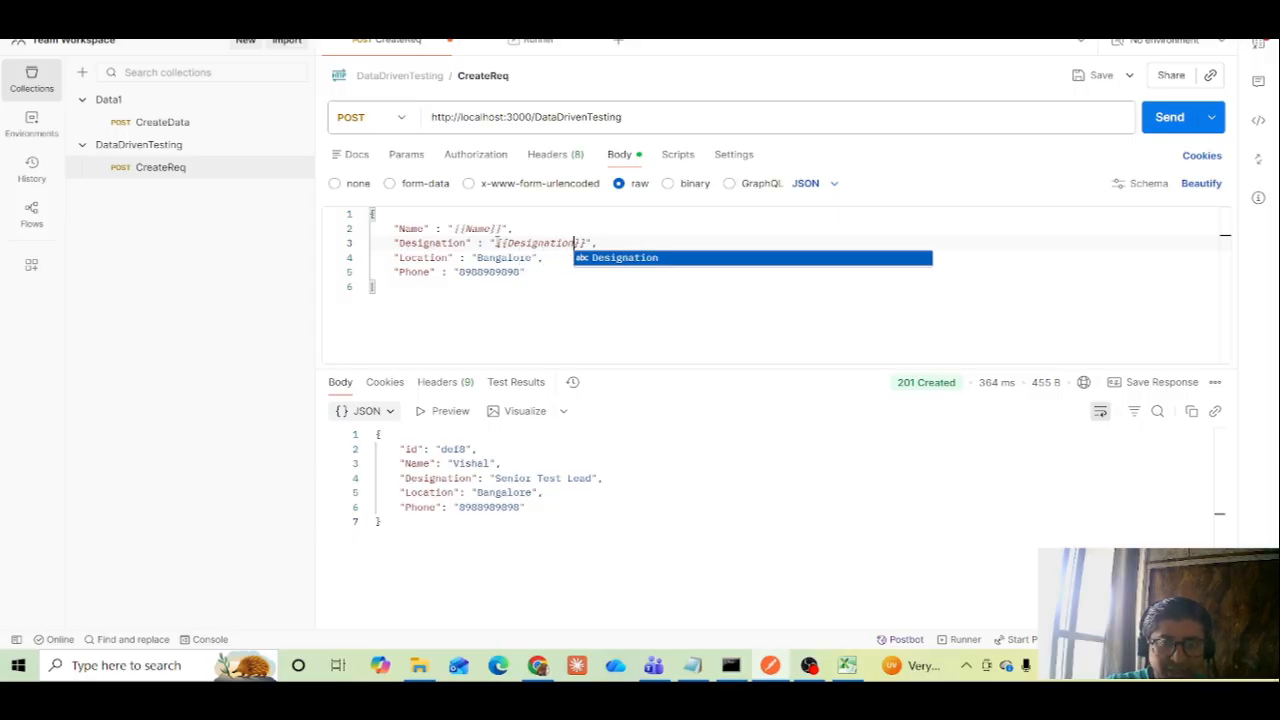
Replace the Location value in the JSON body with the variable {{Location}}
{"action": "key", "text": "Down"}
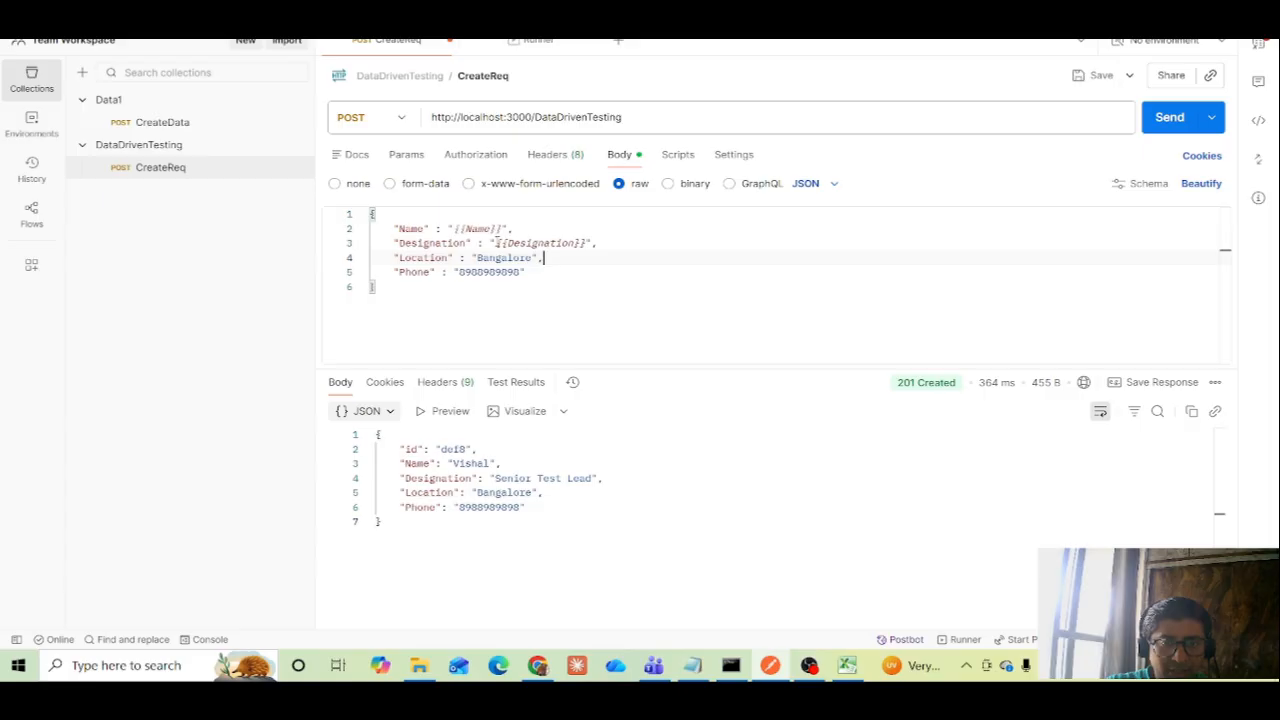
{"action": "key", "text": "Left"}
{"action": "key", "text": "Left"}
{"action": "key", "text": "BackSpace"}
{"action": "key", "text": "BackSpace"}
{"action": "key", "text": "BackSpace"}
{"action": "key", "text": "BackSpace"}
{"action": "key", "text": "BackSpace"}
{"action": "key", "text": "BackSpace"}
{"action": "key", "text": "BackSpace"}
{"action": "key", "text": "BackSpace"}
{"action": "key", "text": "BackSpace"}
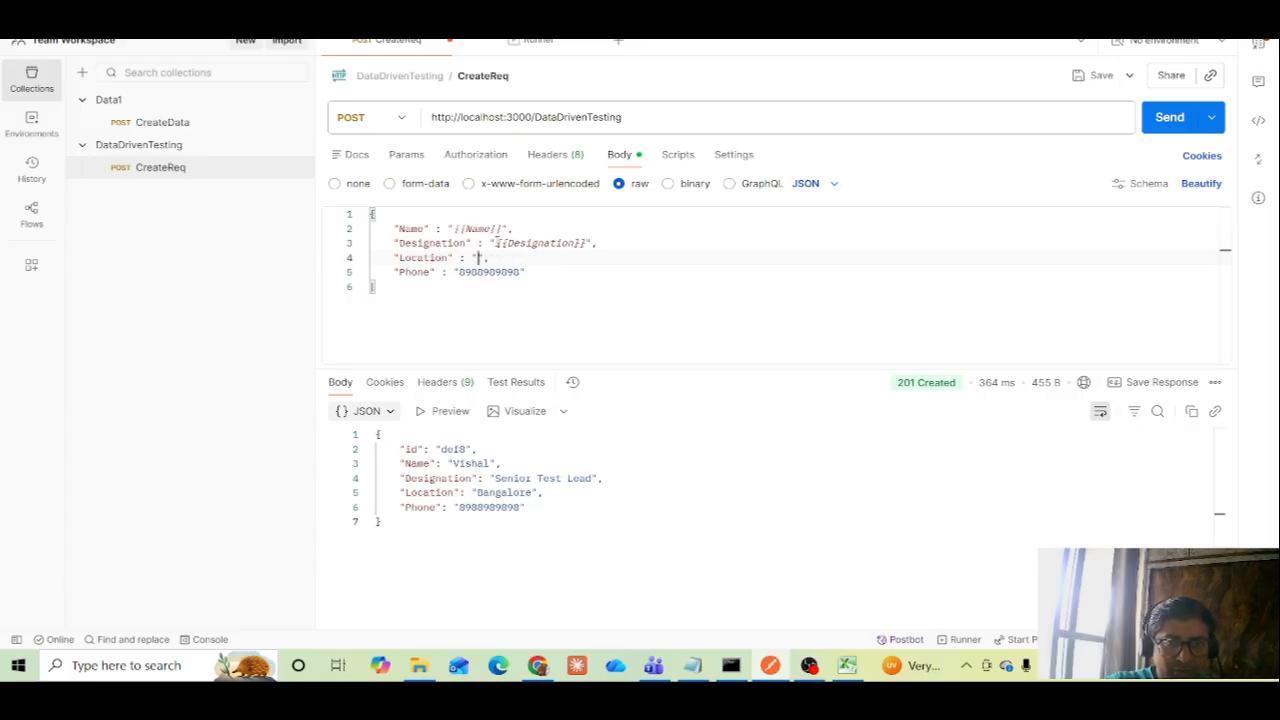
{"action": "type", "text": "{{"}
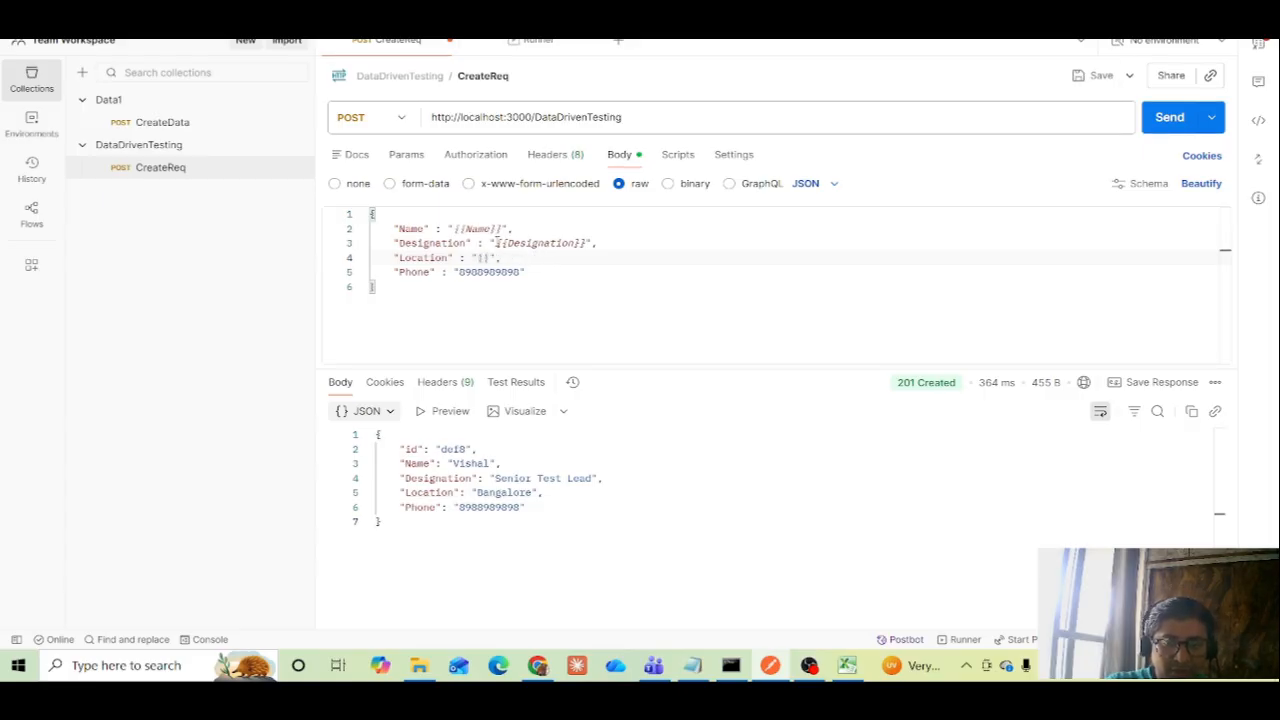
{"action": "type", "text": "}}"}
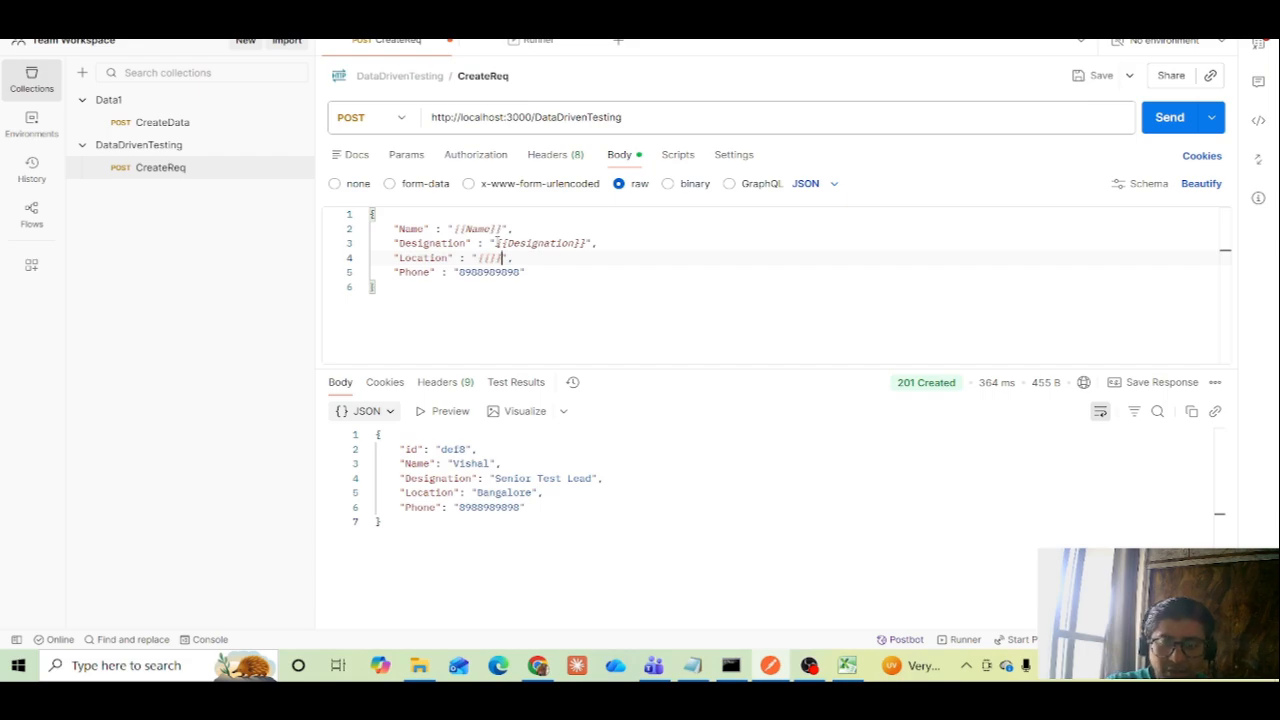
{"action": "key", "text": "Left"}
{"action": "type", "text": "Locat"}
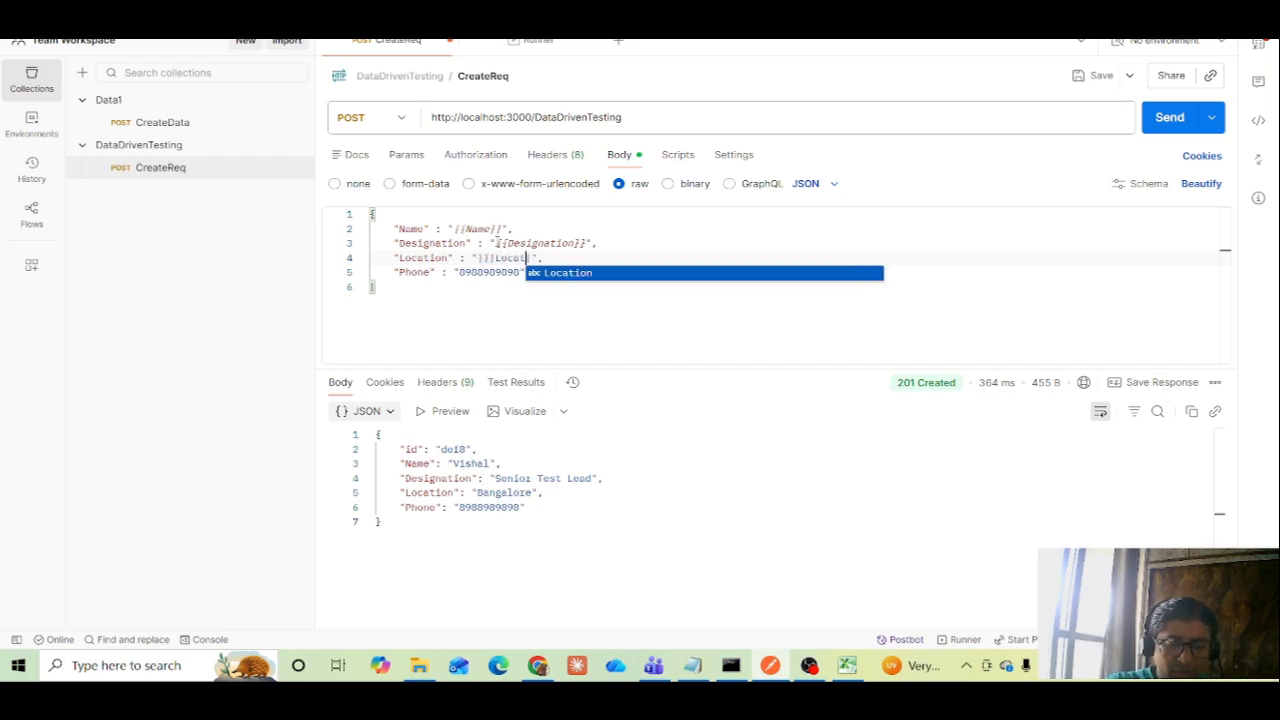
{"action": "type", "text": "ion"}
{"action": "key", "text": "BackSpace"}
{"action": "key", "text": "BackSpace"}
{"action": "key", "text": "BackSpace"}
{"action": "key", "text": "BackSpace"}
{"action": "key", "text": "BackSpace"}
{"action": "key", "text": "BackSpace"}
{"action": "key", "text": "BackSpace"}
{"action": "key", "text": "BackSpace"}
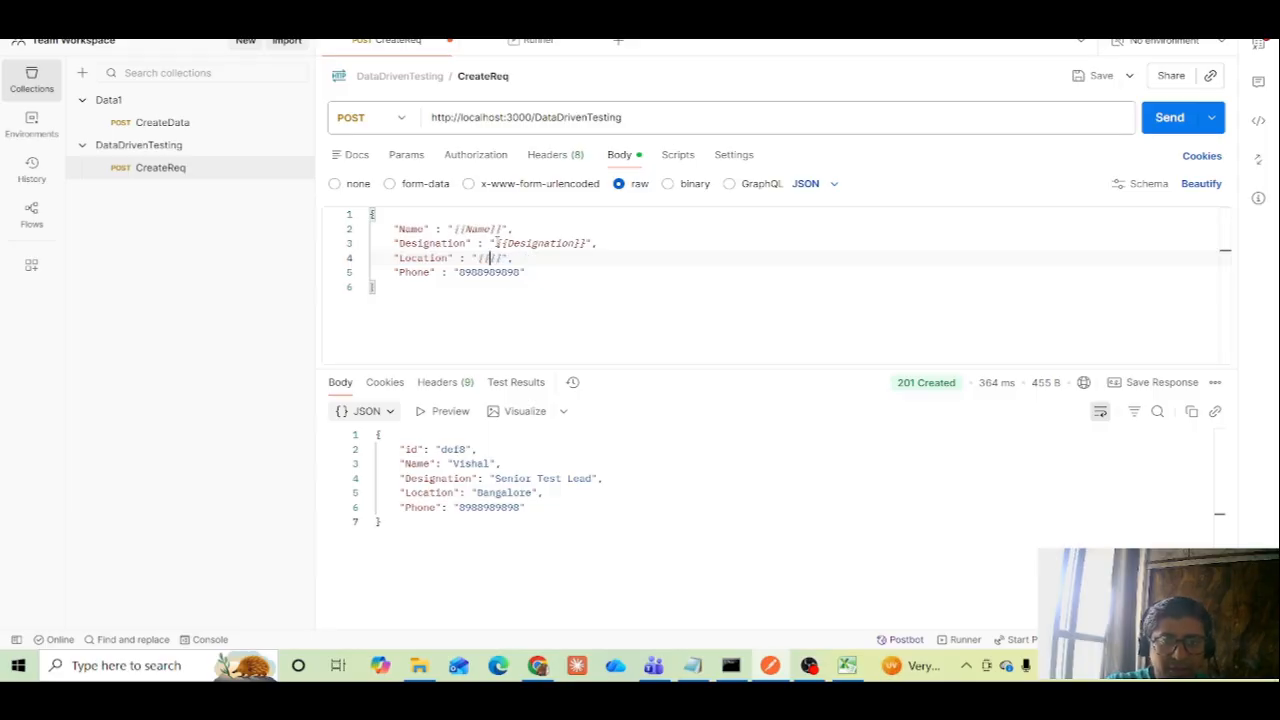
{"action": "type", "text": "Locat"}
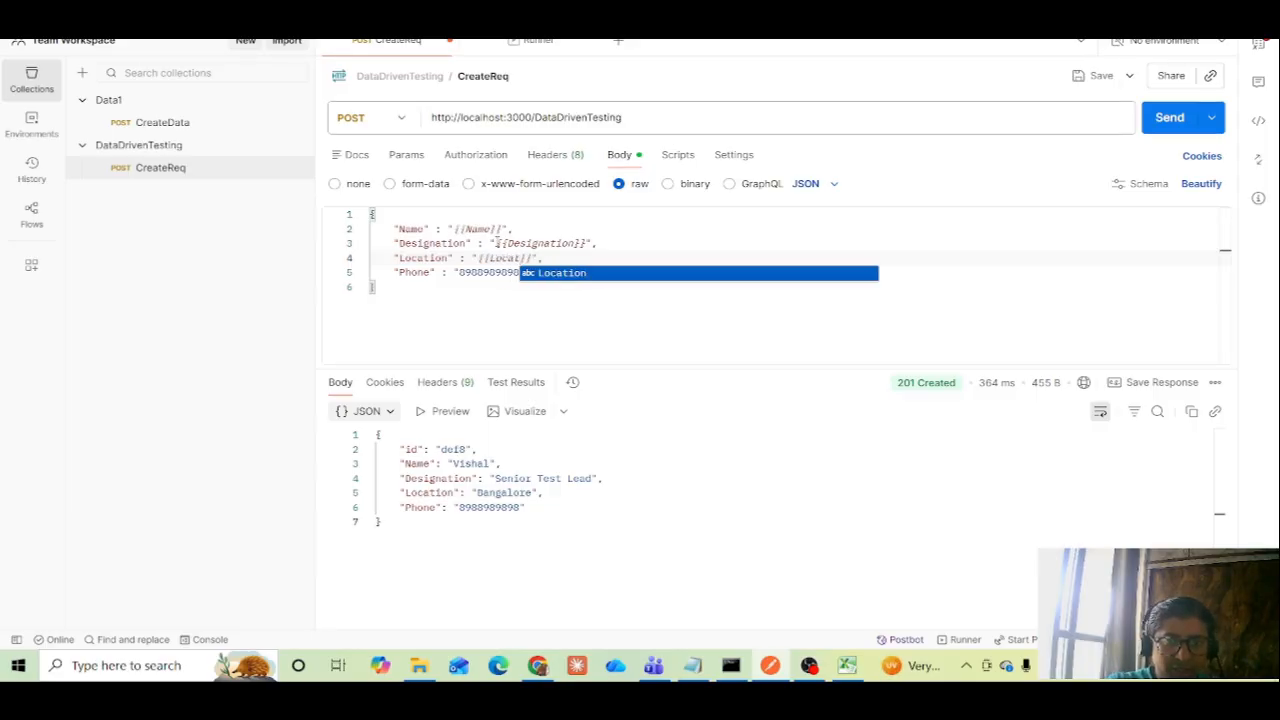
{"action": "type", "text": "ion"}
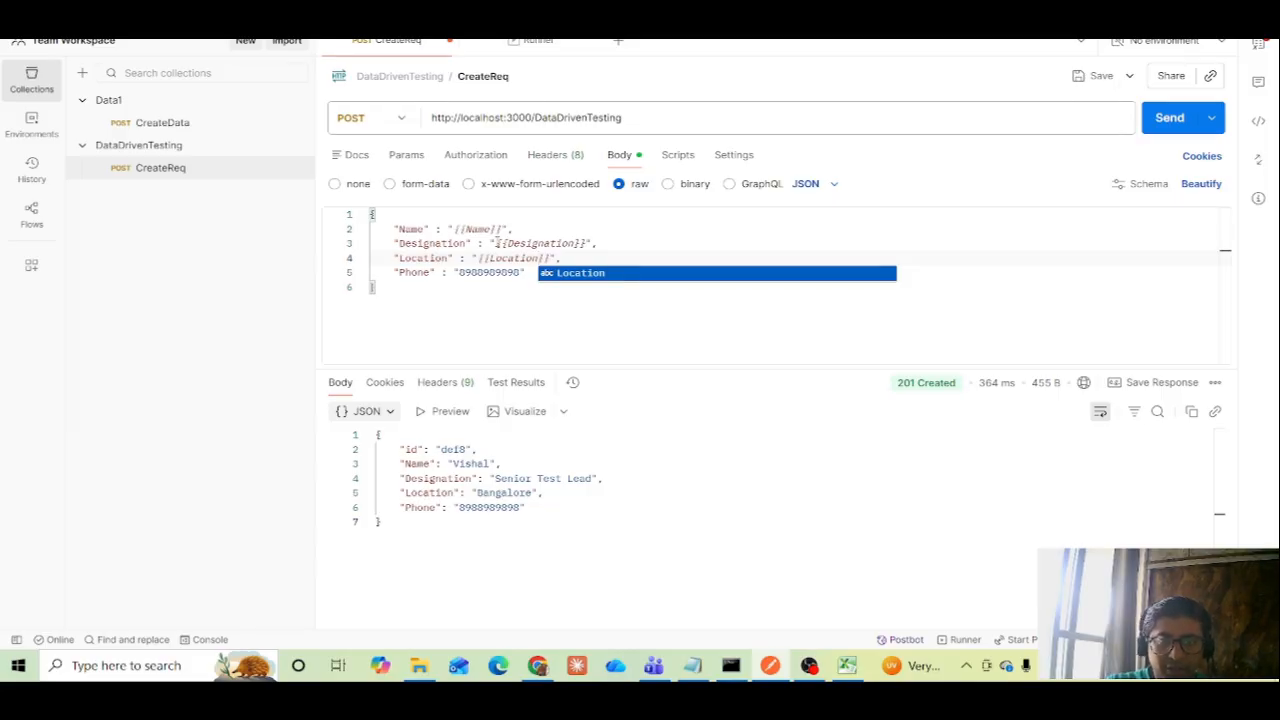
{"action": "key", "text": "Escape"}
Replace the Phone value in the JSON body with the variable {{Phone}} and save the CreateReq request
{"action": "key", "text": "Left"}
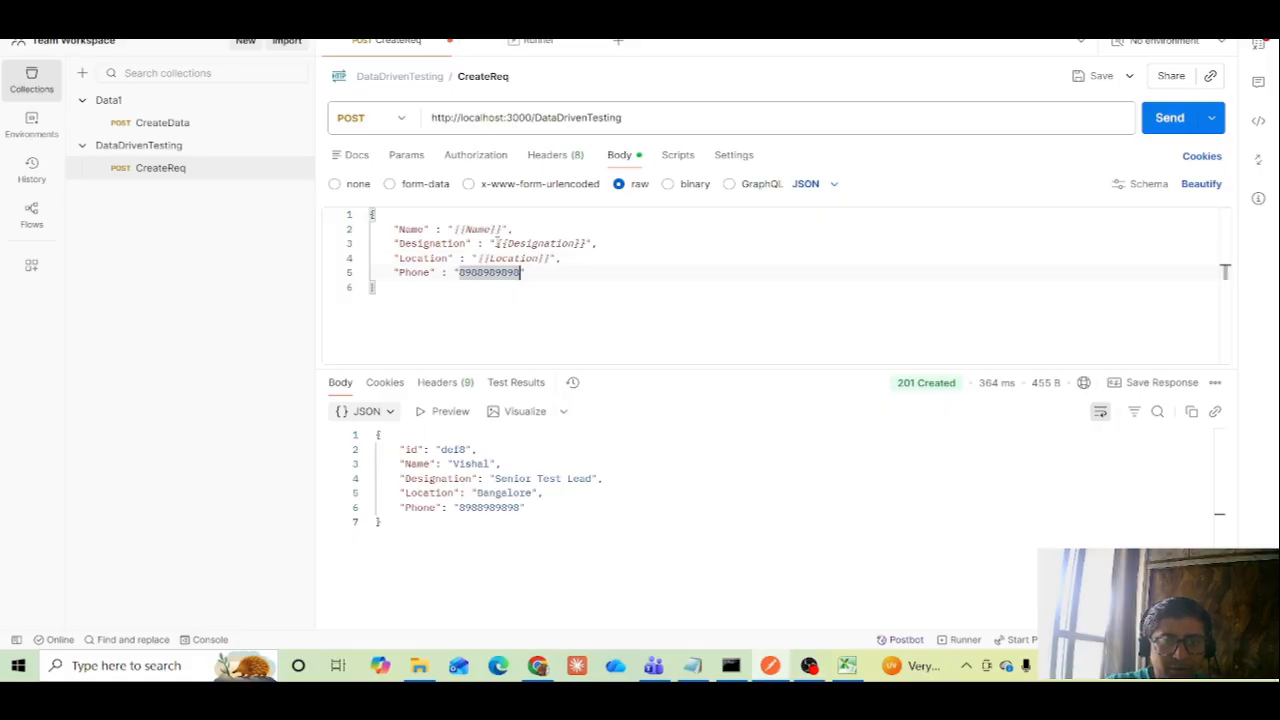
{"action": "key", "text": "BackSpace"}
{"action": "key", "text": "BackSpace"}
{"action": "key", "text": "BackSpace"}
{"action": "key", "text": "BackSpace"}
{"action": "key", "text": "BackSpace"}
{"action": "key", "text": "BackSpace"}
{"action": "key", "text": "BackSpace"}
{"action": "key", "text": "BackSpace"}
{"action": "key", "text": "BackSpace"}
{"action": "key", "text": "BackSpace"}
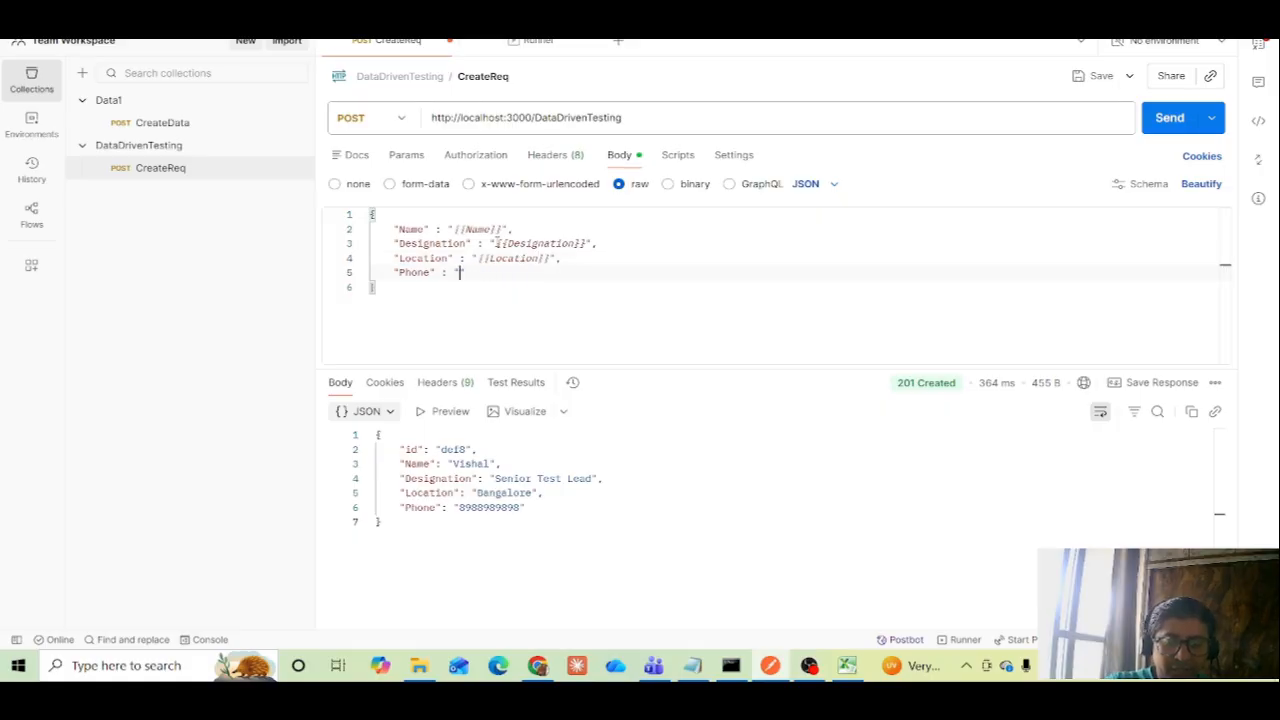
{"action": "type", "text": "{{"}
{"action": "key", "text": "Left"}
{"action": "key", "text": "Left"}
{"action": "type", "text": "Ph"}
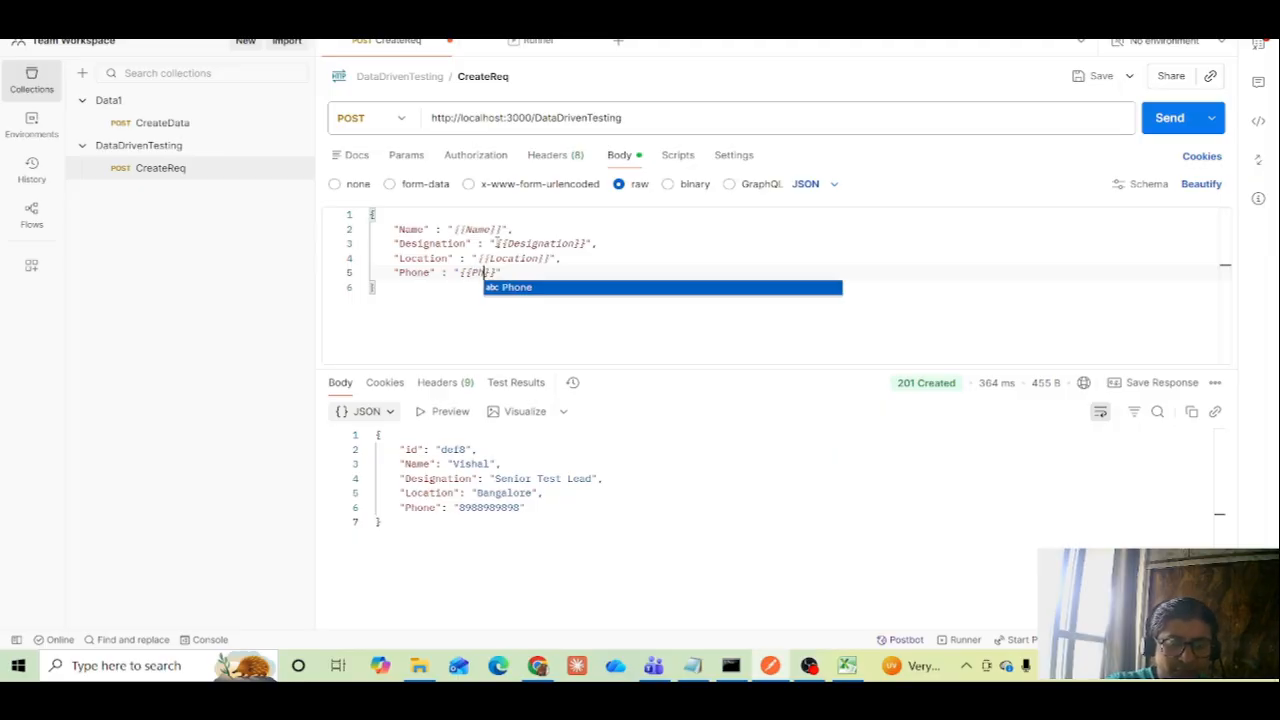
{"action": "type", "text": "one"}
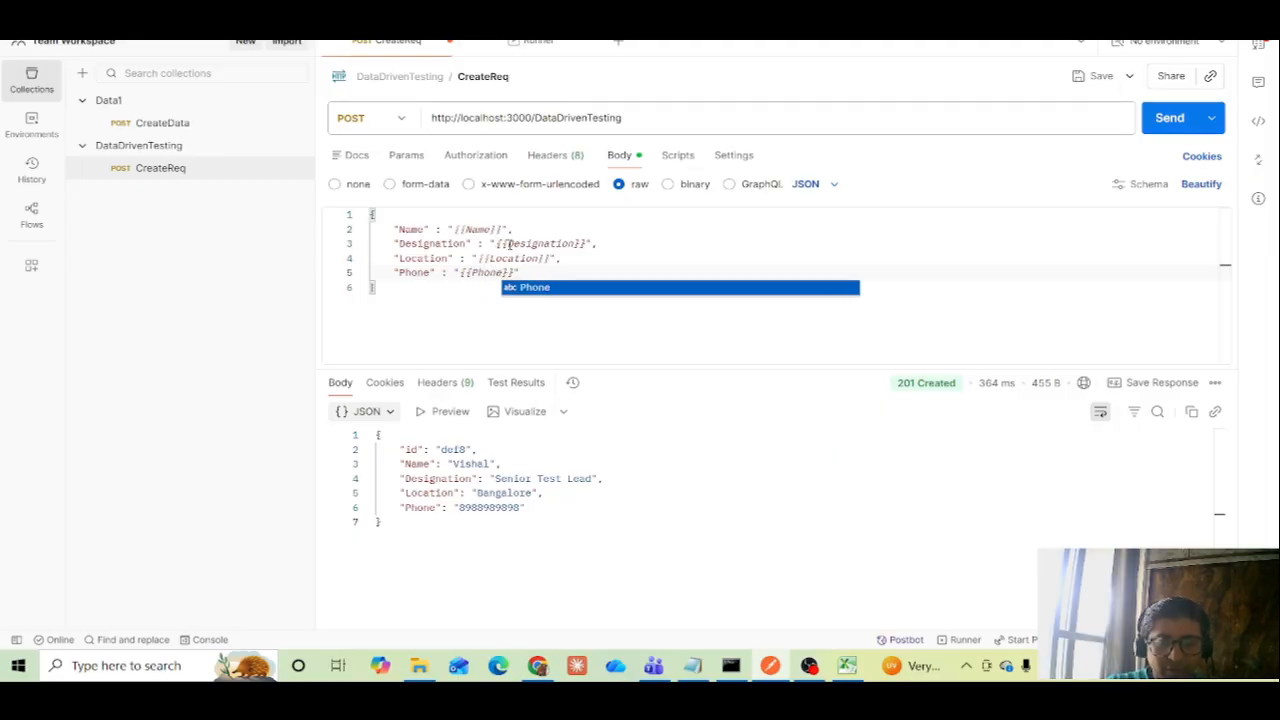
{"action": "key", "text": "Escape"}
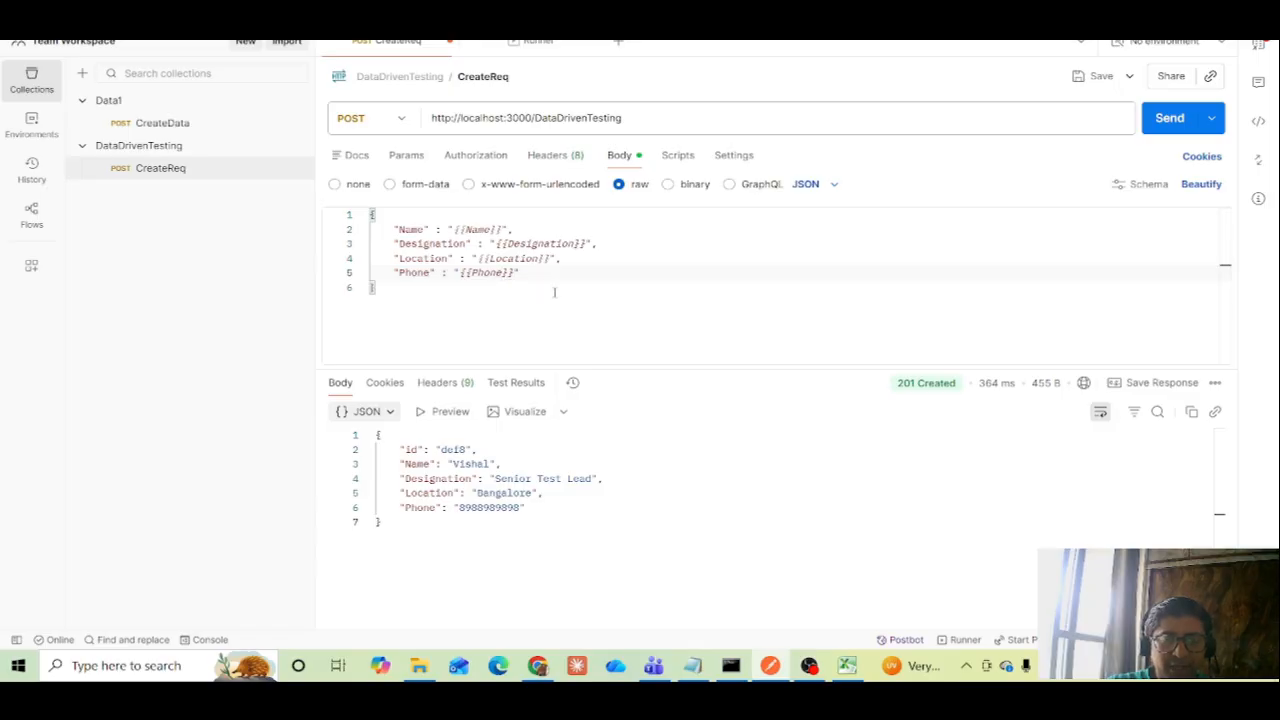
{"action": "left_click", "coordinate": [614, 281]}
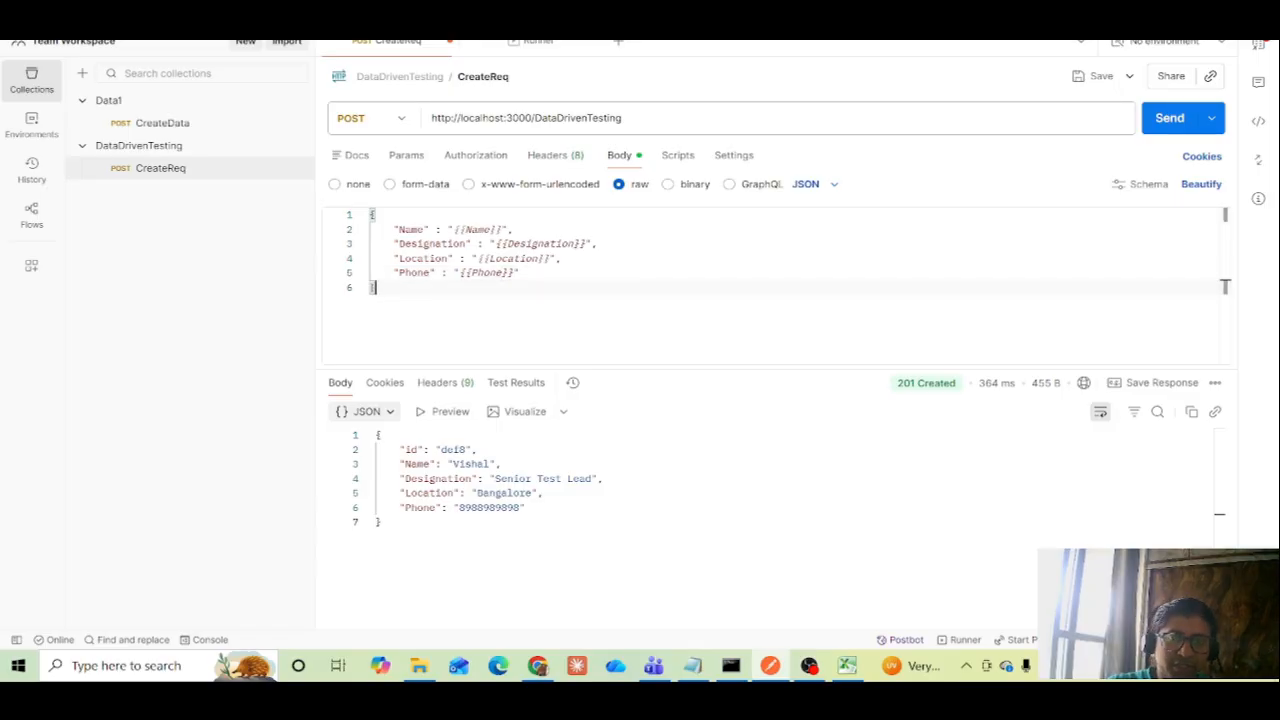
{"action": "left_click", "coordinate": [1085, 78]}
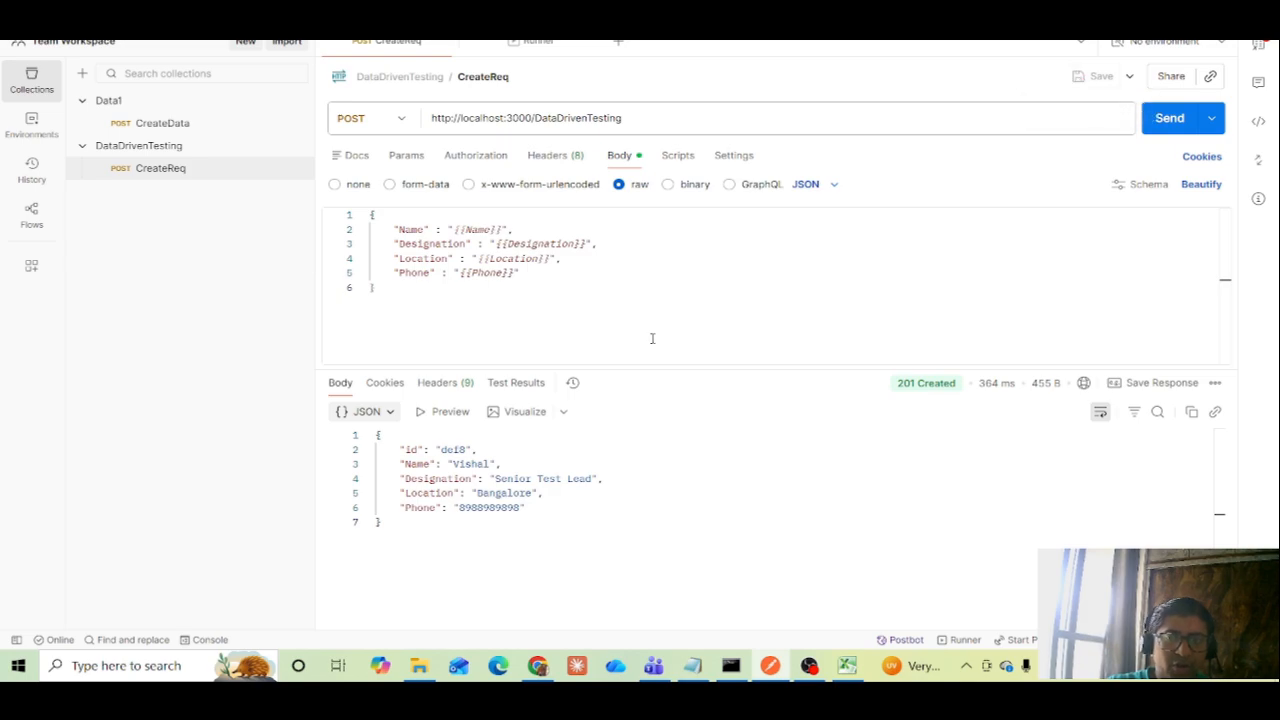
Preview DataDrivenTesting.csv in the collection runner and compare its column names with the variables in the CreateReq body
{"action": "left_click", "coordinate": [536, 52]}
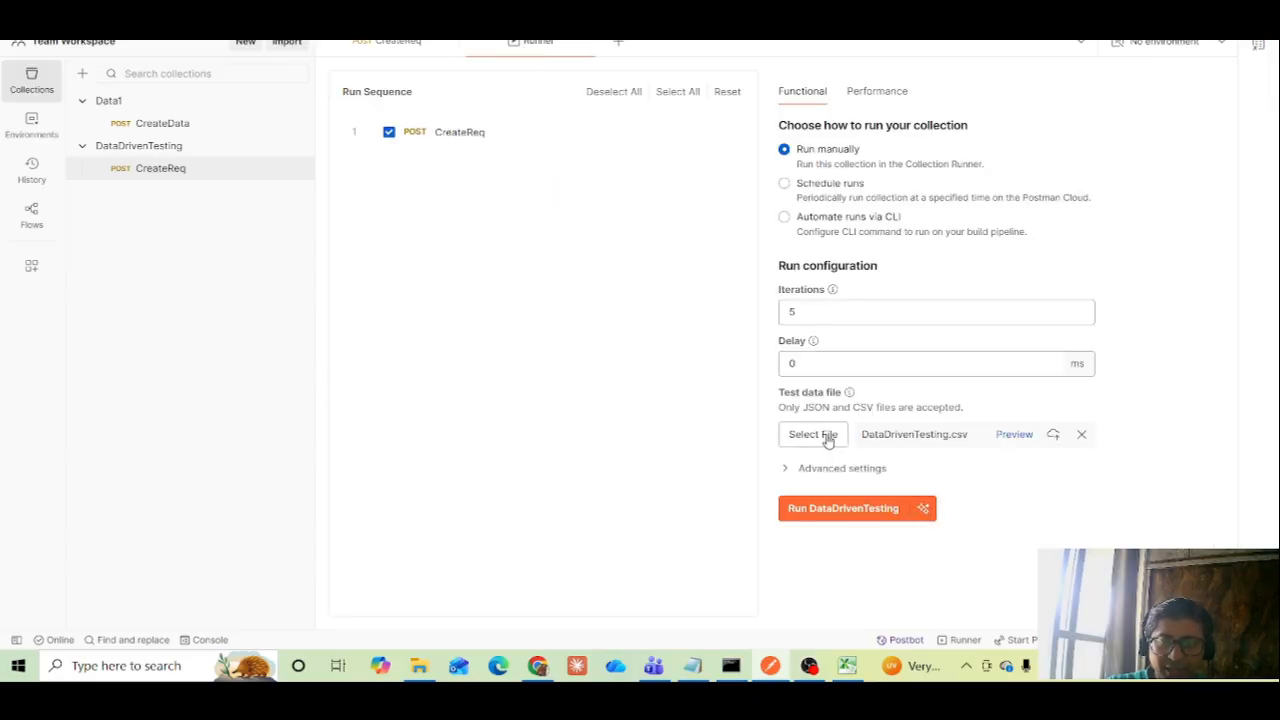
{"action": "left_click", "coordinate": [1026, 437]}
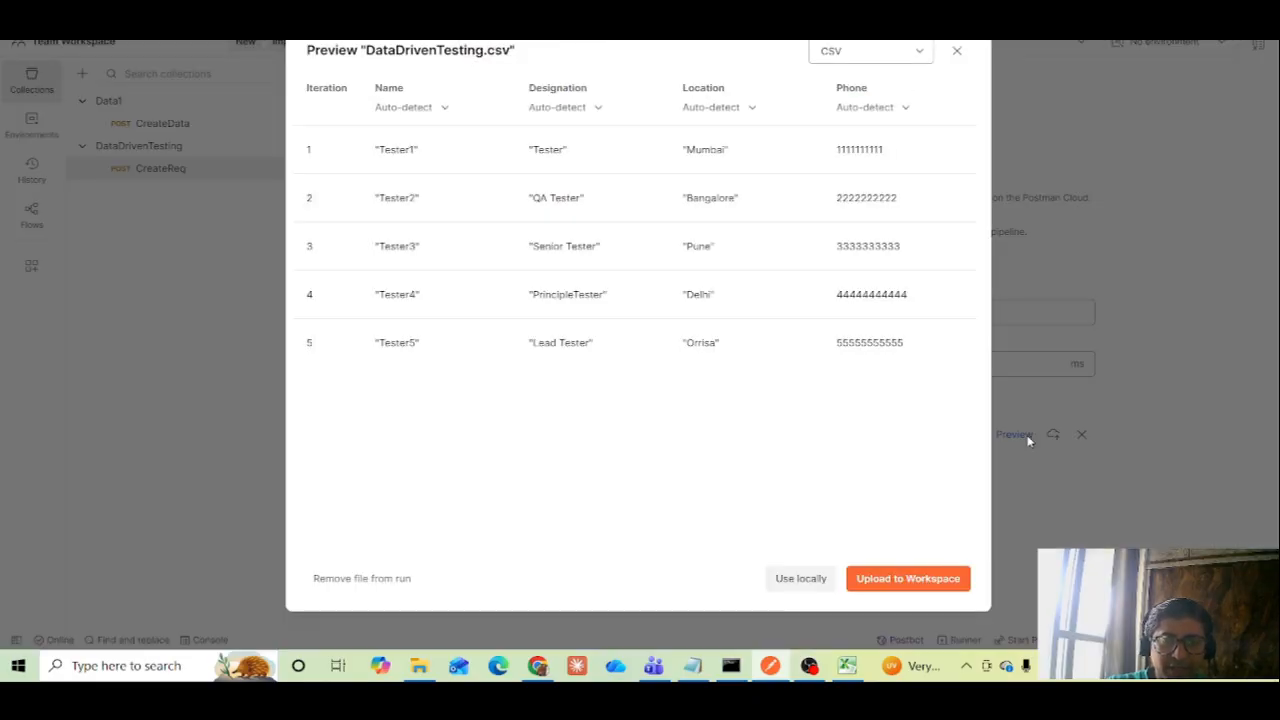
{"action": "left_click", "coordinate": [957, 51]}
{"action": "left_click", "coordinate": [390, 42]}
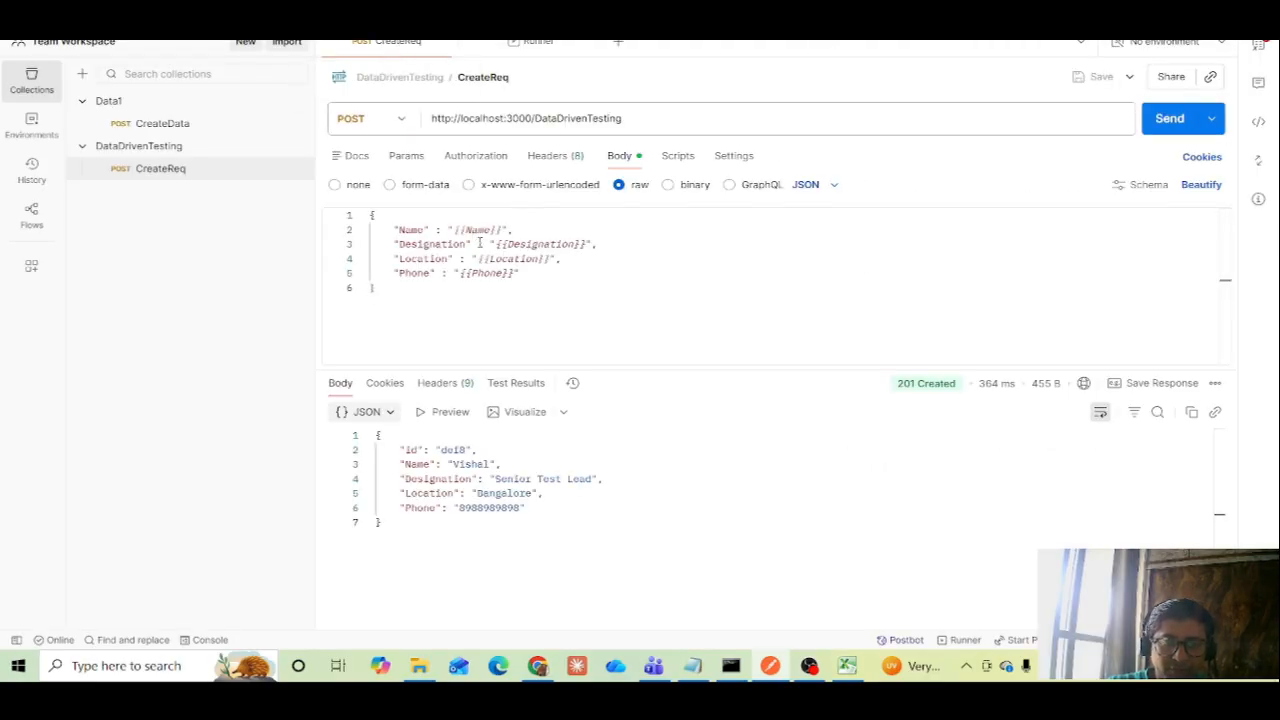
{"action": "left_click", "coordinate": [530, 288]}
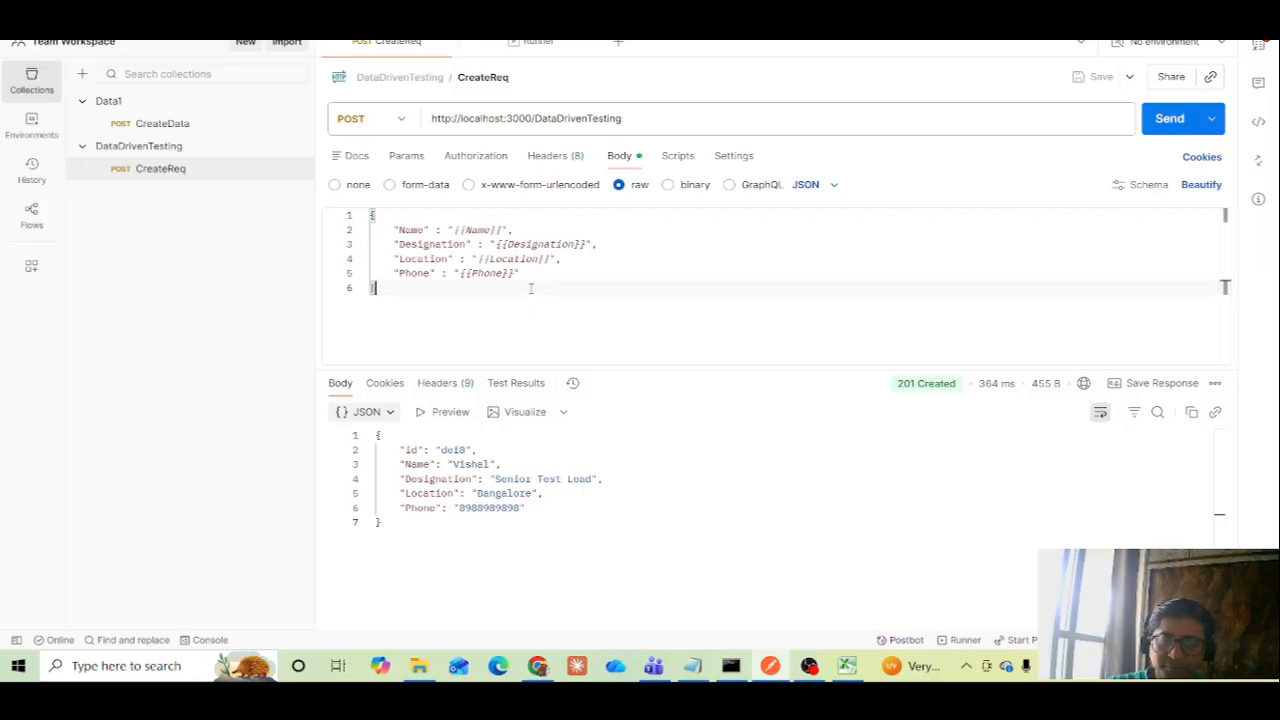
Open CreateReq's post-response script, and copy the status code 201 test from the Script section of the Postman document in Google Docs
{"action": "left_click", "coordinate": [677, 157]}
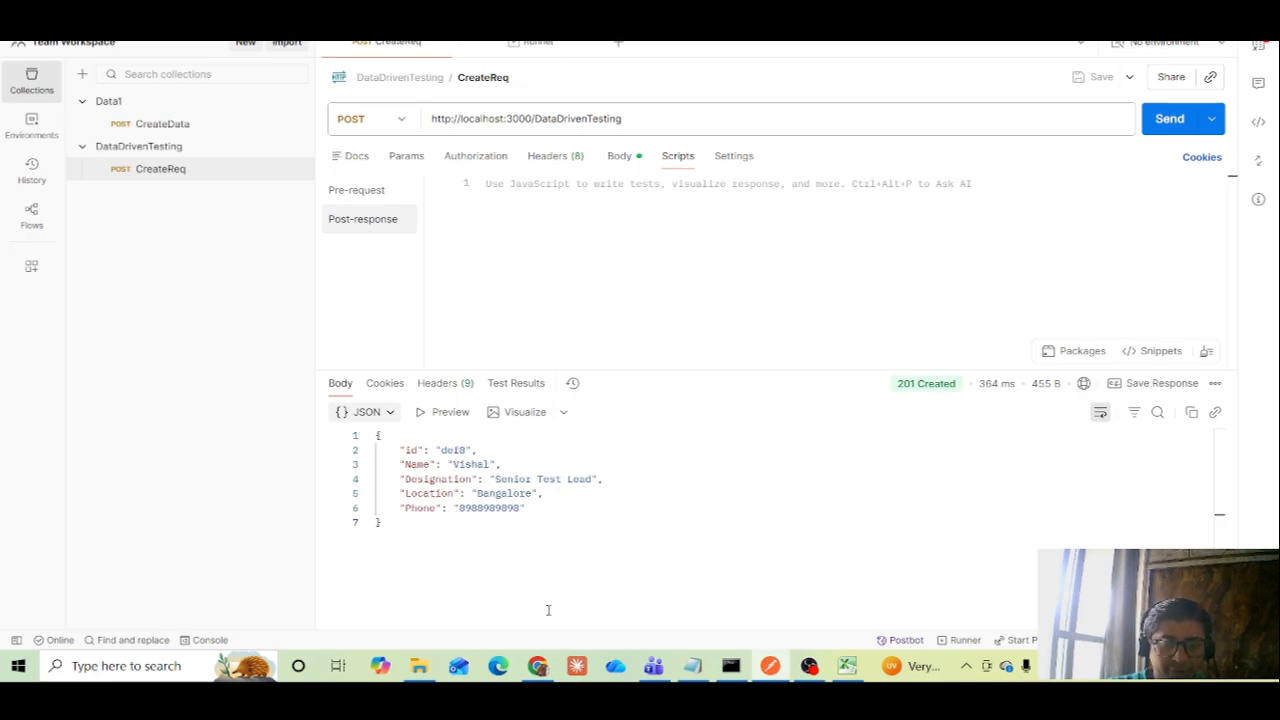
{"action": "left_click", "coordinate": [537, 668]}
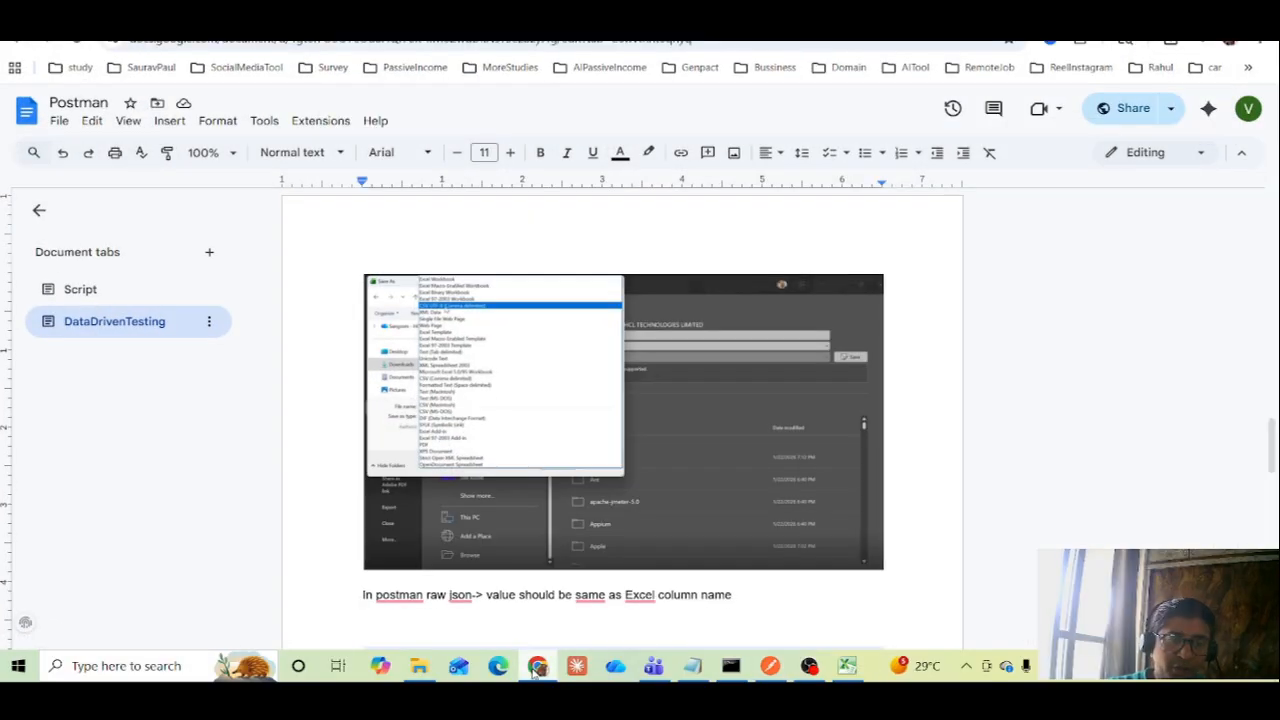
{"action": "left_click", "coordinate": [83, 295]}
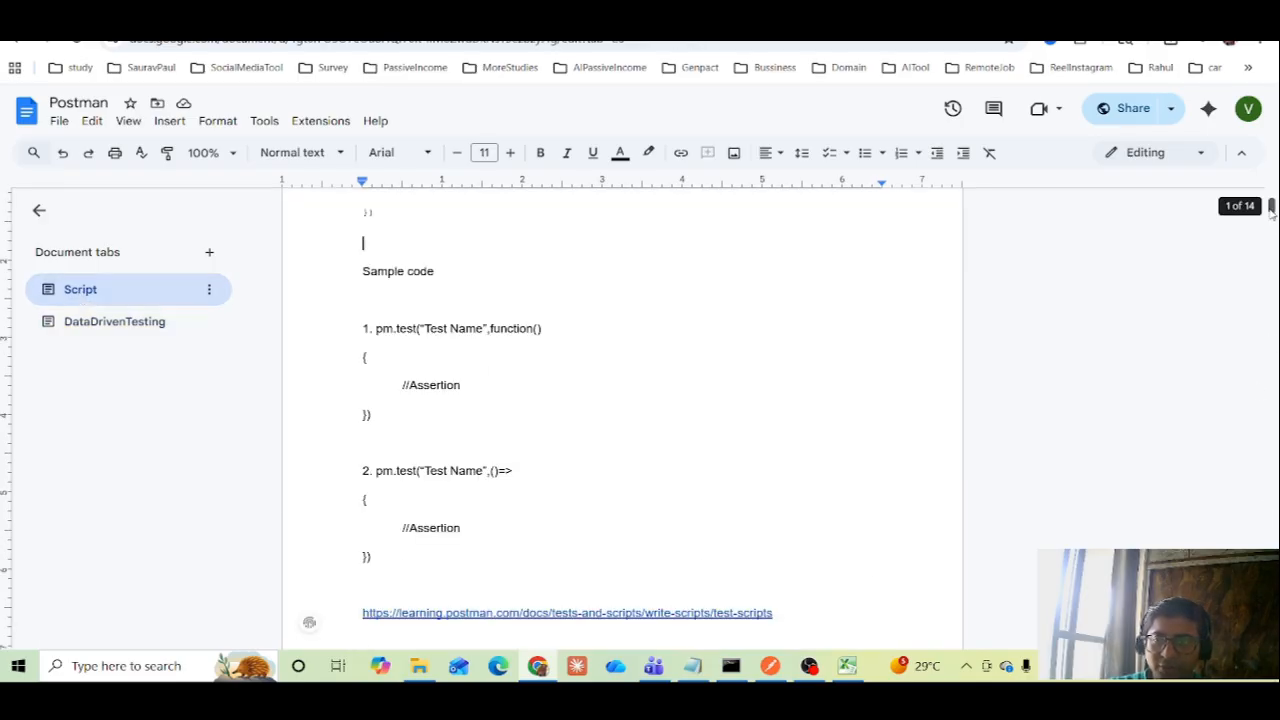
{"action": "left_click_drag", "start_coordinate": [1272, 207], "coordinate": [1272, 198]}
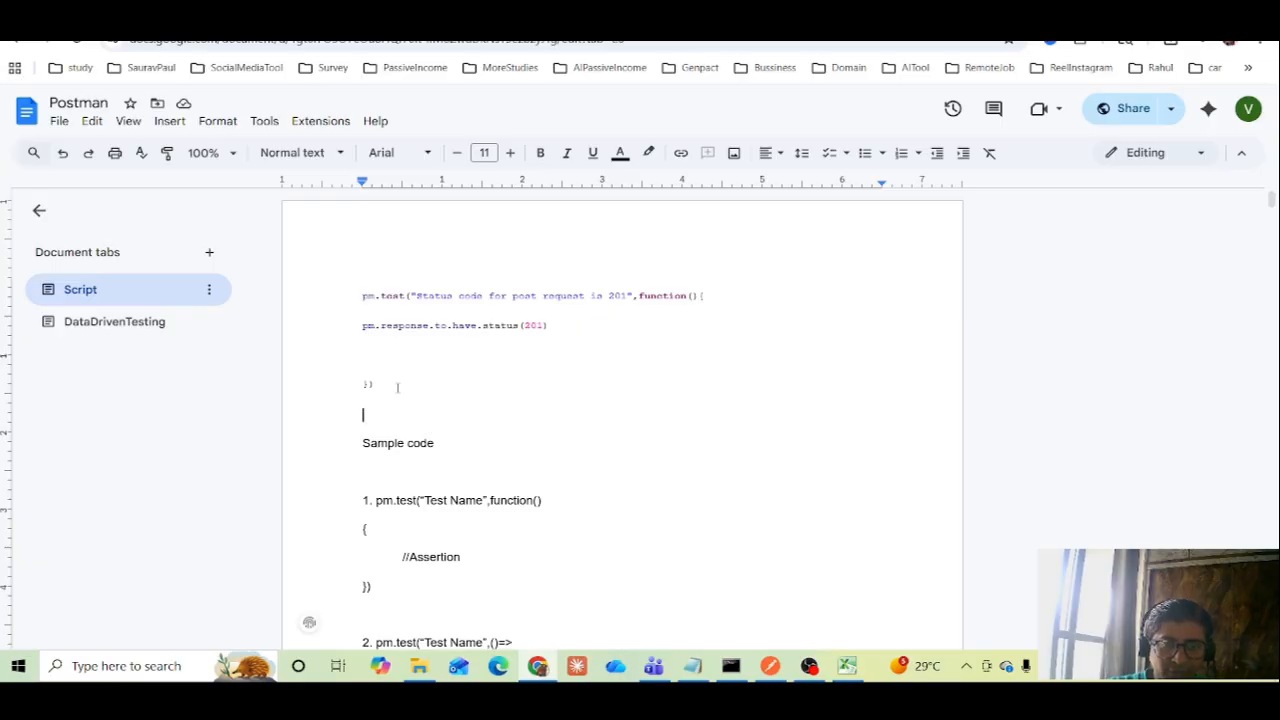
{"action": "left_click_drag", "start_coordinate": [397, 388], "coordinate": [365, 297]}
{"action": "key", "text": "ctrl+c"}
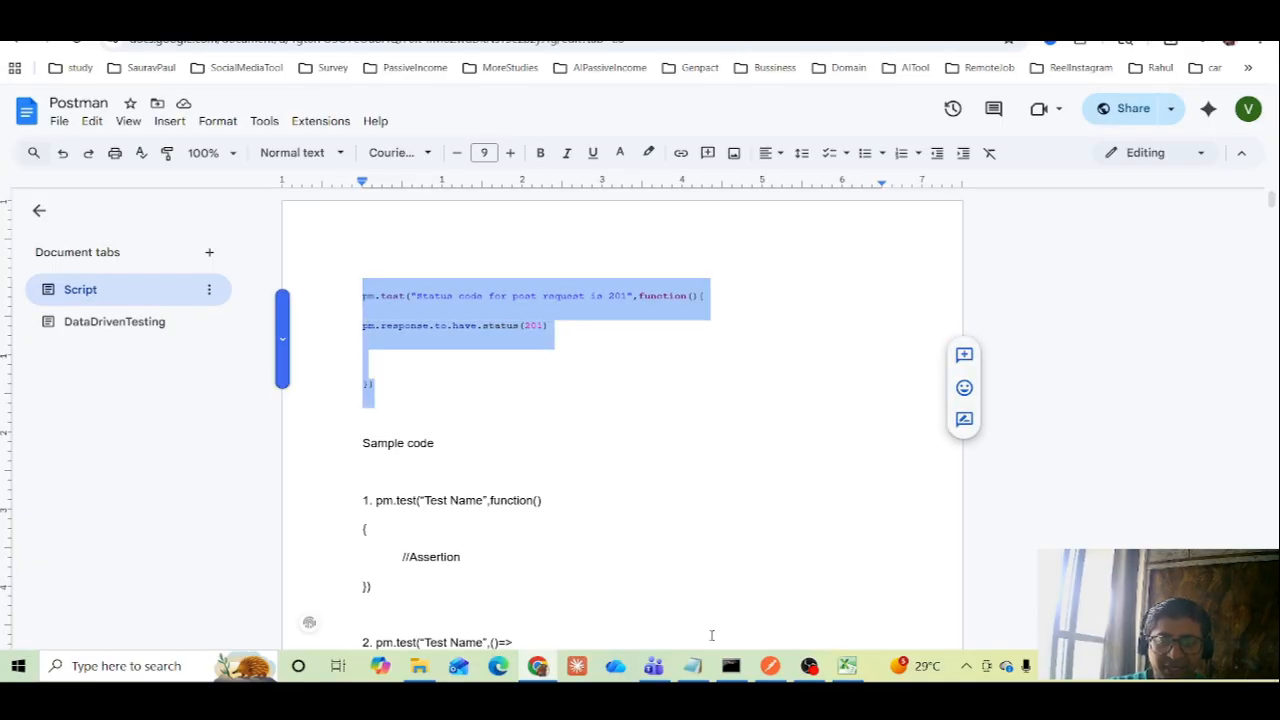
{"action": "left_click", "coordinate": [550, 372]}
Back in Postman, paste the status code 201 test into CreateReq's post-response script, remove its blank lines and save the request
{"action": "left_click", "coordinate": [770, 666]}
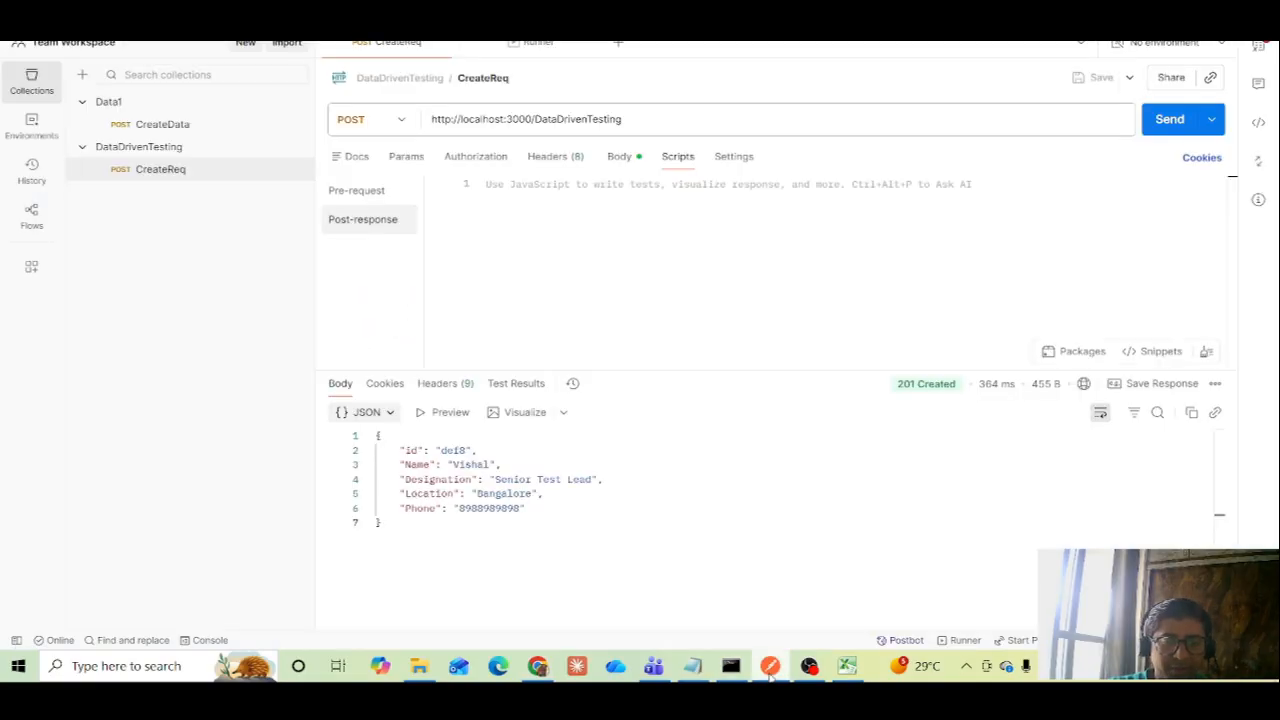
{"action": "left_click", "coordinate": [521, 198]}
{"action": "key", "text": "ctrl+v"}
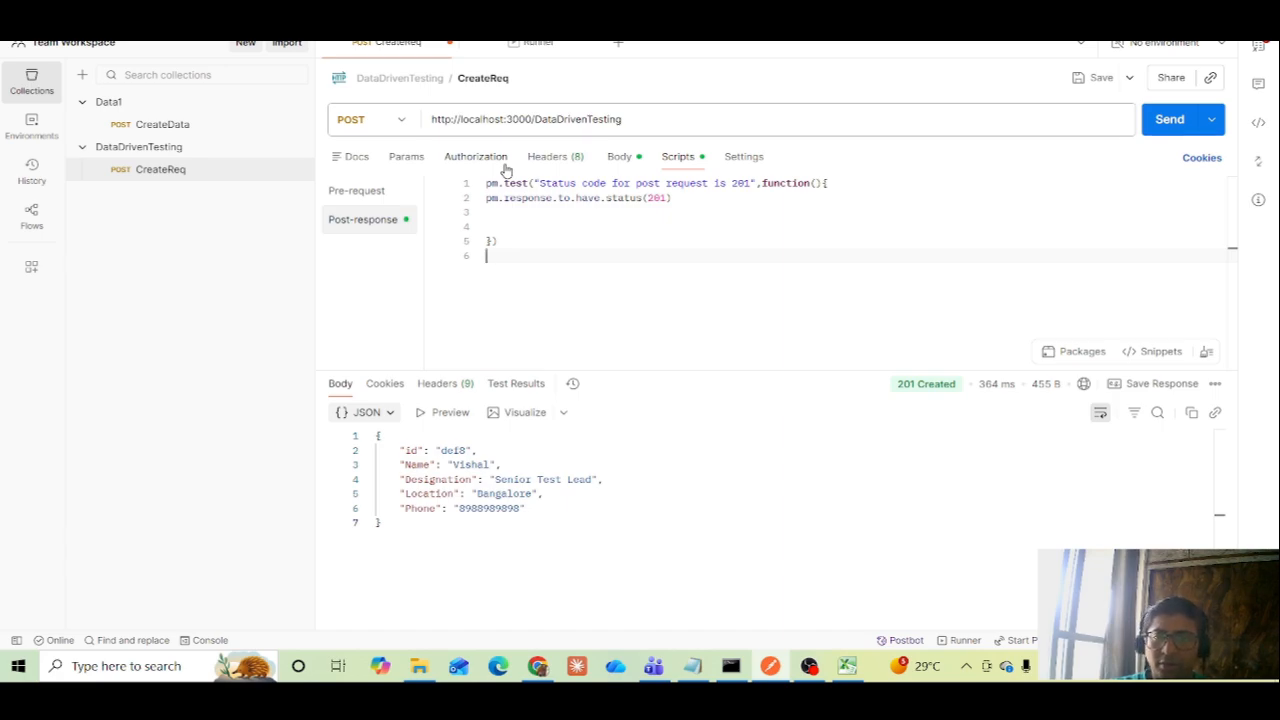
{"action": "left_click", "coordinate": [680, 200]}
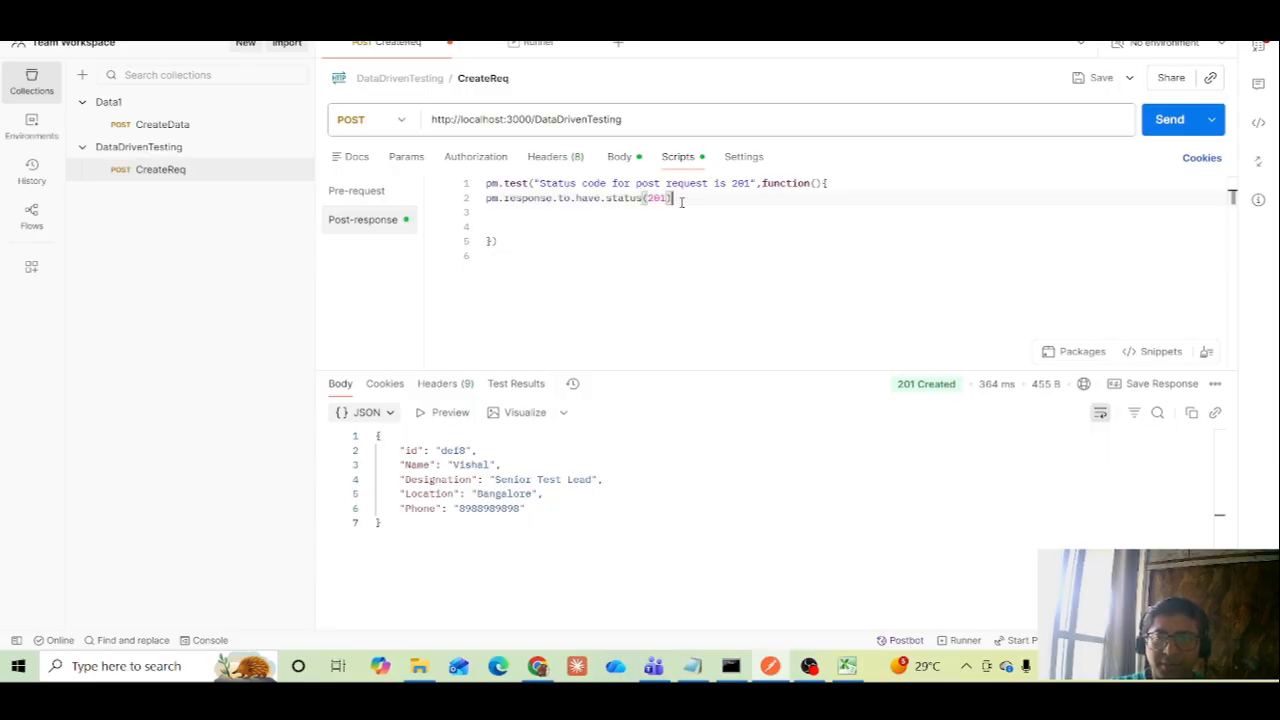
{"action": "key", "text": "Delete"}
{"action": "key", "text": "Delete"}
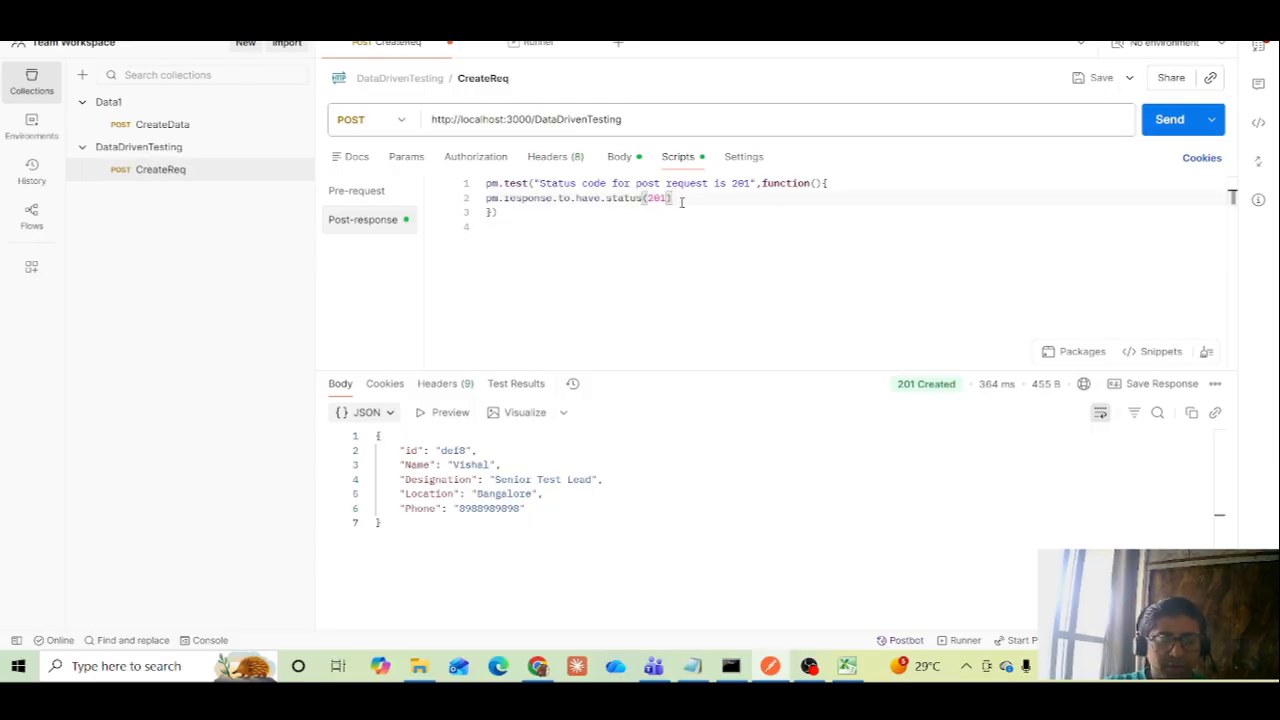
{"action": "key", "text": "ctrl+s"}
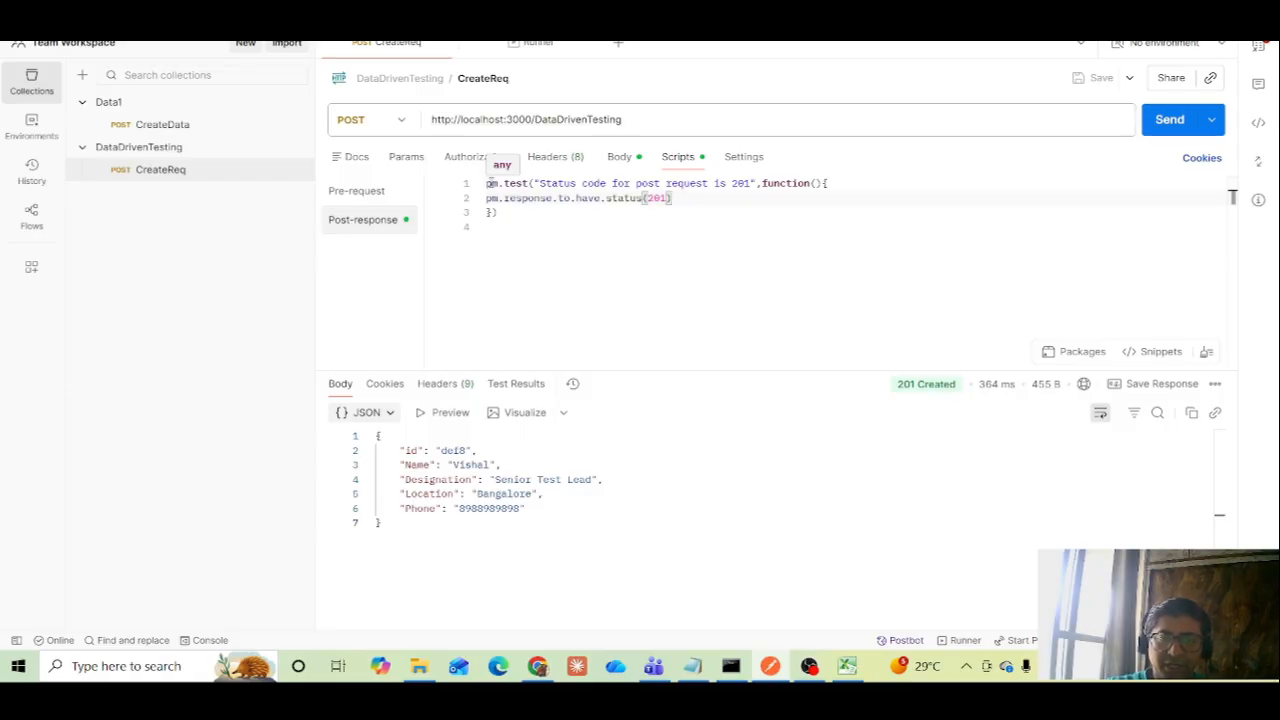
{"action": "left_click", "coordinate": [496, 212]}
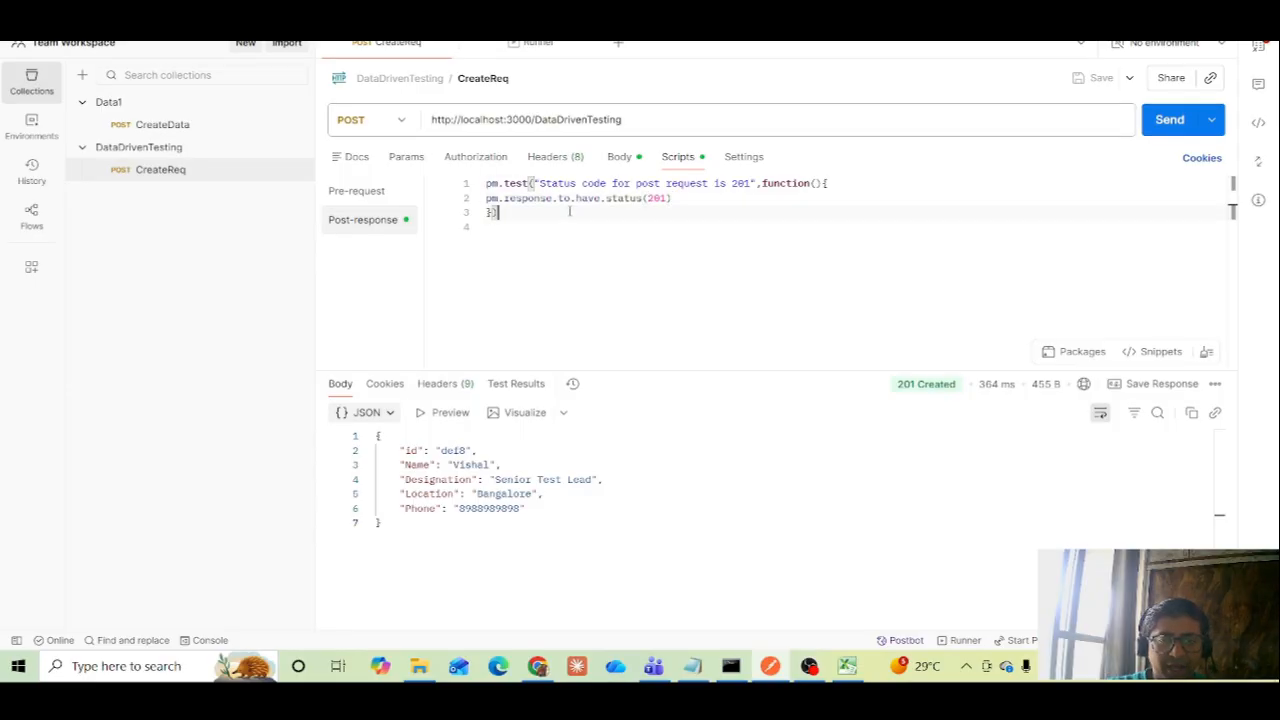
Review the column-name variables in CreateReq's JSON body and check the Postman console for existing logs
{"action": "left_click", "coordinate": [619, 158]}
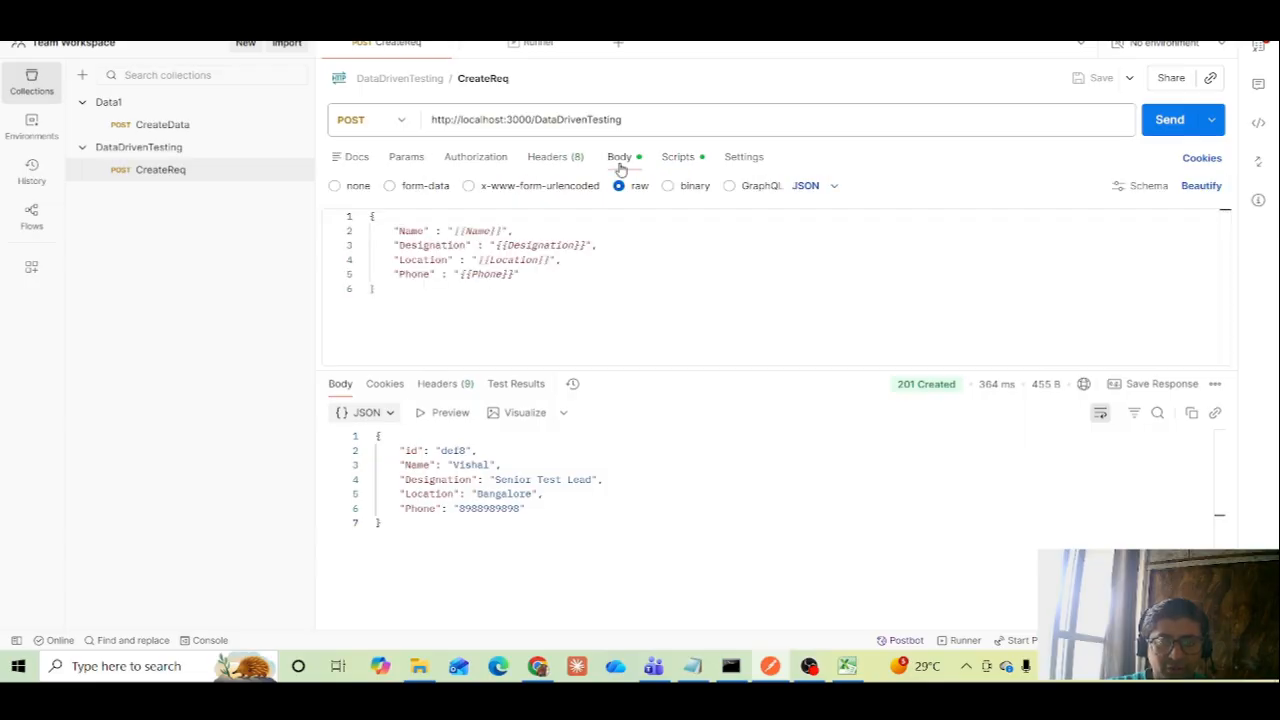
{"action": "mouse_move", "coordinate": [522, 249]}
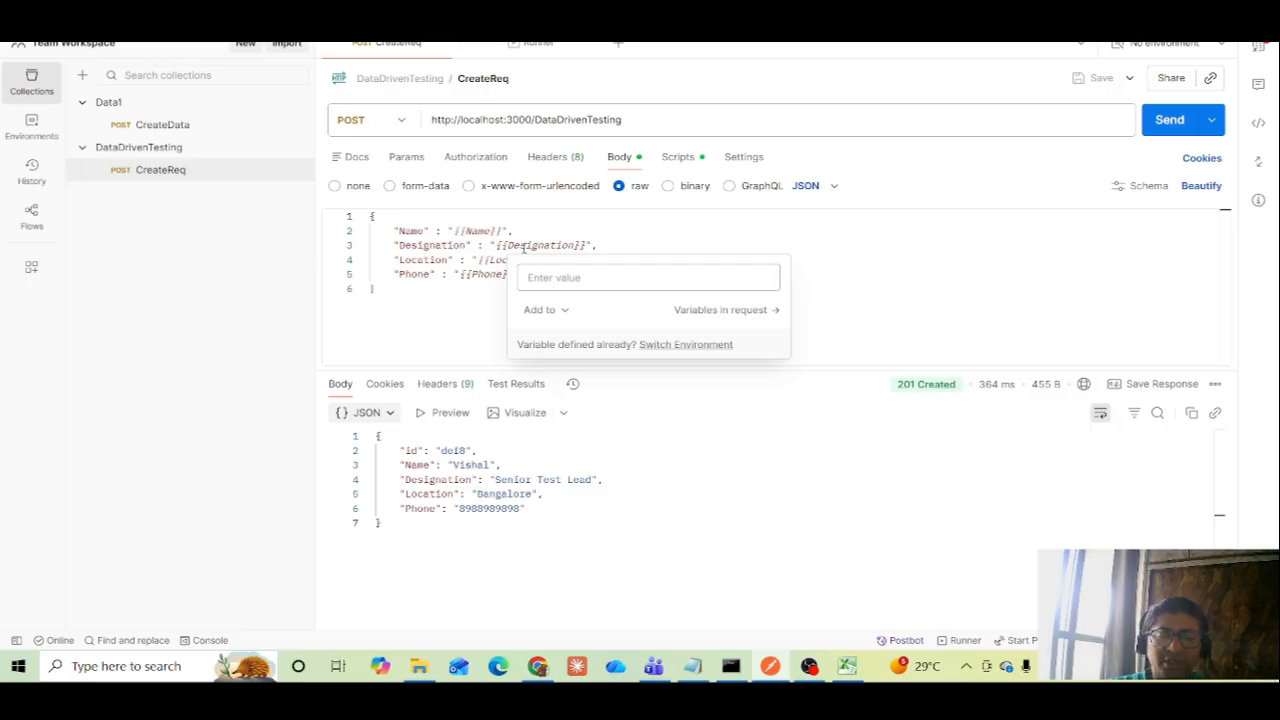
{"action": "left_click", "coordinate": [203, 642]}
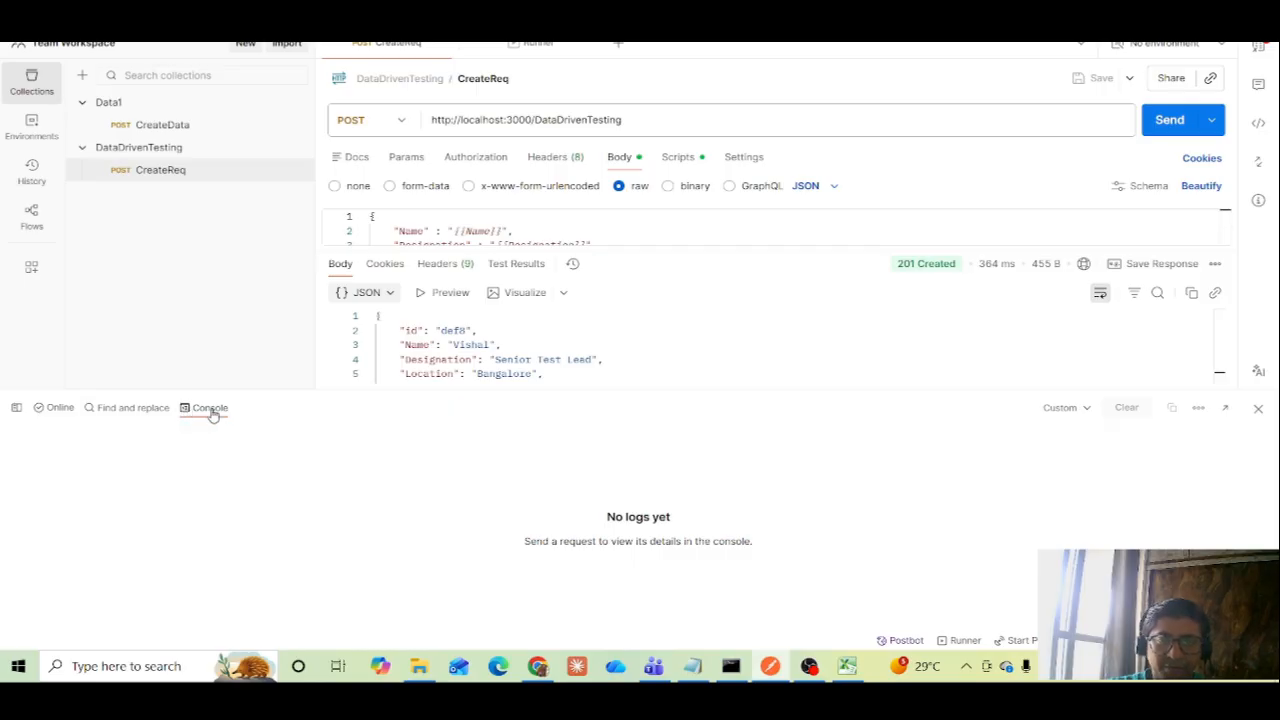
{"action": "left_click", "coordinate": [1258, 408]}
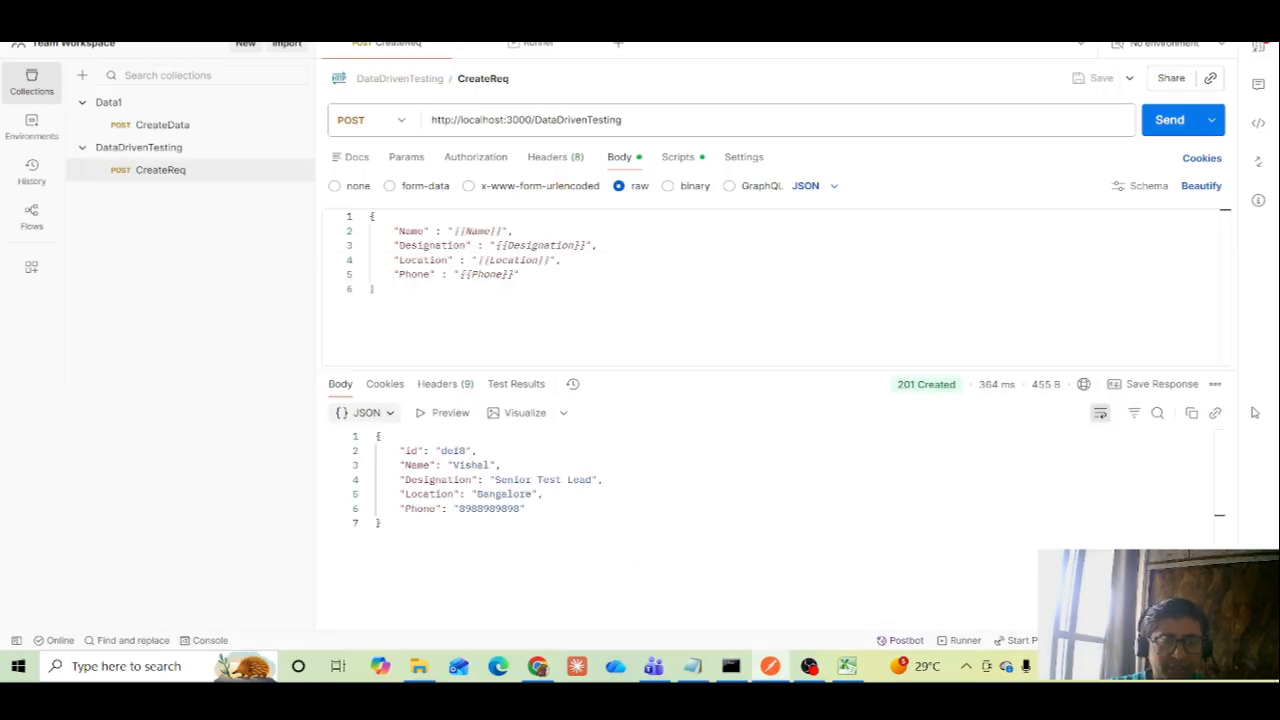
Set the collection runner's delay to 500 ms, run the DataDrivenTesting collection and review the iteration results
{"action": "left_click", "coordinate": [527, 54]}
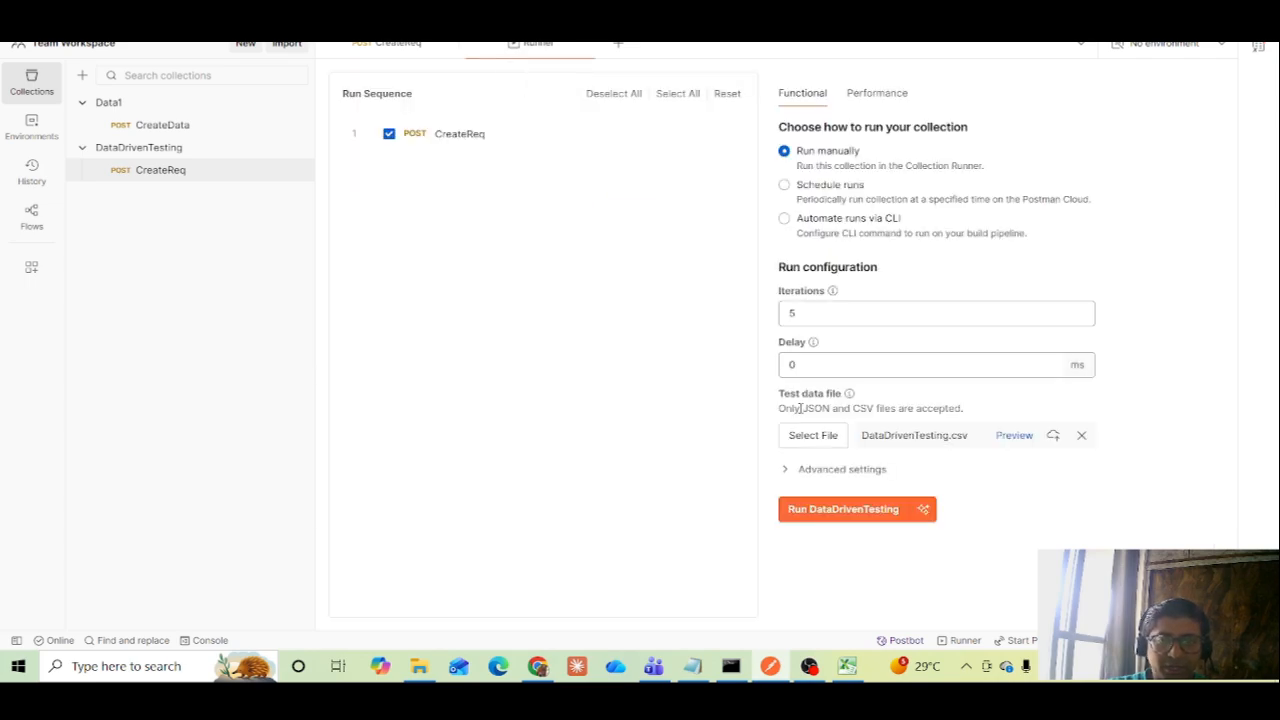
{"action": "double_click", "coordinate": [792, 364]}
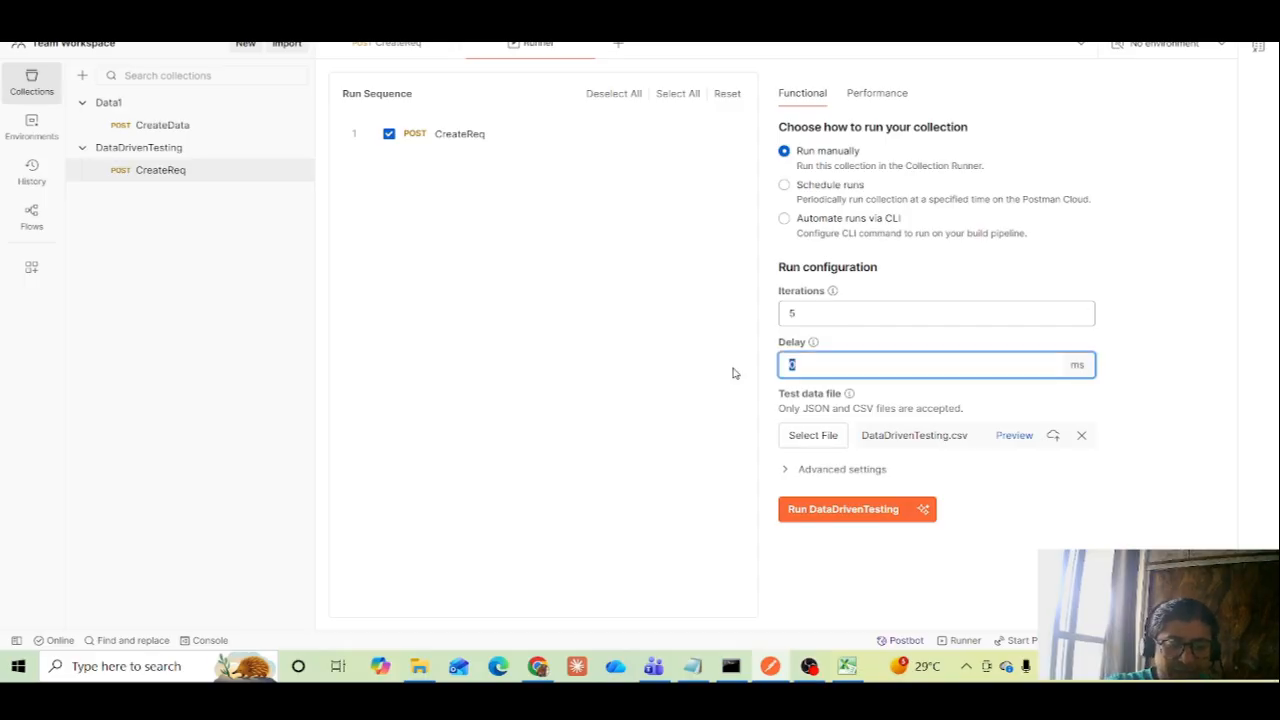
{"action": "type", "text": "500"}
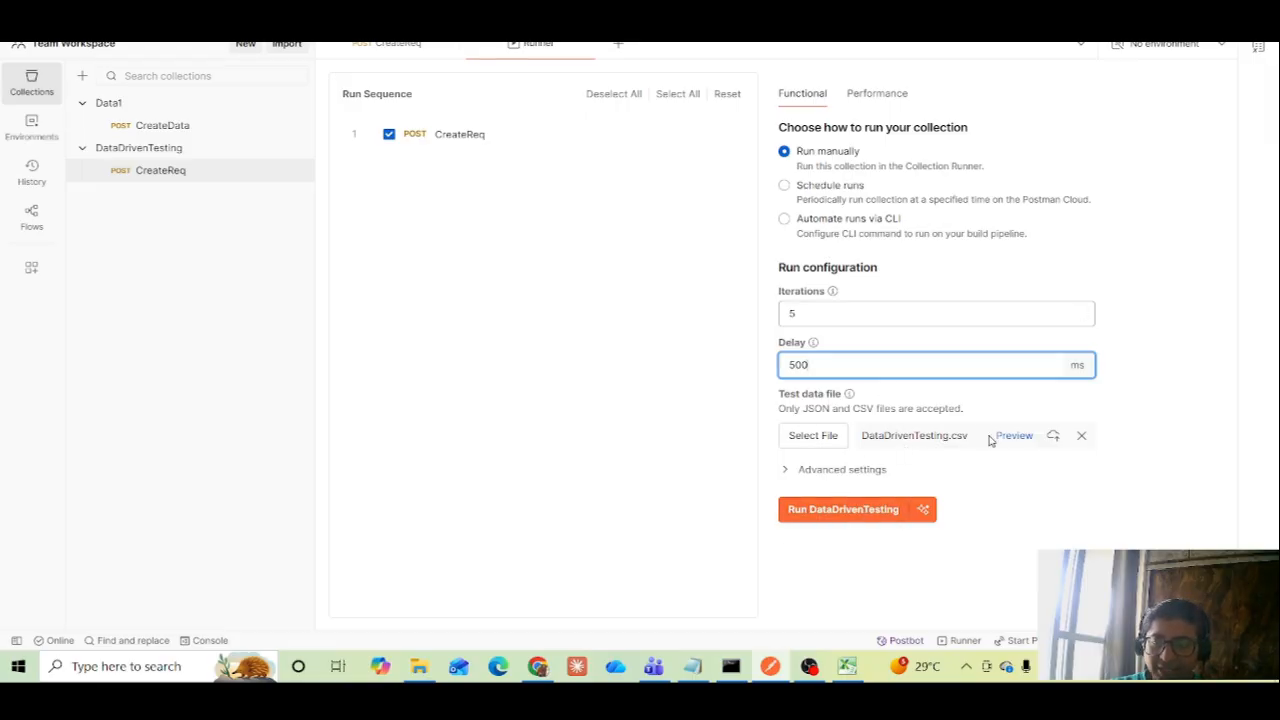
{"action": "left_click", "coordinate": [841, 515]}
{"action": "left_click", "coordinate": [840, 510]}
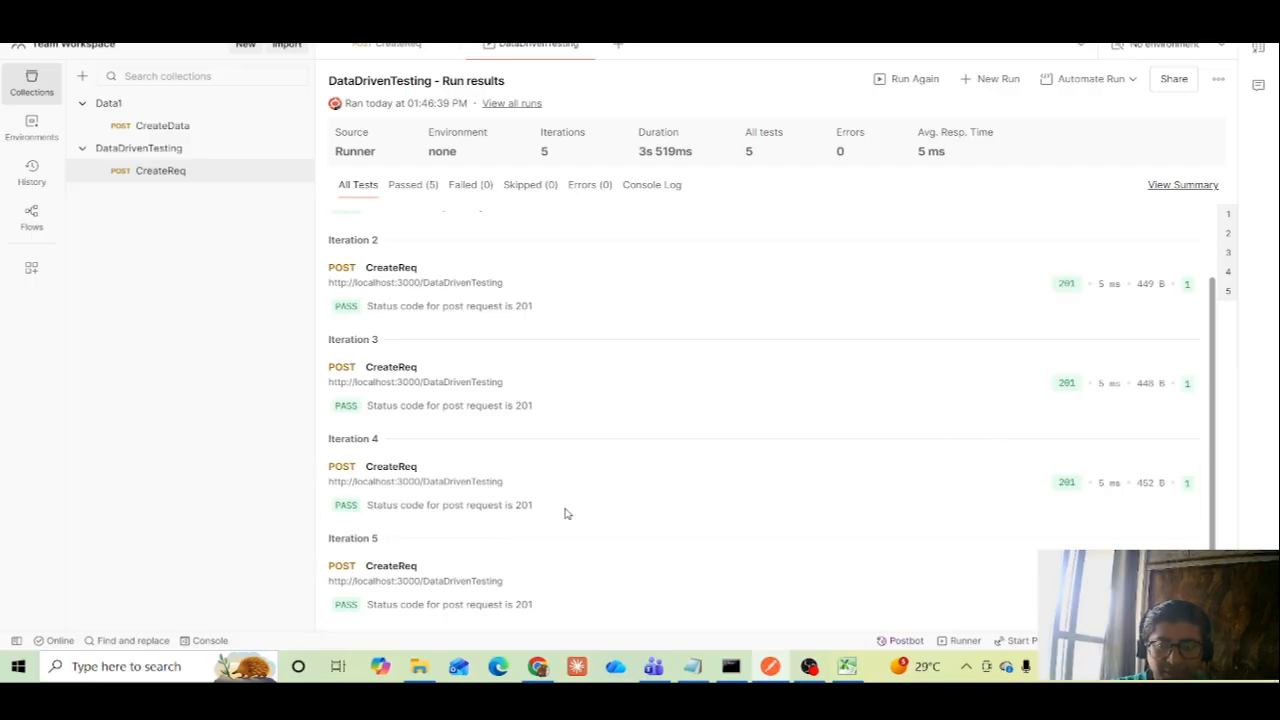
{"action": "scroll", "coordinate": [1210, 358], "scroll_direction": "up", "scroll_amount": 2}
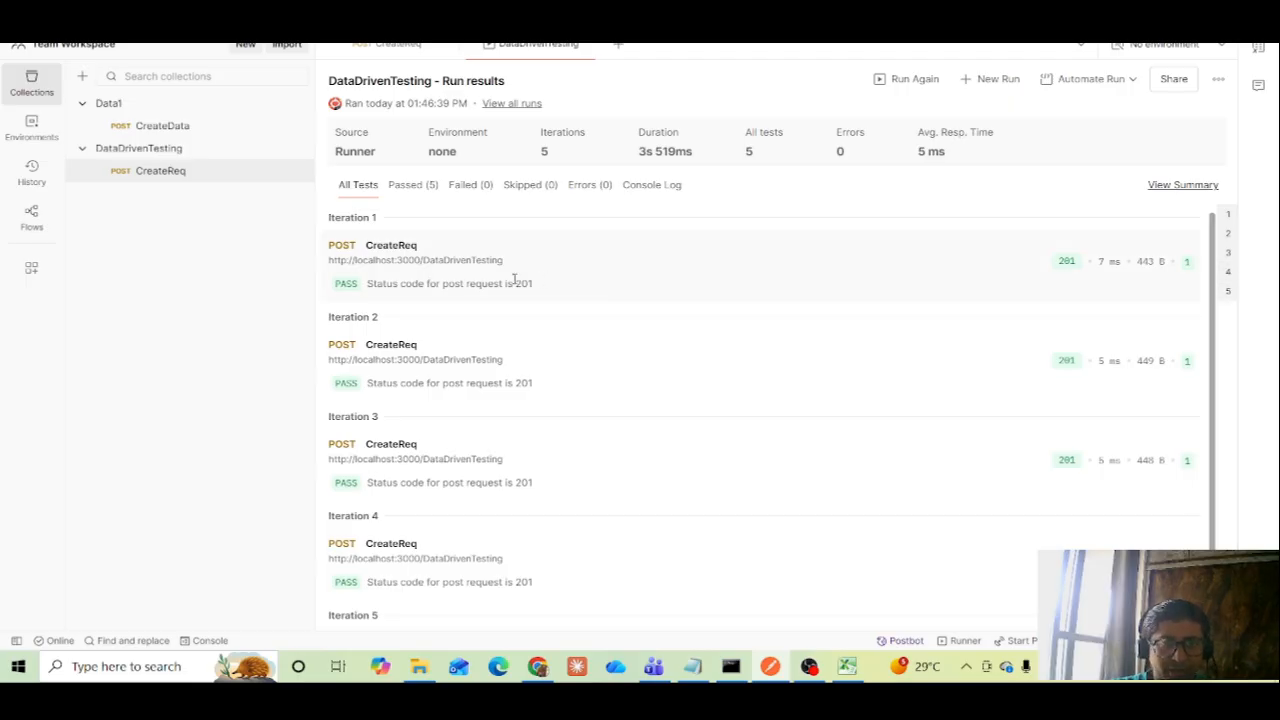
Expand the request body of the first POST entry in the console and compare it with the first data row in Excel
{"action": "left_click", "coordinate": [206, 641]}
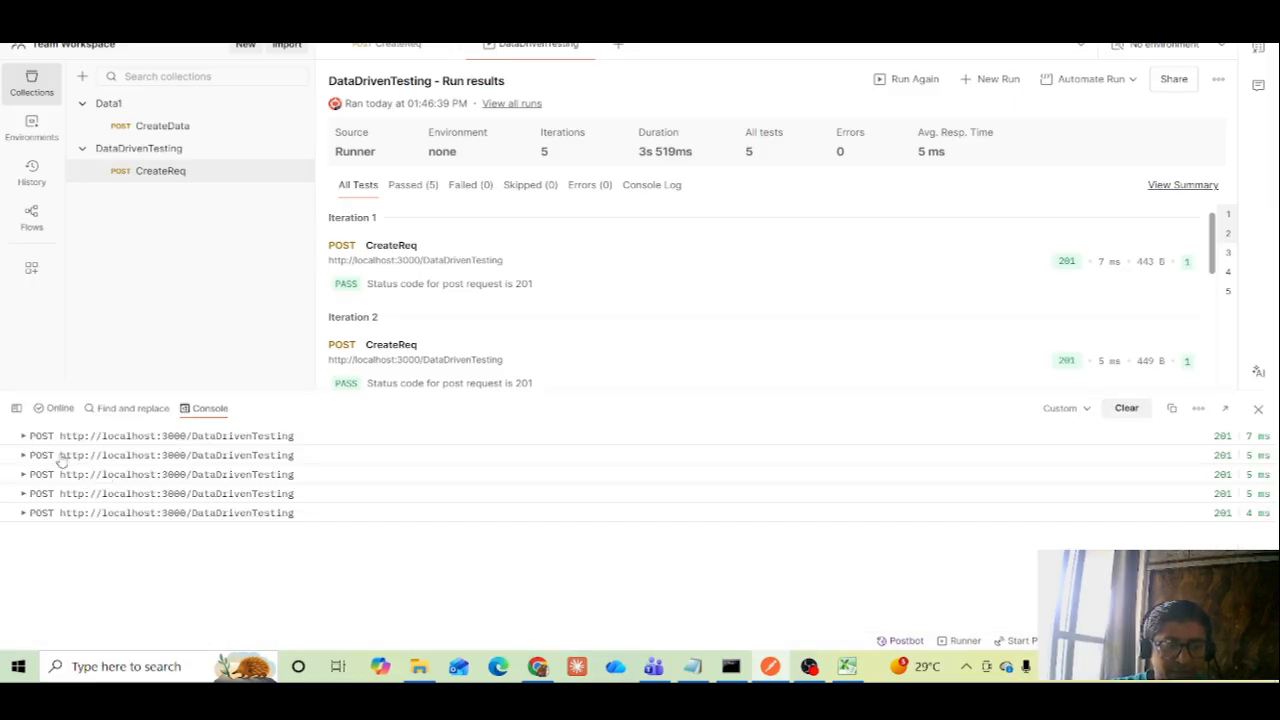
{"action": "left_click", "coordinate": [24, 436]}
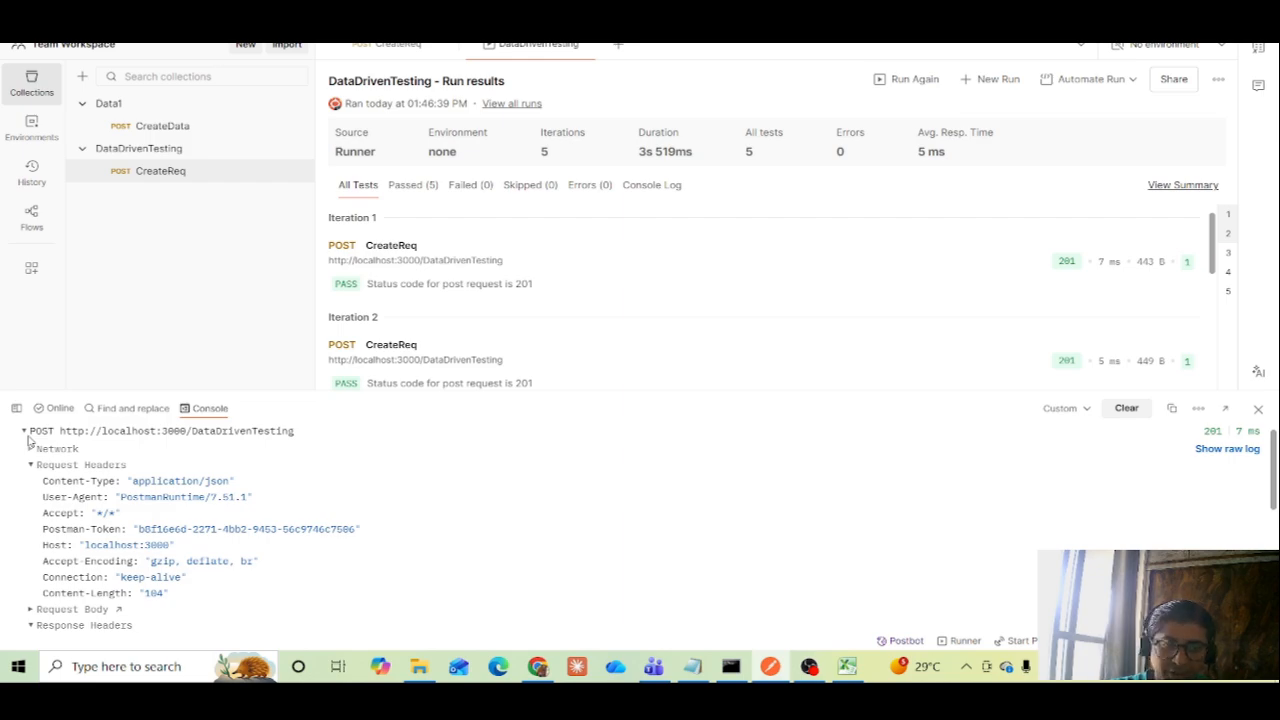
{"action": "left_click", "coordinate": [298, 438]}
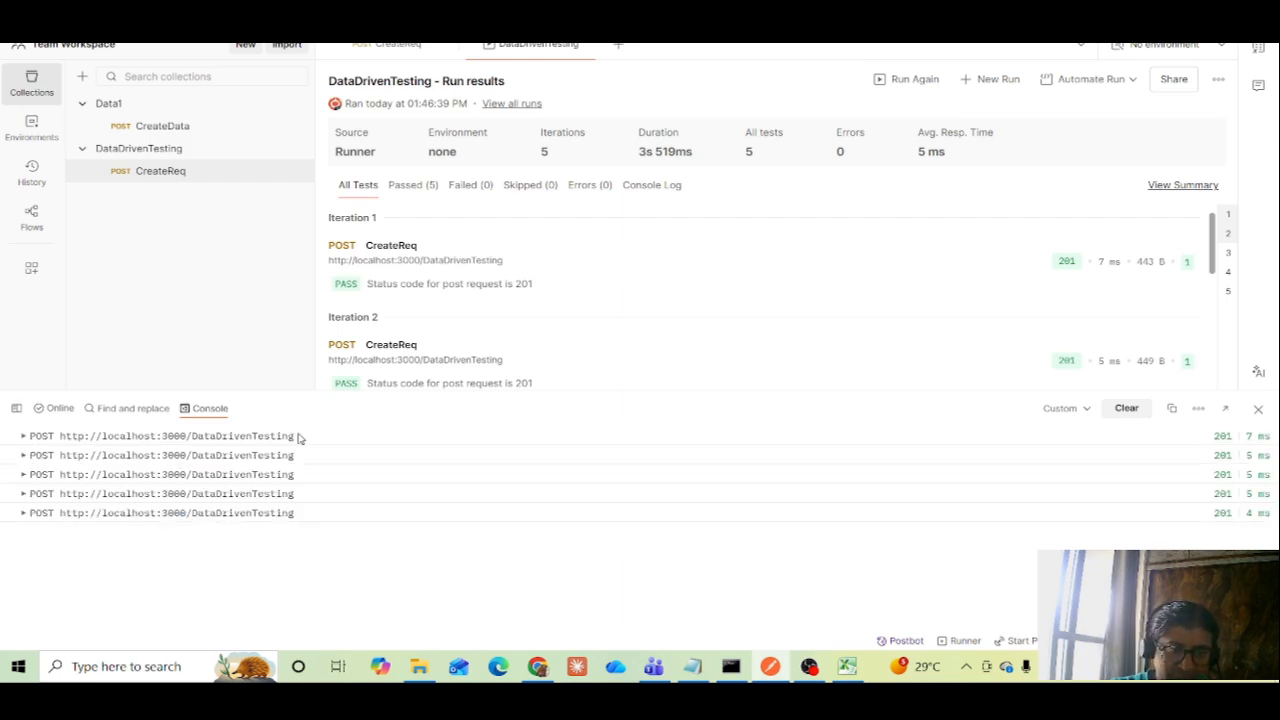
{"action": "left_click", "coordinate": [266, 441]}
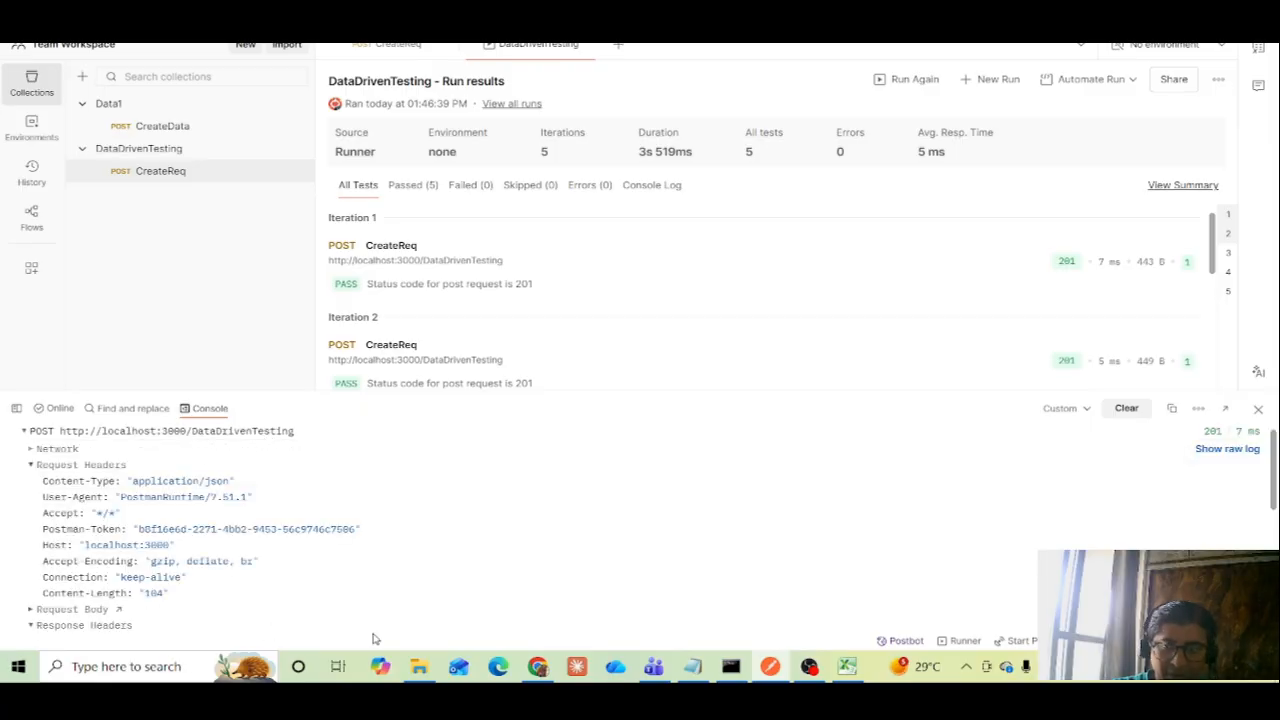
{"action": "left_click_drag", "start_coordinate": [1275, 472], "coordinate": [1274, 513]}
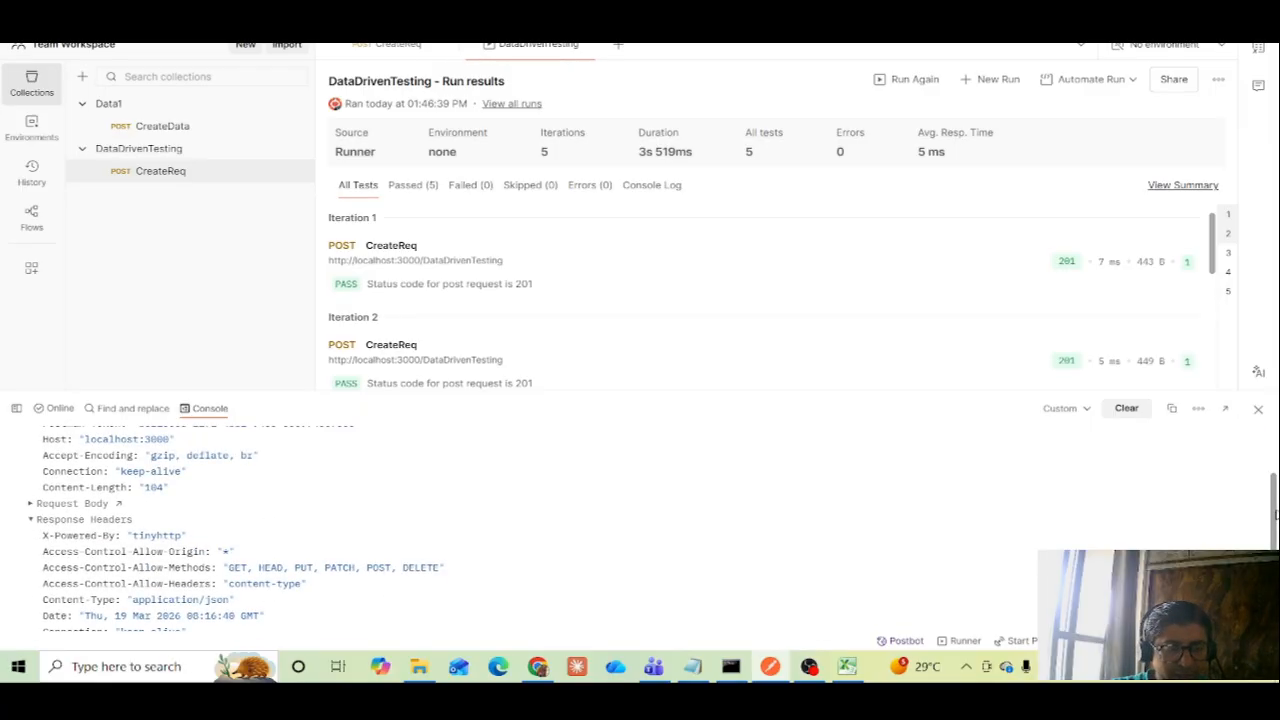
{"action": "left_click", "coordinate": [31, 505]}
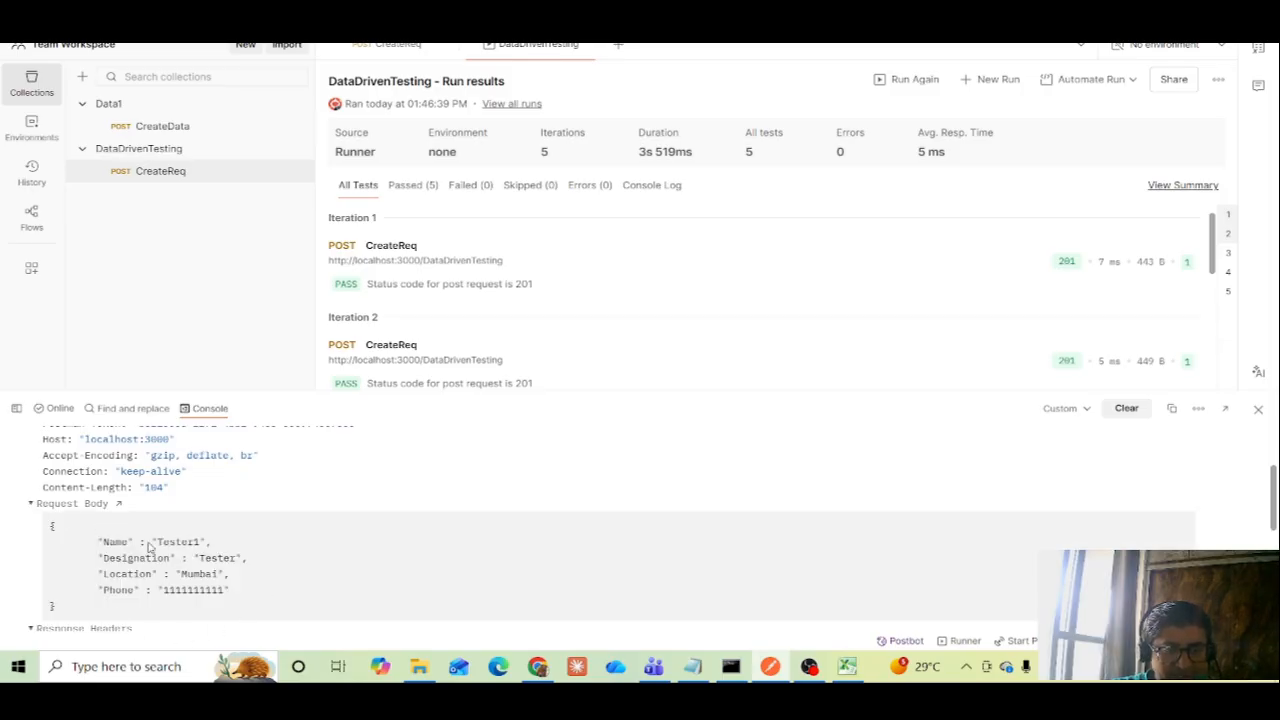
{"action": "left_click", "coordinate": [847, 668]}
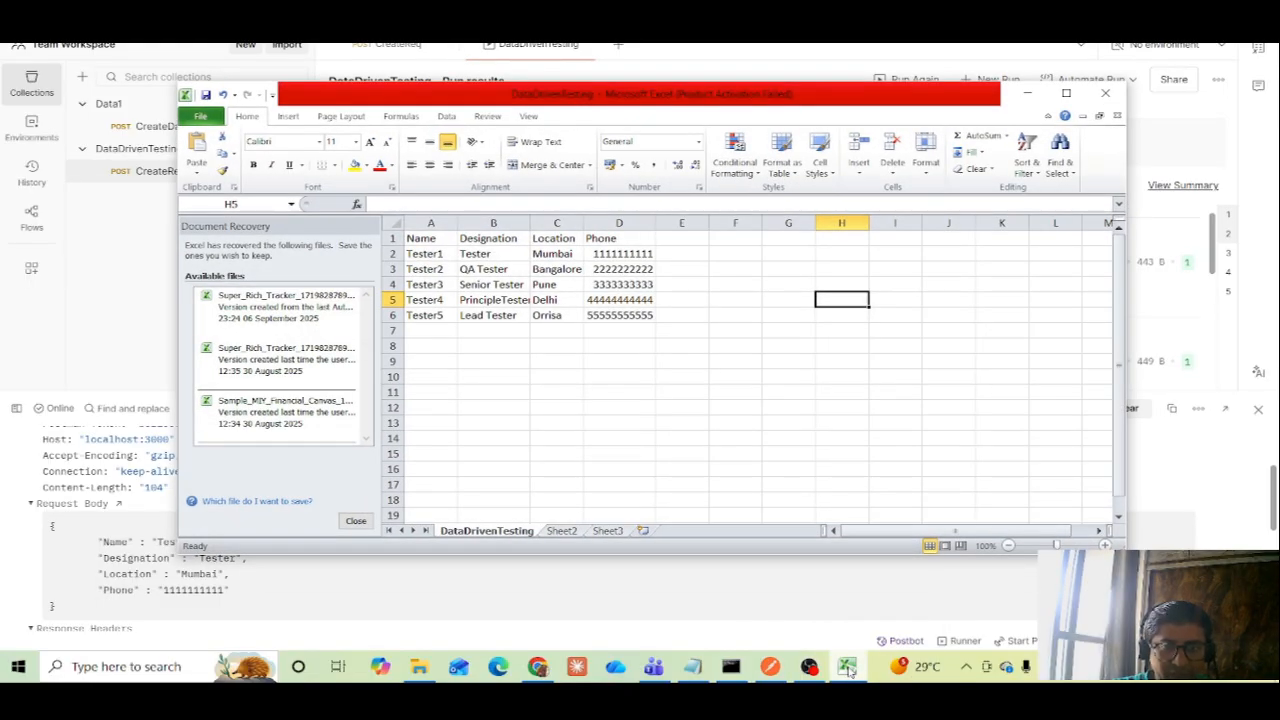
{"action": "left_click", "coordinate": [847, 668]}
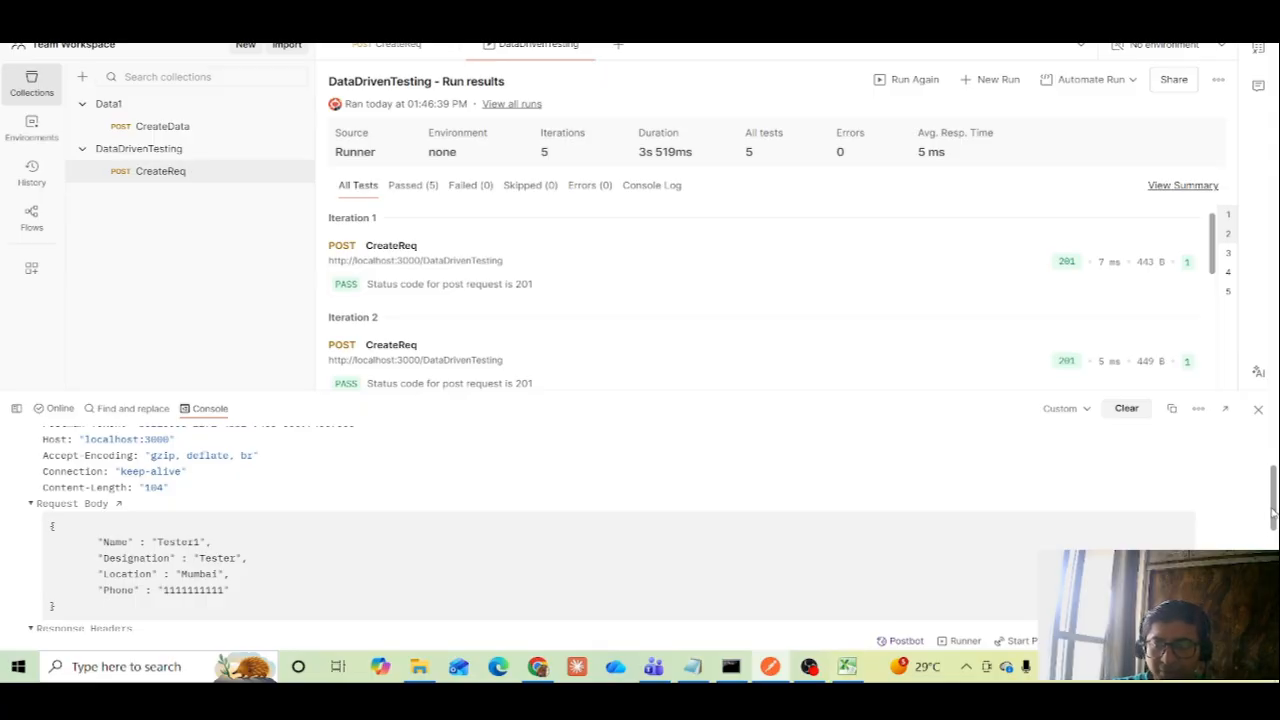
Expand the first POST entry's response body in the console and examine the returned record
{"action": "scroll", "coordinate": [1273, 512], "scroll_direction": "down", "scroll_amount": 3}
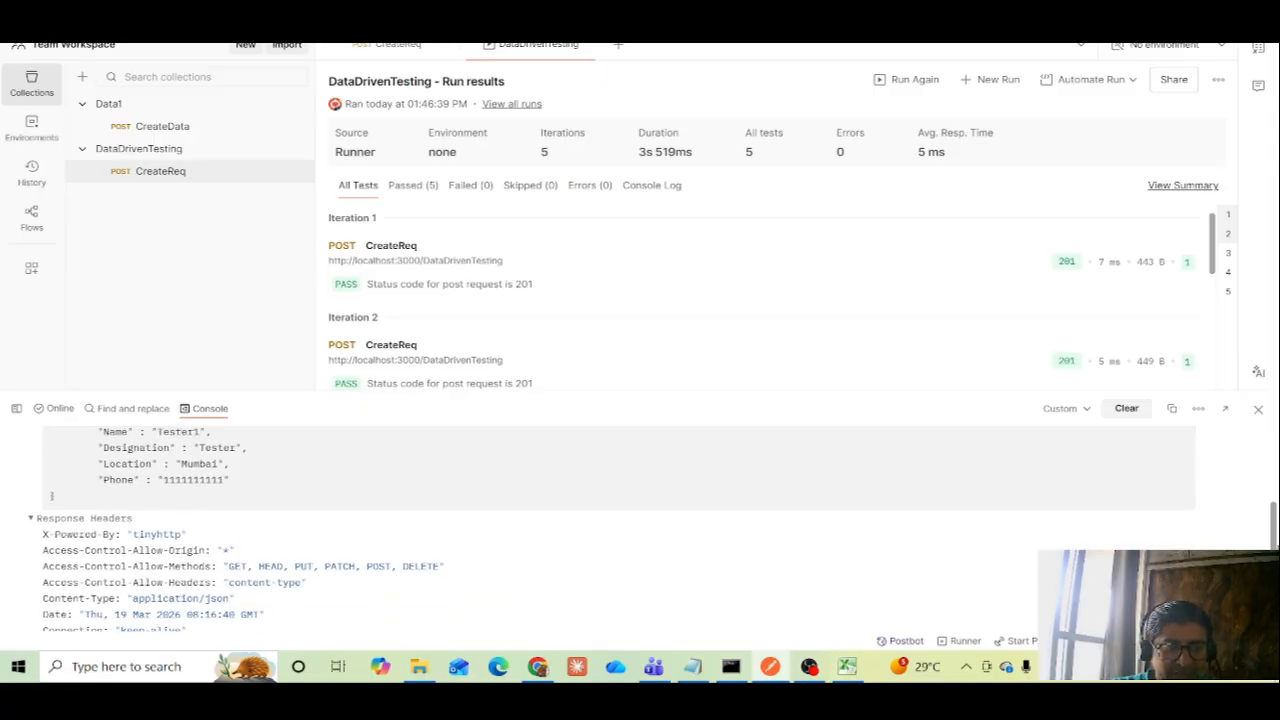
{"action": "scroll", "coordinate": [1273, 512], "scroll_direction": "down", "scroll_amount": 3}
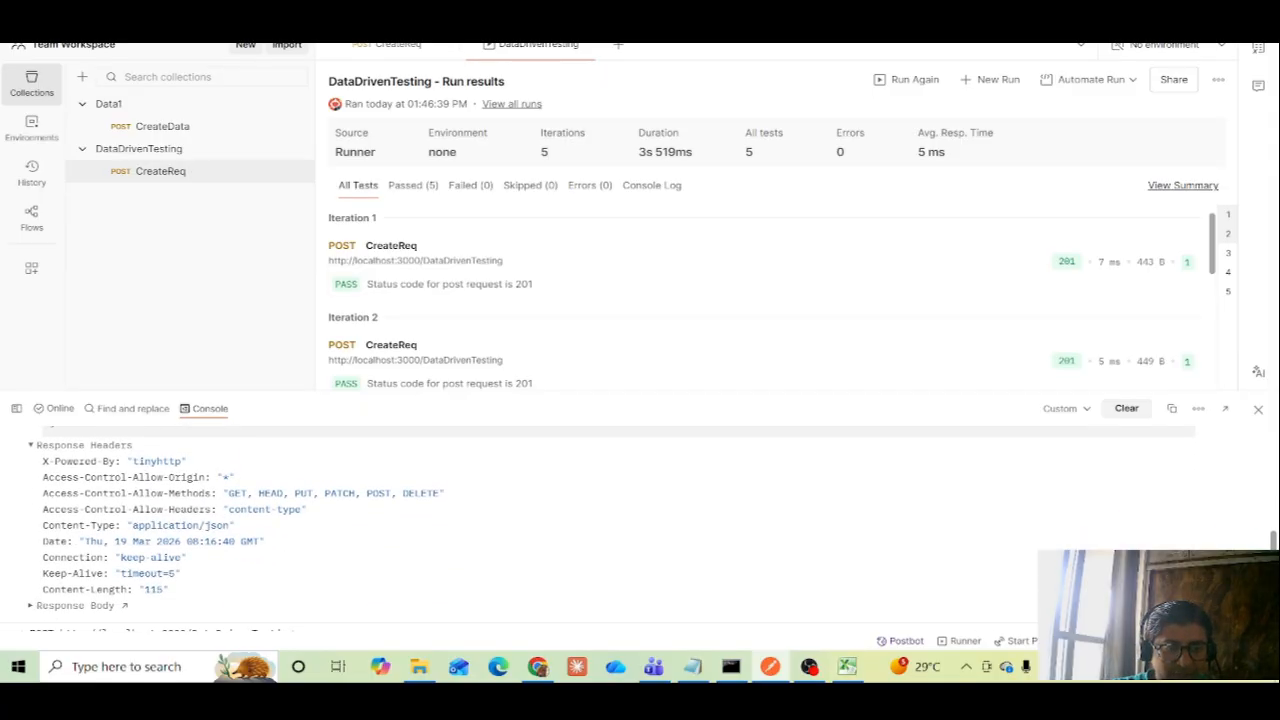
{"action": "left_click", "coordinate": [33, 605]}
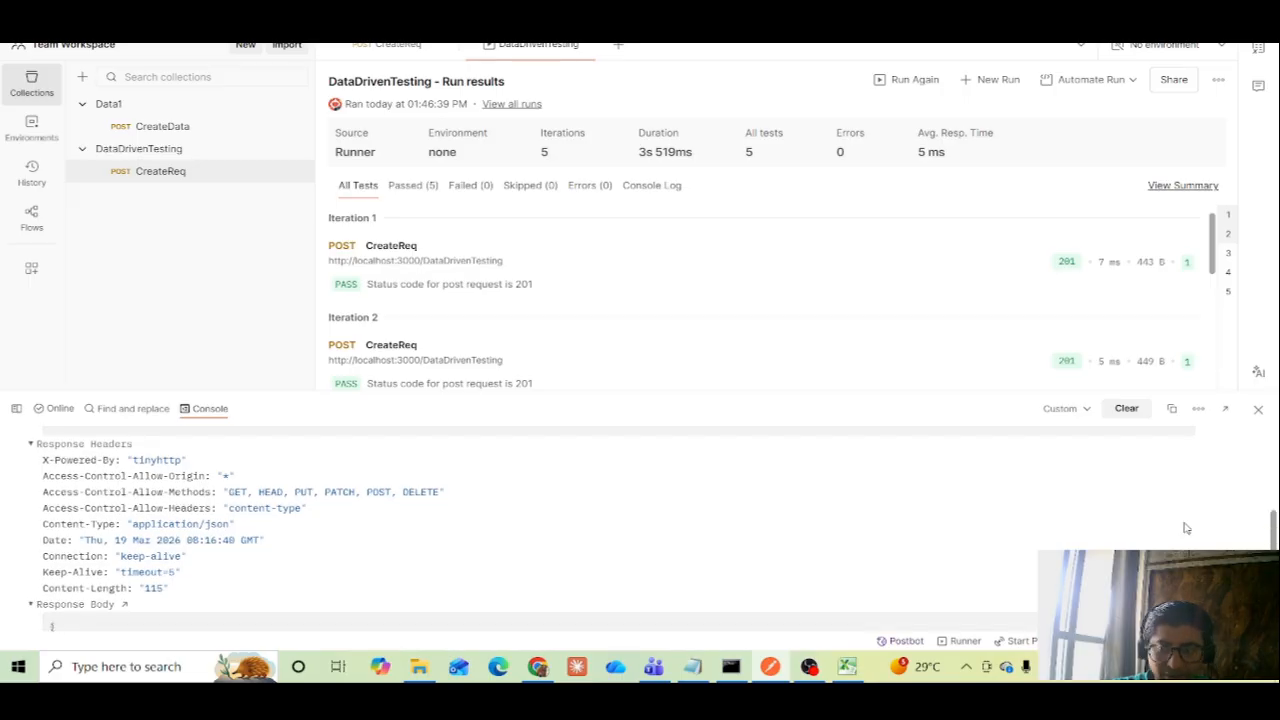
{"action": "scroll", "coordinate": [600, 520], "scroll_direction": "down", "scroll_amount": 3}
{"action": "scroll", "coordinate": [600, 520], "scroll_direction": "down", "scroll_amount": 3}
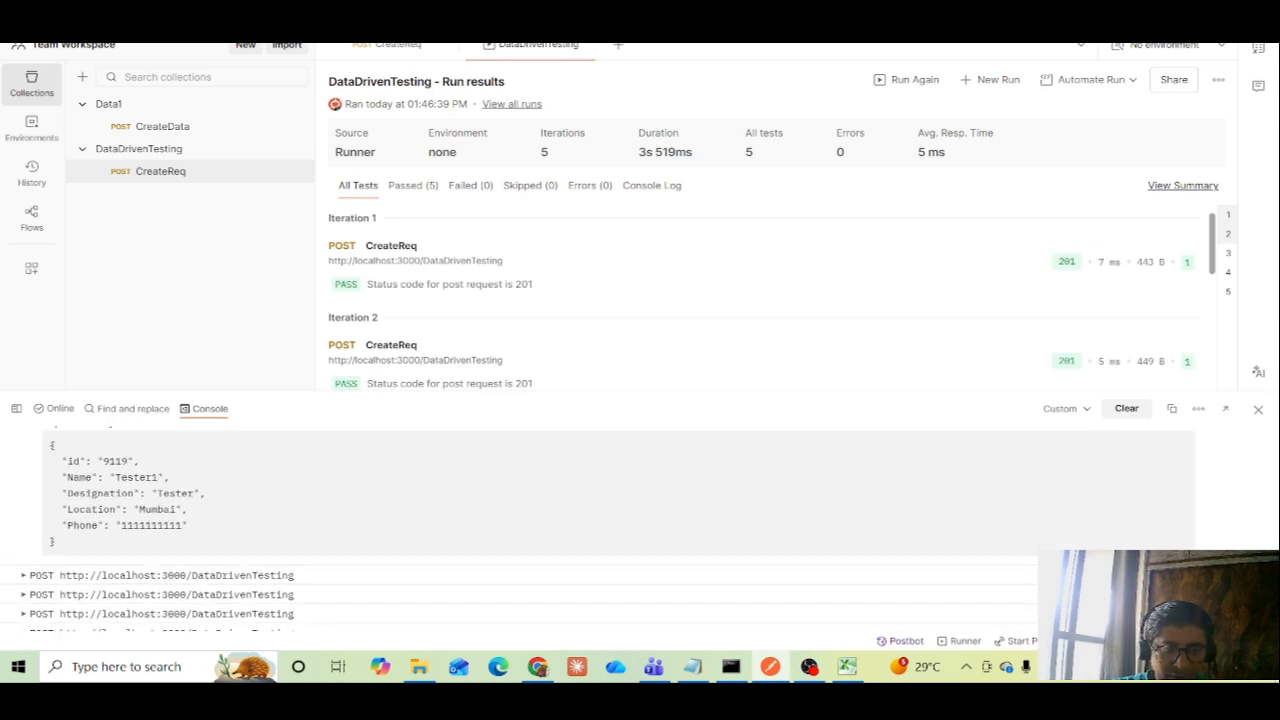
Expand the second POST entry's request body in the console and compare it with the second data row in Excel
{"action": "left_click", "coordinate": [117, 565]}
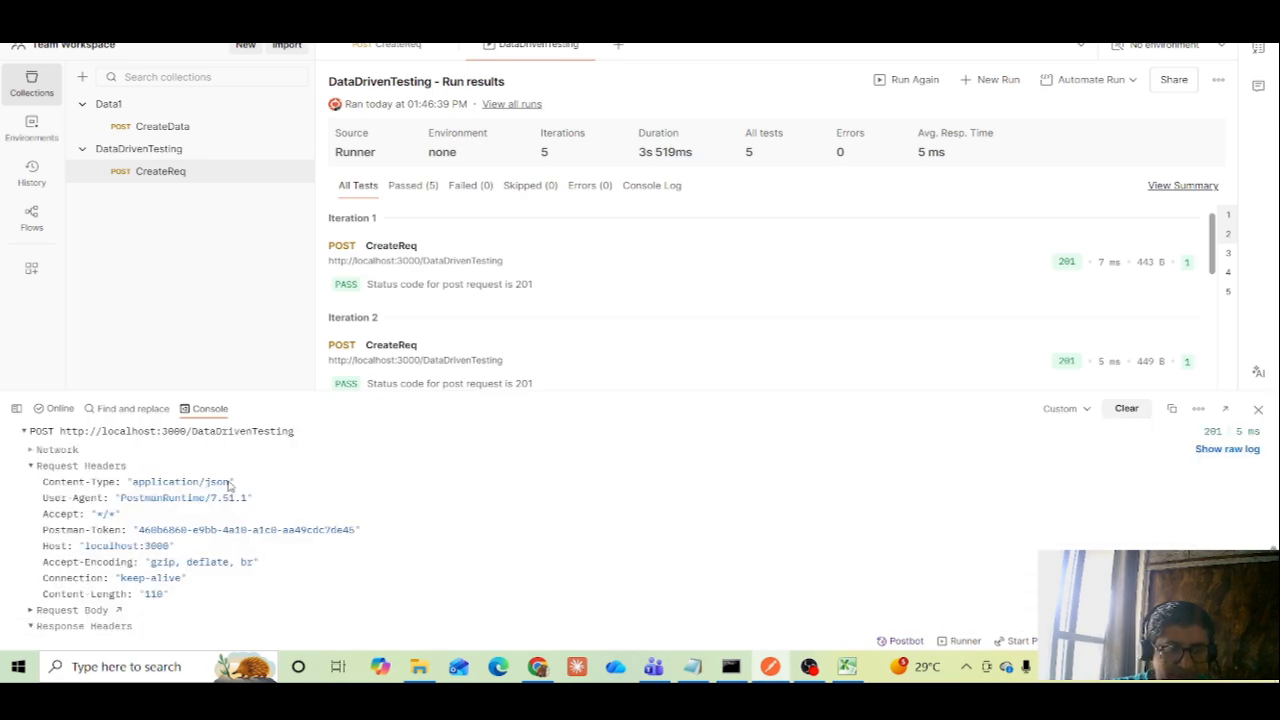
{"action": "left_click", "coordinate": [38, 611]}
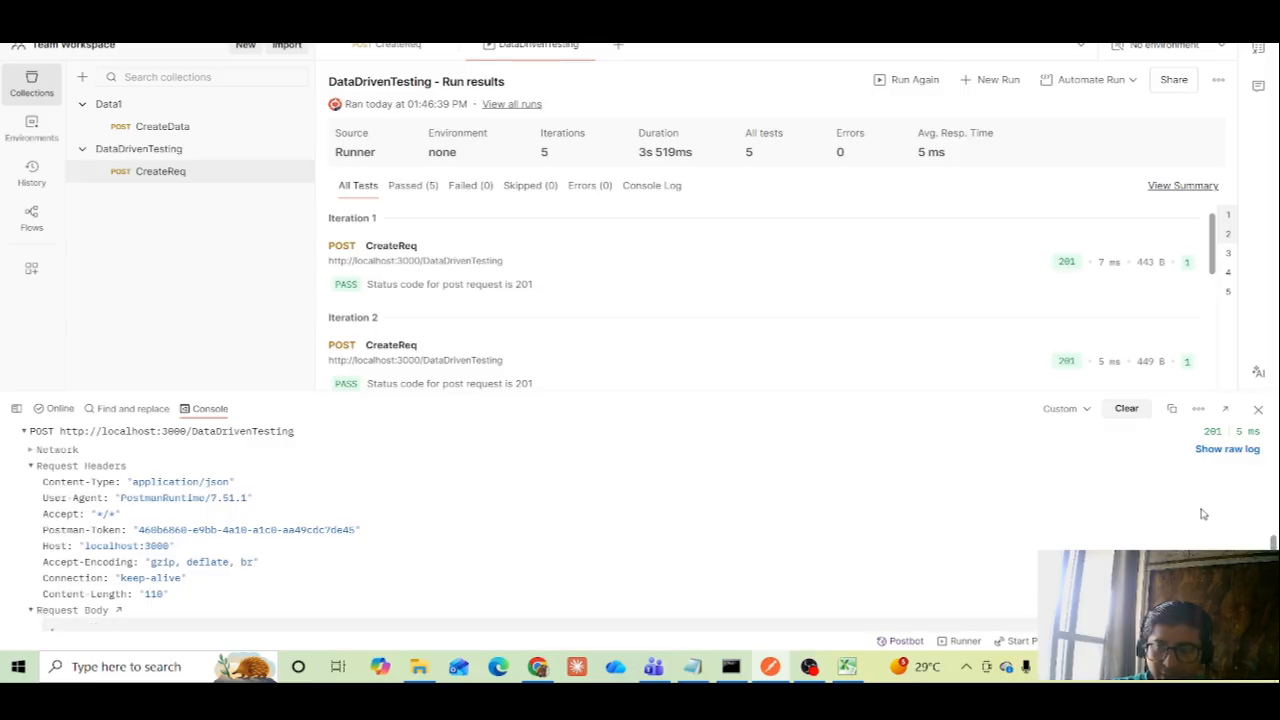
{"action": "scroll", "coordinate": [600, 520], "scroll_direction": "down", "scroll_amount": 5}
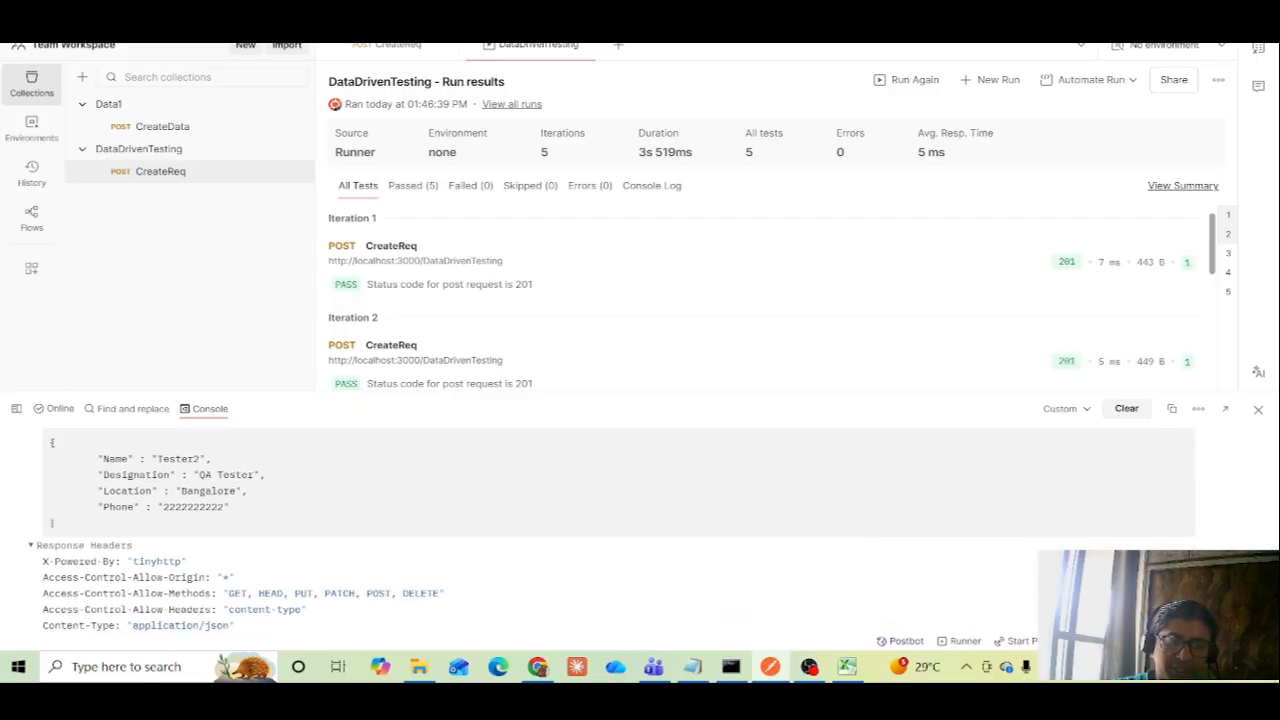
{"action": "scroll", "coordinate": [600, 530], "scroll_direction": "down", "scroll_amount": 3}
{"action": "scroll", "coordinate": [600, 530], "scroll_direction": "down", "scroll_amount": 3}
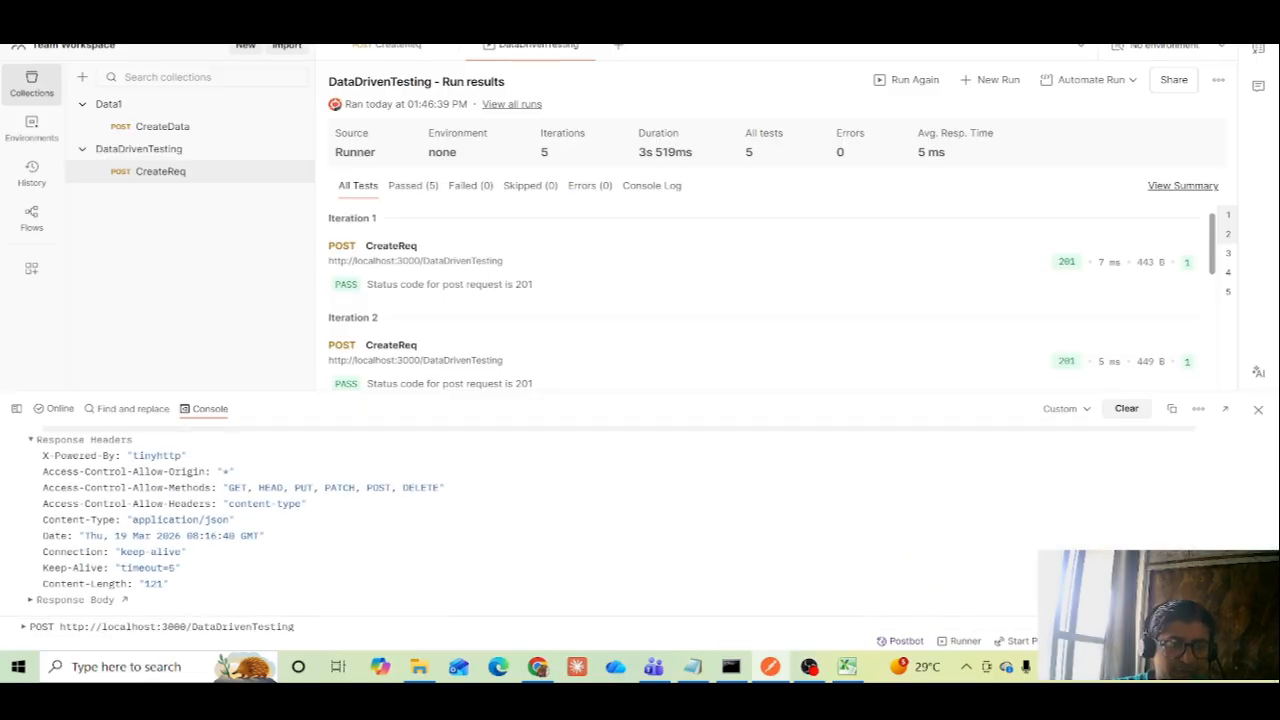
{"action": "scroll", "coordinate": [600, 530], "scroll_direction": "up", "scroll_amount": 4}
{"action": "scroll", "coordinate": [51, 483], "scroll_direction": "up", "scroll_amount": 3}
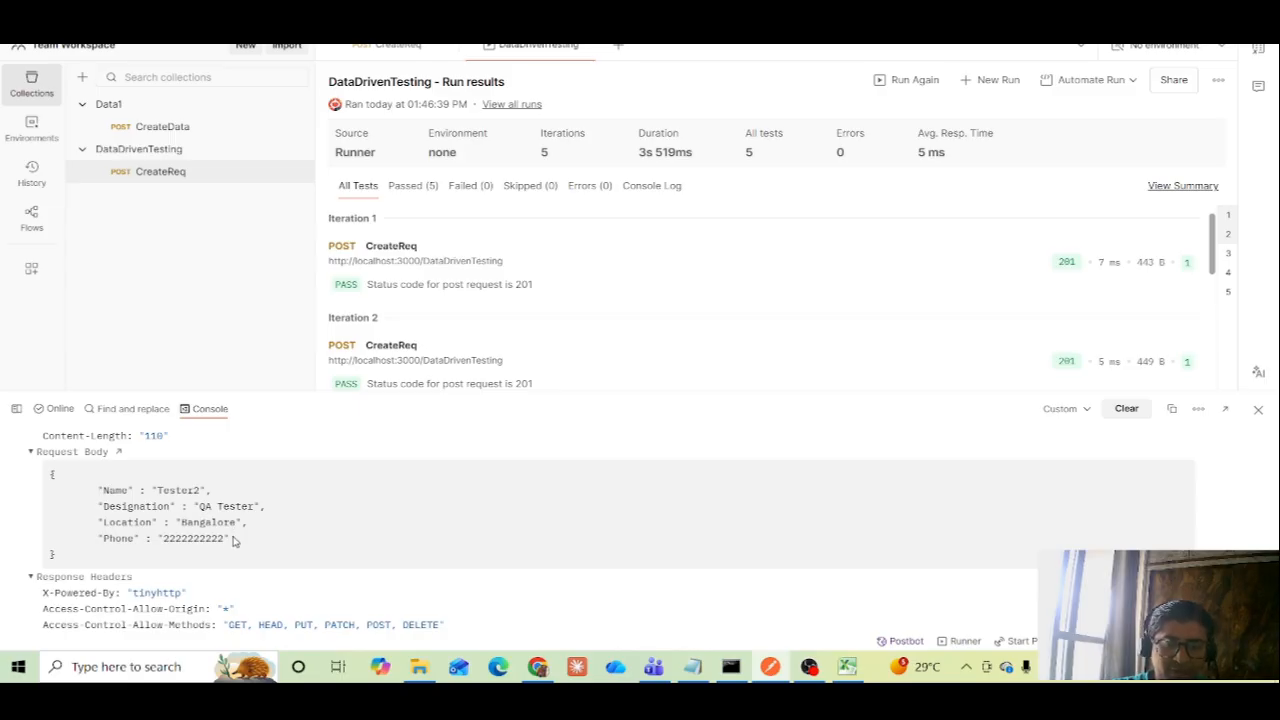
{"action": "left_click", "coordinate": [848, 667]}
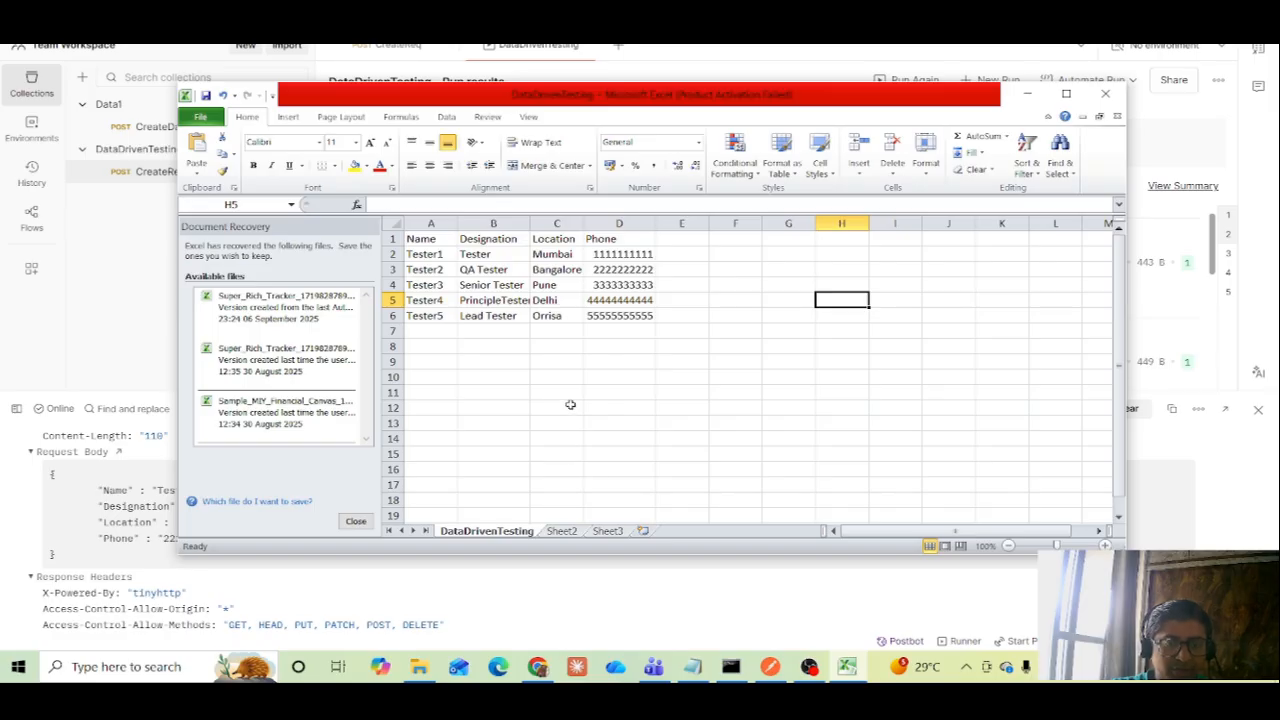
{"action": "left_click", "coordinate": [1030, 93]}
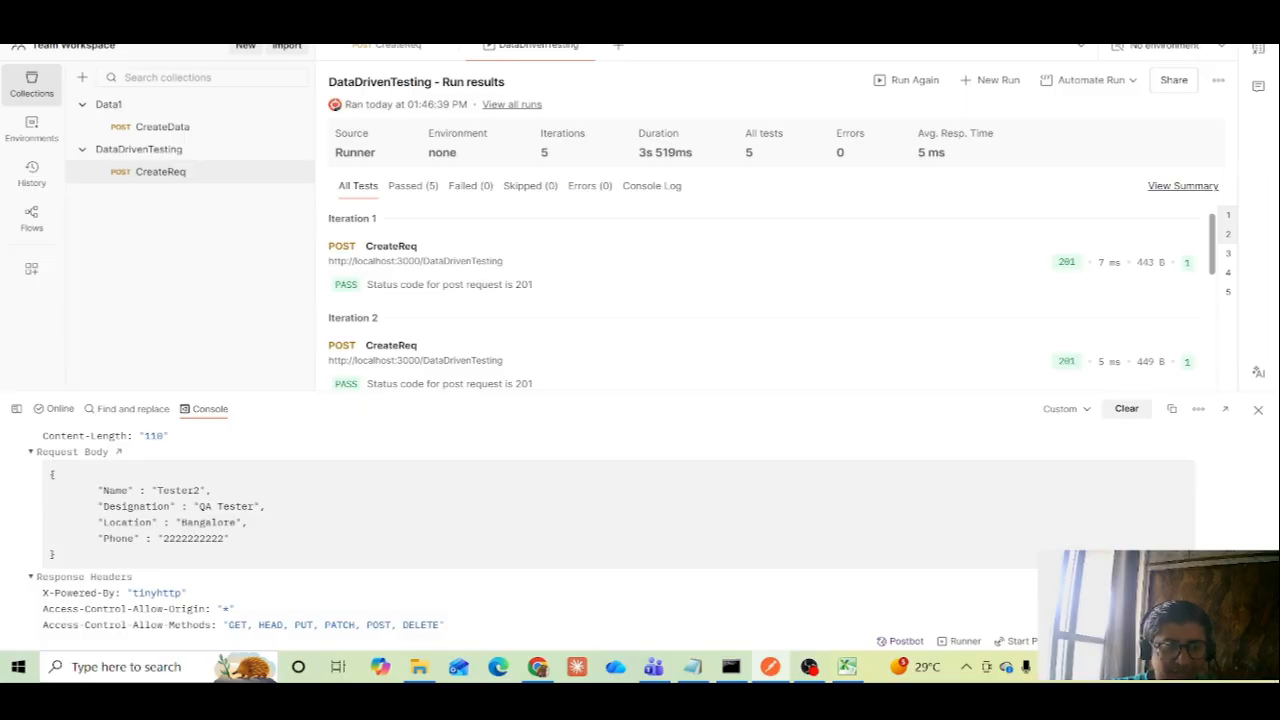
Examine the second POST entry's response body in the console and the test results of the last iterations
{"action": "scroll", "coordinate": [616, 525], "scroll_direction": "down", "scroll_amount": 2}
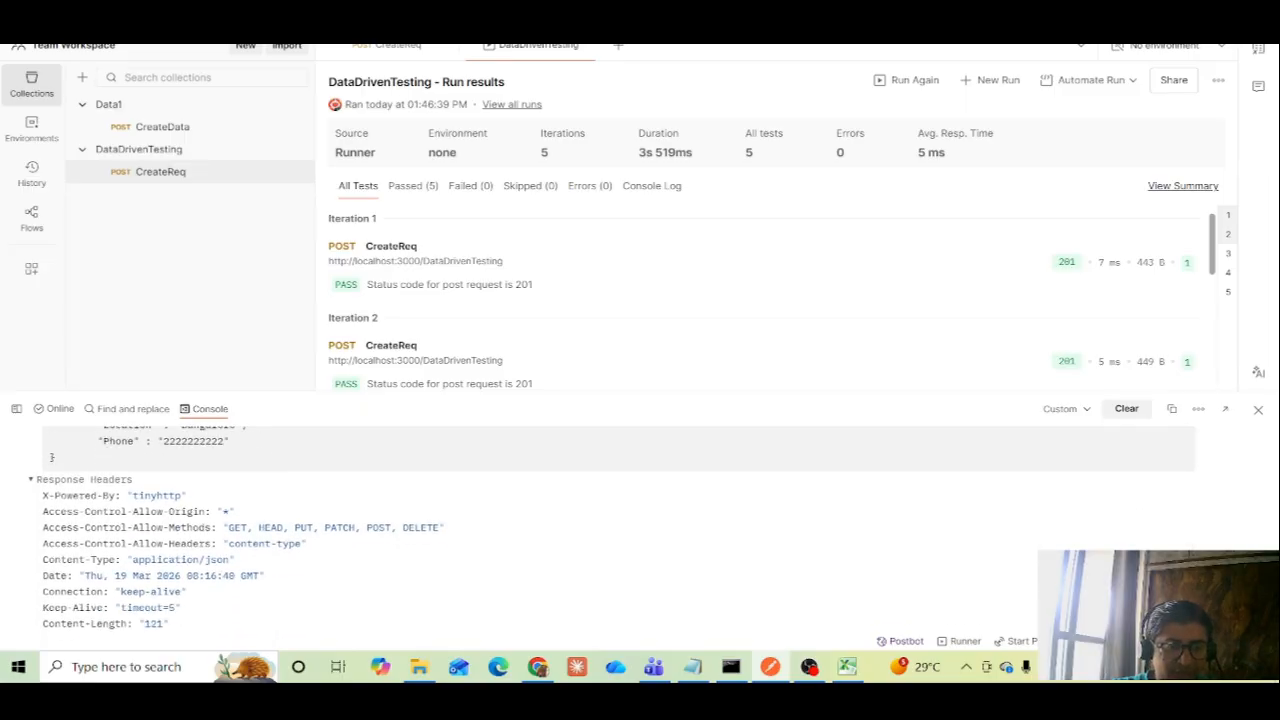
{"action": "scroll", "coordinate": [555, 489], "scroll_direction": "down", "scroll_amount": 1}
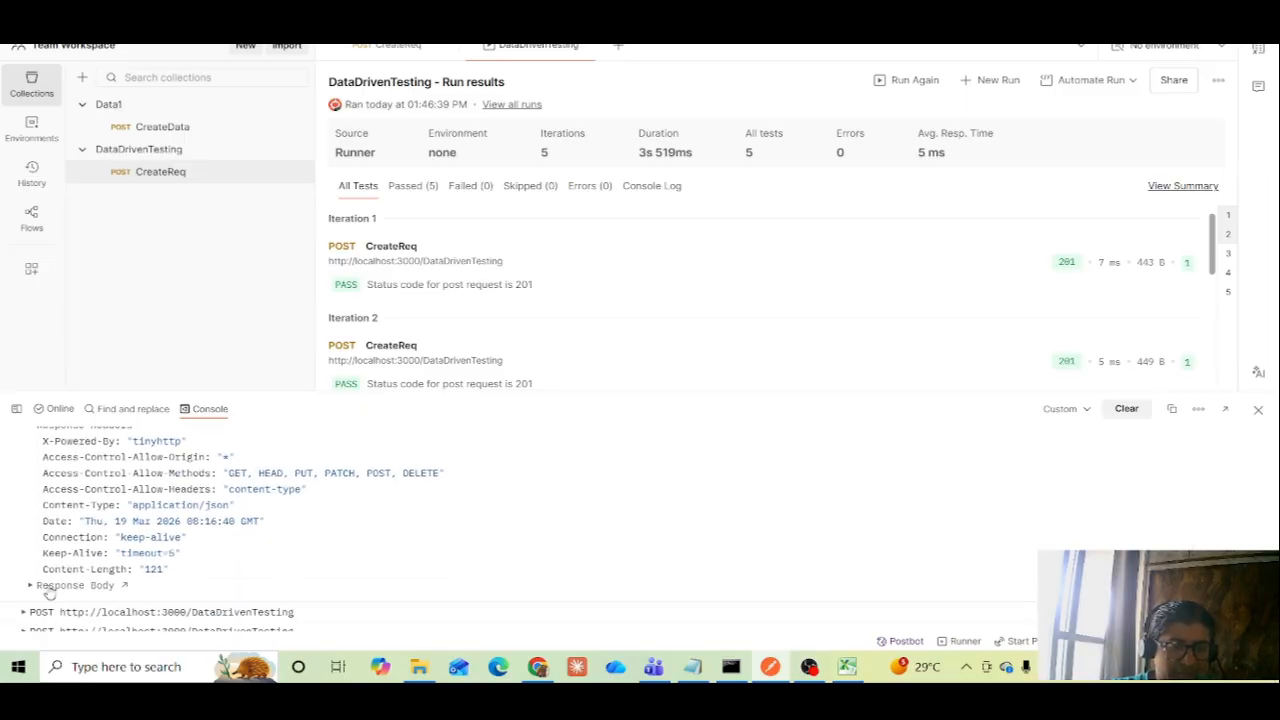
{"action": "left_click", "coordinate": [33, 587]}
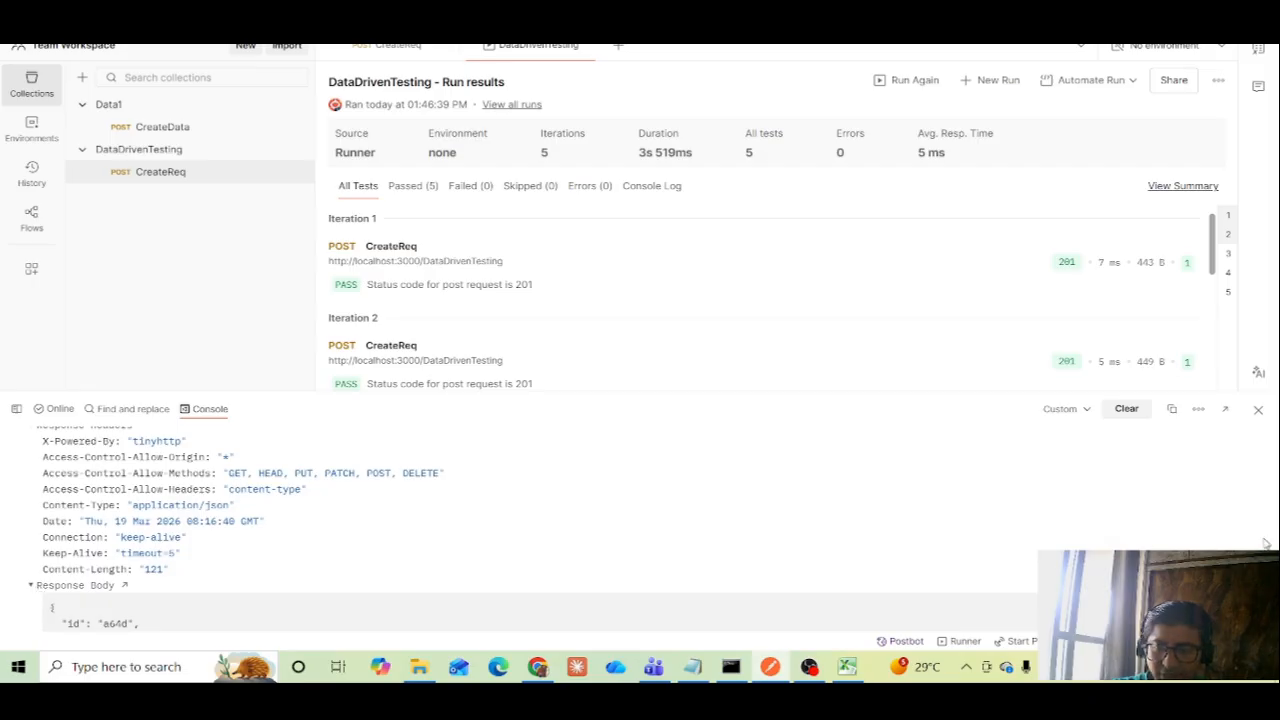
{"action": "scroll", "coordinate": [614, 527], "scroll_direction": "down", "scroll_amount": 3}
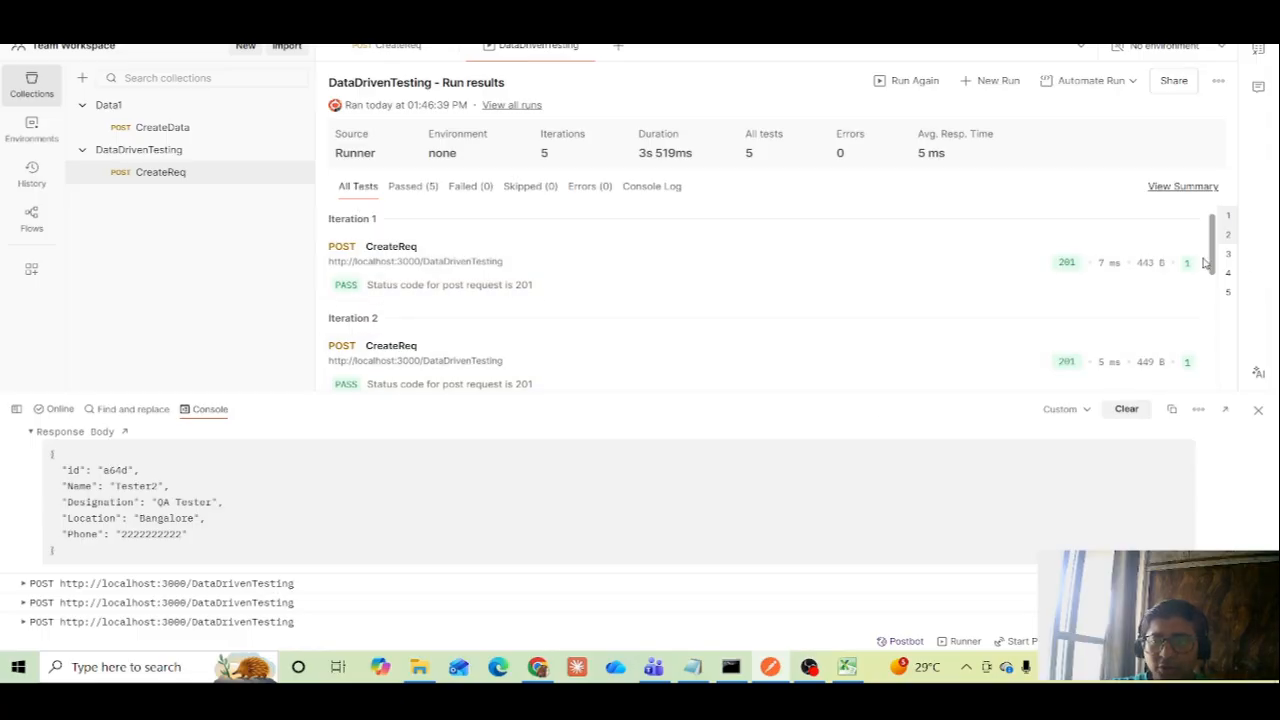
{"action": "left_click_drag", "start_coordinate": [1211, 262], "coordinate": [1212, 392]}
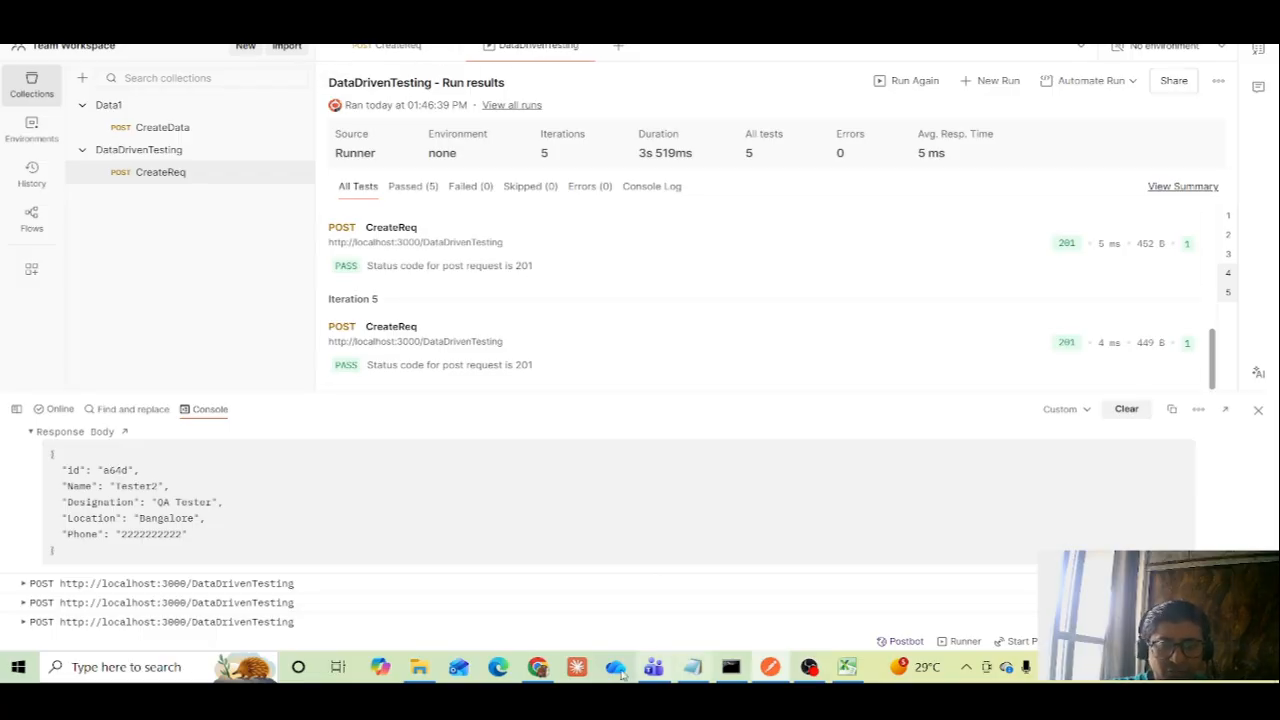
Switch to Chrome and reload the localhost:3000/DataDrivenTesting page to verify the posted records
{"action": "left_click", "coordinate": [541, 667]}
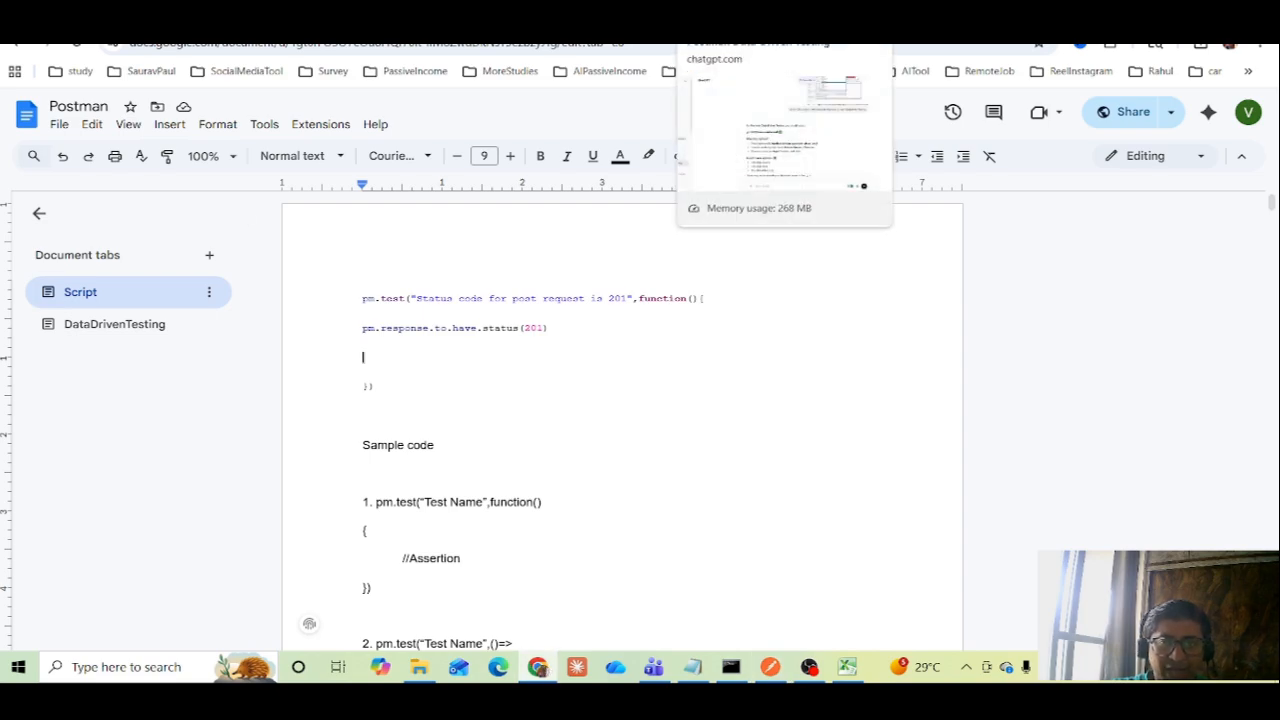
{"action": "left_click", "coordinate": [928, 18]}
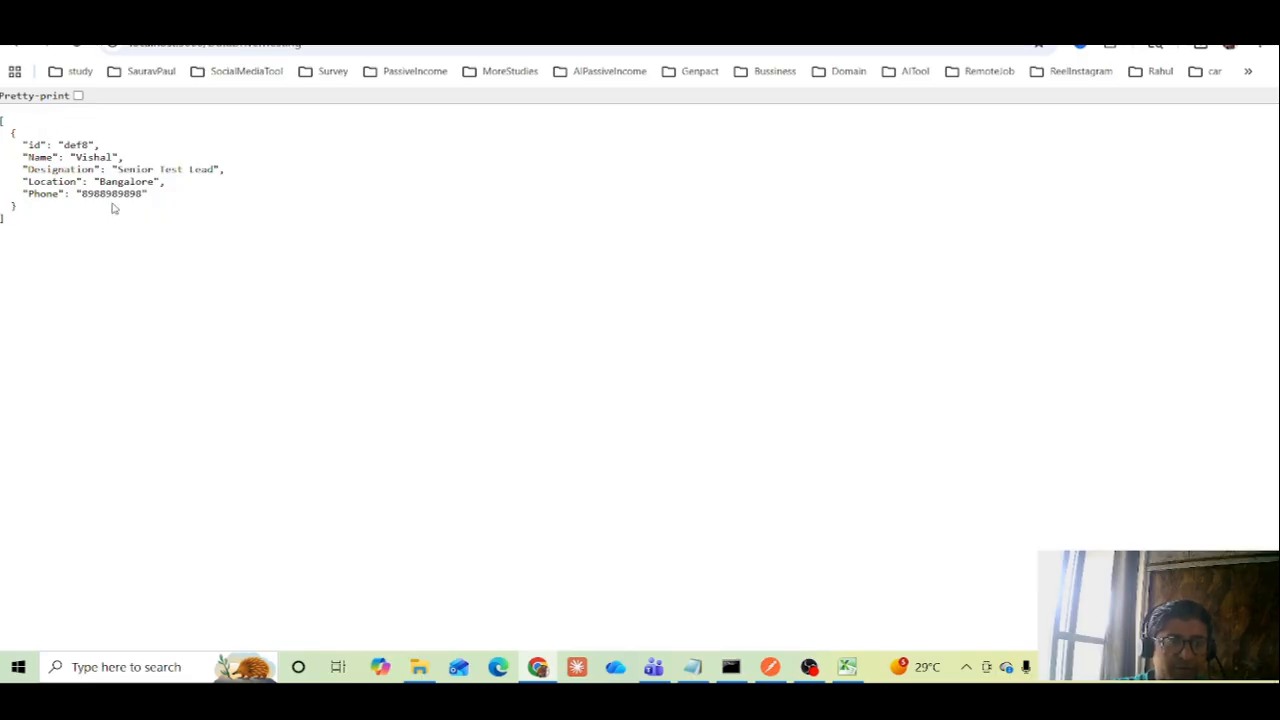
{"action": "left_click", "coordinate": [83, 50]}
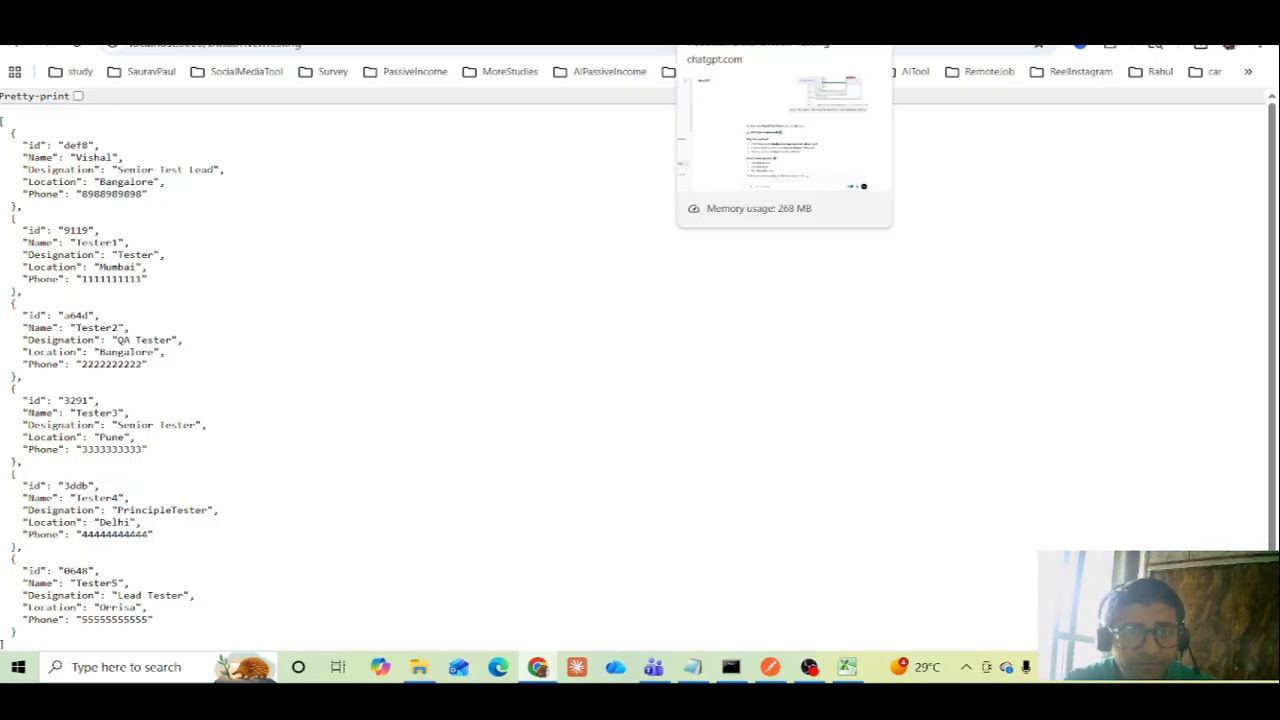
Switch back to Postman, reopen the CreateReq request of the DataDrivenTesting collection and close the console
{"action": "left_click", "coordinate": [771, 670]}
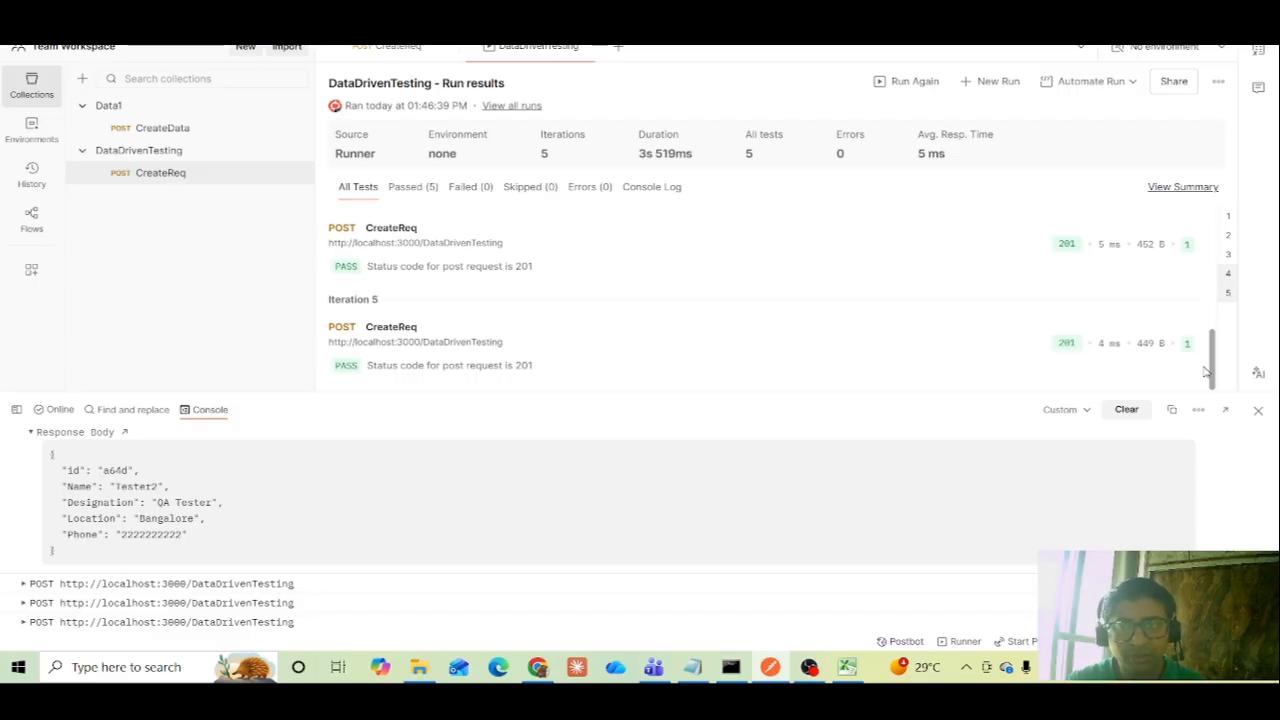
{"action": "left_click", "coordinate": [162, 174]}
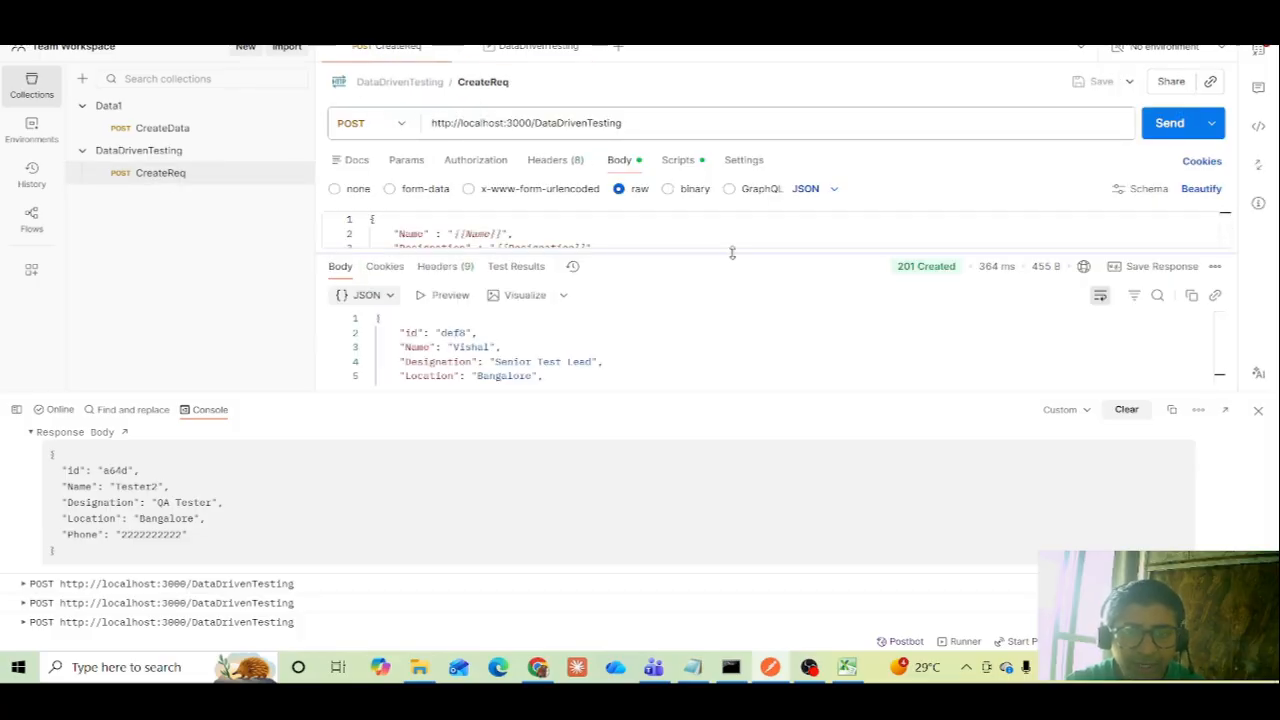
{"action": "left_click", "coordinate": [1258, 414]}
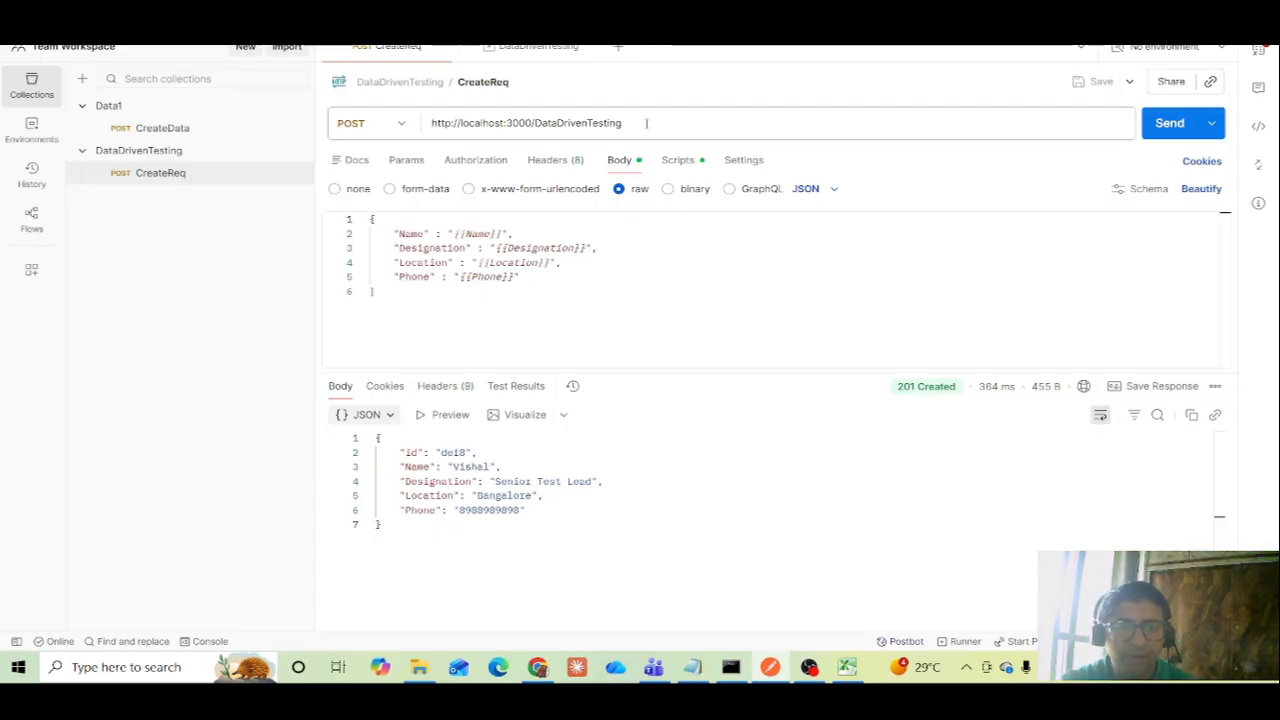
Examine CreateReq's endpoint URL and the Name, Designation, Location and Phone variables in its raw JSON body
{"action": "left_click_drag", "start_coordinate": [646, 123], "coordinate": [413, 132]}
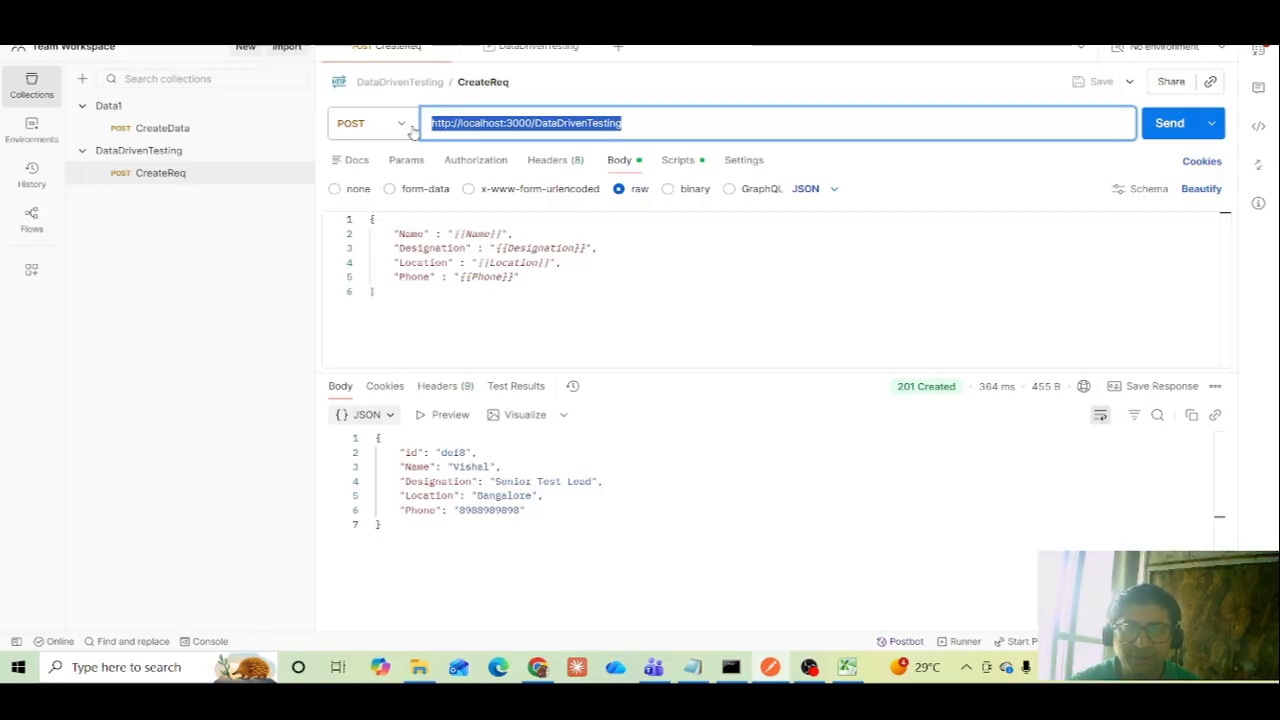
{"action": "left_click", "coordinate": [390, 293]}
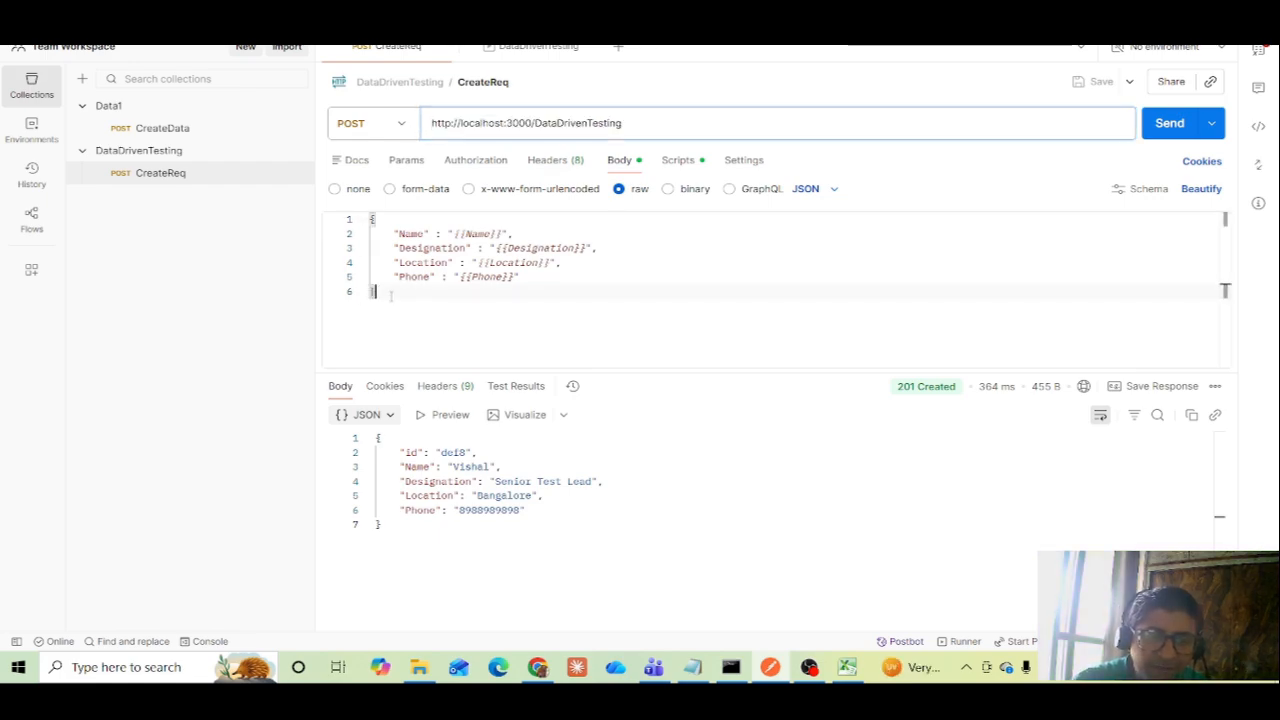
{"action": "left_click_drag", "start_coordinate": [390, 295], "coordinate": [368, 217]}
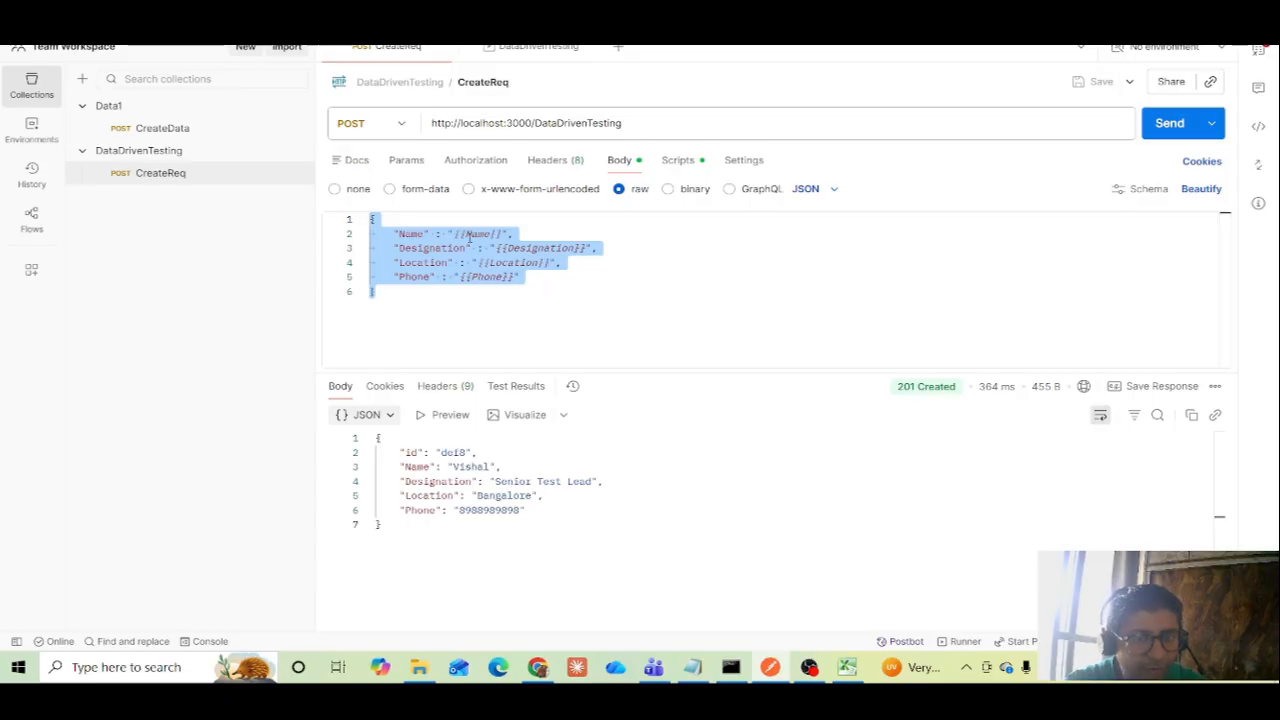
{"action": "mouse_move", "coordinate": [470, 237]}
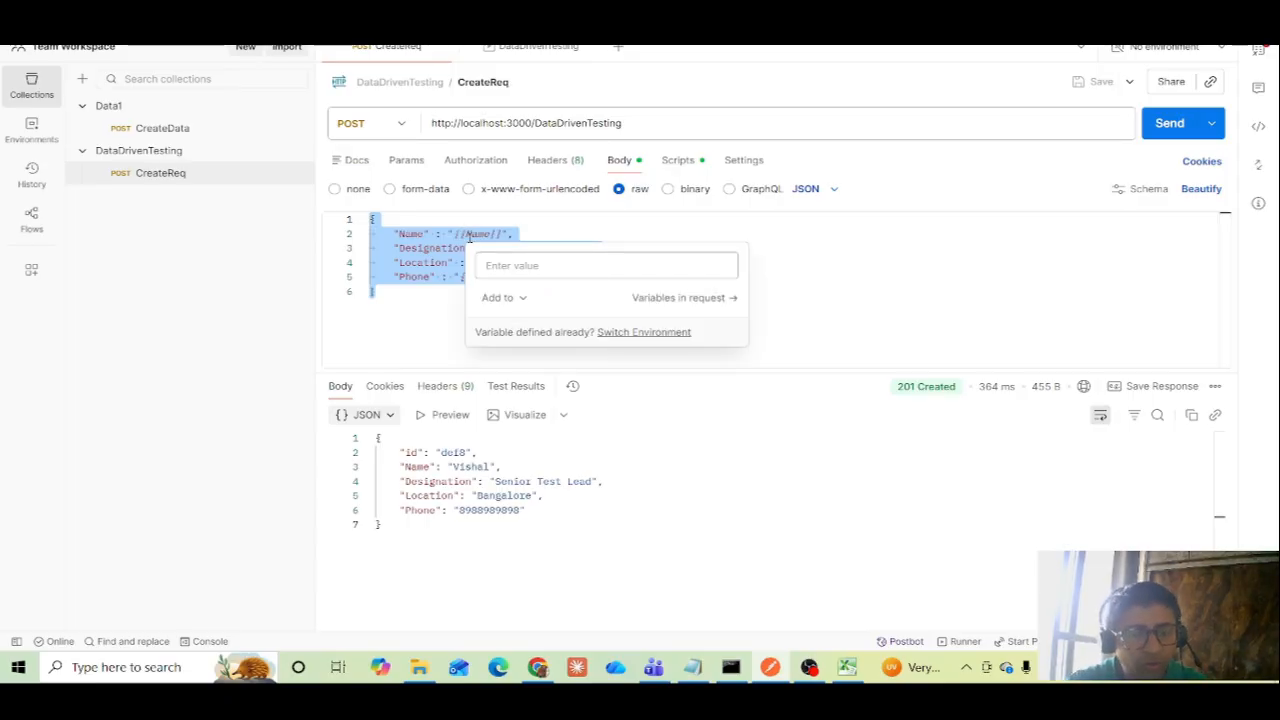
Compare the header row of the DataDrivenTesting sheet in Excel with the request body's variable names, and minimize Excel
{"action": "left_click", "coordinate": [850, 667]}
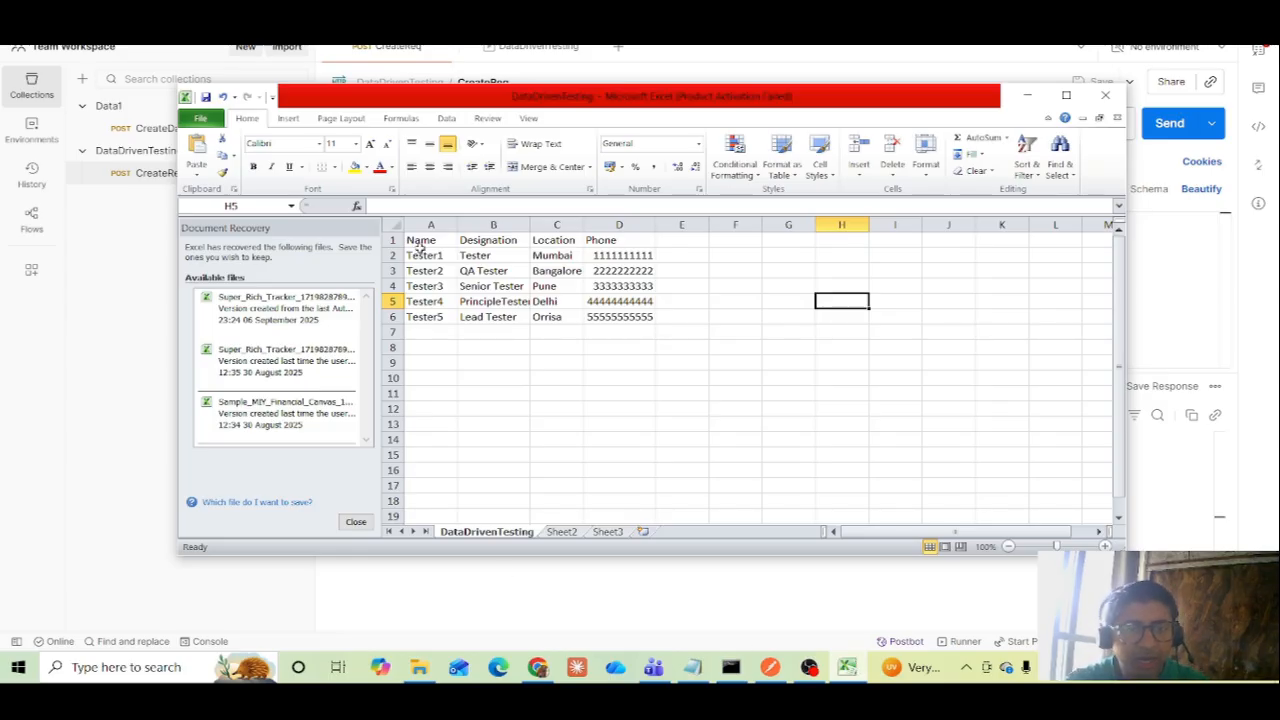
{"action": "left_click_drag", "start_coordinate": [420, 246], "coordinate": [604, 248]}
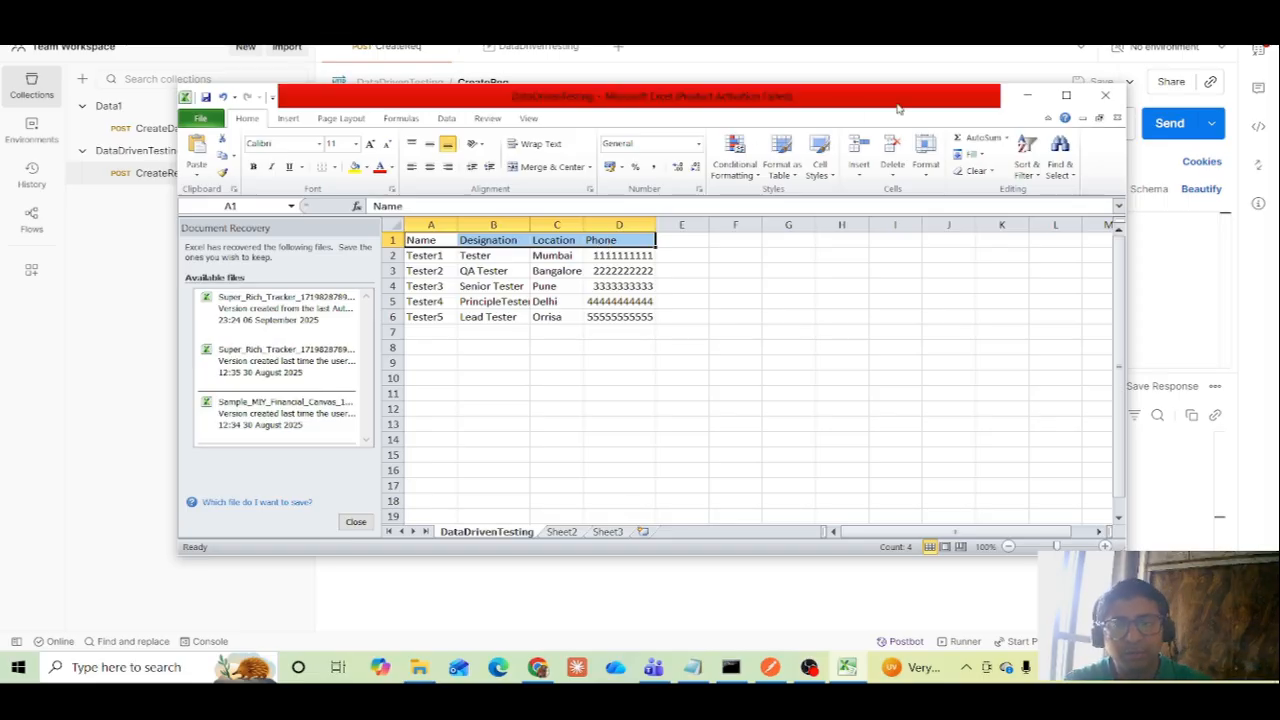
{"action": "left_click", "coordinate": [1025, 98]}
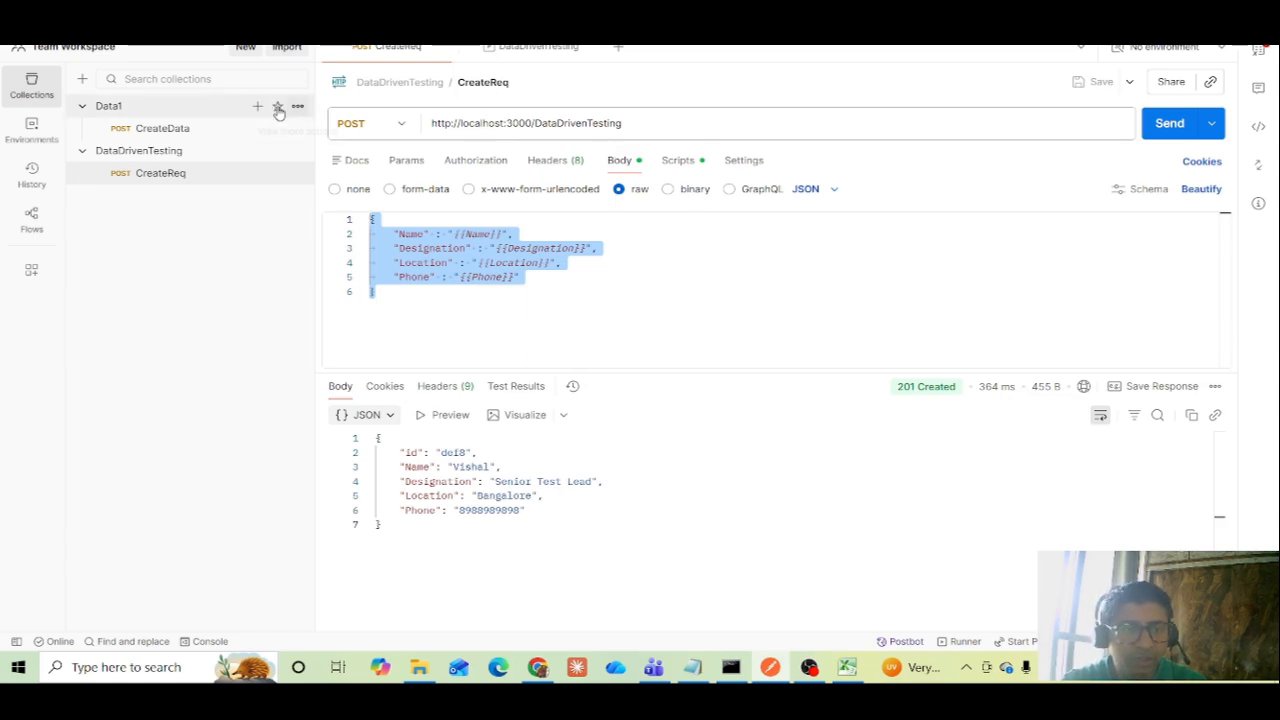
Open the run configuration for the Data1 collection and locate its test data file setting
{"action": "left_click", "coordinate": [297, 106]}
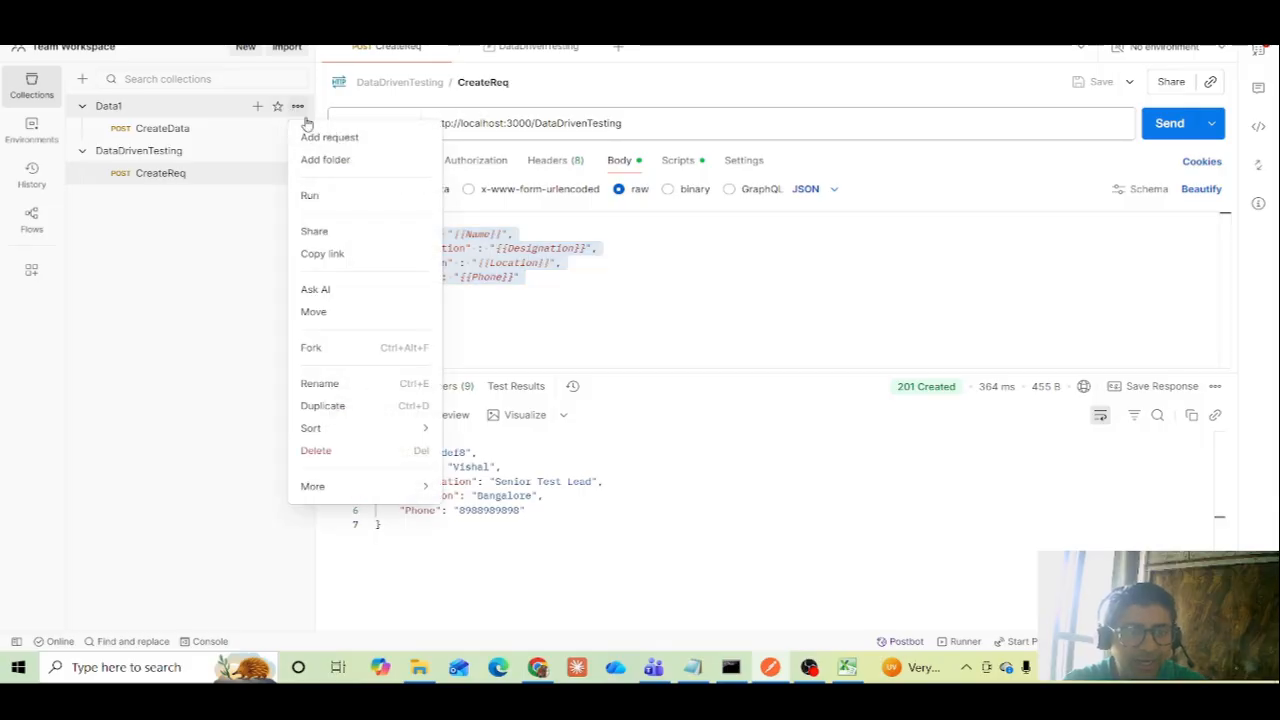
{"action": "left_click", "coordinate": [308, 195]}
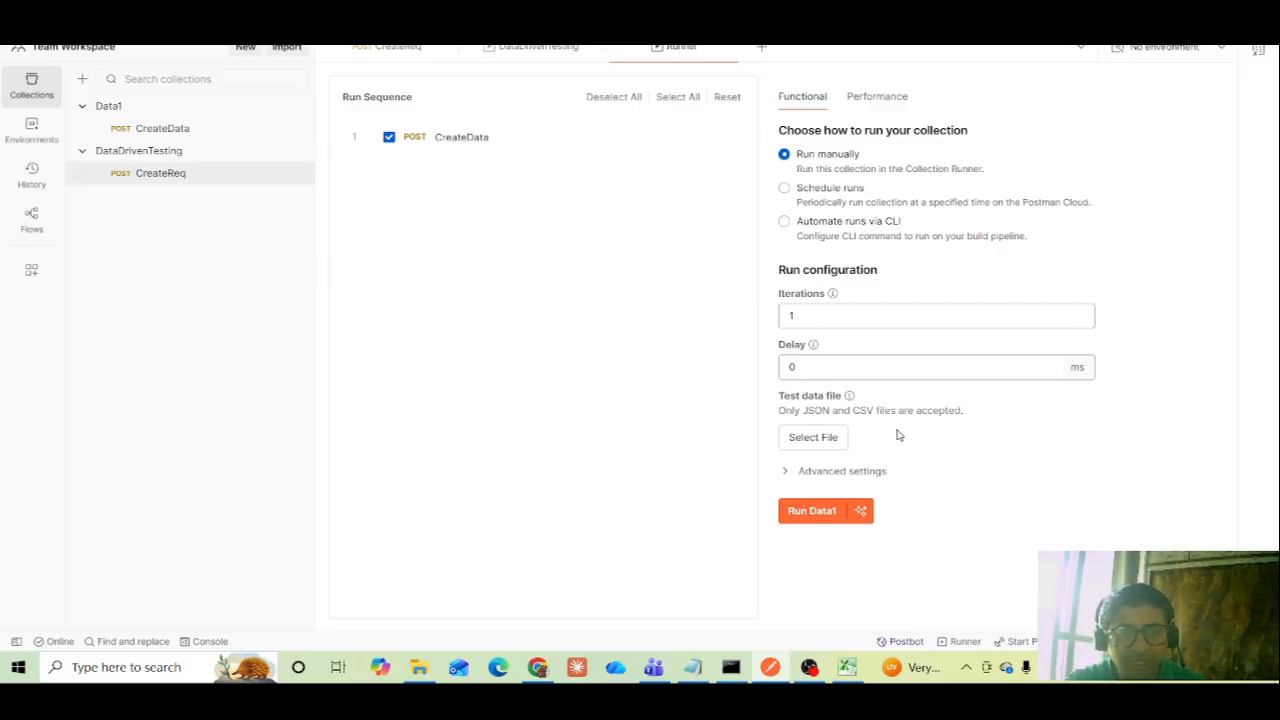
{"action": "left_click_drag", "start_coordinate": [777, 403], "coordinate": [838, 402]}
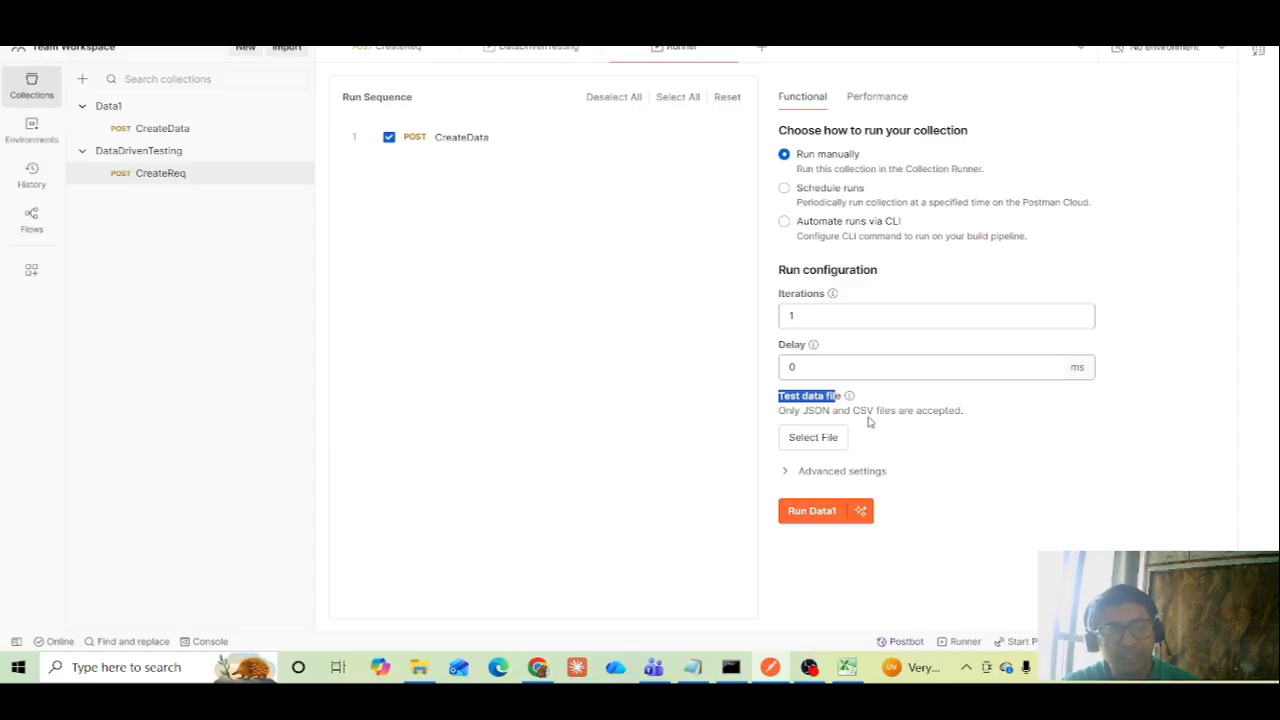
{"action": "left_click", "coordinate": [827, 445]}
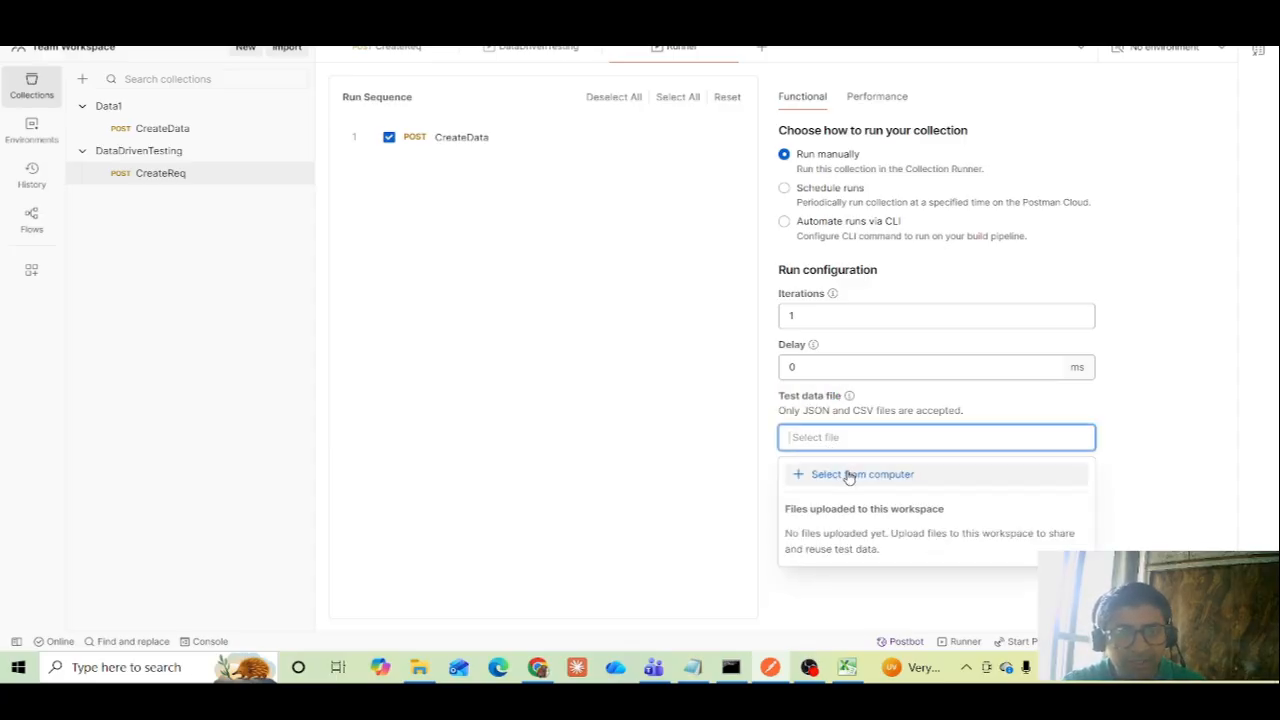
{"action": "left_click", "coordinate": [848, 476]}
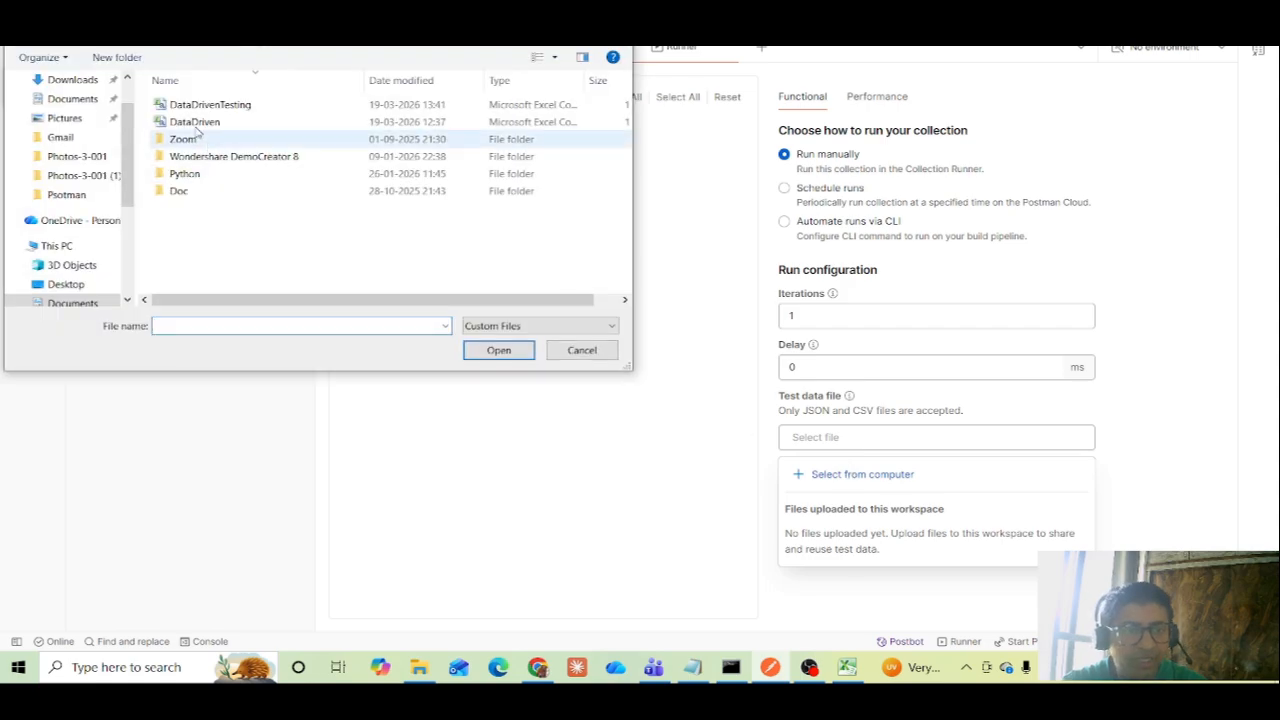
{"action": "left_click", "coordinate": [581, 352]}
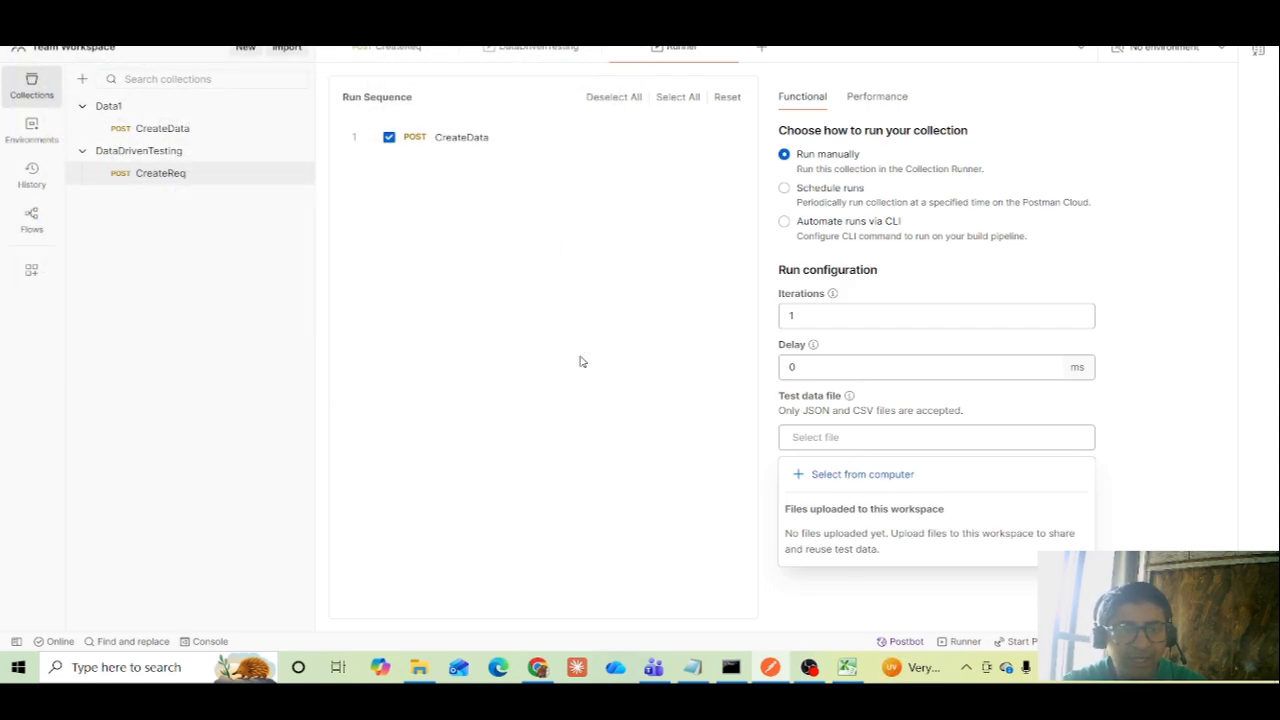
Review the test results of all iterations in the DataDrivenTesting run results
{"action": "left_click", "coordinate": [530, 49]}
{"action": "scroll", "coordinate": [846, 398], "scroll_direction": "down", "scroll_amount": 2}
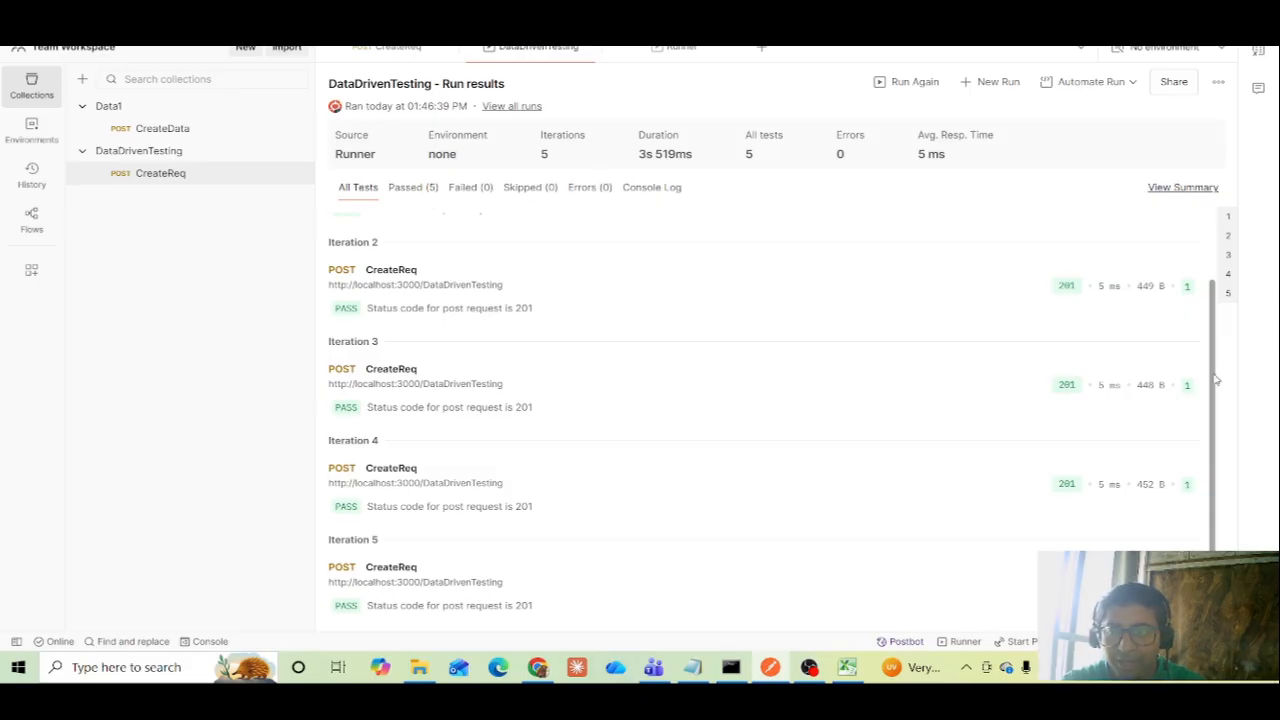
{"action": "left_click_drag", "start_coordinate": [1213, 378], "coordinate": [1210, 220]}
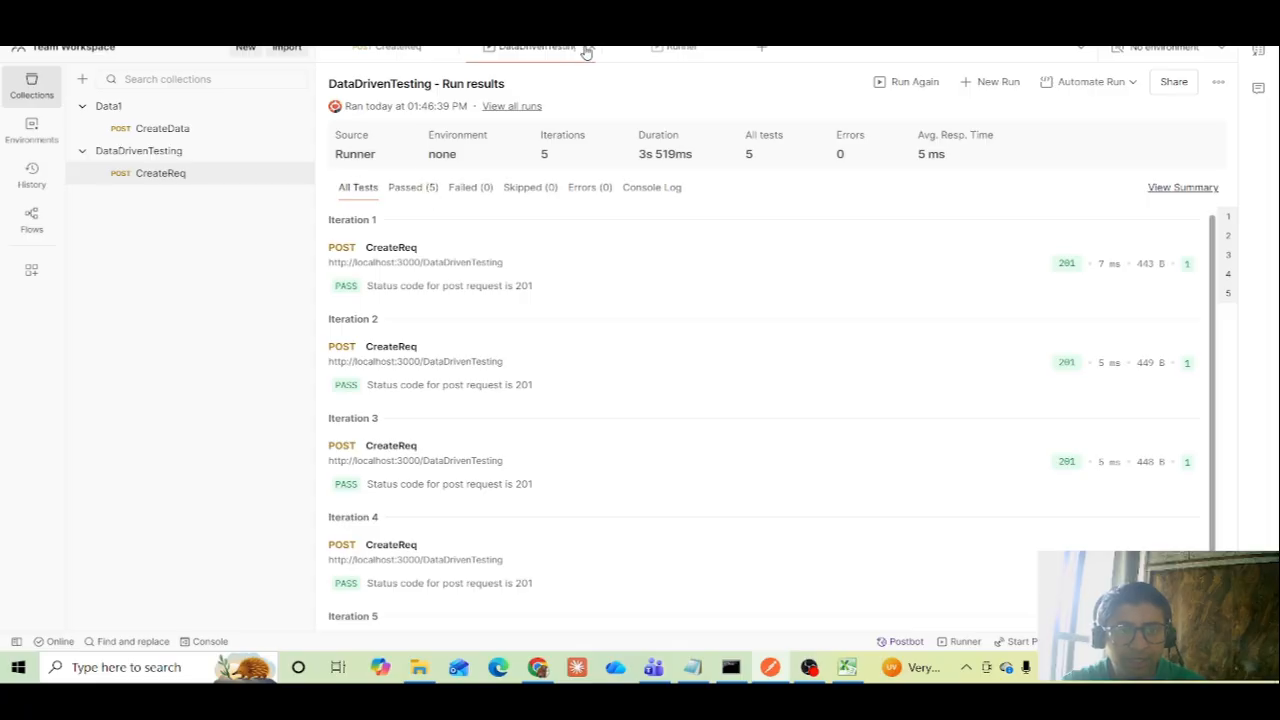
Load DataDrivenTesting.csv from the computer as the test data file for the Data1 run and close its preview
{"action": "left_click", "coordinate": [669, 50]}
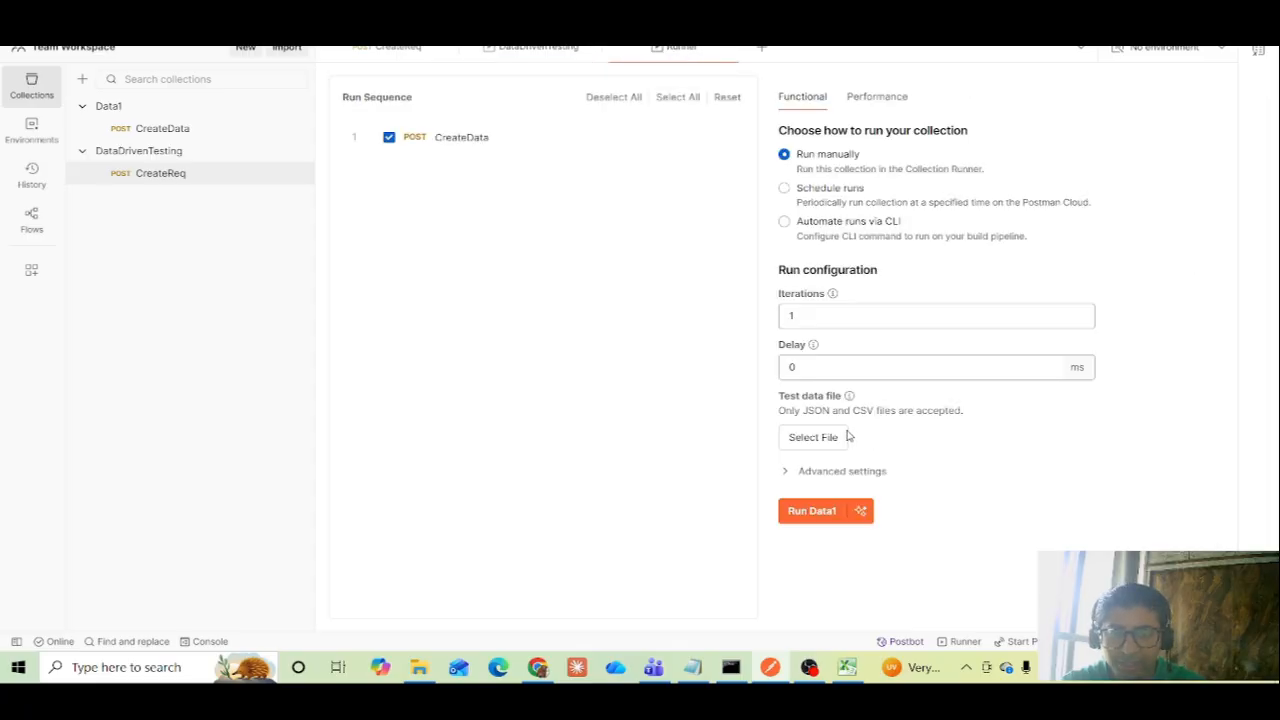
{"action": "left_click", "coordinate": [815, 438]}
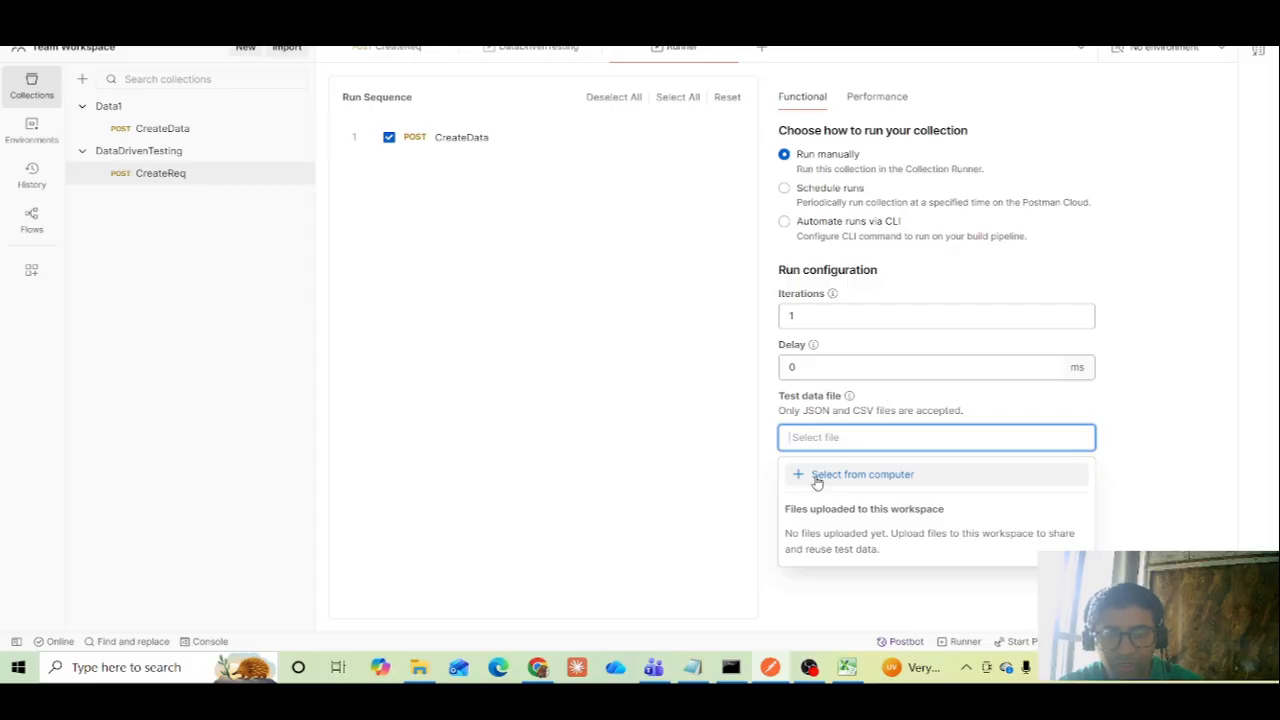
{"action": "double_click", "coordinate": [190, 102]}
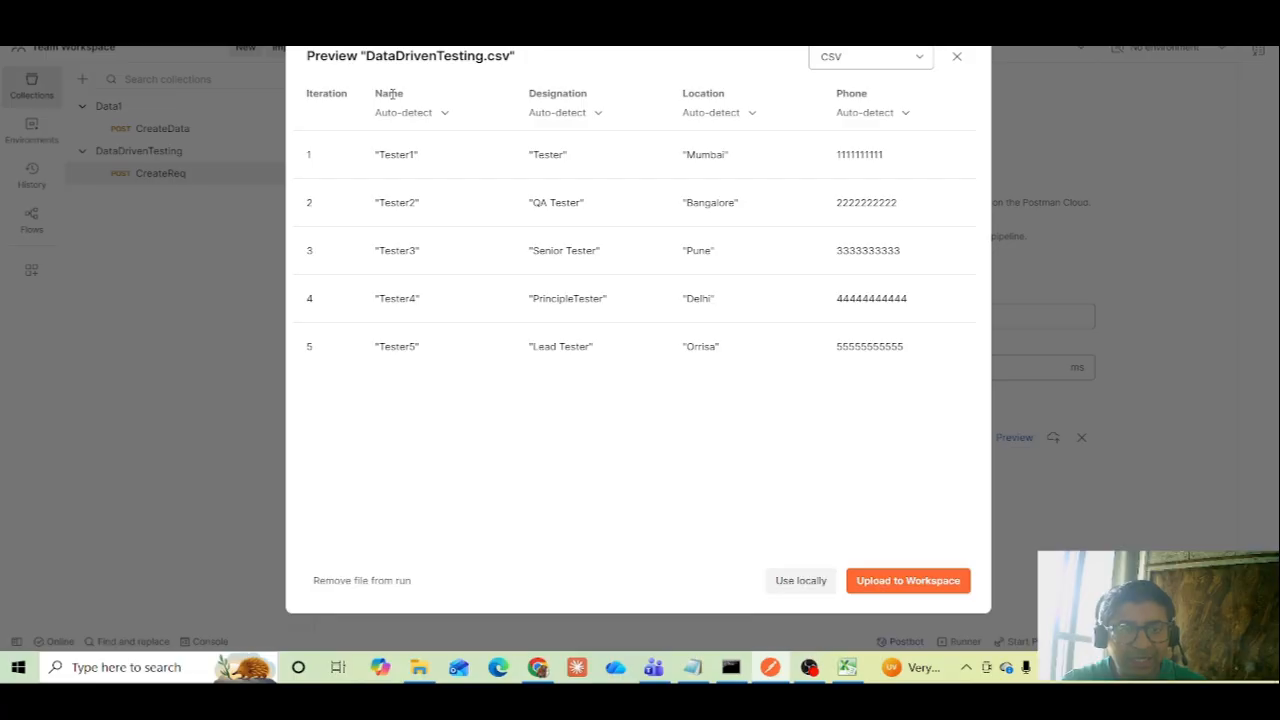
{"action": "left_click", "coordinate": [959, 57]}
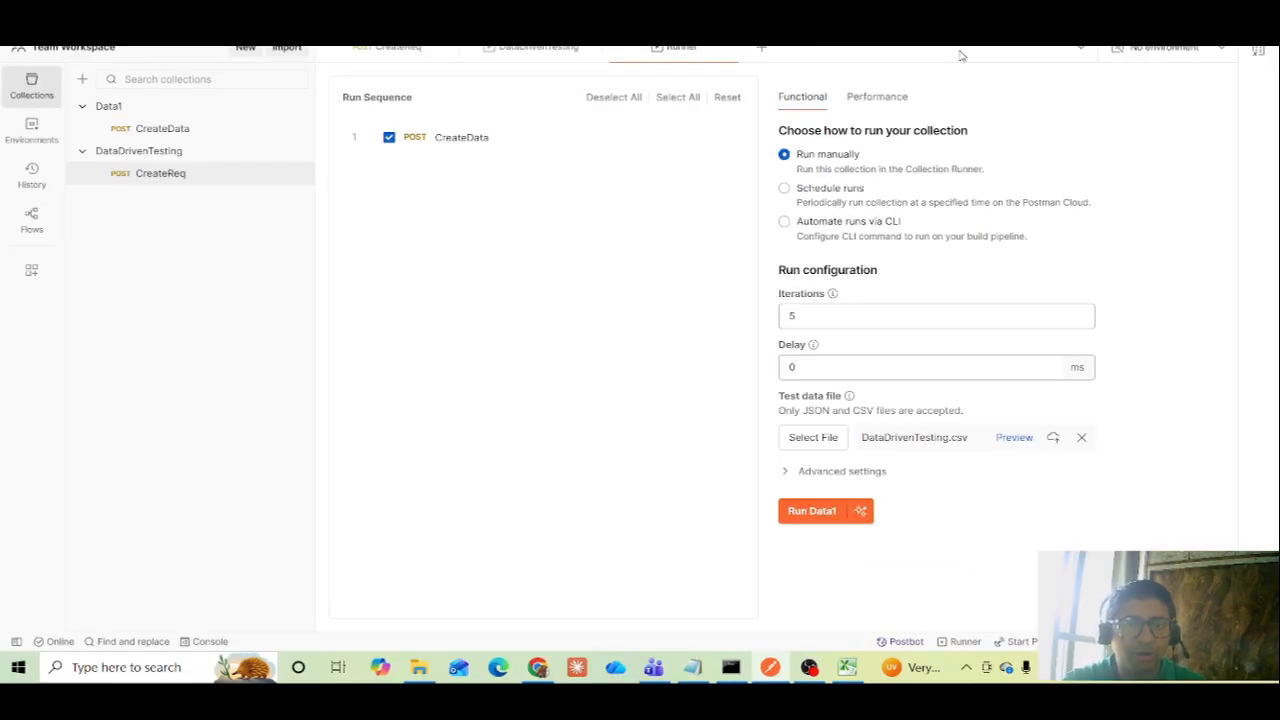
Review the variables in the CreateReq request body and revisit the DataDrivenTesting run results
{"action": "left_click", "coordinate": [393, 58]}
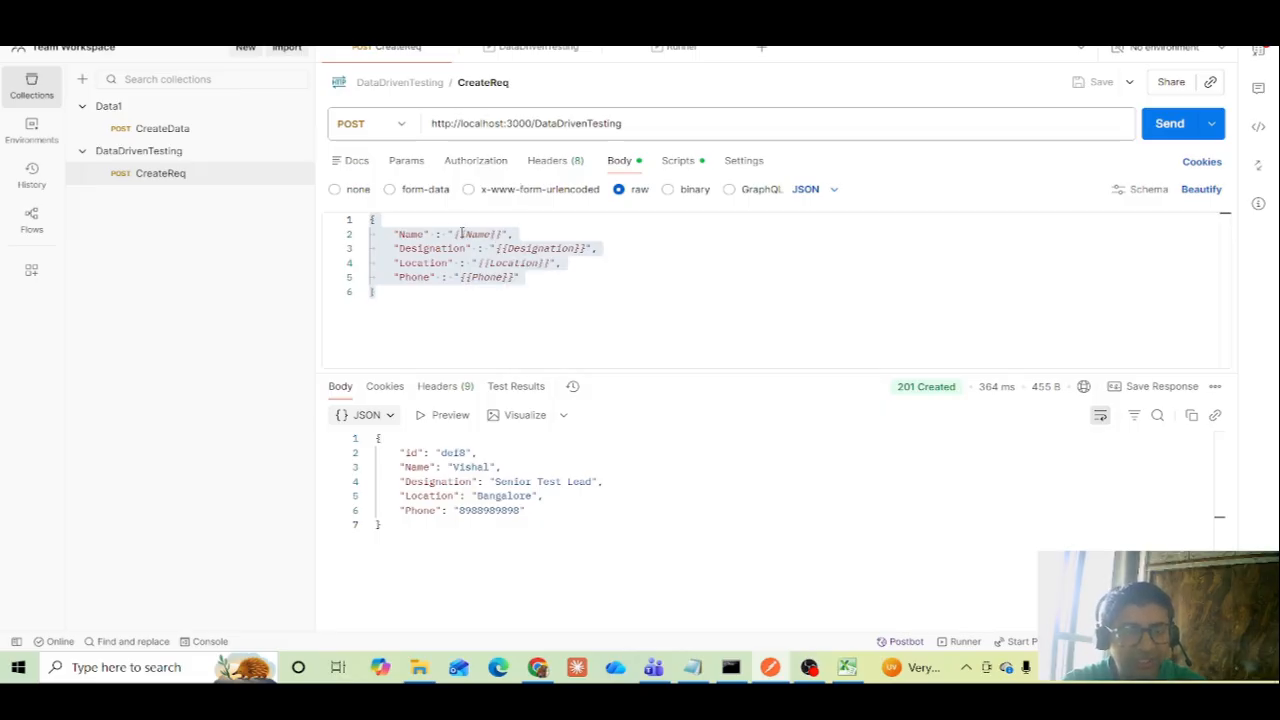
{"action": "mouse_move", "coordinate": [511, 244]}
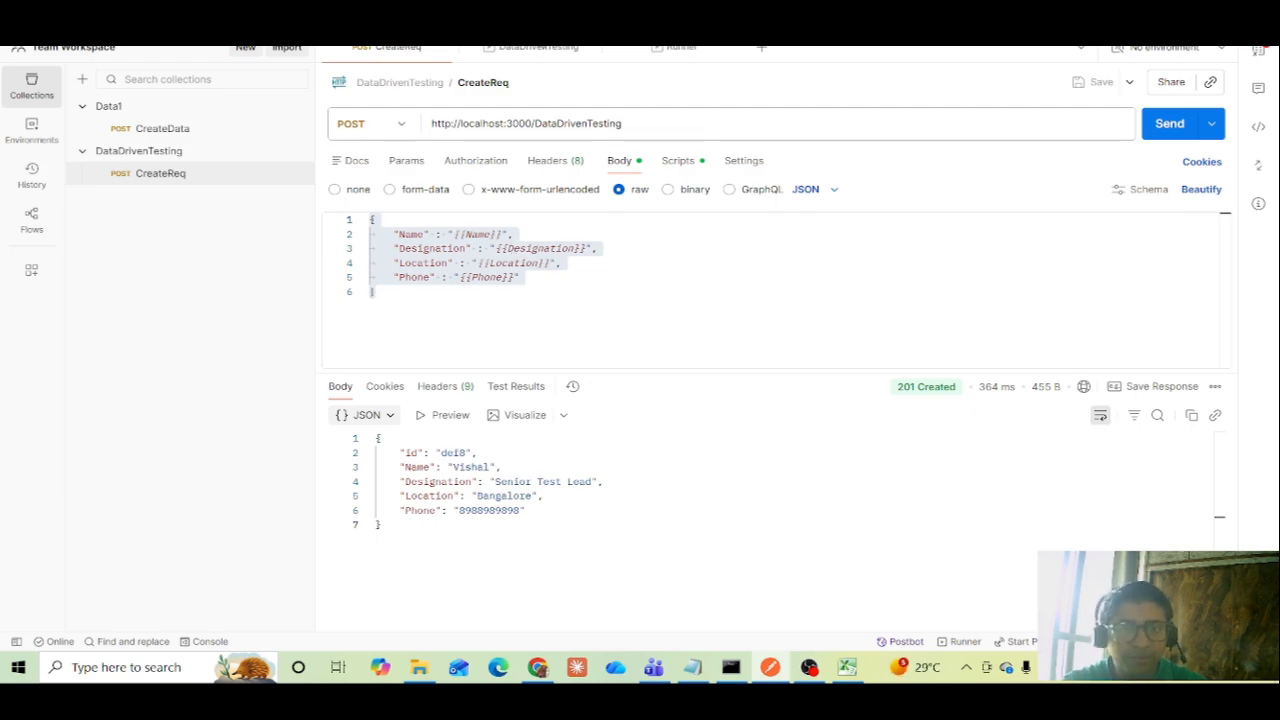
{"action": "left_click", "coordinate": [540, 54]}
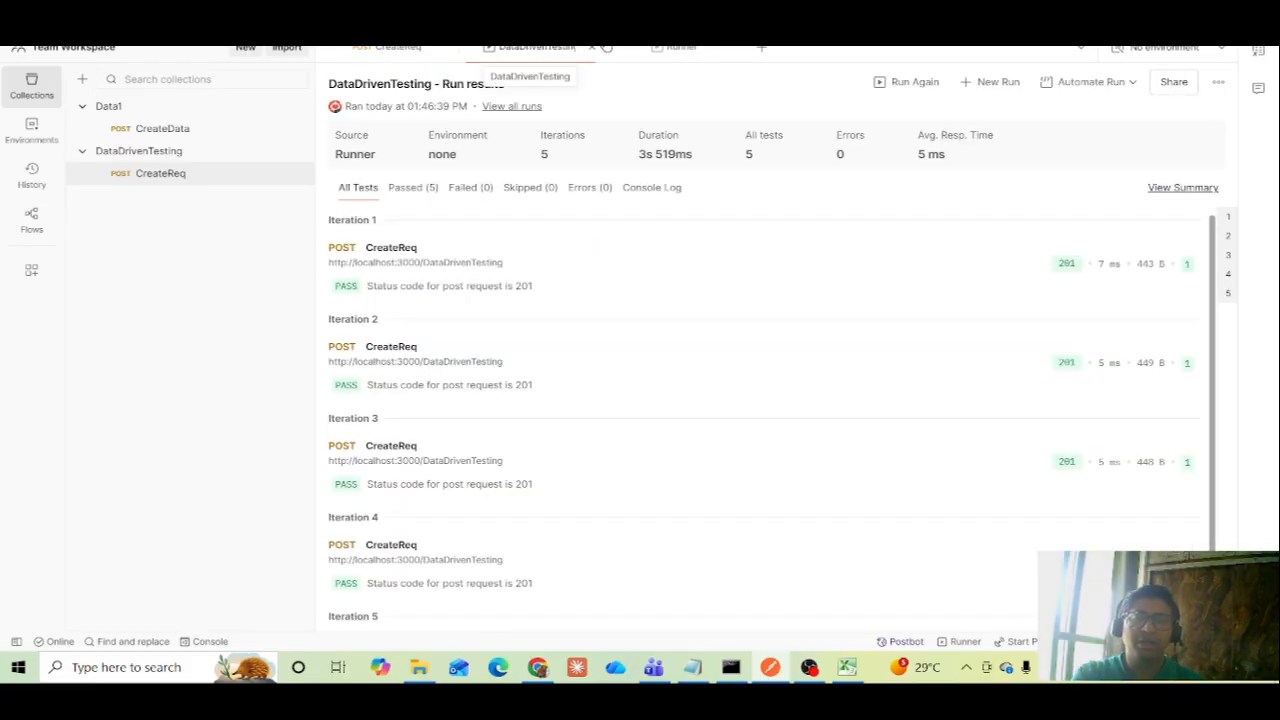
Return to the Data1 run configuration and examine its iterations and delay settings
{"action": "left_click", "coordinate": [653, 60]}
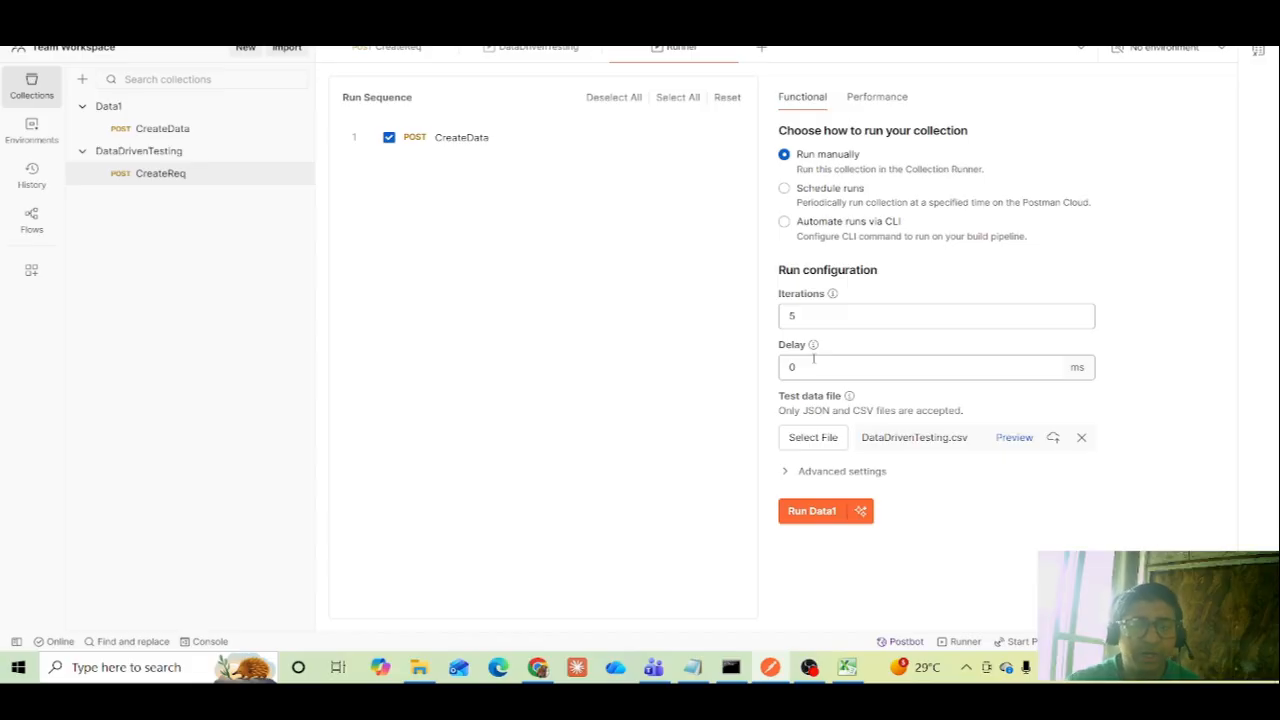
{"action": "left_click", "coordinate": [788, 367]}
{"action": "double_click", "coordinate": [783, 367]}
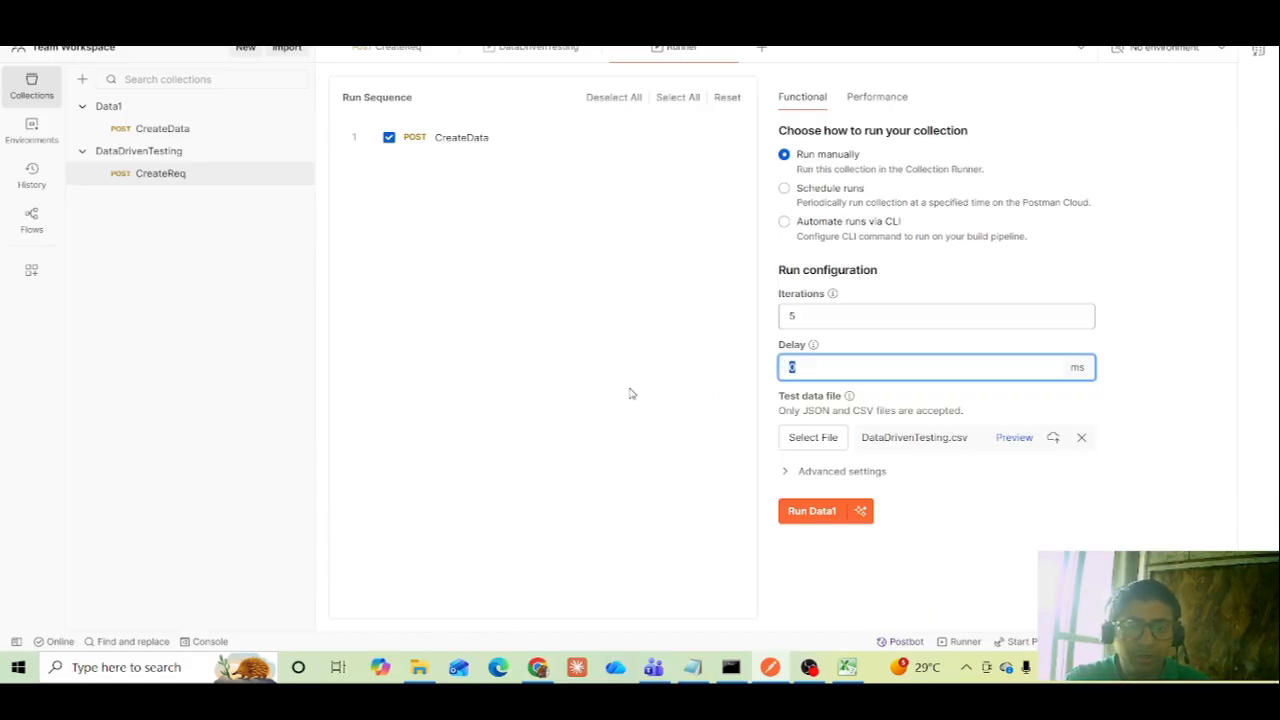
Open the run summary of the DataDrivenTesting run and examine the CreateReq results per iteration
{"action": "left_click", "coordinate": [530, 50]}
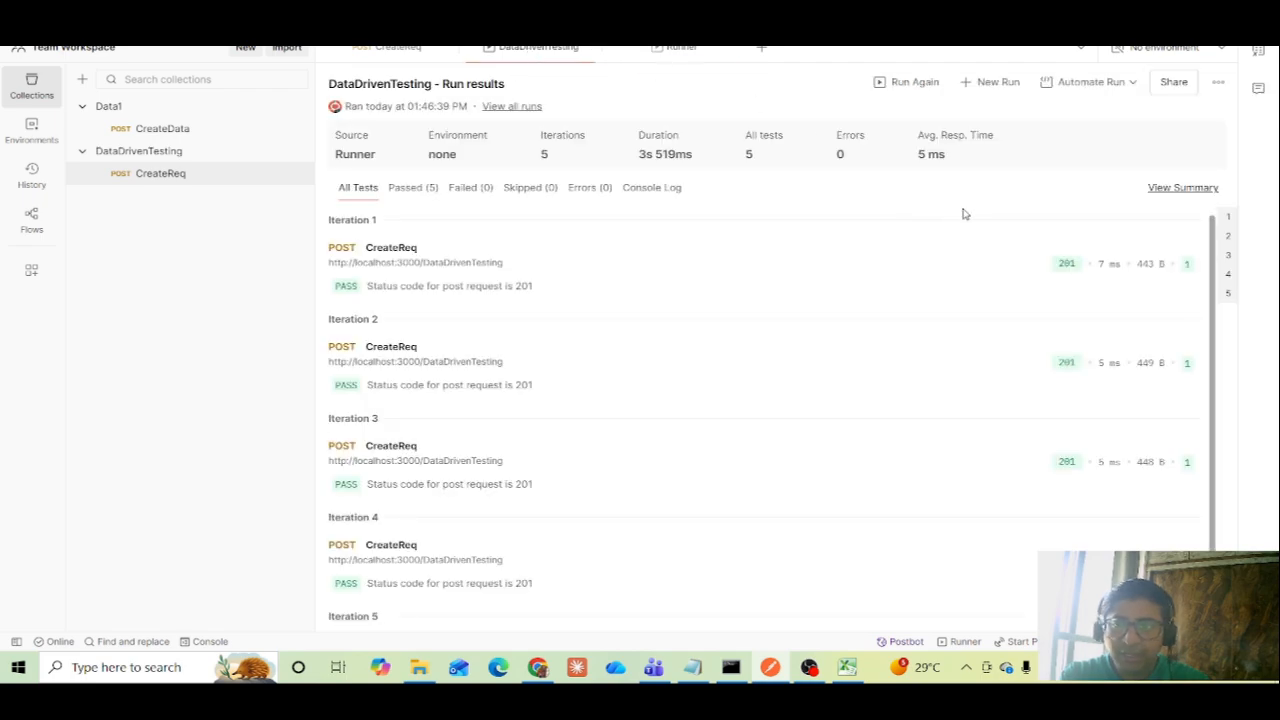
{"action": "left_click", "coordinate": [1184, 190]}
{"action": "left_click", "coordinate": [820, 243]}
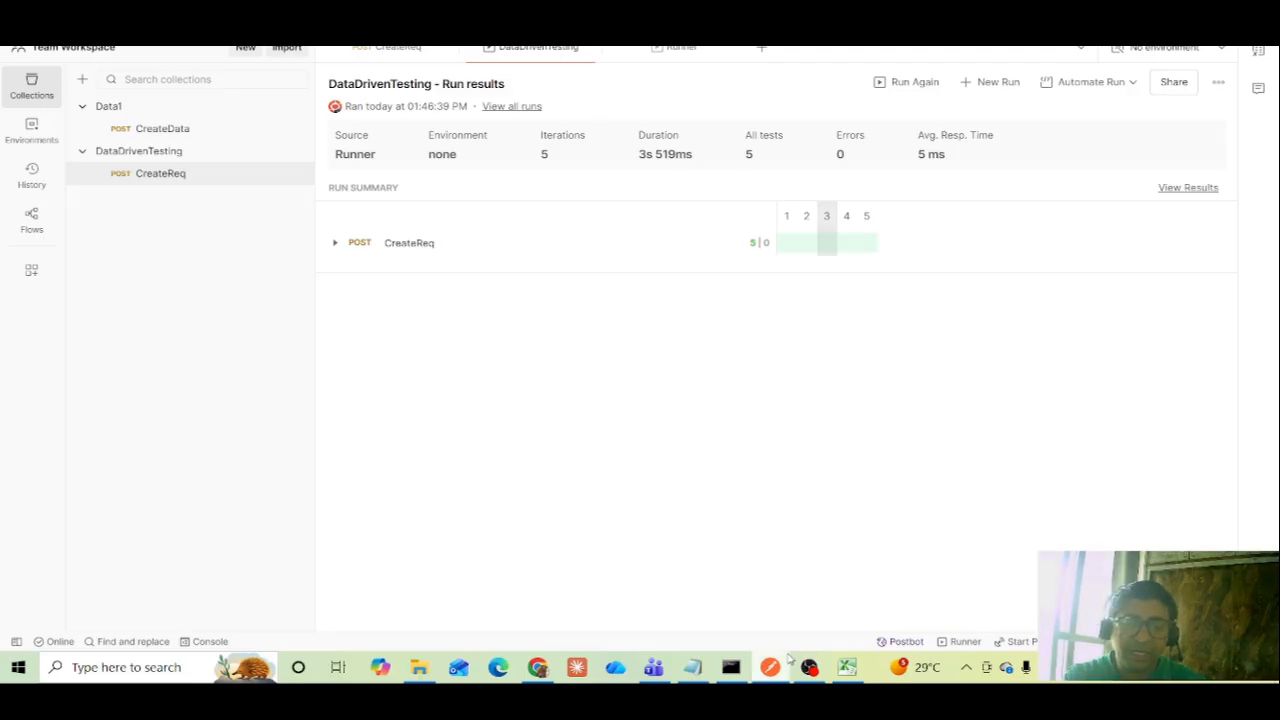
{"action": "mouse_move", "coordinate": [815, 677]}
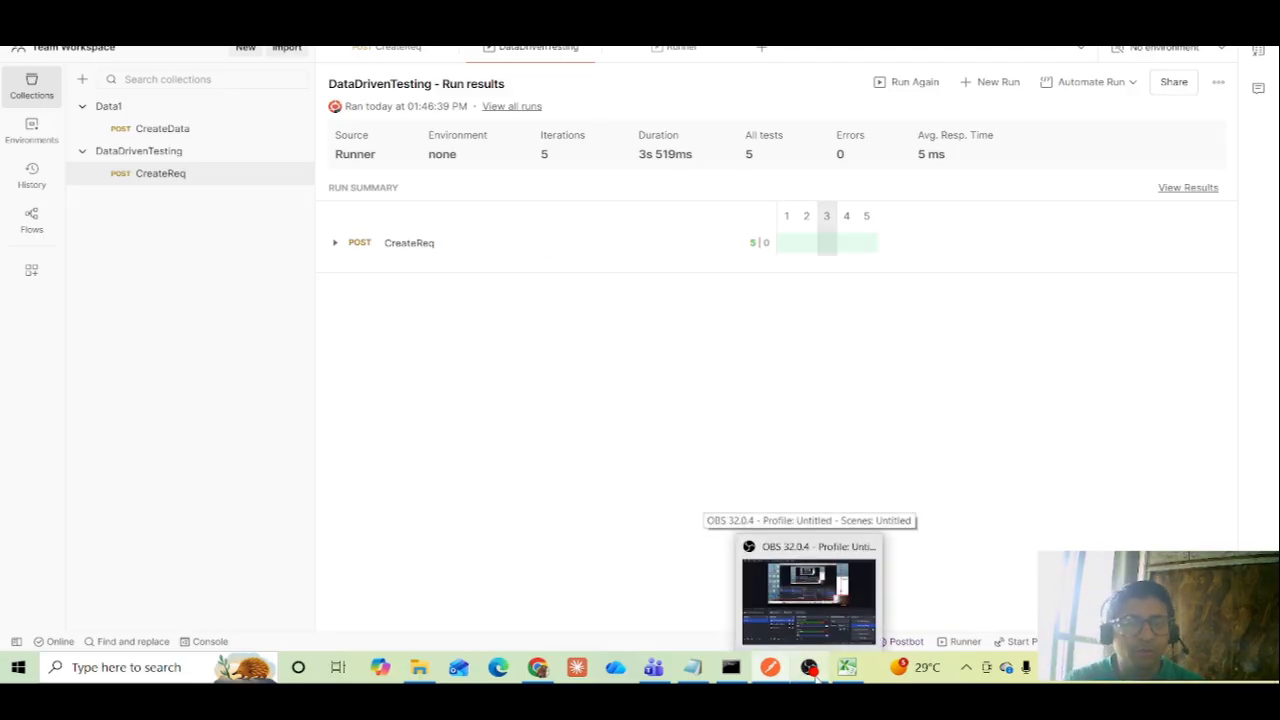